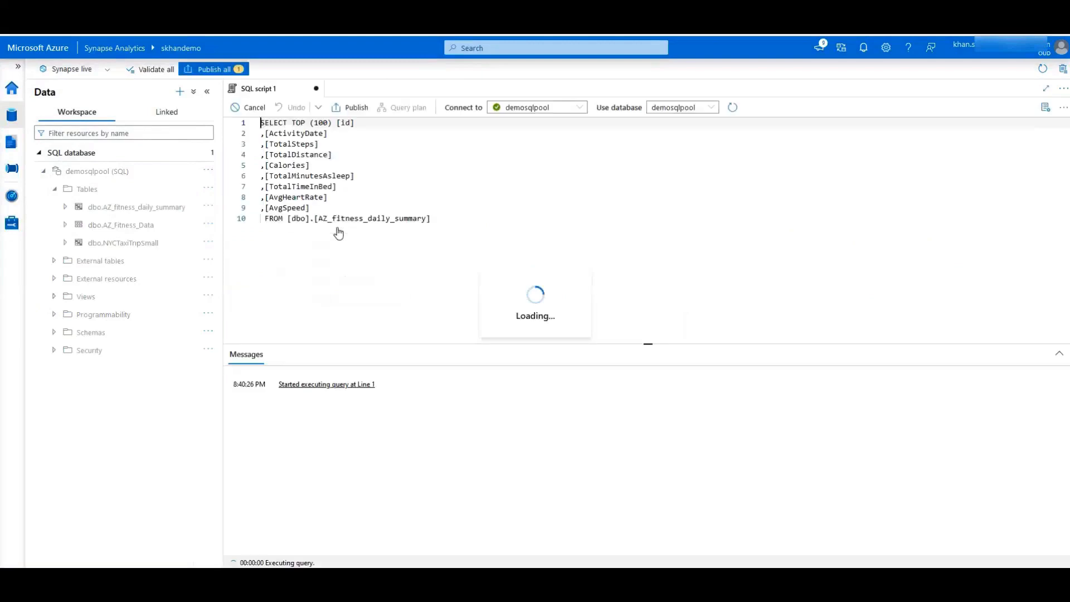
- Point out the ActivityDate, TotalSteps and TotalTimeInBed columns of the fitness query and scroll its results
{"action": "left_click", "coordinate": [340, 135]}
{"action": "left_click", "coordinate": [342, 144]}
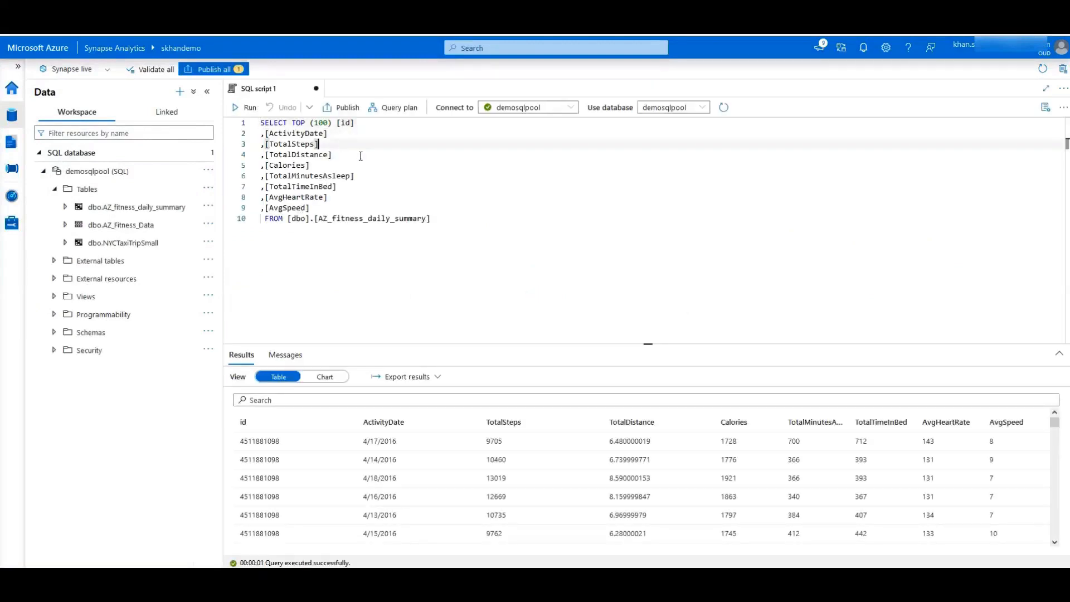
{"action": "left_click", "coordinate": [357, 188]}
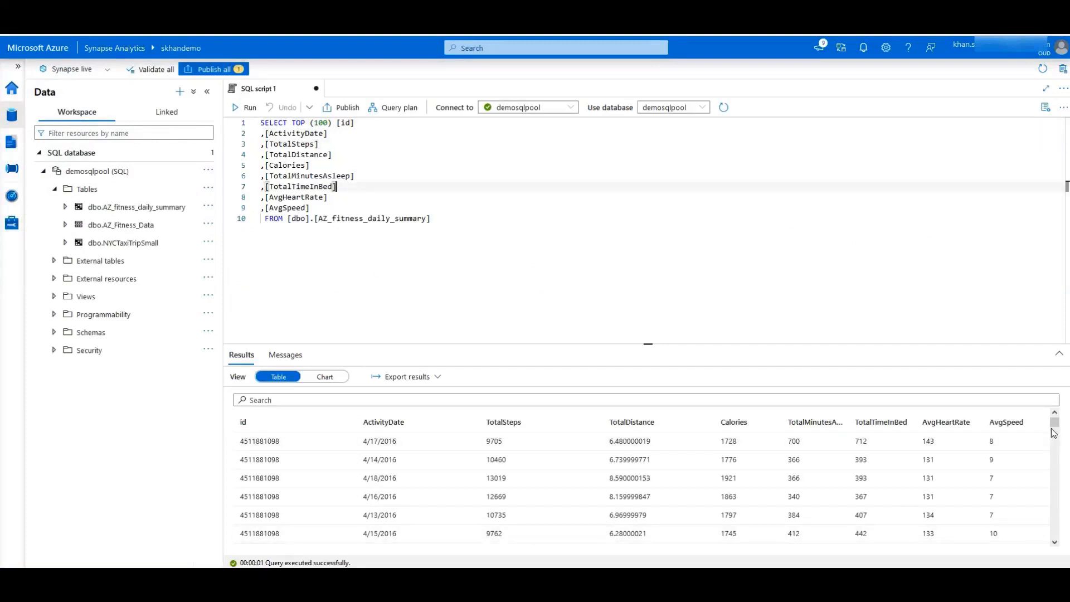
{"action": "mouse_move", "coordinate": [1057, 430]}
{"action": "left_mouse_down"}
{"action": "mouse_move", "coordinate": [1059, 442]}
{"action": "mouse_move", "coordinate": [1058, 424]}
{"action": "left_mouse_up"}
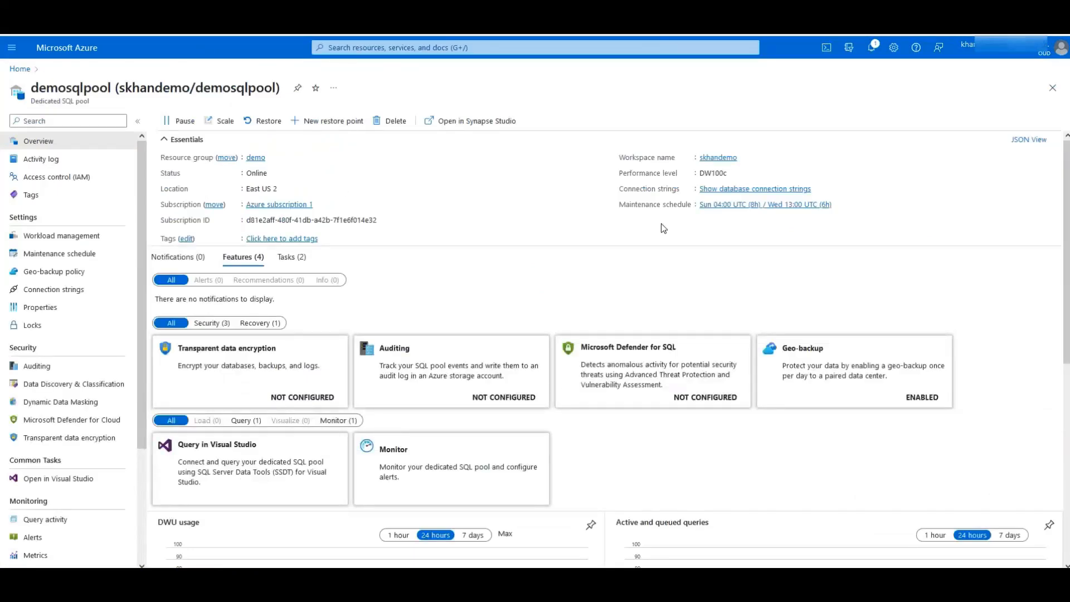
- Show demosqlpool's JDBC connection strings and select the SQL-authentication JDBC string
{"action": "left_click", "coordinate": [761, 191]}
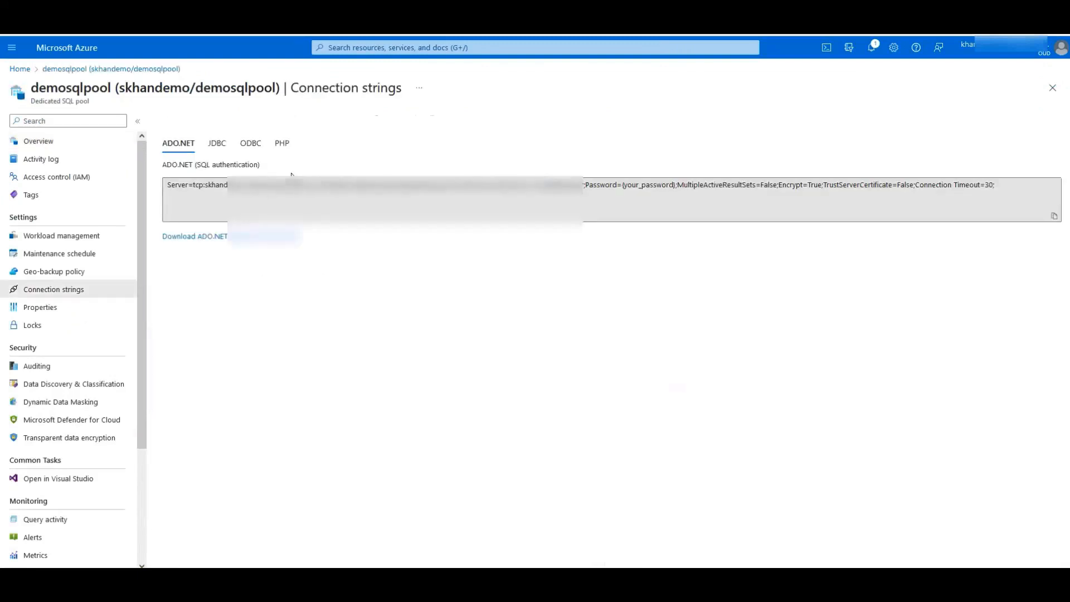
{"action": "left_click", "coordinate": [216, 146]}
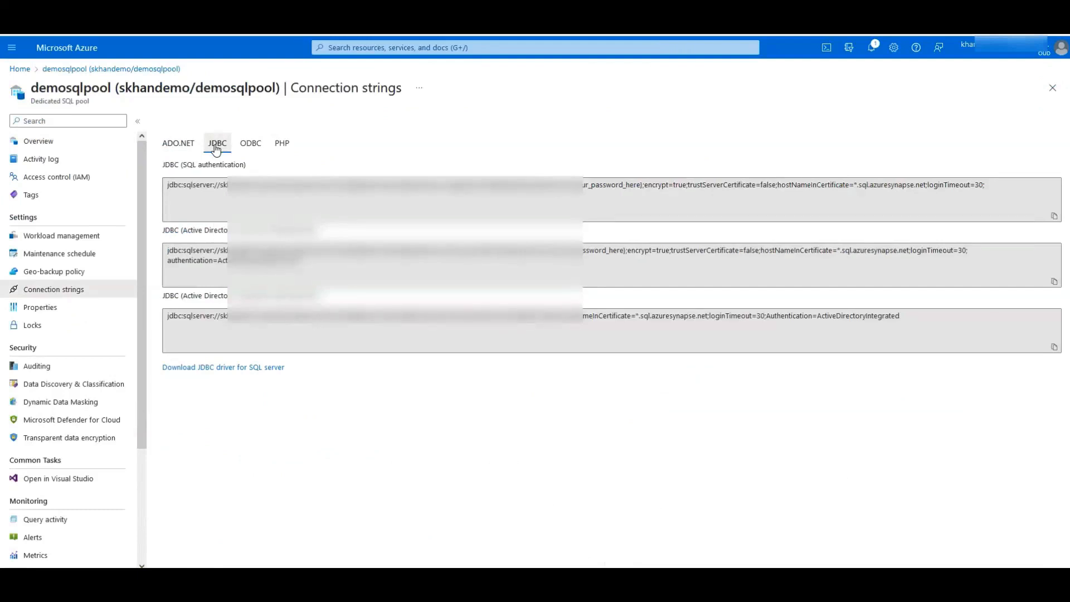
{"action": "left_click_drag", "start_coordinate": [167, 184], "coordinate": [1008, 179]}
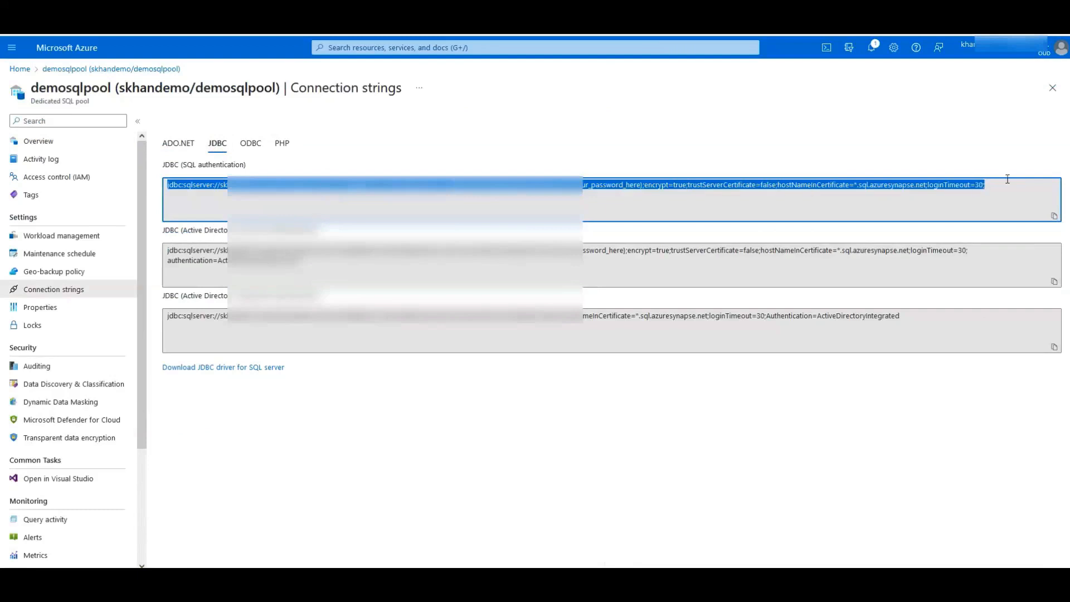
{"action": "left_click", "coordinate": [882, 208]}
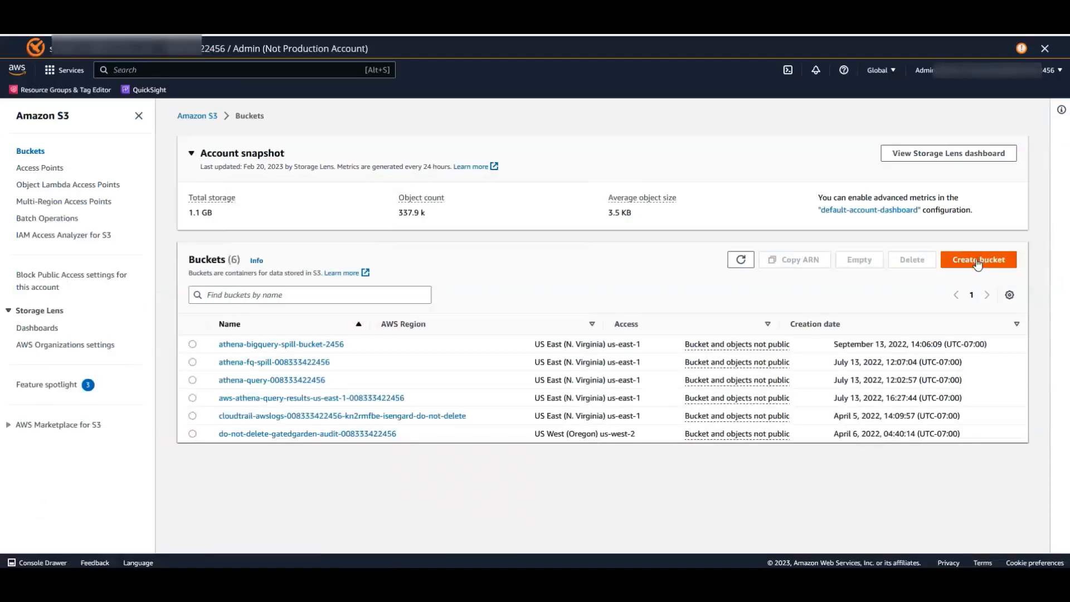
- Create the S3 bucket afq-azure-spill-2023 with default settings
{"action": "left_click", "coordinate": [976, 261]}
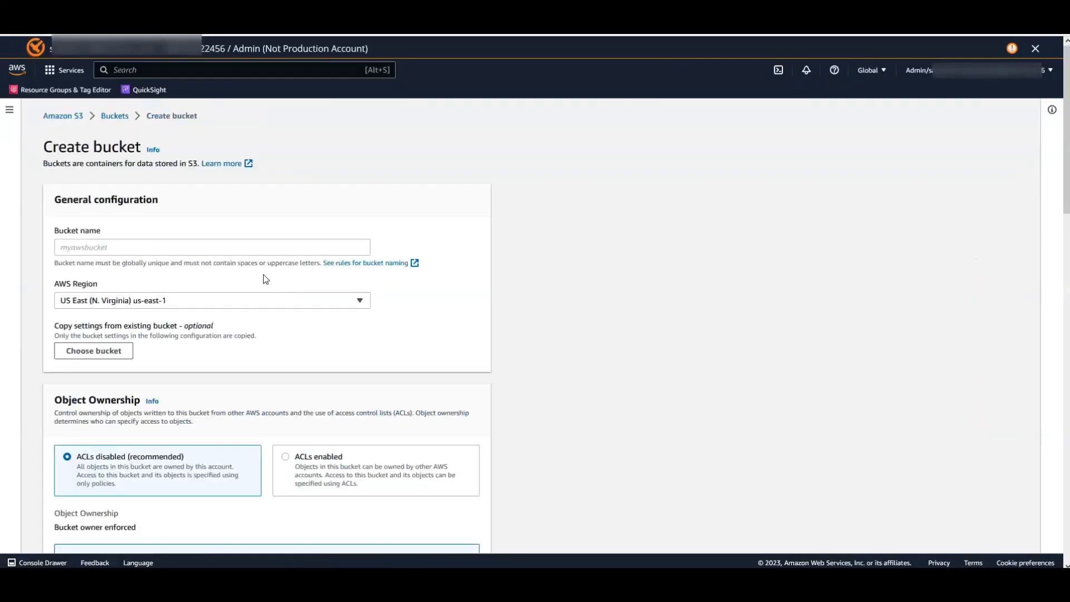
{"action": "left_click", "coordinate": [264, 252]}
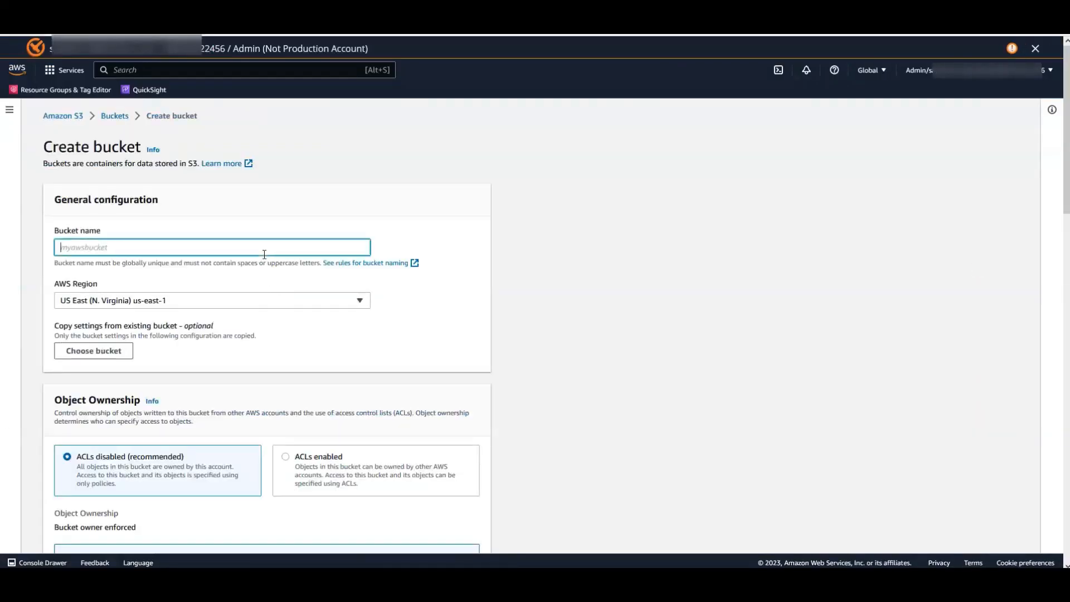
{"action": "type", "text": "afq-azure-spill-2023"}
{"action": "scroll", "coordinate": [344, 359], "scroll_direction": "down", "scroll_amount": 6}
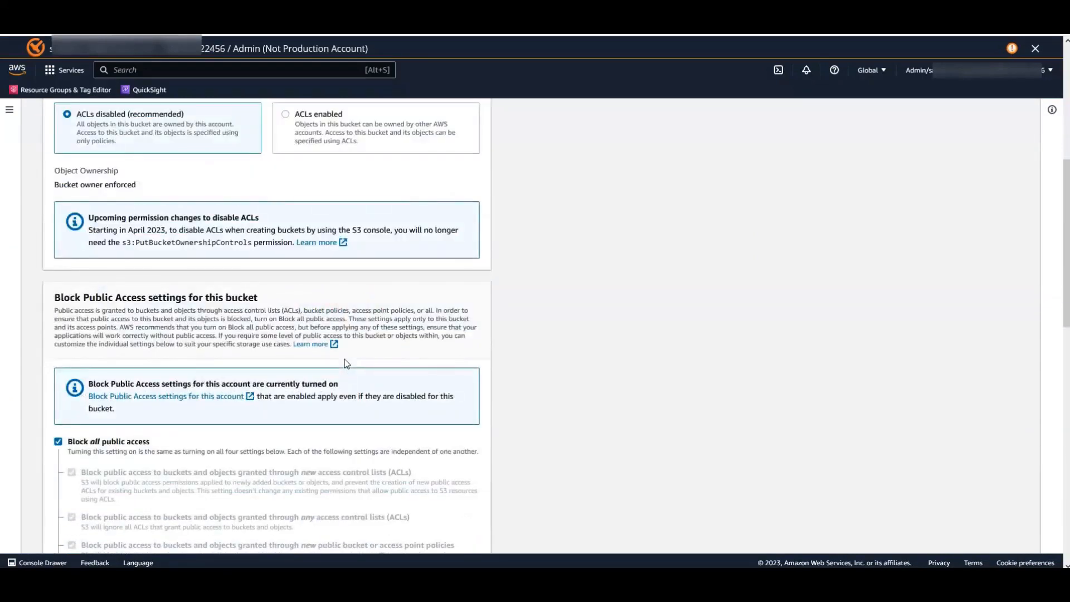
{"action": "scroll", "coordinate": [344, 360], "scroll_direction": "down", "scroll_amount": 7}
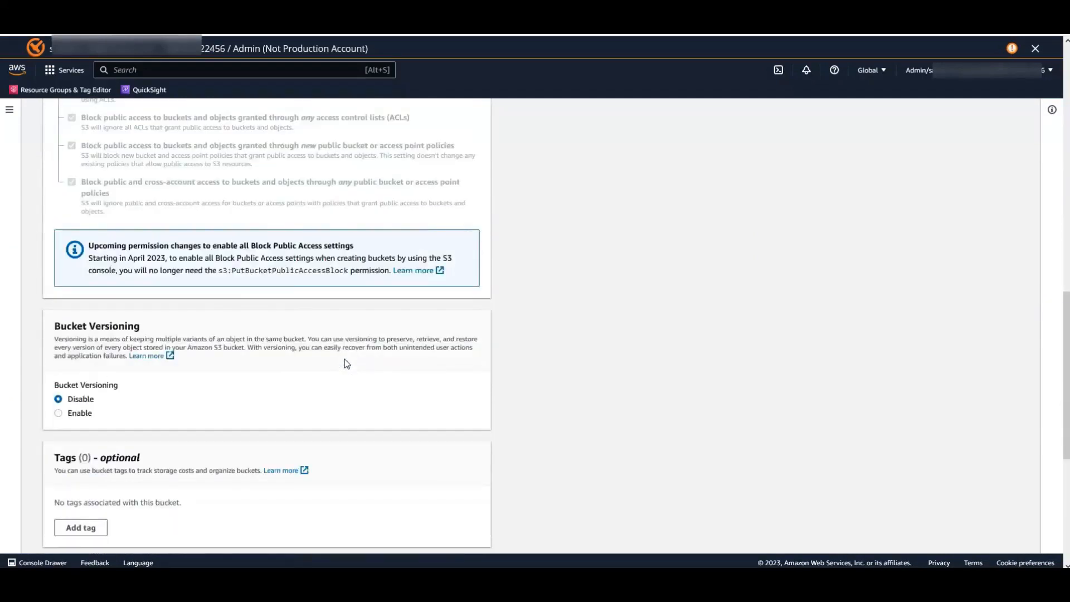
{"action": "scroll", "coordinate": [346, 364], "scroll_direction": "down", "scroll_amount": 5}
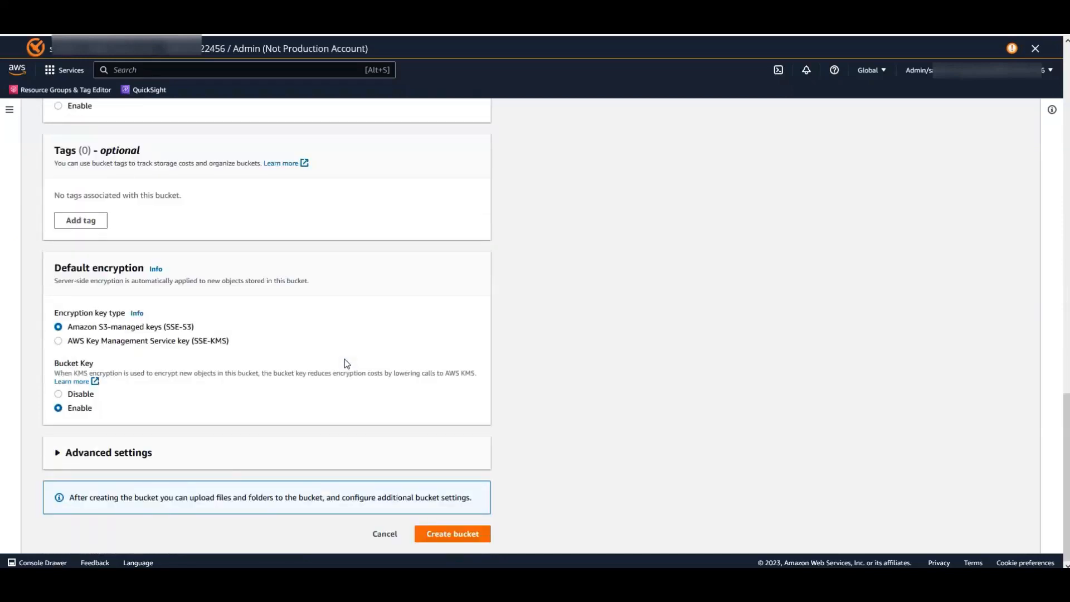
{"action": "left_click", "coordinate": [445, 537]}
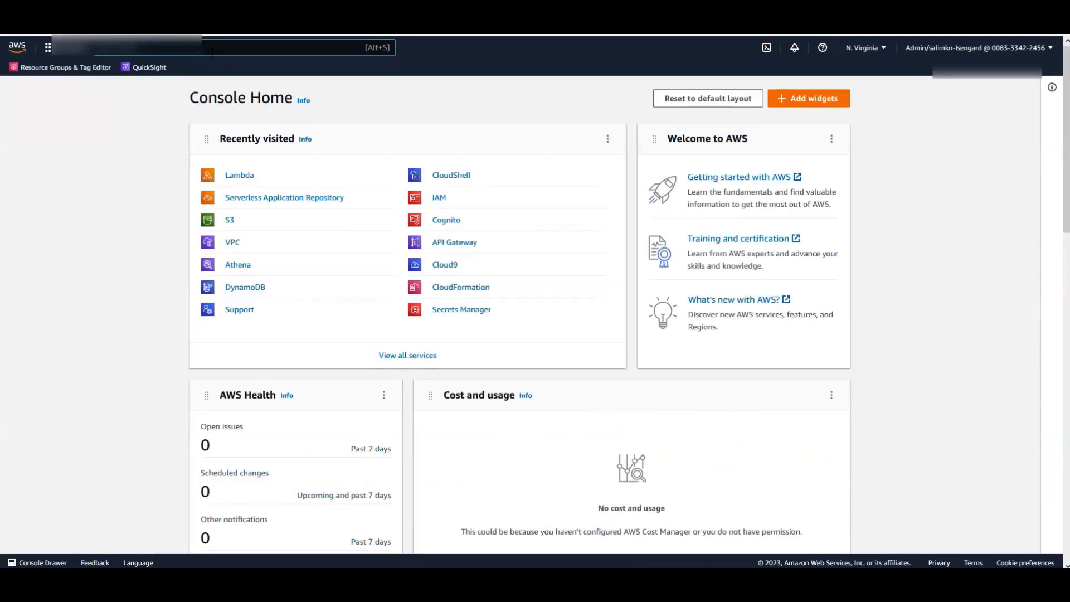
- Go to the Serverless Application Repository's available applications list
{"action": "type", "text": "server"}
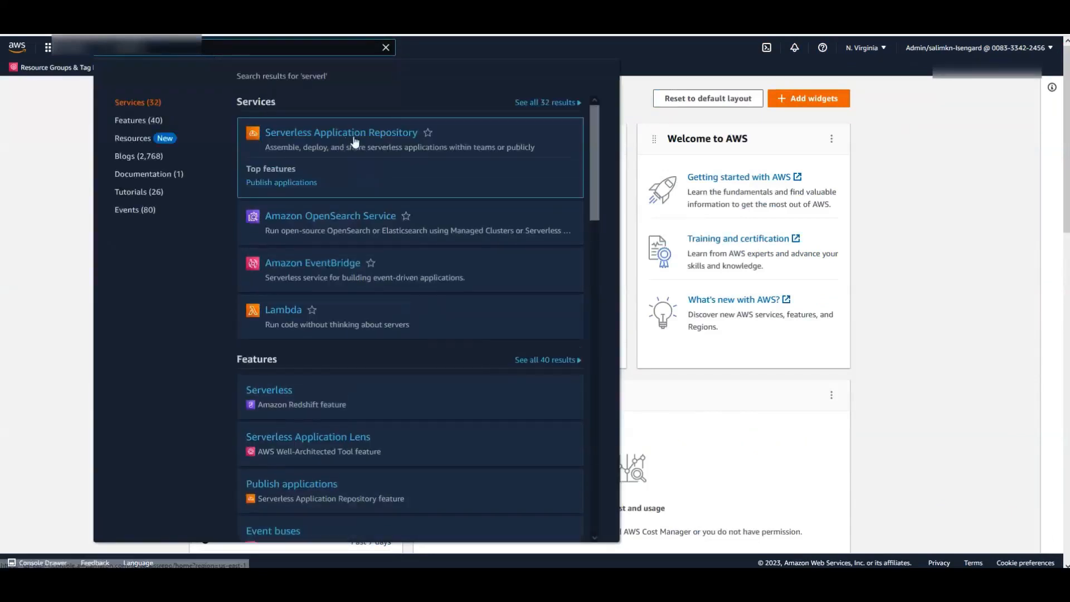
{"action": "left_click", "coordinate": [355, 140]}
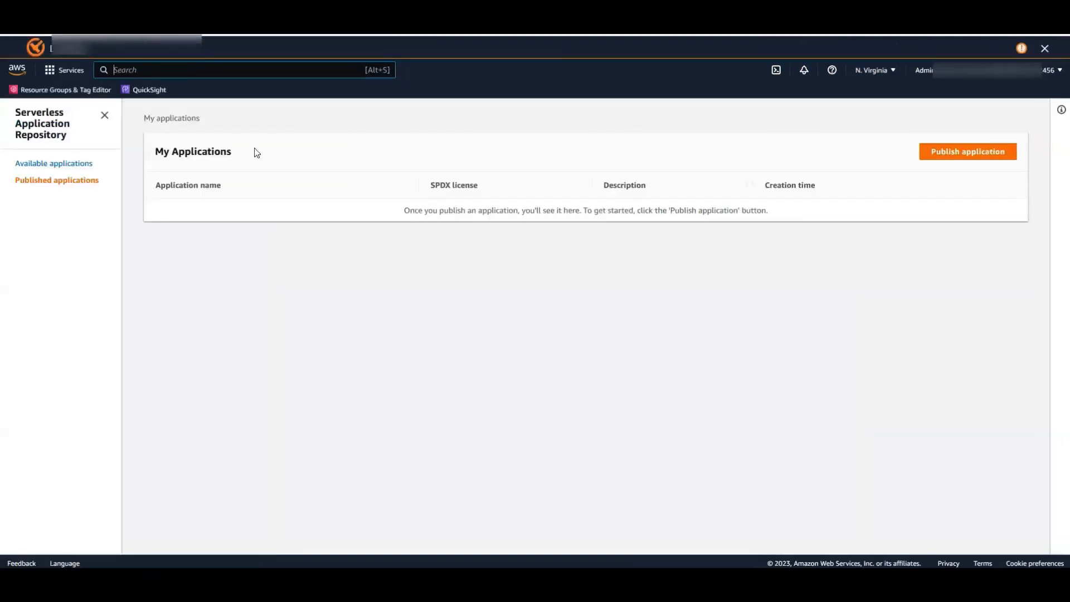
{"action": "left_click", "coordinate": [72, 167]}
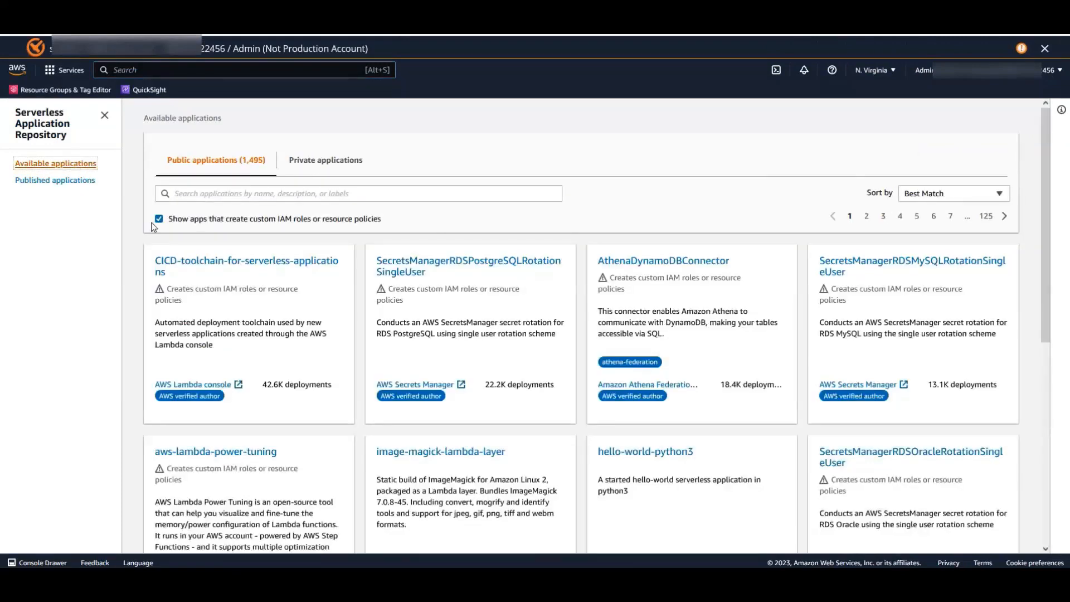
- Search the applications for 'synapse', including custom-IAM-role apps, and open AthenaSynapseConnector
{"action": "left_click", "coordinate": [158, 219]}
{"action": "left_click", "coordinate": [159, 220]}
{"action": "left_click", "coordinate": [192, 194]}
{"action": "type", "text": "synapse"}
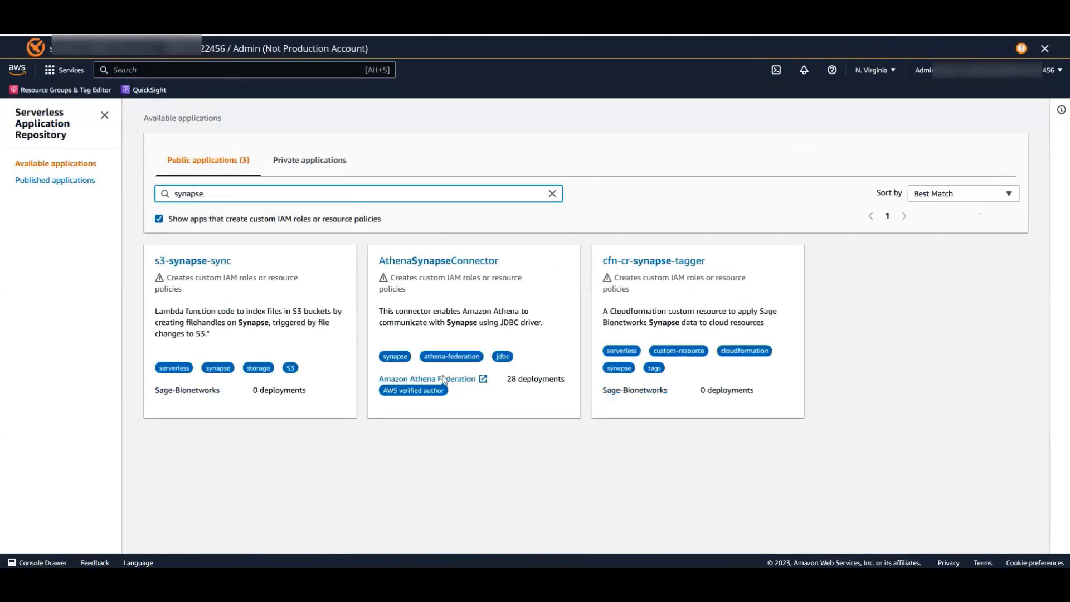
{"action": "left_click_drag", "start_coordinate": [446, 391], "coordinate": [383, 390]}
{"action": "left_click", "coordinate": [465, 398]}
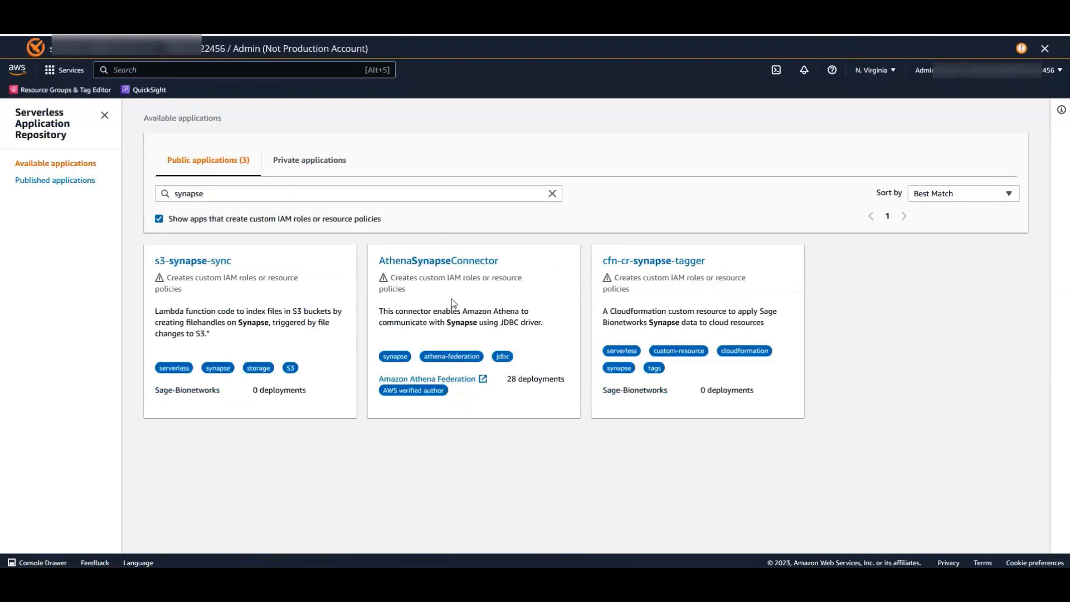
{"action": "left_click", "coordinate": [452, 266]}
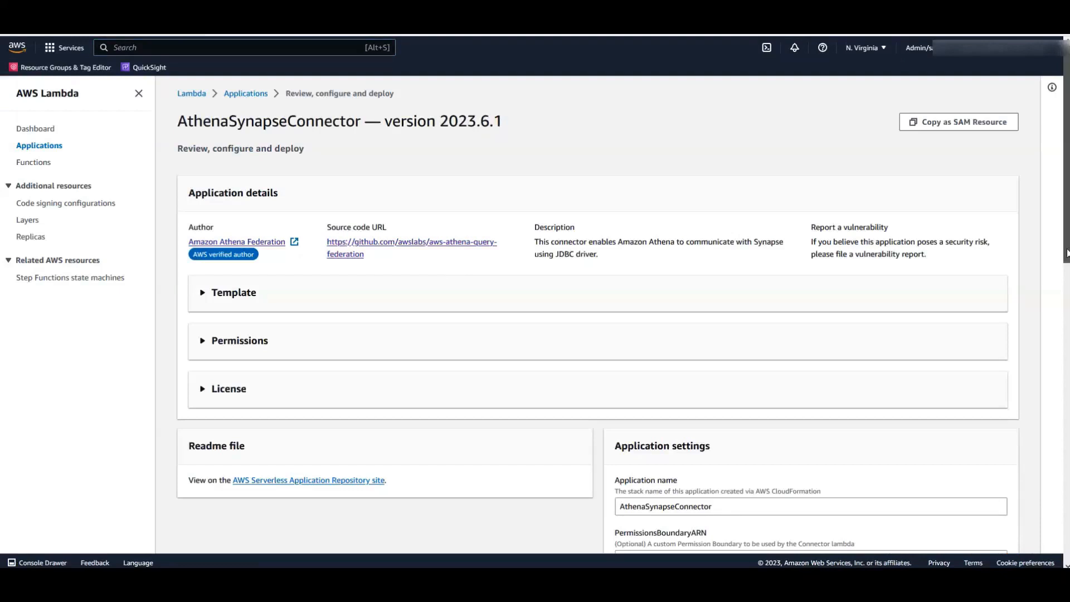
- Set SecretNamePrefix to AthenaJdbcFederation and paste the Synapse JDBC string as DefaultConnectionString
{"action": "left_click_drag", "start_coordinate": [1066, 254], "coordinate": [1066, 424]}
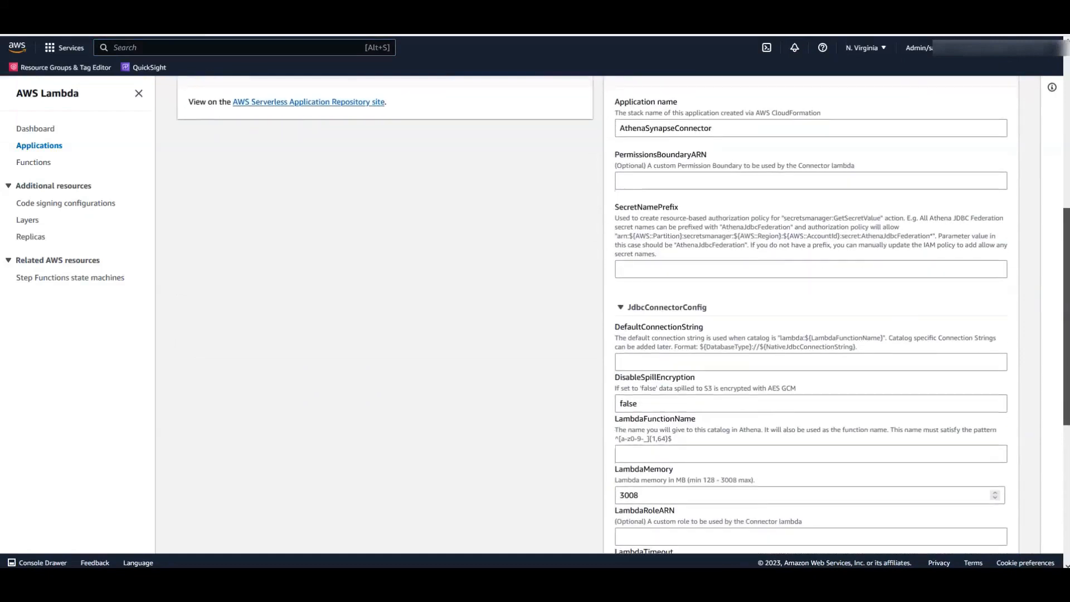
{"action": "left_click", "coordinate": [628, 271]}
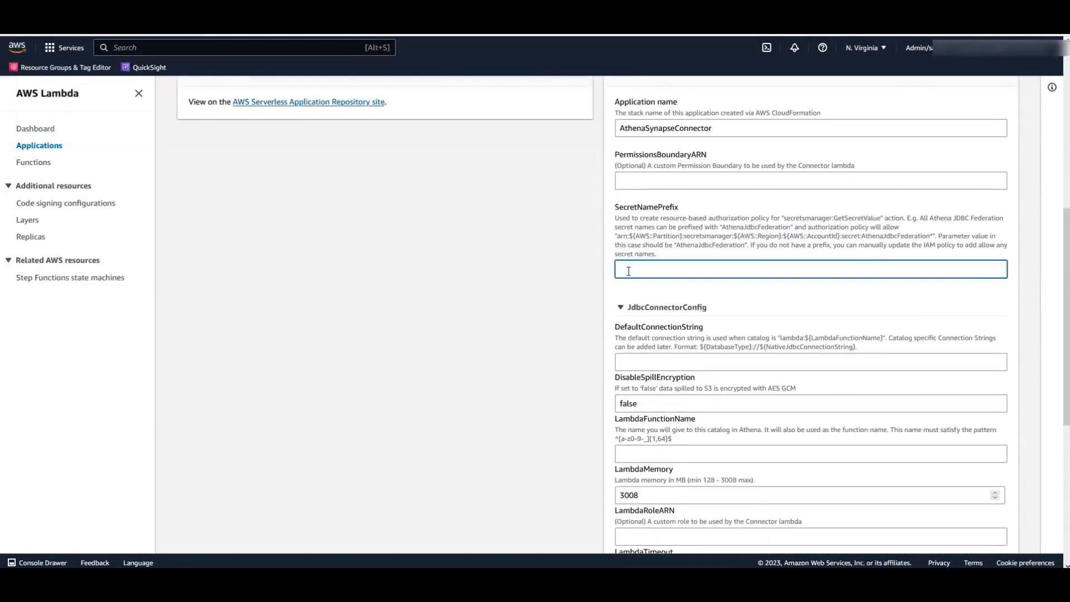
{"action": "type", "text": "AthenaJdbcFederation"}
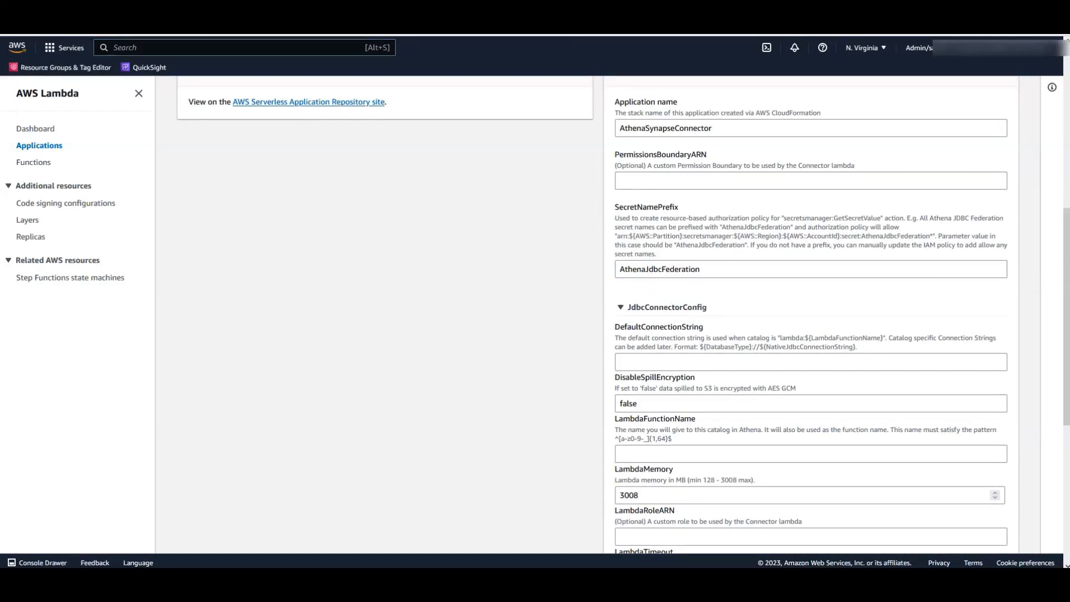
{"action": "left_click", "coordinate": [648, 363]}
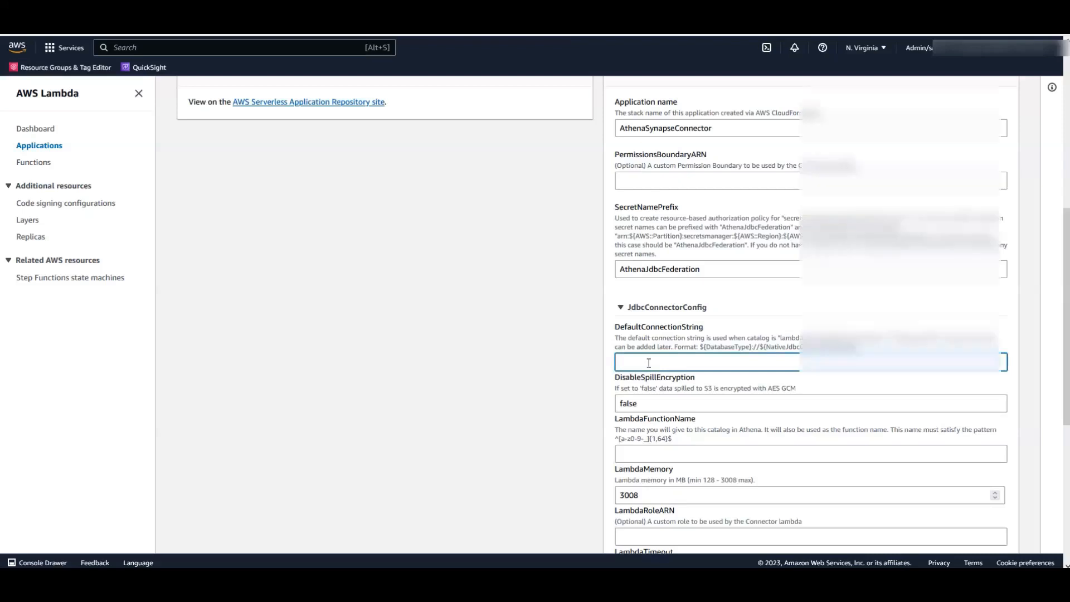
{"action": "key", "text": "ctrl+v"}
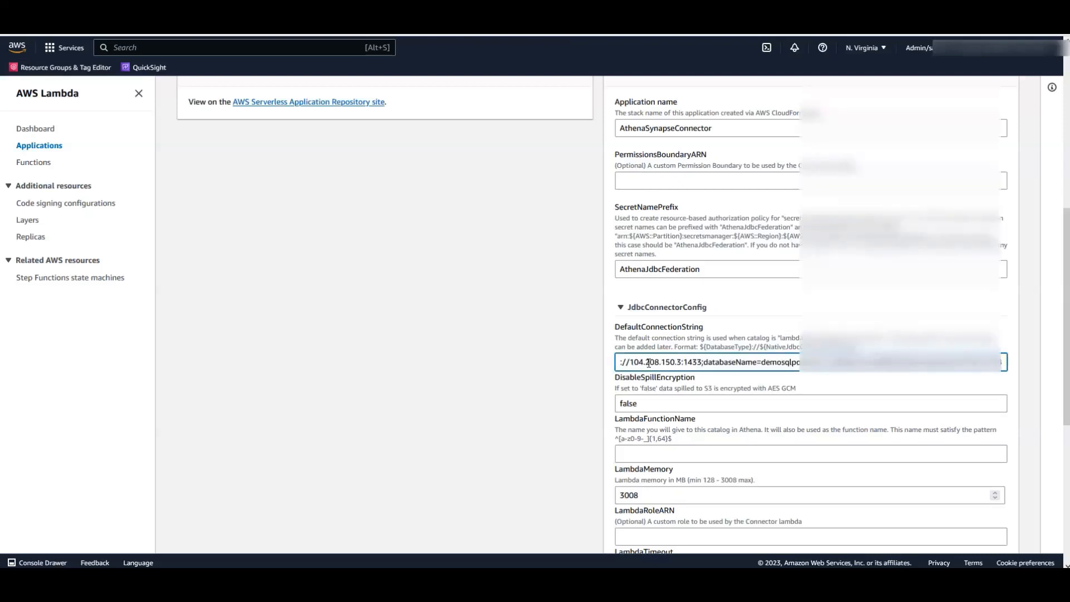
- Enter afq_azure_demo as the LambdaFunctionName
{"action": "scroll", "coordinate": [642, 404], "scroll_direction": "down", "scroll_amount": 1}
{"action": "left_click", "coordinate": [641, 398]}
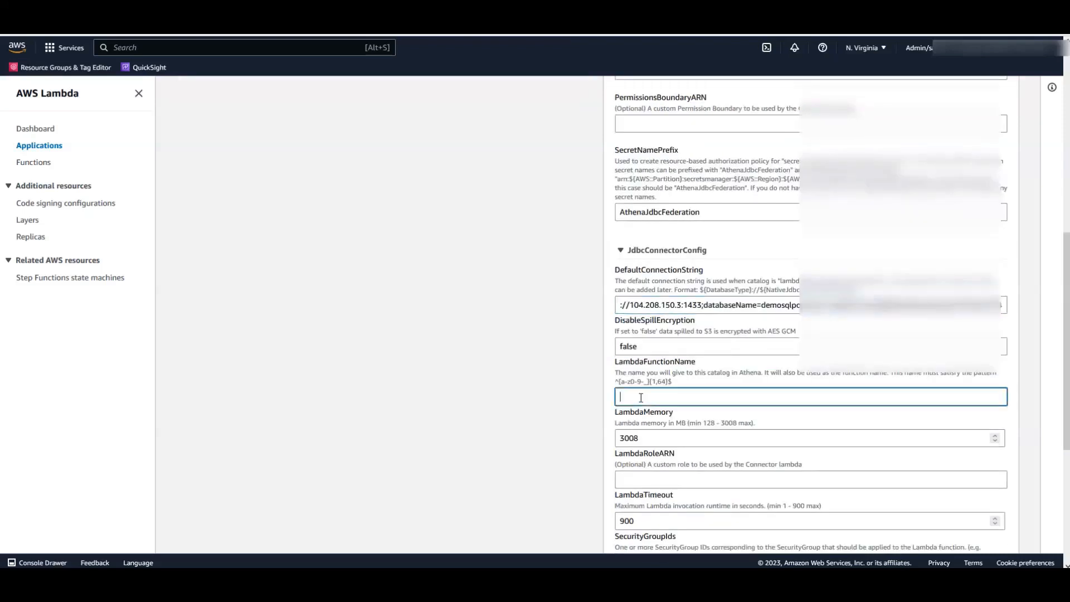
{"action": "type", "text": "afq_azure_demo"}
{"action": "scroll", "coordinate": [641, 397], "scroll_direction": "down", "scroll_amount": 2}
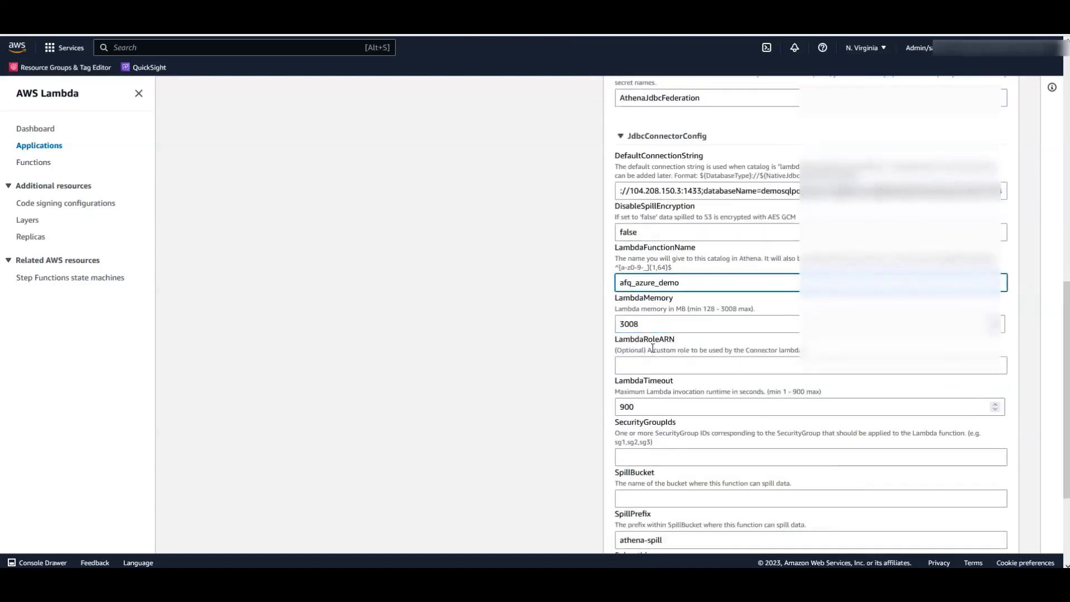
{"action": "scroll", "coordinate": [669, 382], "scroll_direction": "down", "scroll_amount": 2}
- Paste the security group ID and set the spill bucket to afq-azure-spill-2023
{"action": "left_click", "coordinate": [659, 344]}
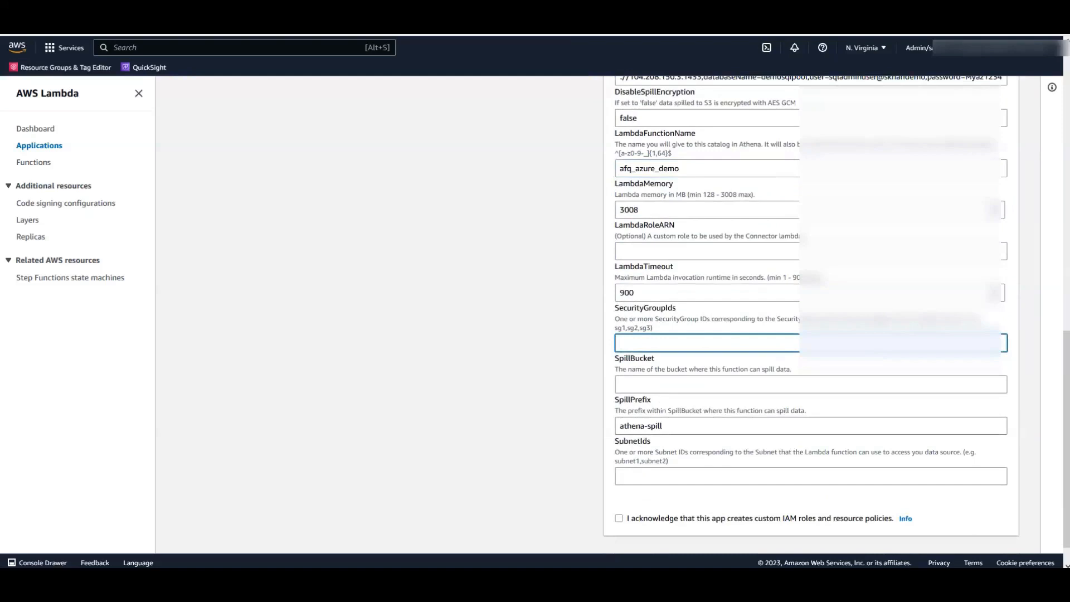
{"action": "key", "text": "alt+Tab"}
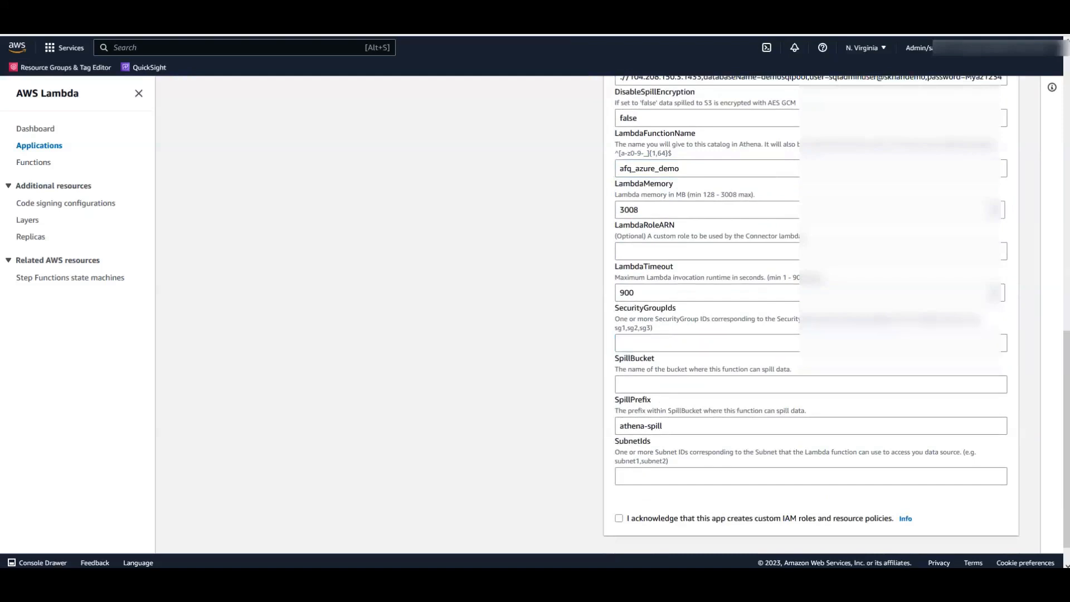
{"action": "left_click", "coordinate": [661, 345]}
{"action": "type", "text": "sg-03d708f633db24376"}
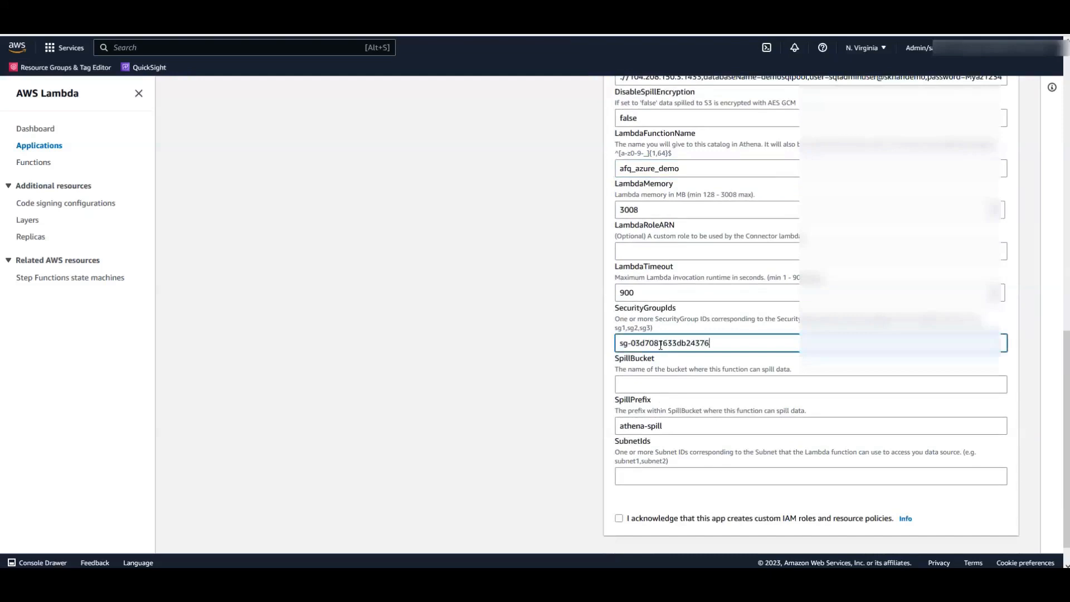
{"action": "left_click", "coordinate": [635, 387]}
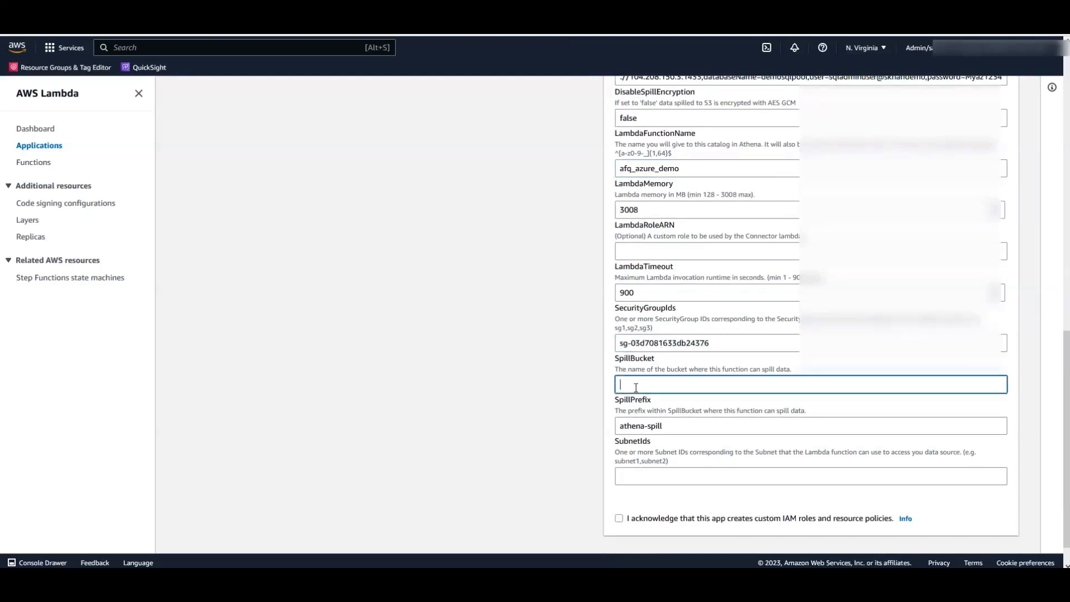
{"action": "type", "text": "afq-azure-spill-2023"}
- Paste subnet-0477a6419a4f7cfbb into SubnetIds, acknowledge custom IAM roles, and deploy the connector
{"action": "left_click", "coordinate": [684, 477]}
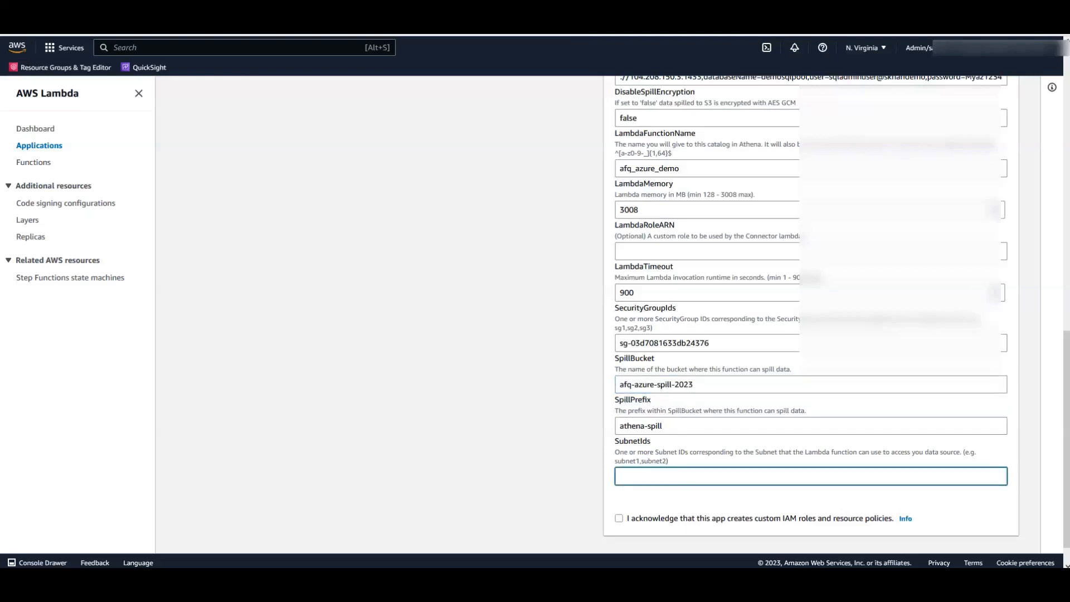
{"action": "key", "text": "alt+Tab"}
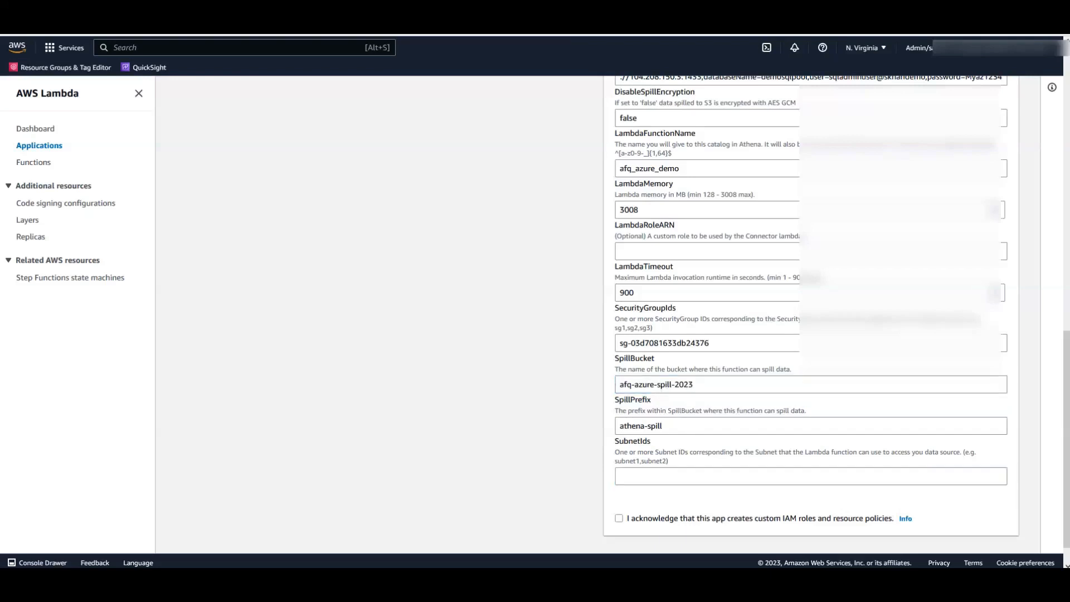
{"action": "left_click", "coordinate": [616, 483]}
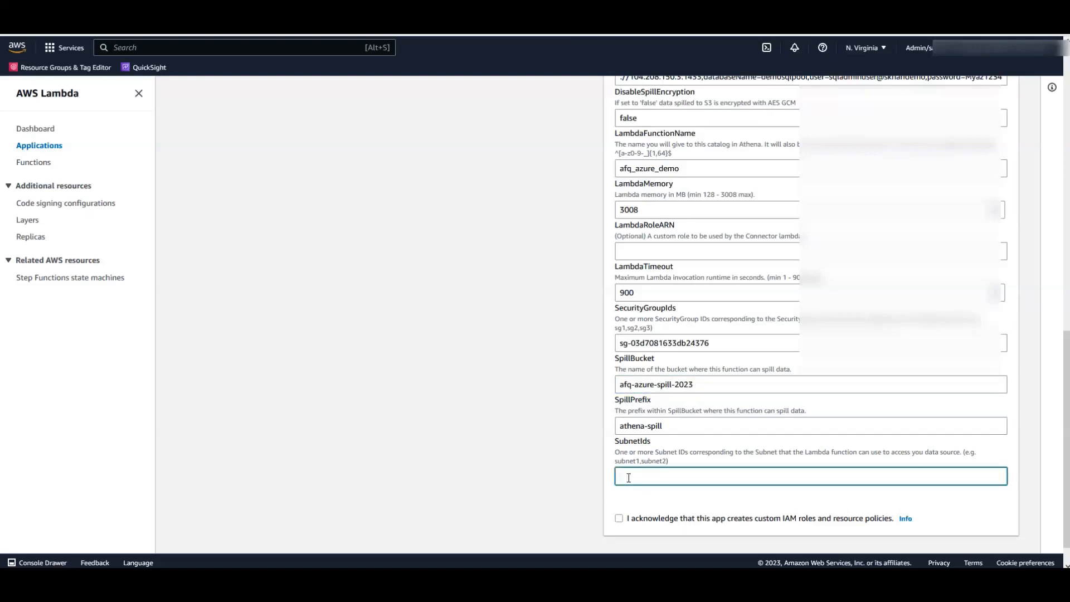
{"action": "type", "text": "subnet-0477a6419a4f7cfbb"}
{"action": "left_click", "coordinate": [627, 524]}
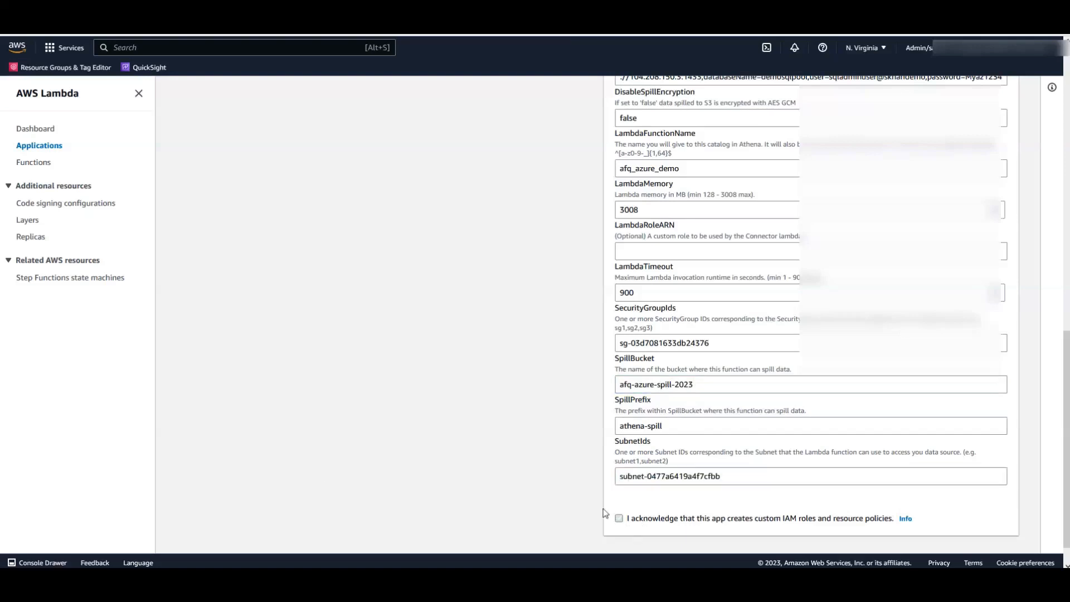
{"action": "left_click", "coordinate": [618, 518]}
{"action": "scroll", "coordinate": [591, 485], "scroll_direction": "down", "scroll_amount": 1}
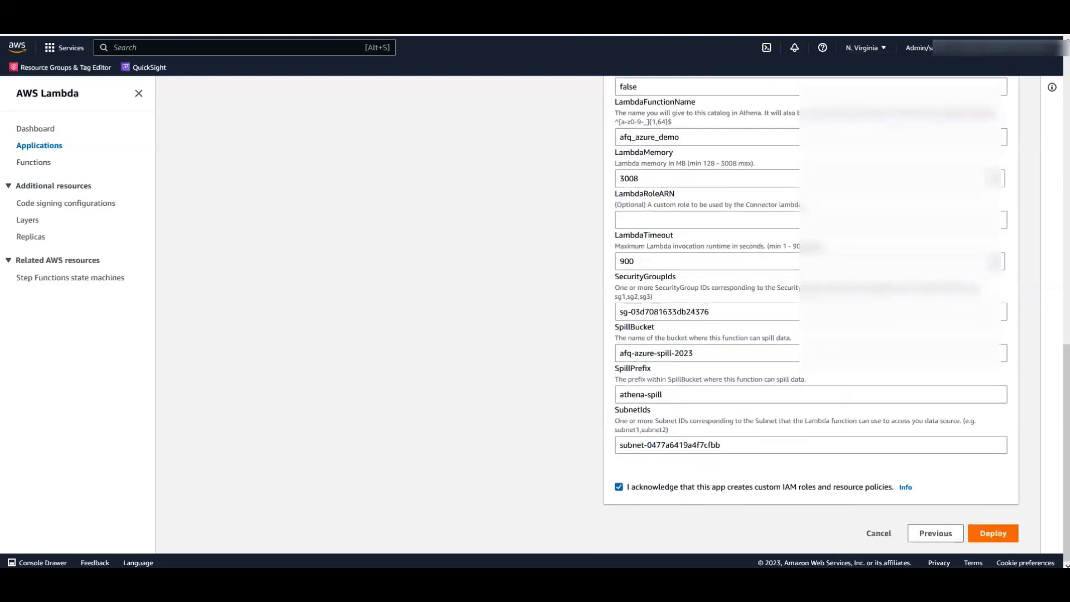
{"action": "left_click", "coordinate": [993, 534]}
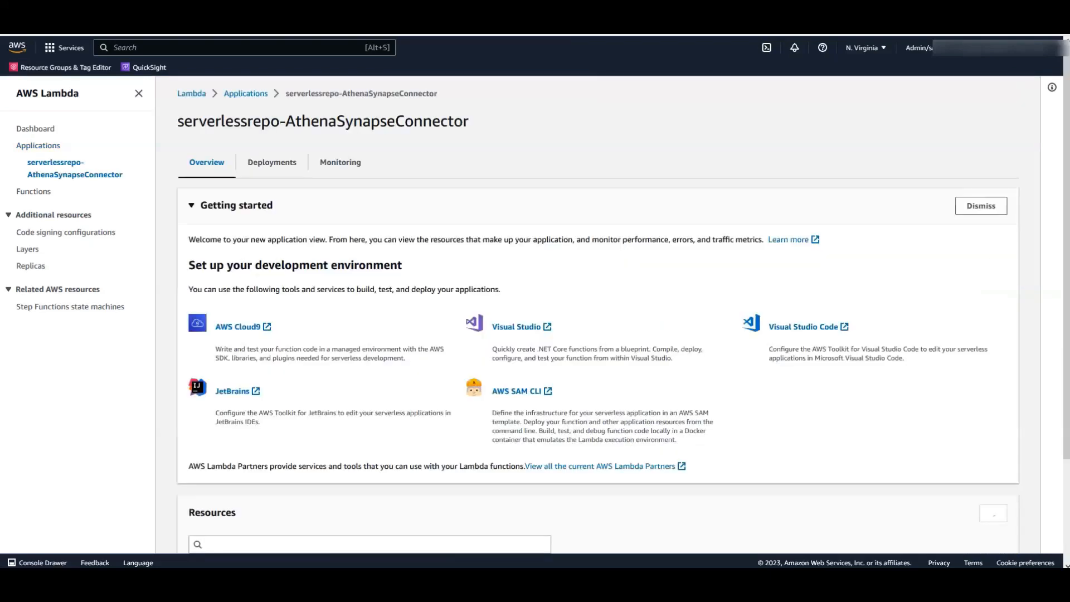
- Confirm the AthenaSynapseConnector deployment reached Update complete, then go to the afq_azure_demo Lambda function
{"action": "left_click", "coordinate": [266, 170]}
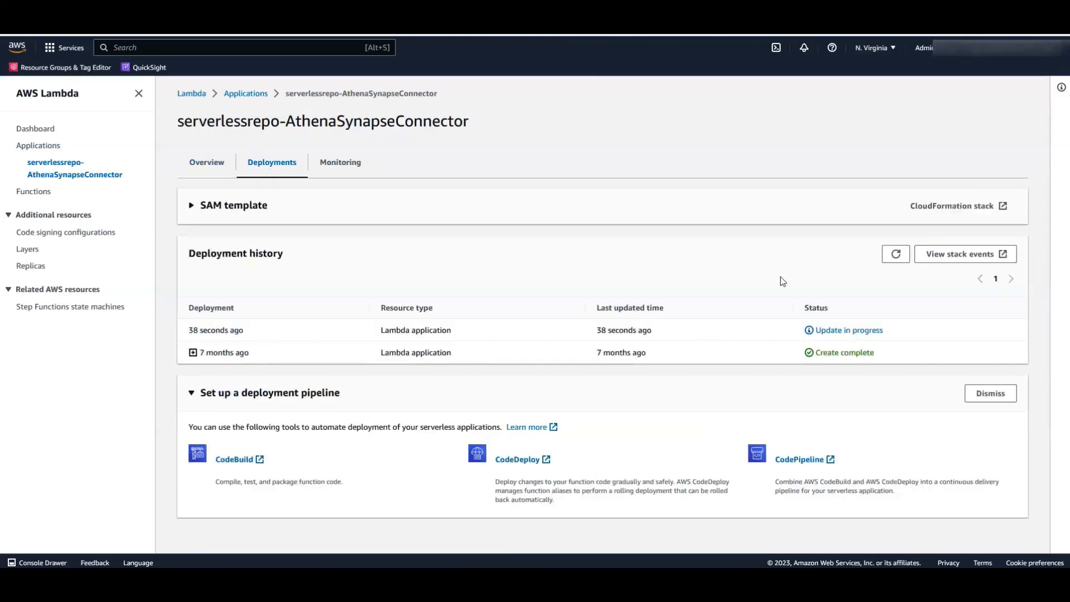
{"action": "left_click", "coordinate": [895, 258]}
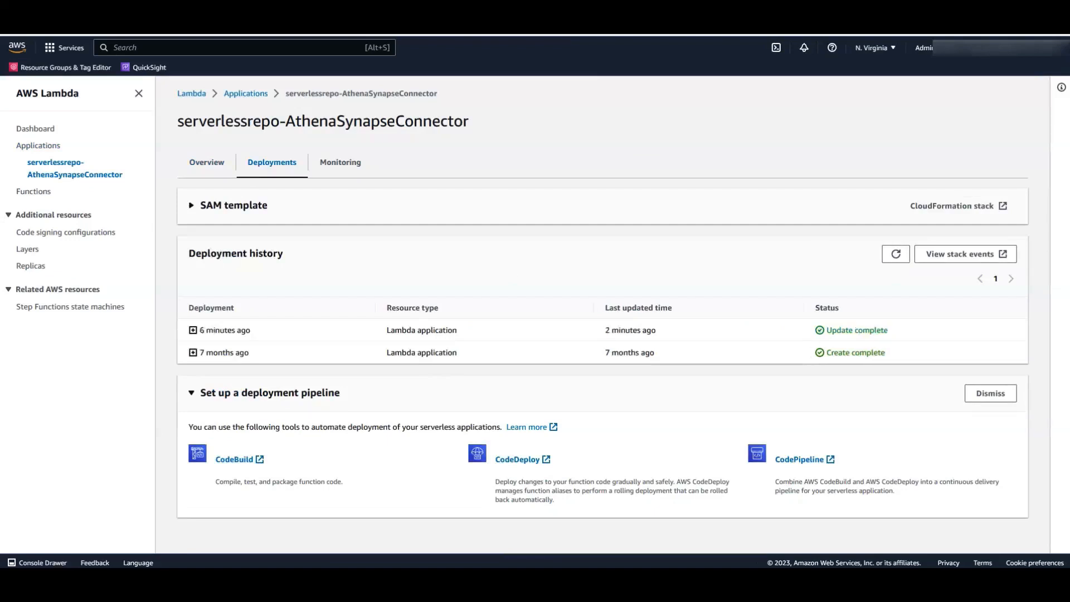
{"action": "left_click_drag", "start_coordinate": [889, 331], "coordinate": [828, 333]}
{"action": "left_click", "coordinate": [923, 340]}
{"action": "left_click", "coordinate": [36, 192]}
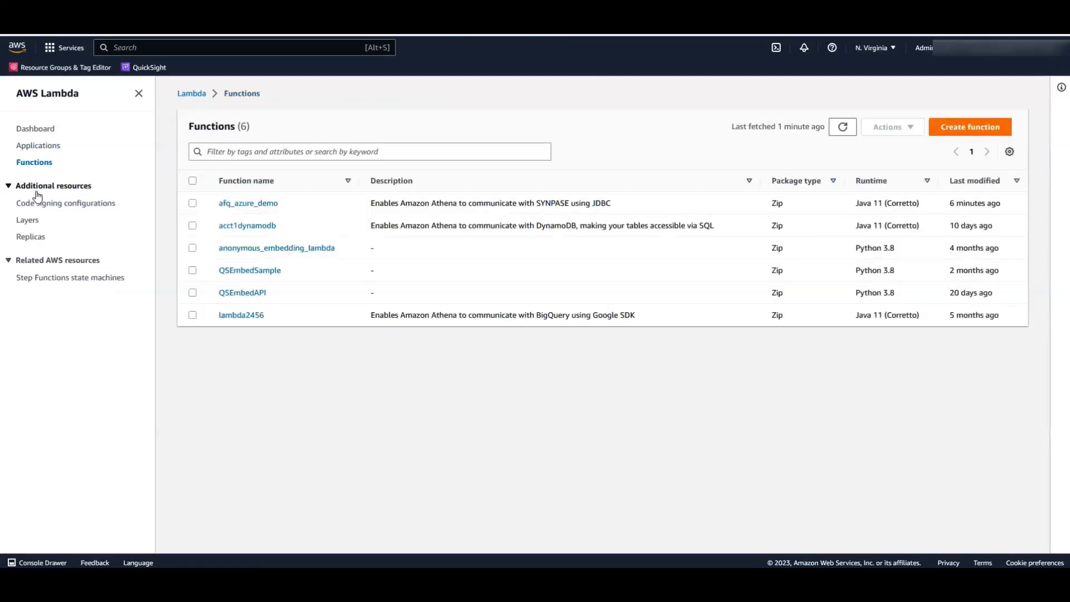
{"action": "left_click", "coordinate": [255, 205]}
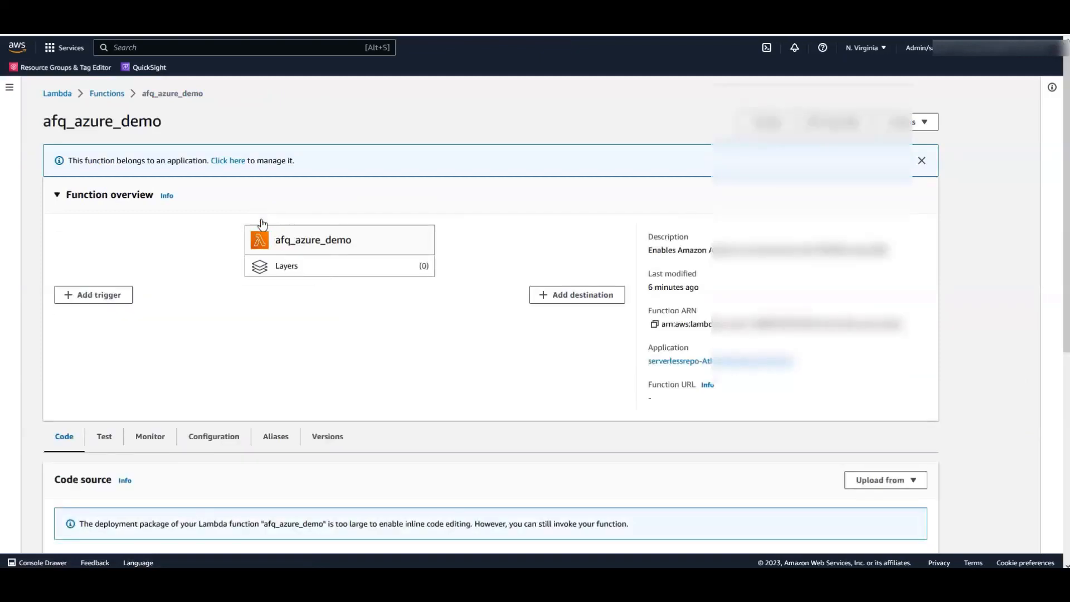
- Start editing afq_azure_demo's environment variables under Configuration
{"action": "scroll", "coordinate": [470, 254], "scroll_direction": "down", "scroll_amount": 3}
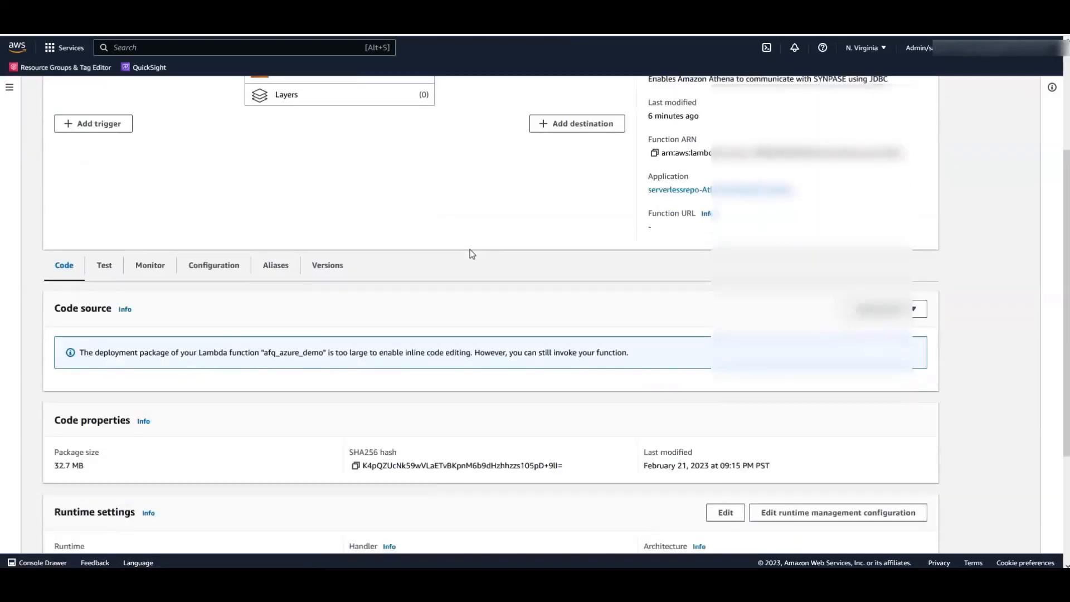
{"action": "left_click", "coordinate": [211, 269]}
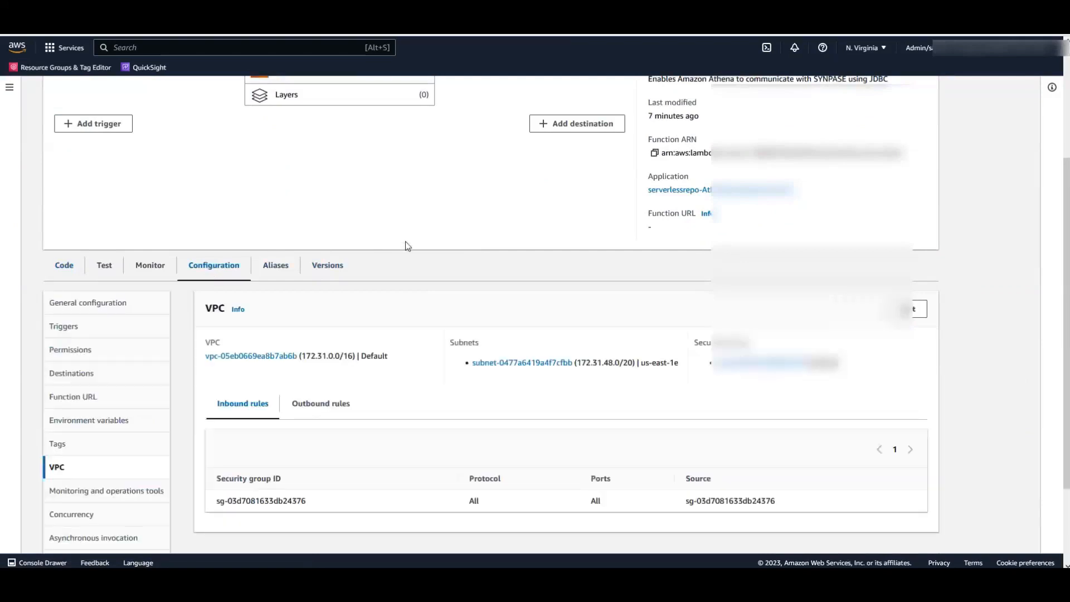
{"action": "left_click", "coordinate": [71, 350]}
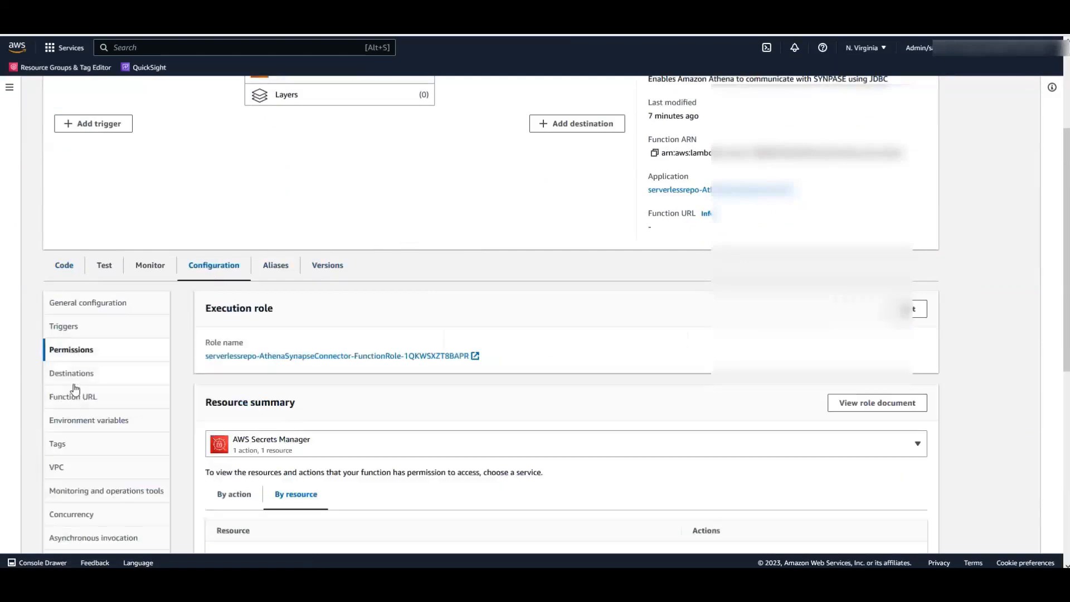
{"action": "left_click", "coordinate": [78, 425]}
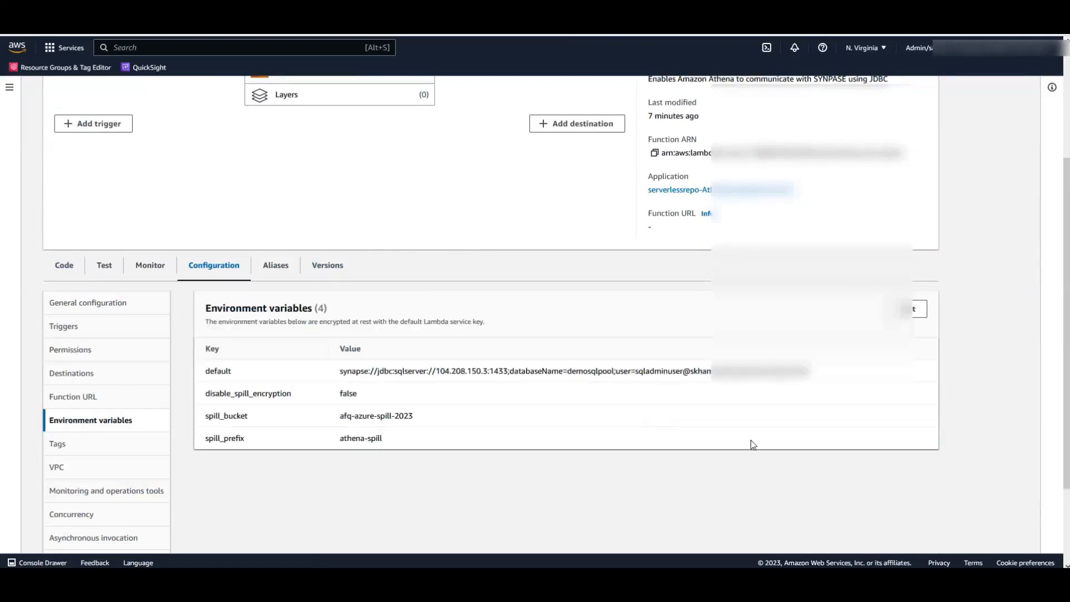
{"action": "left_click", "coordinate": [911, 309]}
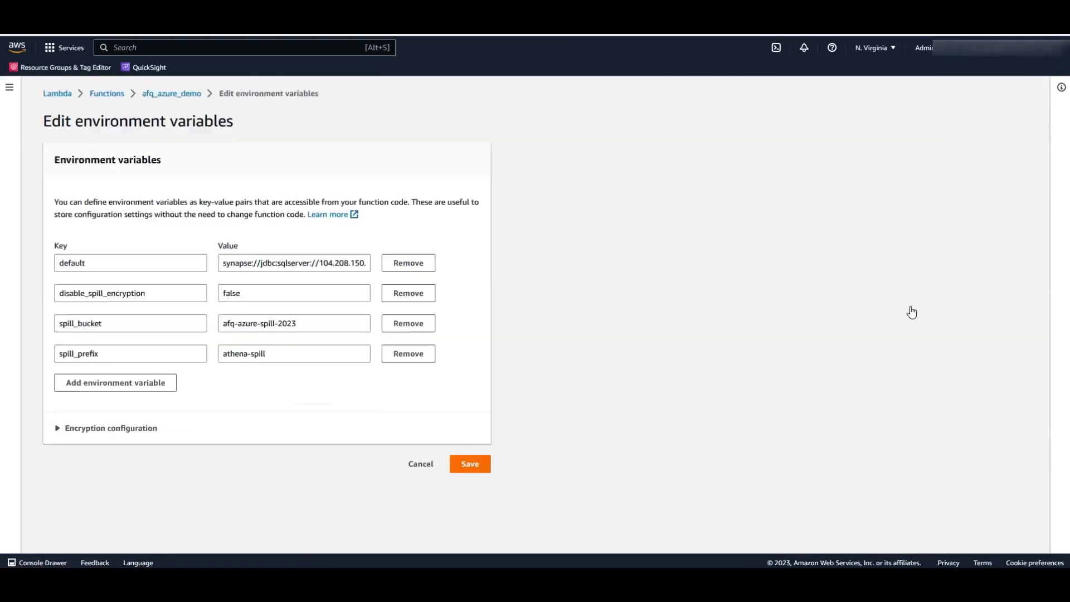
- Add variable afq_azure_demo_connection_string holding the Synapse JDBC connection string and save
{"action": "left_click", "coordinate": [165, 383]}
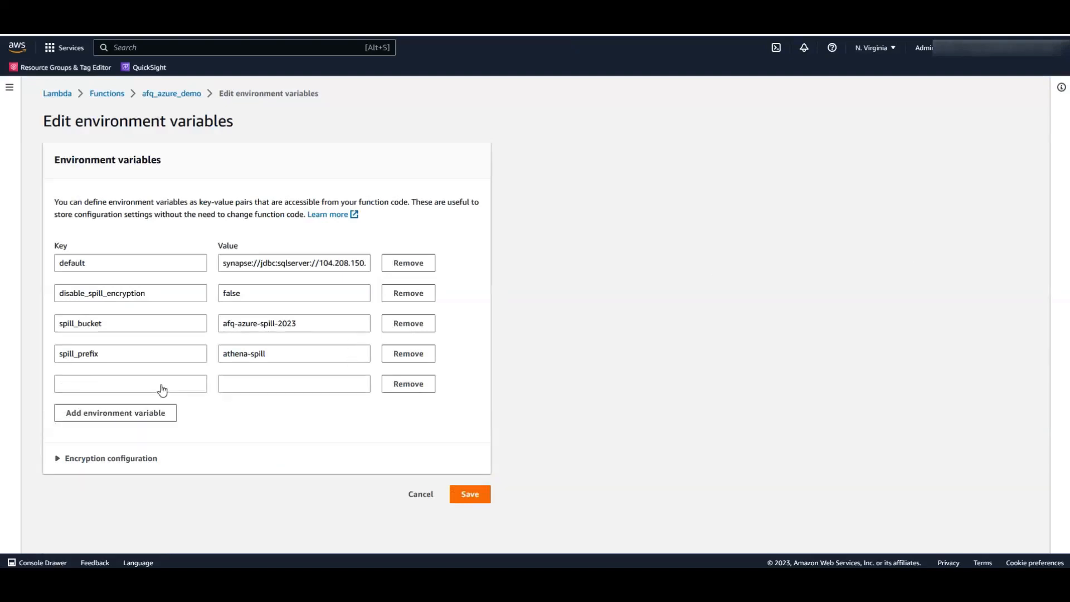
{"action": "left_click", "coordinate": [155, 385]}
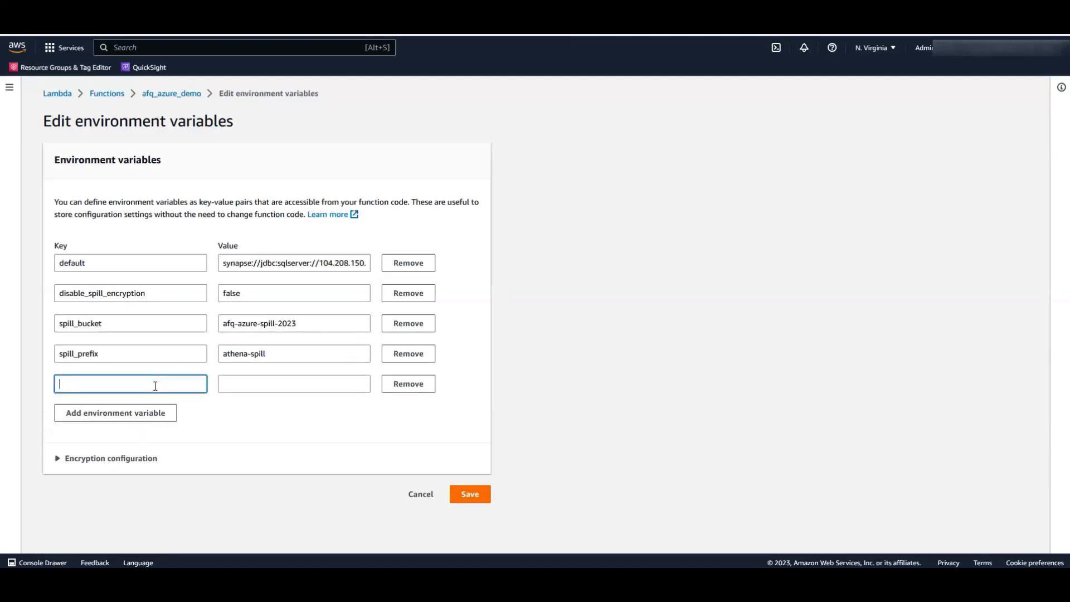
{"action": "left_click", "coordinate": [92, 384]}
{"action": "type", "text": "afq_azure_demo_connection_string"}
{"action": "left_click", "coordinate": [230, 389]}
{"action": "left_click", "coordinate": [243, 263]}
{"action": "triple_click", "coordinate": [243, 262]}
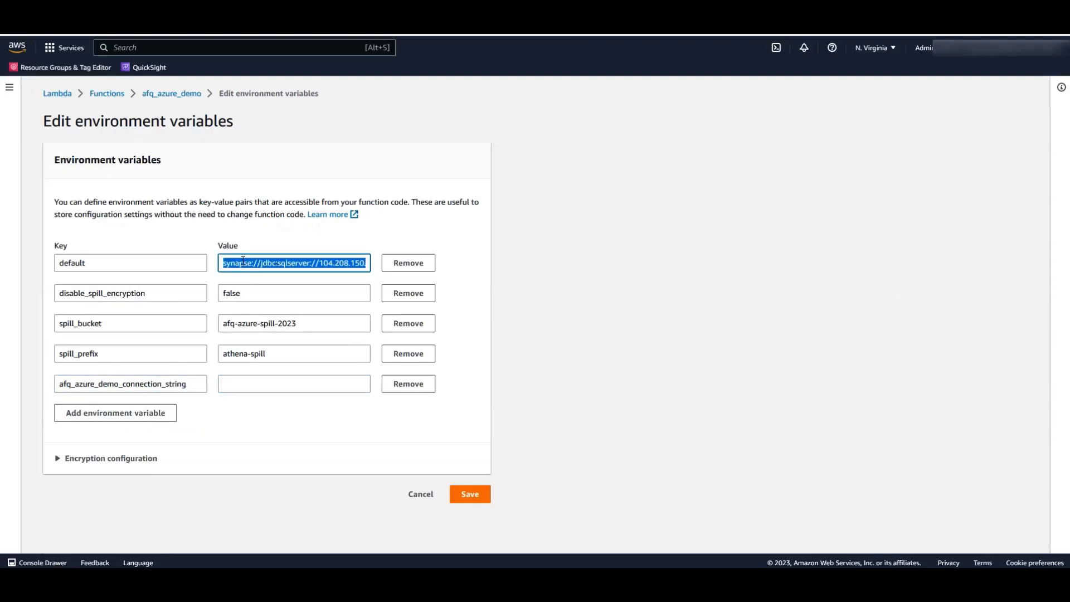
{"action": "left_click", "coordinate": [254, 378]}
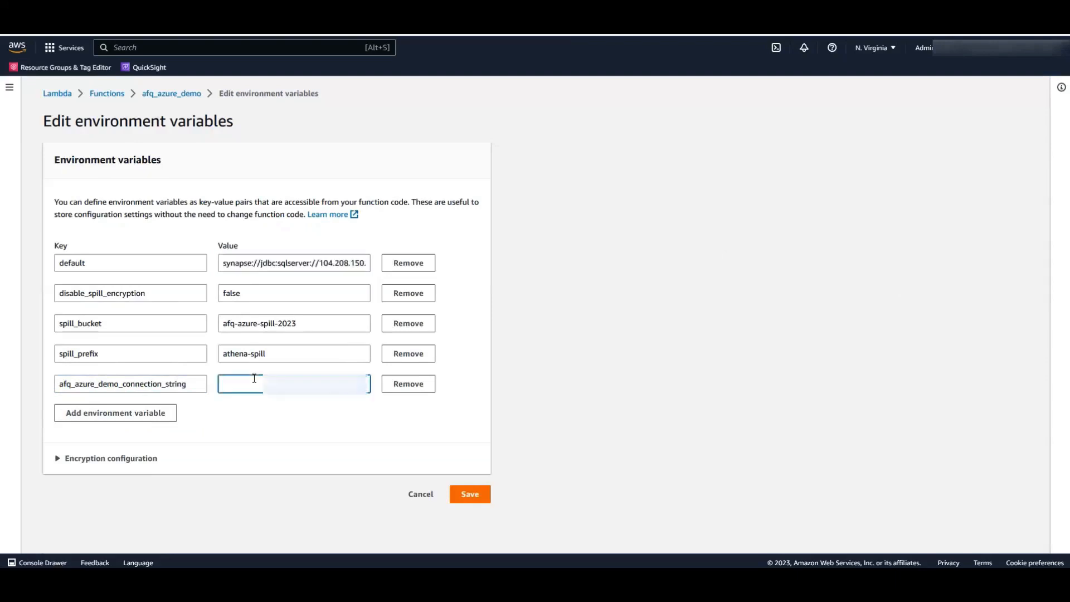
{"action": "key", "text": "ctrl+v"}
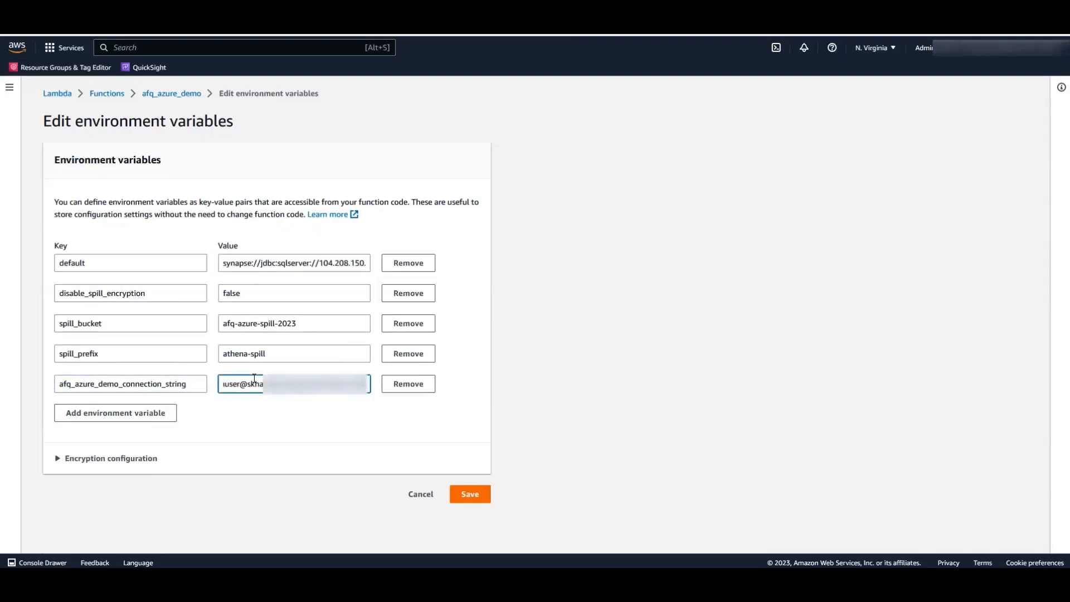
{"action": "left_click", "coordinate": [471, 495]}
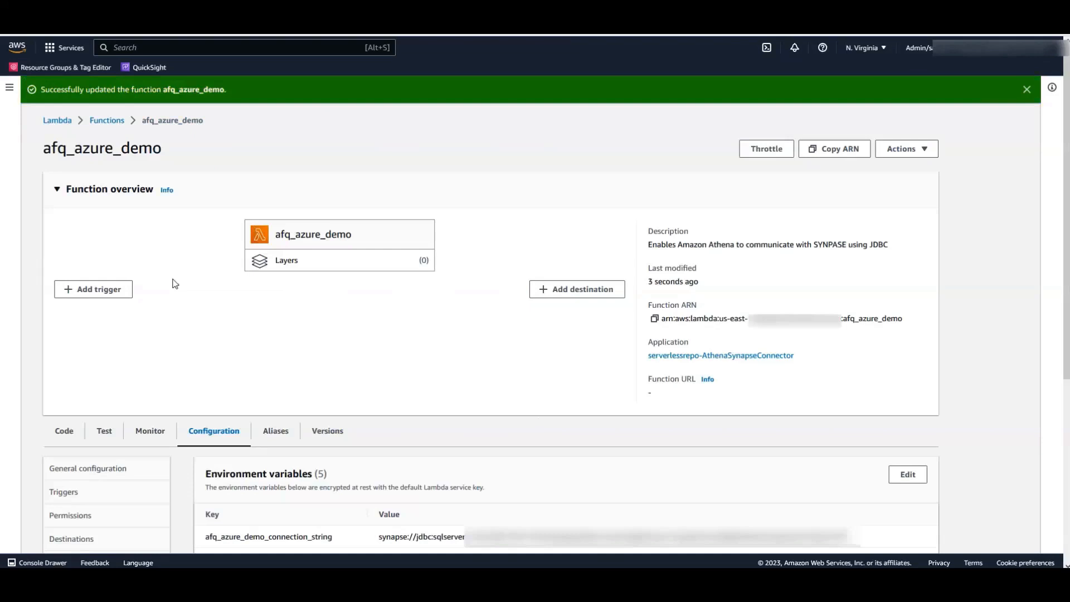
{"action": "left_click", "coordinate": [115, 47]}
- Start a new Athena data source of type Microsoft Azure Synapse
{"action": "type", "text": "athena"}
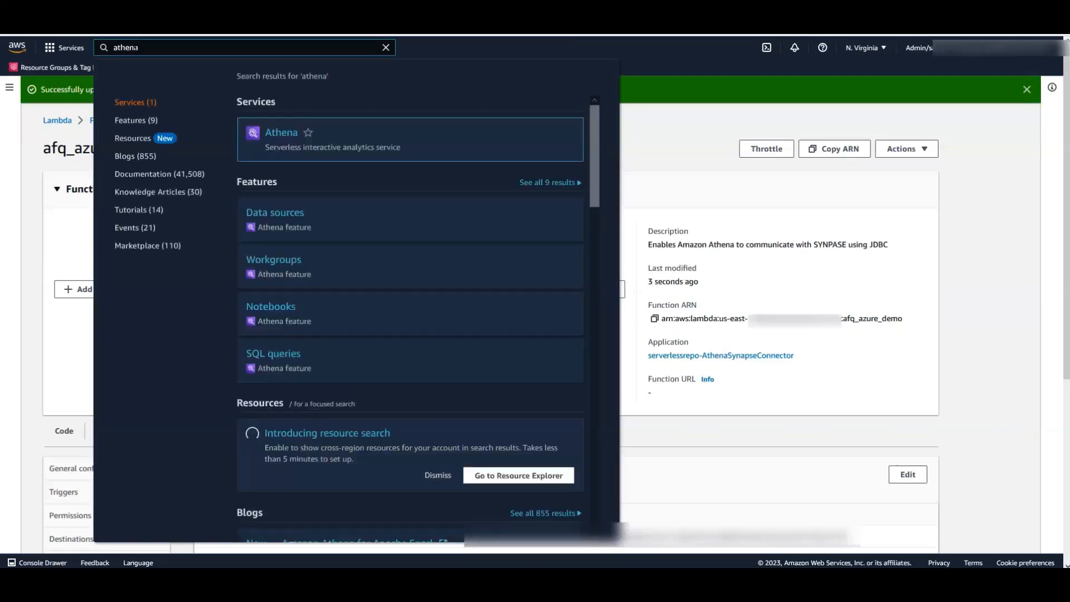
{"action": "left_click", "coordinate": [293, 139]}
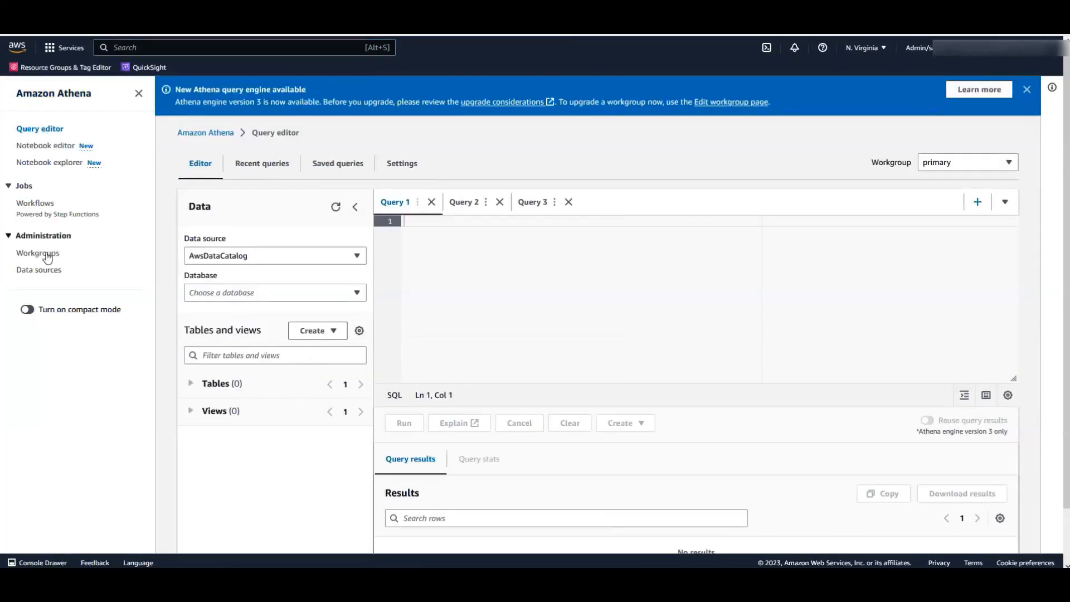
{"action": "left_click", "coordinate": [46, 275]}
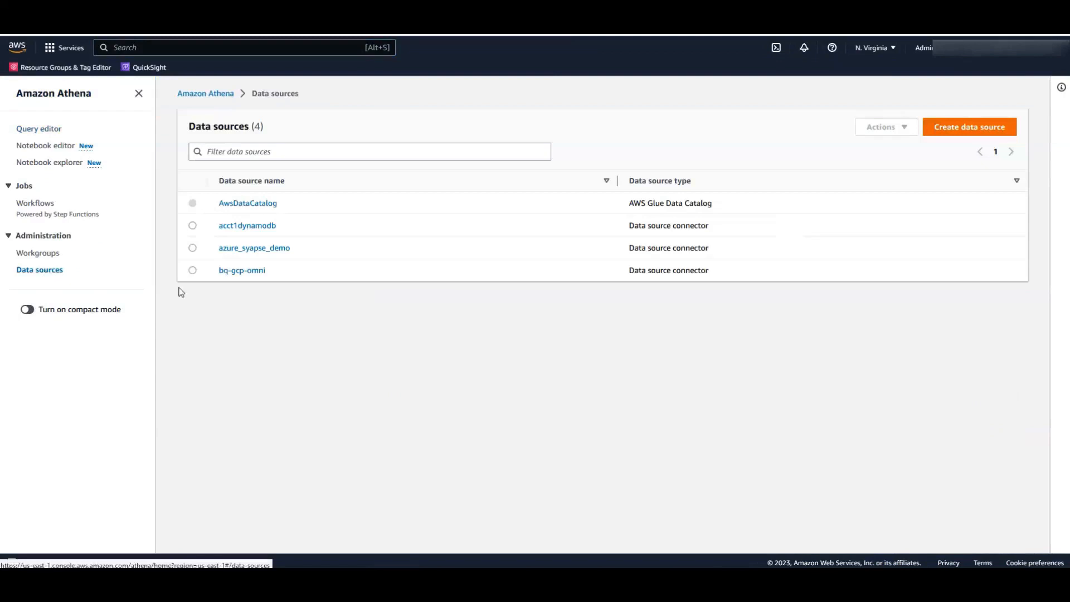
{"action": "left_click", "coordinate": [963, 130]}
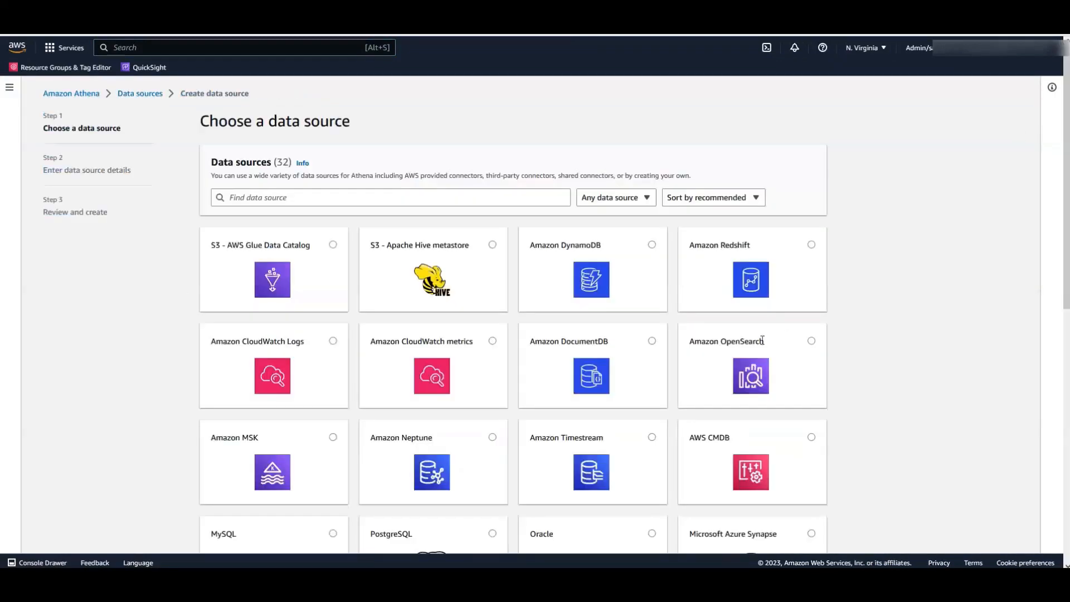
{"action": "scroll", "coordinate": [762, 340], "scroll_direction": "down", "scroll_amount": 3}
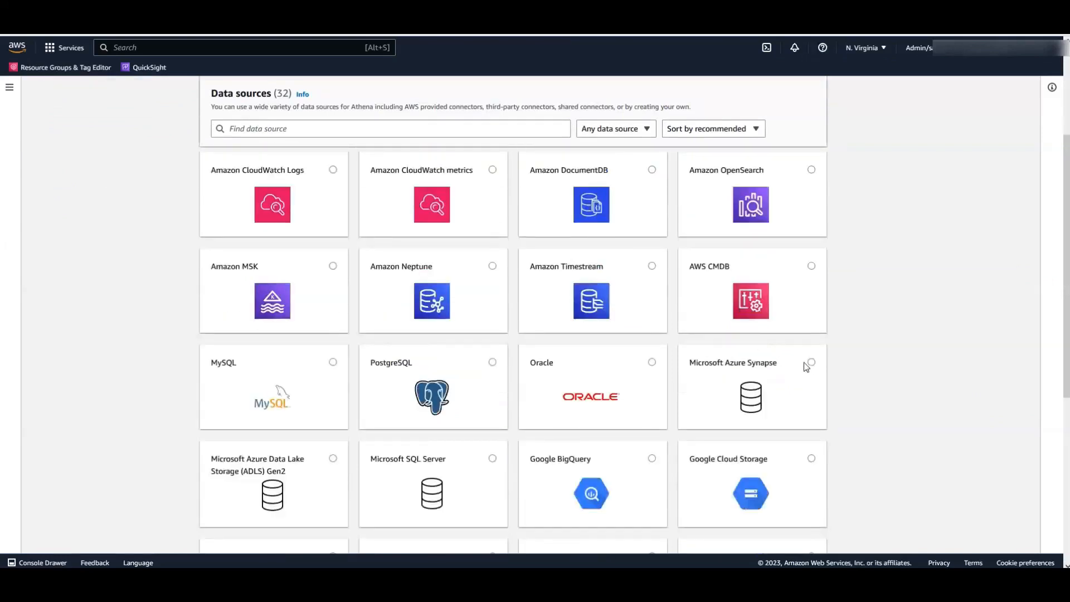
{"action": "left_click", "coordinate": [811, 364]}
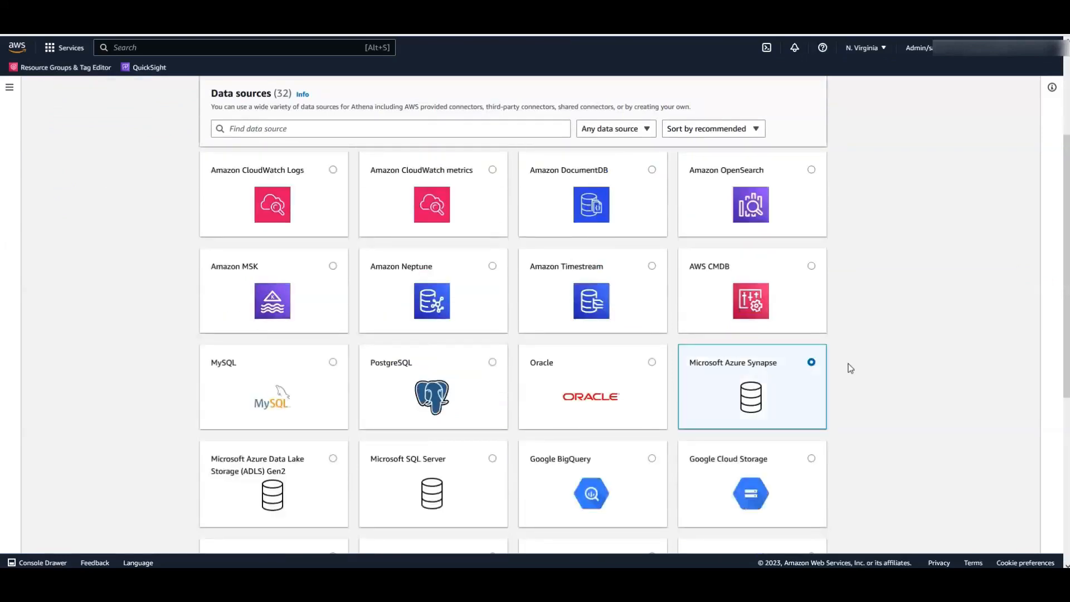
{"action": "scroll", "coordinate": [849, 367], "scroll_direction": "down", "scroll_amount": 6}
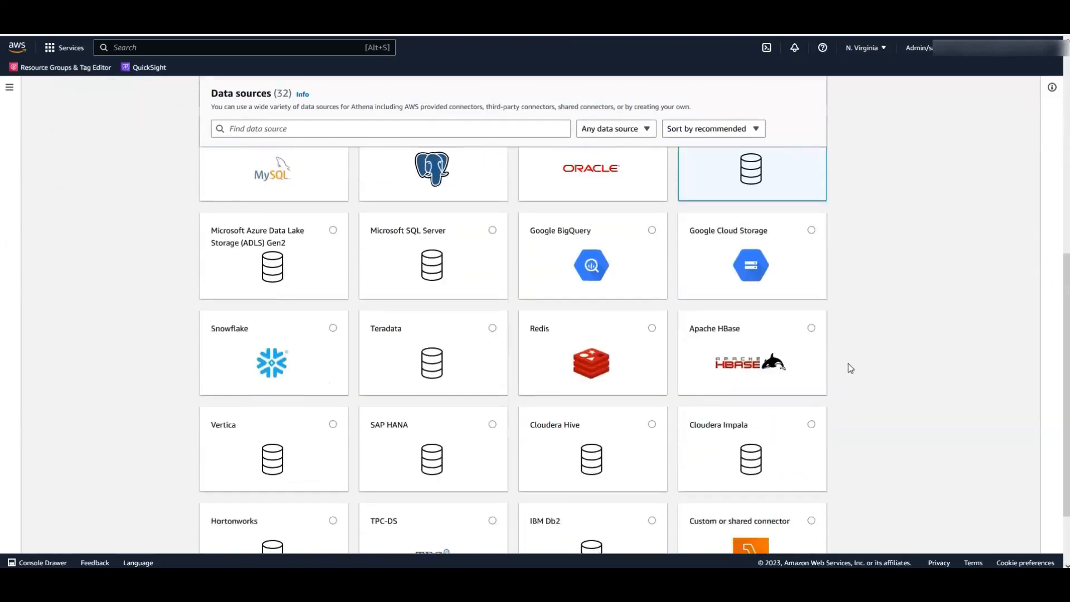
{"action": "left_click", "coordinate": [804, 535]}
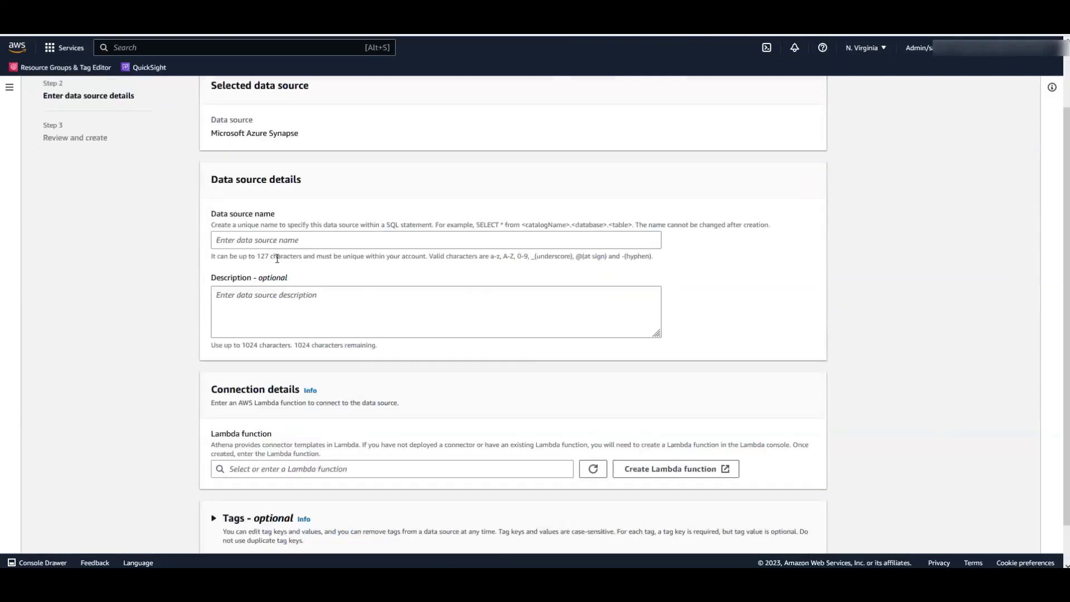
- Name the data source afq_azure_demo, attach the afq_azure_demo Lambda function, and create it
{"action": "left_click", "coordinate": [269, 242]}
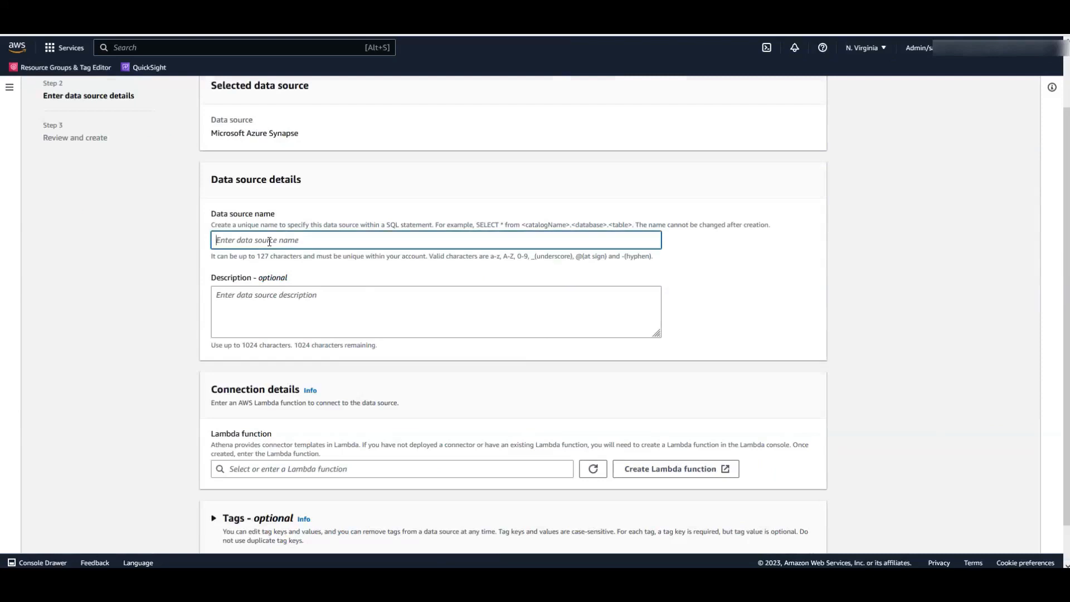
{"action": "type", "text": "afq_azure_demo"}
{"action": "left_click", "coordinate": [454, 469]}
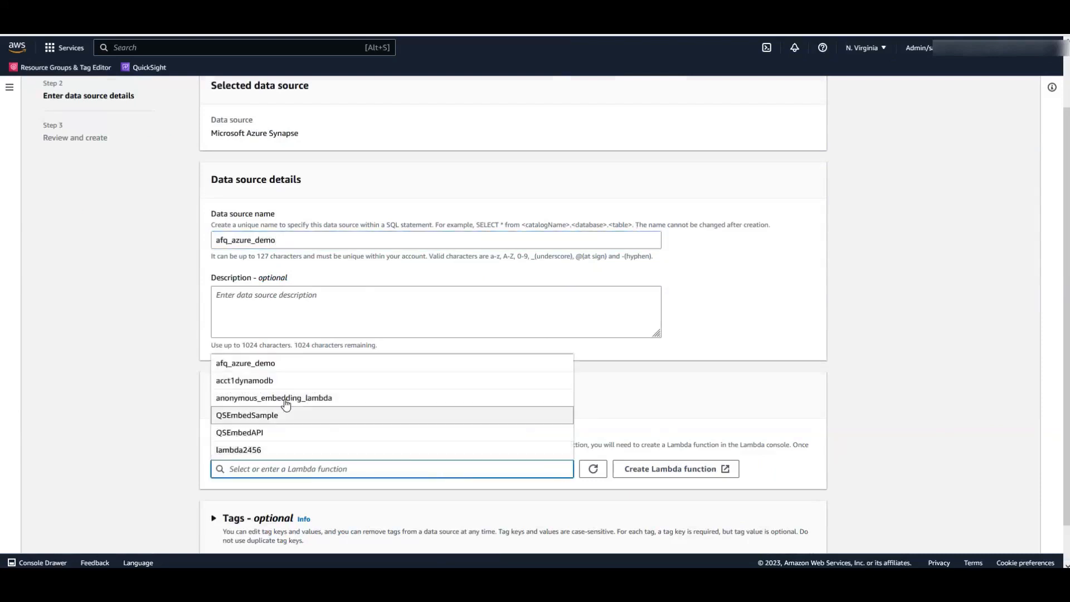
{"action": "left_click", "coordinate": [273, 368]}
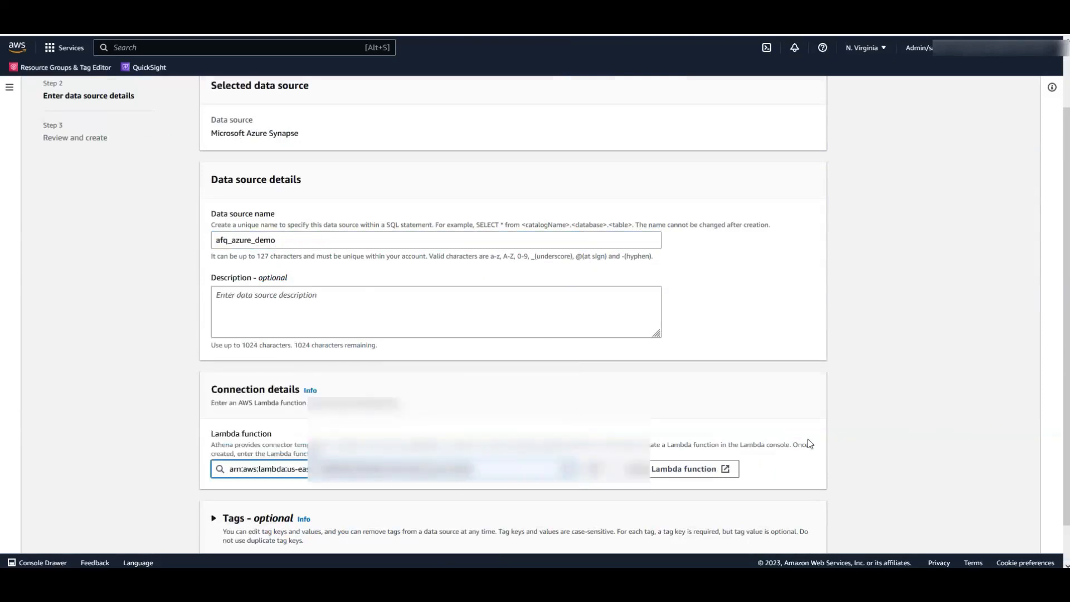
{"action": "scroll", "coordinate": [810, 444], "scroll_direction": "down", "scroll_amount": 1}
{"action": "left_click", "coordinate": [811, 534]}
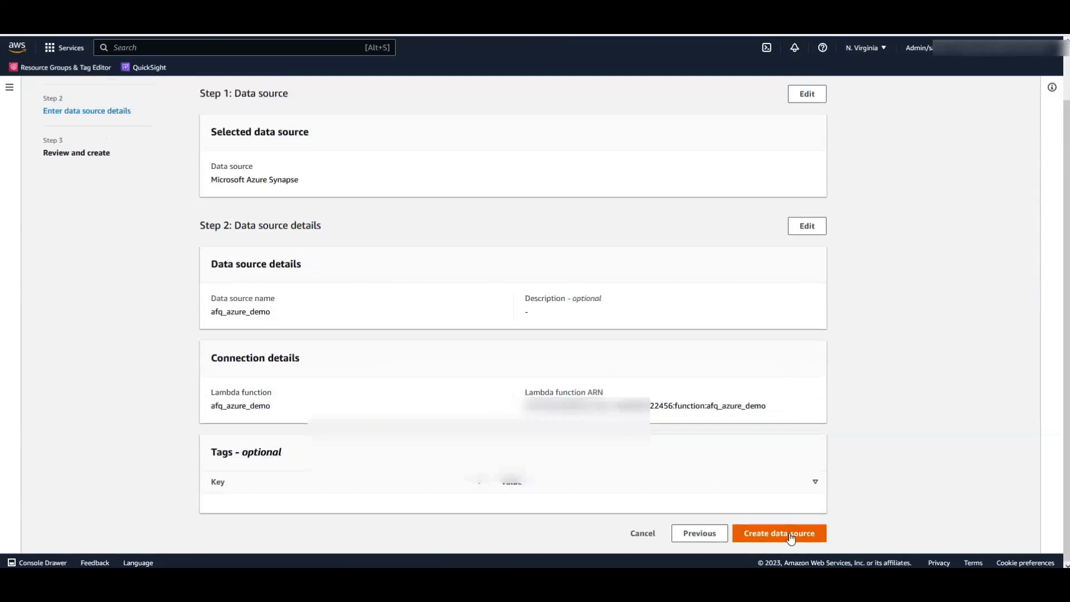
{"action": "left_click", "coordinate": [790, 533]}
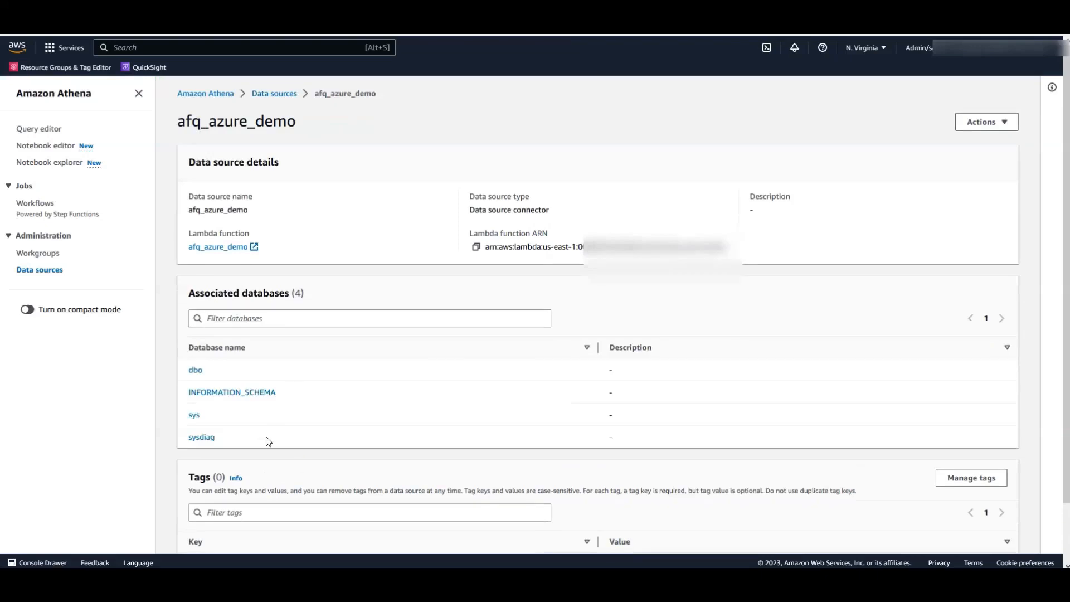
- In Athena's query editor, choose afq_azure_demo and dbo, then preview AZ_FITNESS_DAILY_SUMMARY's first 10 rows
{"action": "mouse_move", "coordinate": [321, 373]}
{"action": "left_mouse_down"}
{"action": "mouse_move", "coordinate": [327, 415]}
{"action": "mouse_move", "coordinate": [331, 372]}
{"action": "left_mouse_up"}
{"action": "left_click", "coordinate": [49, 131]}
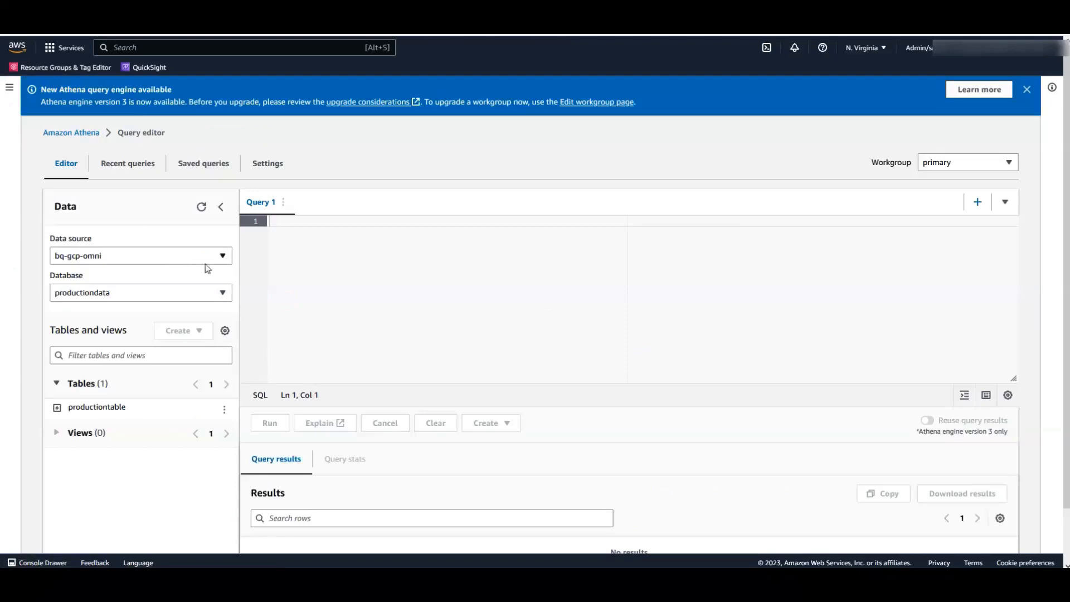
{"action": "left_click", "coordinate": [221, 258]}
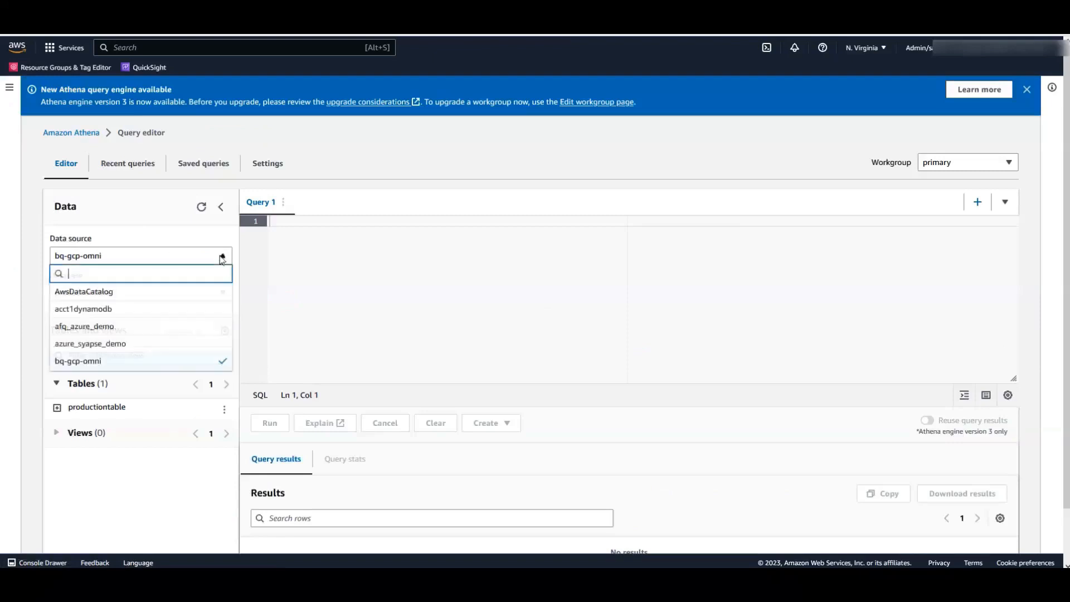
{"action": "left_click", "coordinate": [105, 331]}
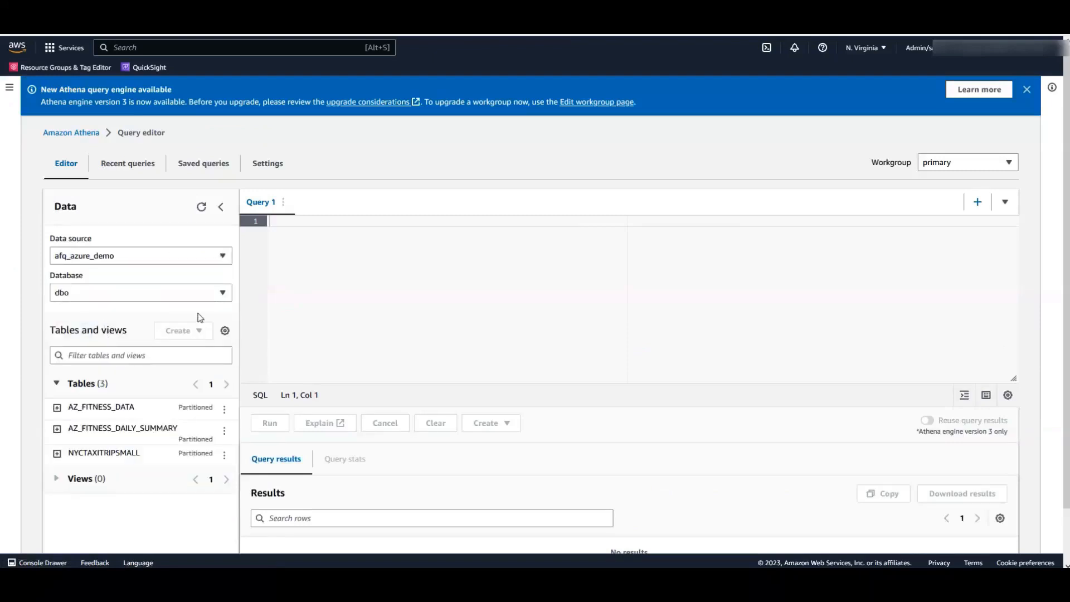
{"action": "left_click", "coordinate": [223, 295]}
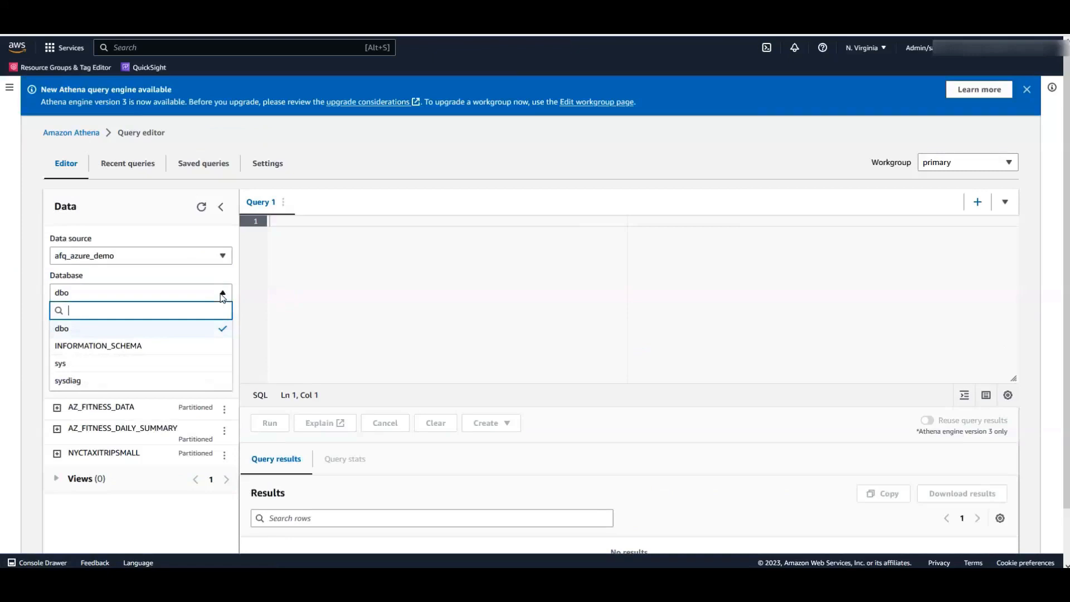
{"action": "left_click", "coordinate": [223, 330]}
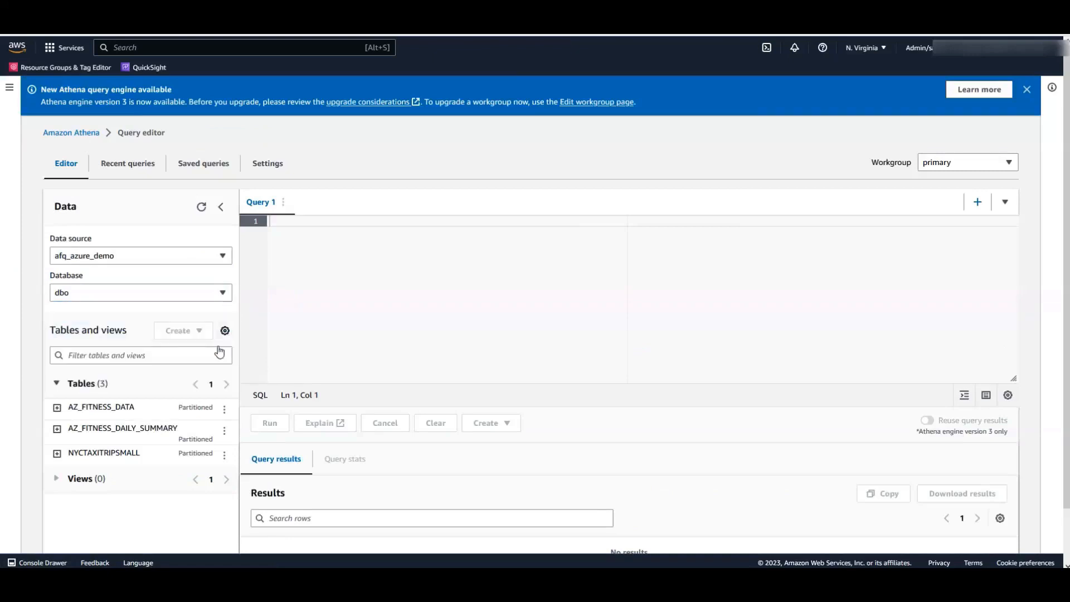
{"action": "left_click", "coordinate": [225, 433]}
{"action": "left_click", "coordinate": [257, 342]}
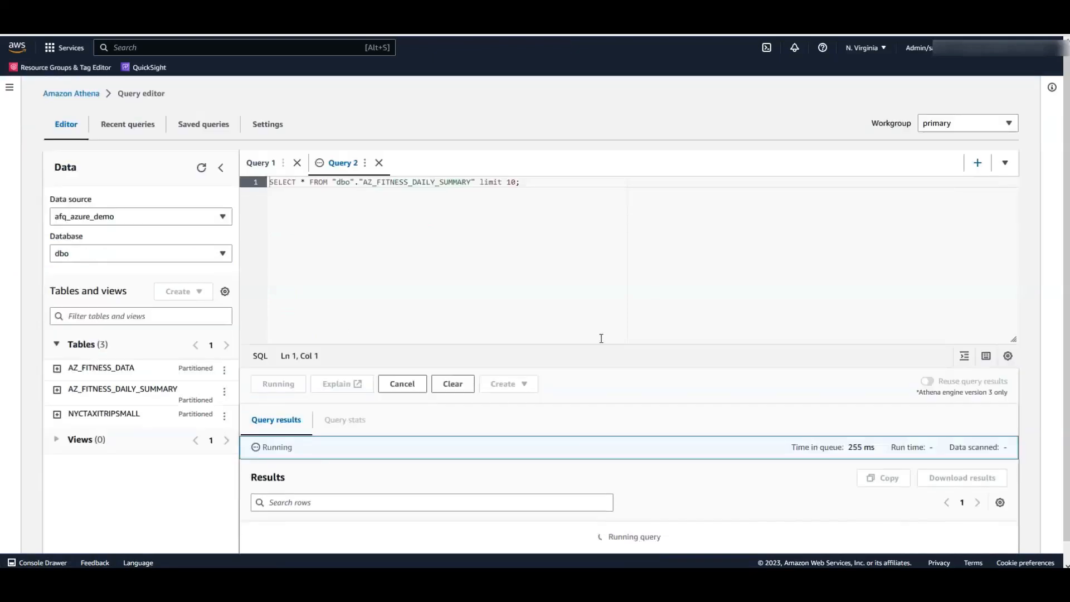
{"action": "scroll", "coordinate": [660, 392], "scroll_direction": "down", "scroll_amount": 1}
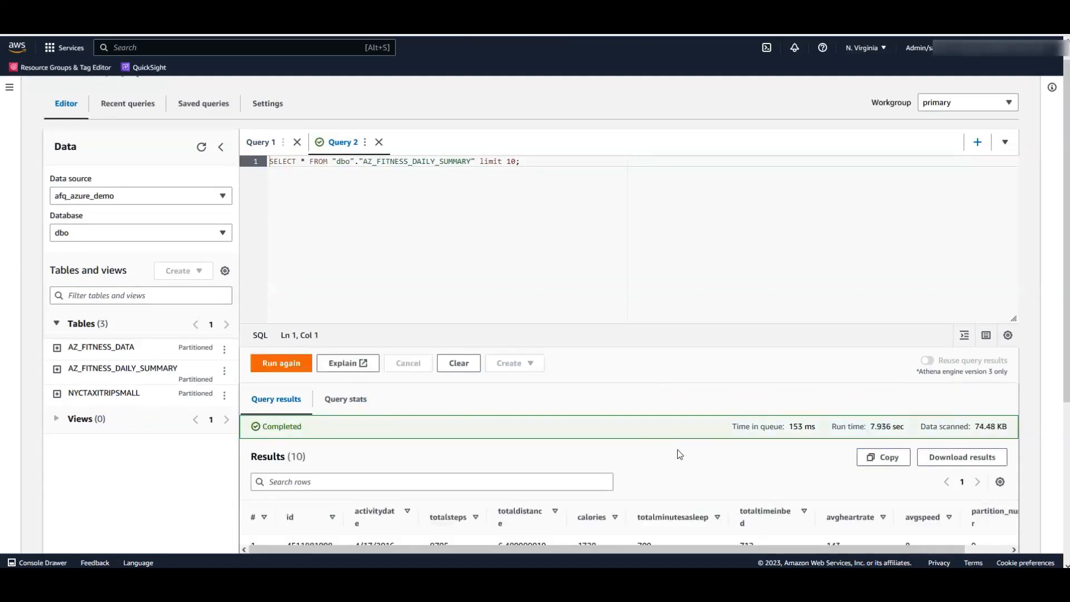
{"action": "scroll", "coordinate": [680, 454], "scroll_direction": "down", "scroll_amount": 2}
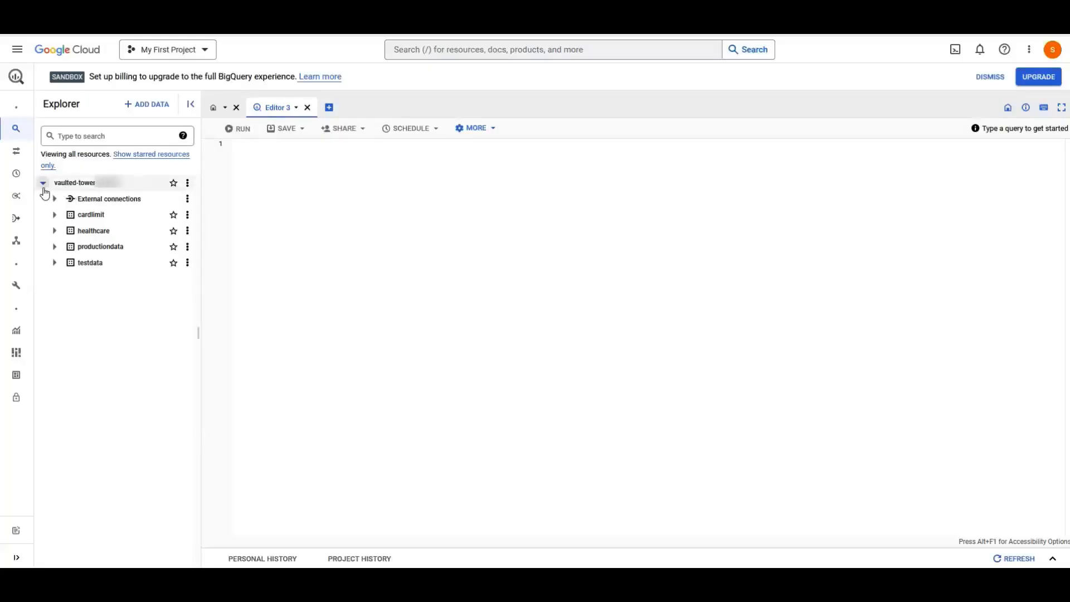
- Expand the BigQuery project and its healthcare dataset to list the tables
{"action": "left_click", "coordinate": [43, 184]}
{"action": "left_click", "coordinate": [43, 184]}
{"action": "left_click", "coordinate": [54, 230]}
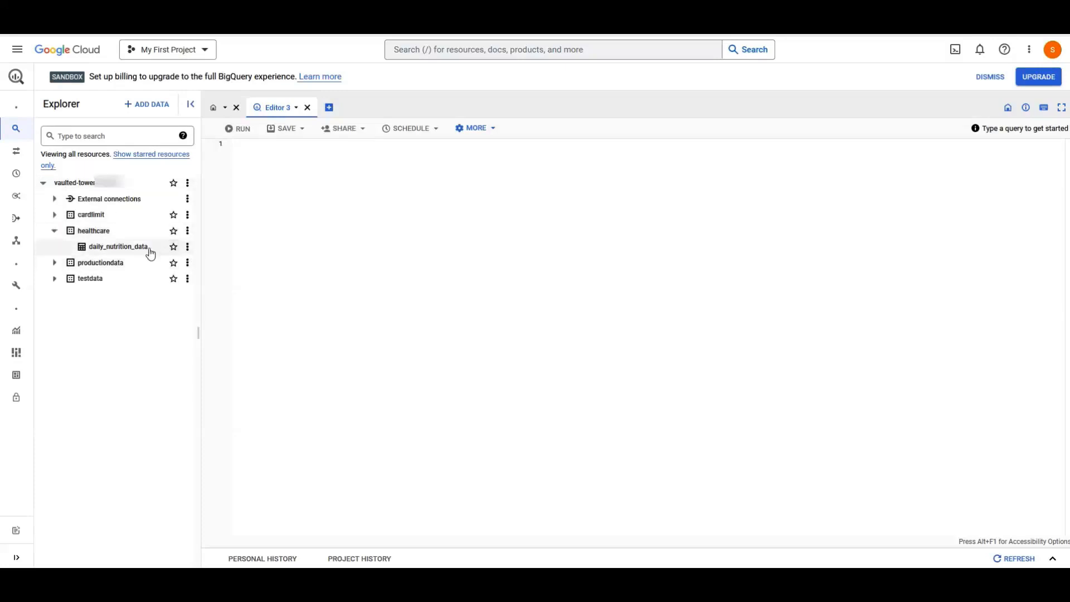
- Query select * from healthcare.daily_nutrition_data, returning its 27 meal rows
{"action": "left_click", "coordinate": [259, 142]}
{"action": "type", "text": "selec"}
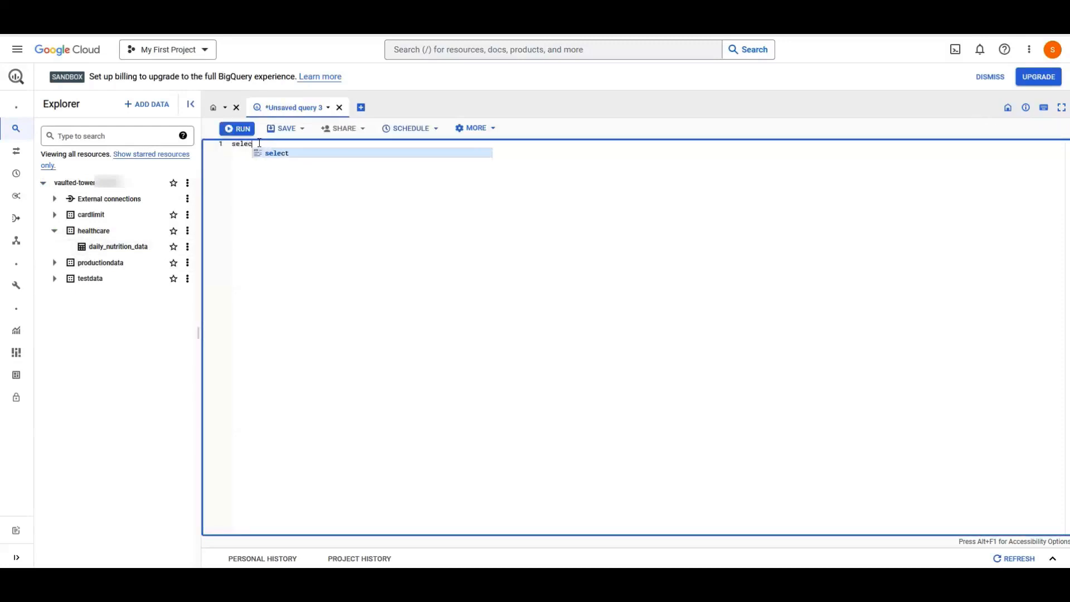
{"action": "type", "text": "t * from h"}
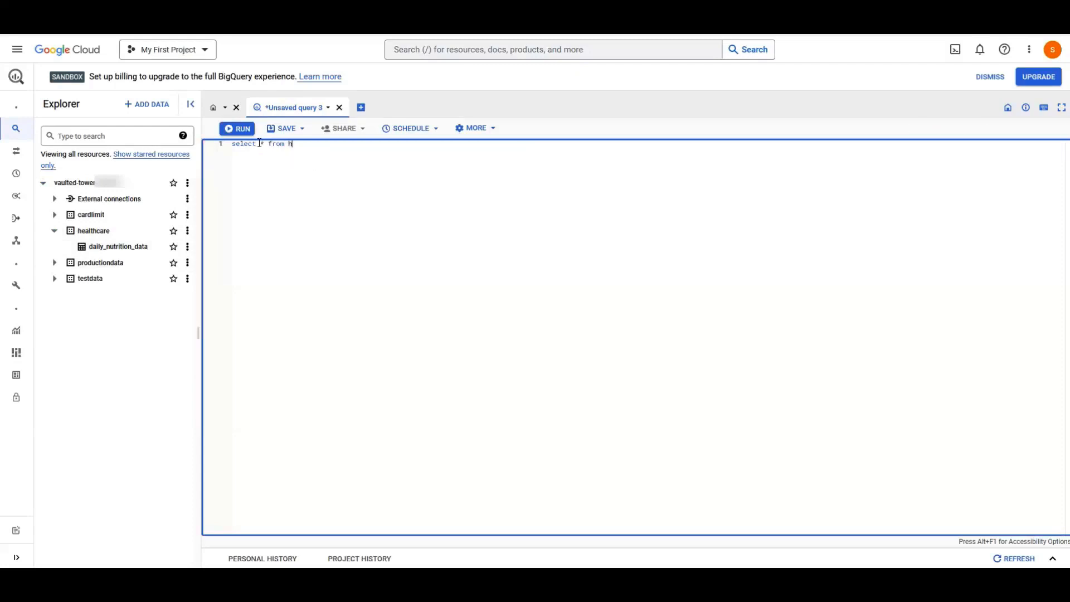
{"action": "key", "text": "BackSpace"}
{"action": "type", "text": "daily_"}
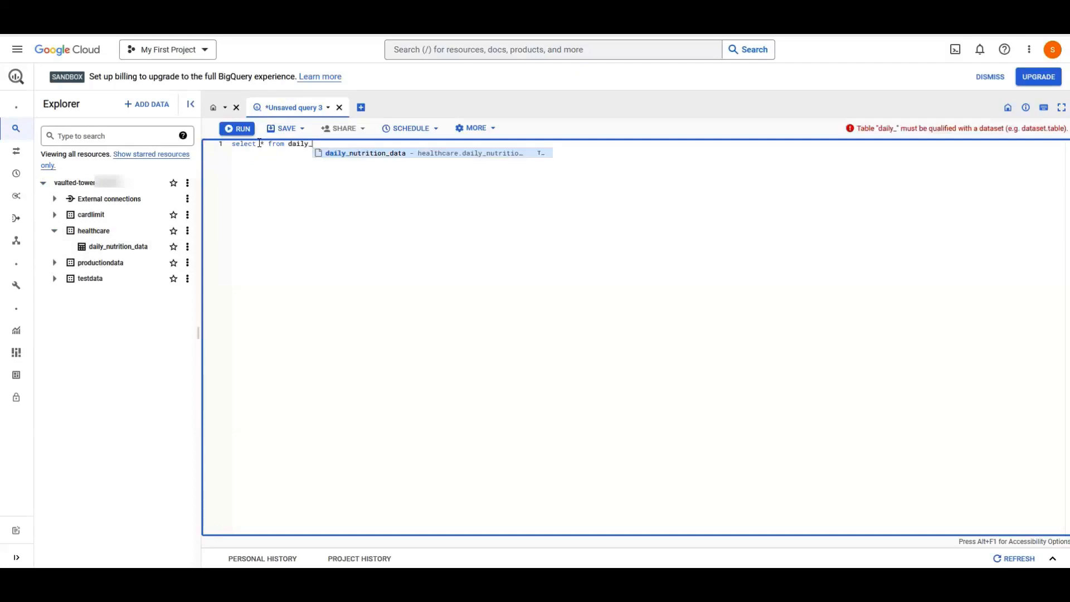
{"action": "left_click", "coordinate": [326, 153]}
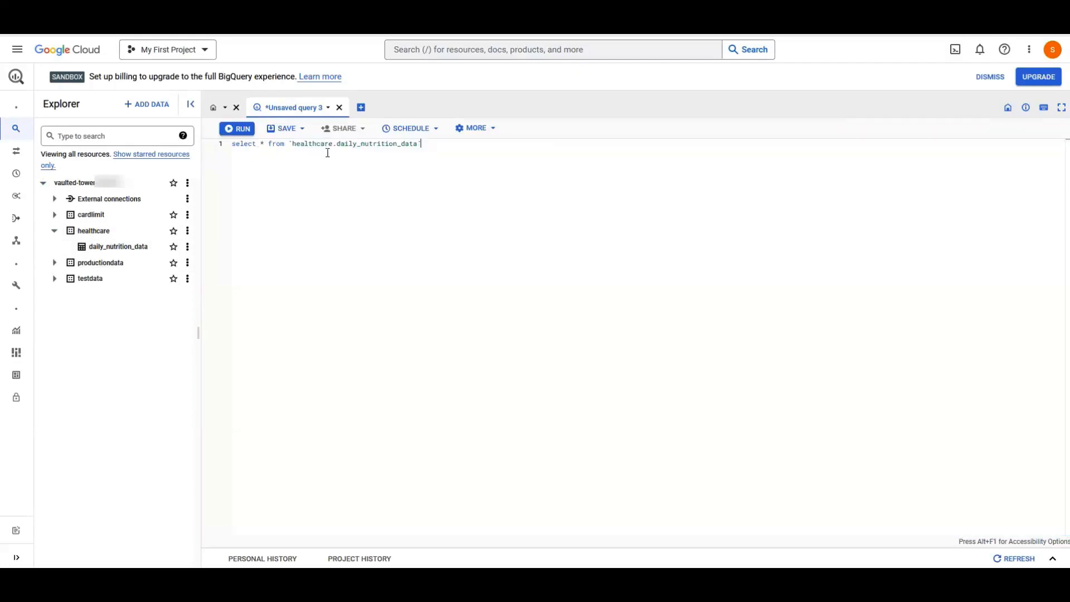
{"action": "left_click", "coordinate": [240, 129]}
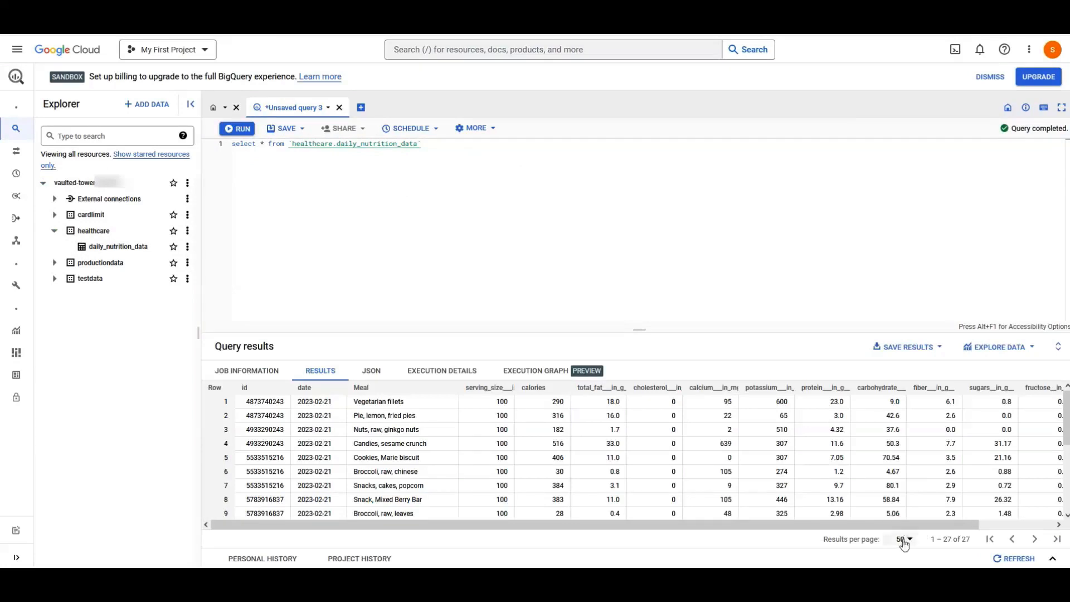
{"action": "mouse_move", "coordinate": [906, 523]}
{"action": "left_mouse_down"}
{"action": "mouse_move", "coordinate": [999, 532]}
{"action": "mouse_move", "coordinate": [923, 527]}
{"action": "left_mouse_up"}
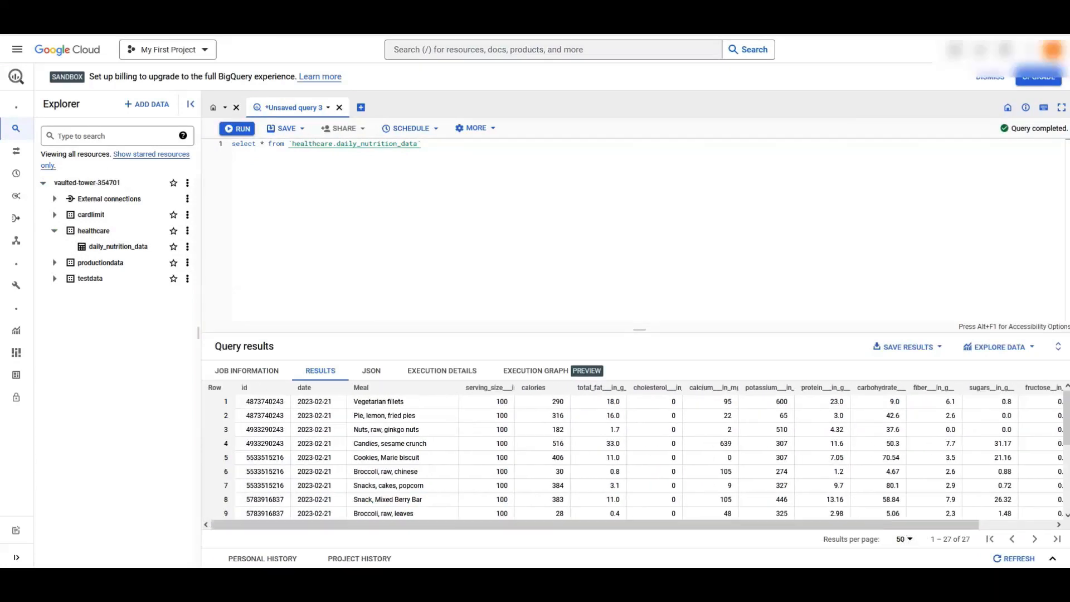
{"action": "mouse_move", "coordinate": [1066, 445]}
{"action": "left_mouse_down"}
{"action": "mouse_move", "coordinate": [1068, 485]}
{"action": "mouse_move", "coordinate": [1069, 426]}
{"action": "left_mouse_up"}
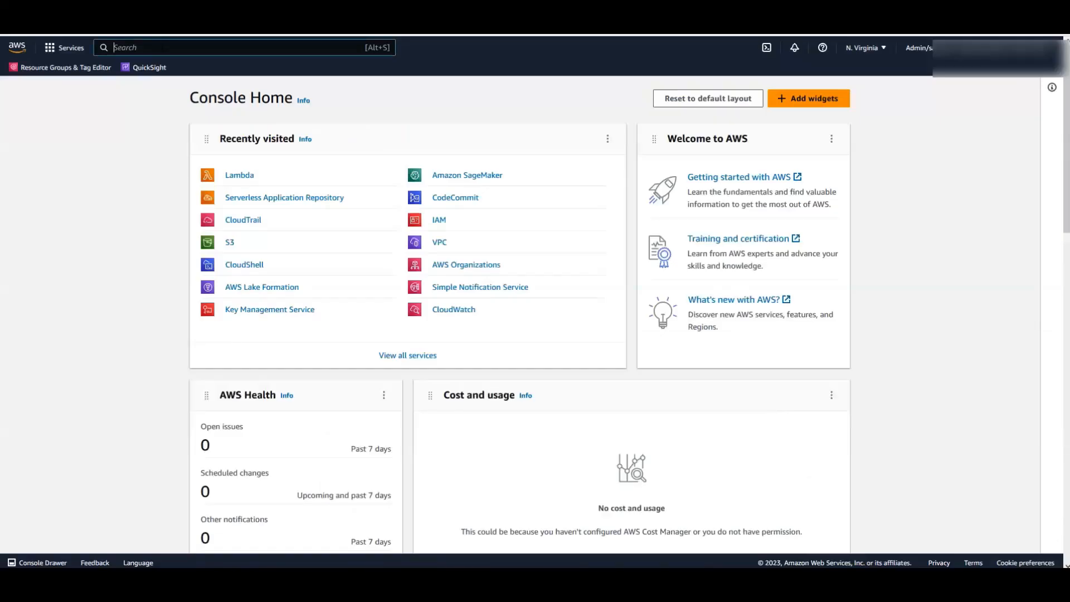
{"action": "key", "text": "alt+s"}
{"action": "type", "text": "server"}
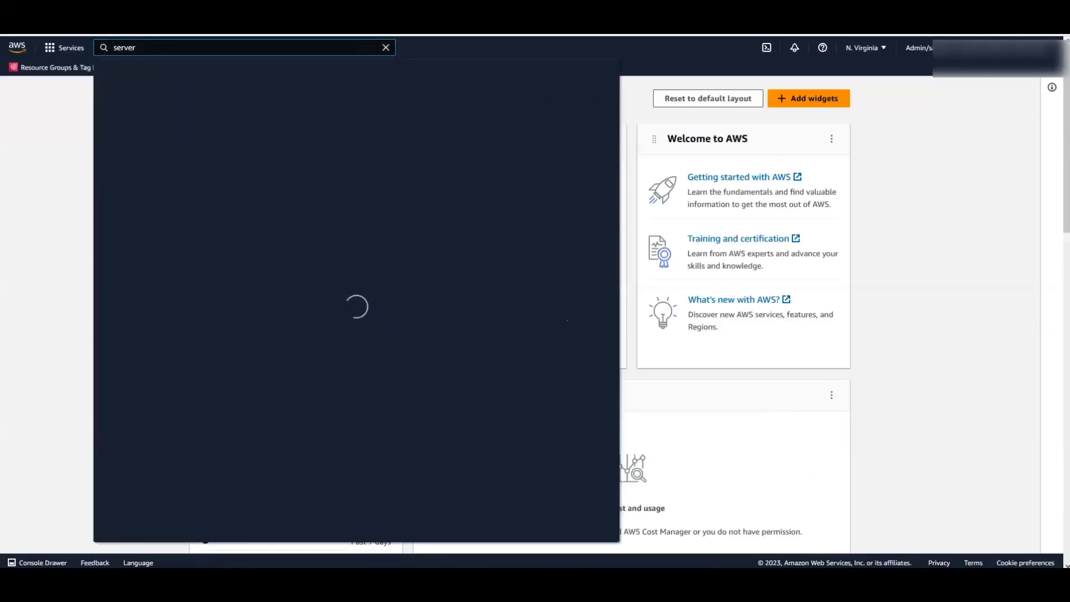
{"action": "type", "text": "less"}
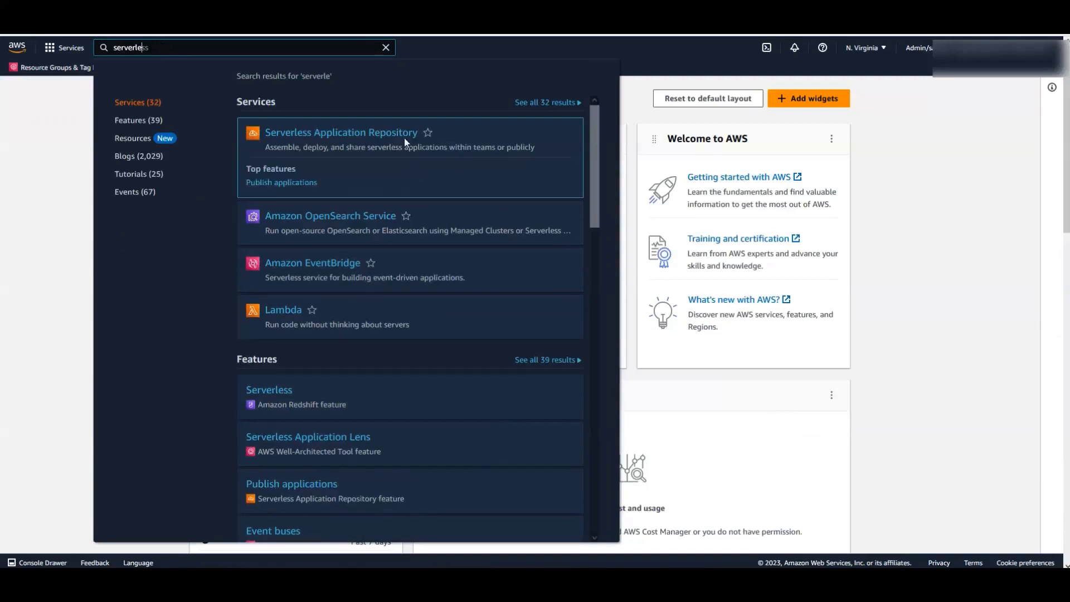
- Filter the repository's public apps, including custom-IAM-role apps, down to AthenaGoogleBigQueryConnector
{"action": "left_click", "coordinate": [404, 138]}
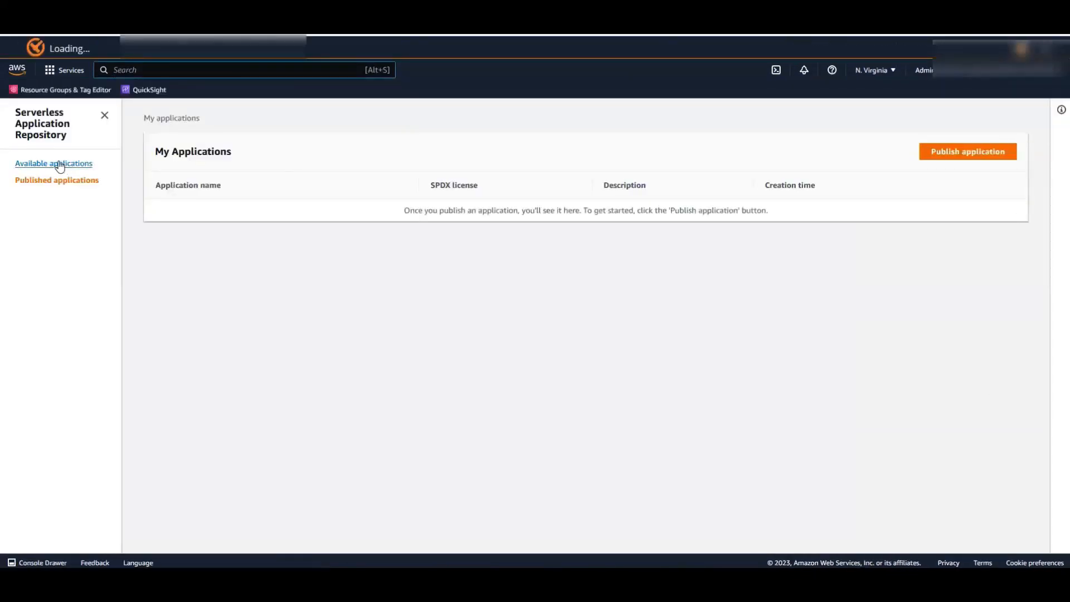
{"action": "left_click", "coordinate": [56, 163]}
{"action": "left_click", "coordinate": [170, 219]}
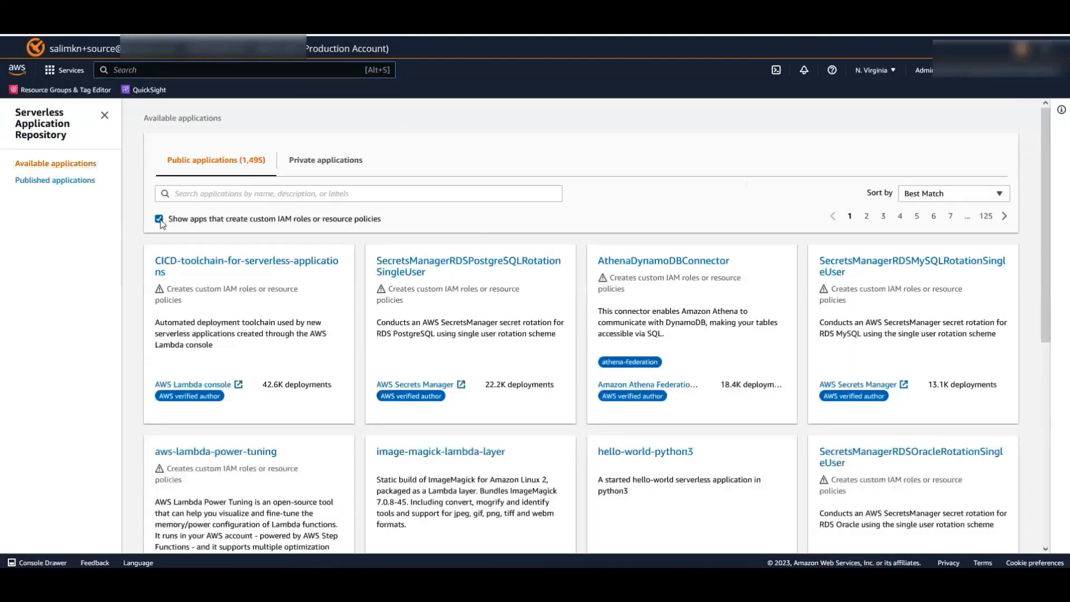
{"action": "left_click", "coordinate": [194, 195]}
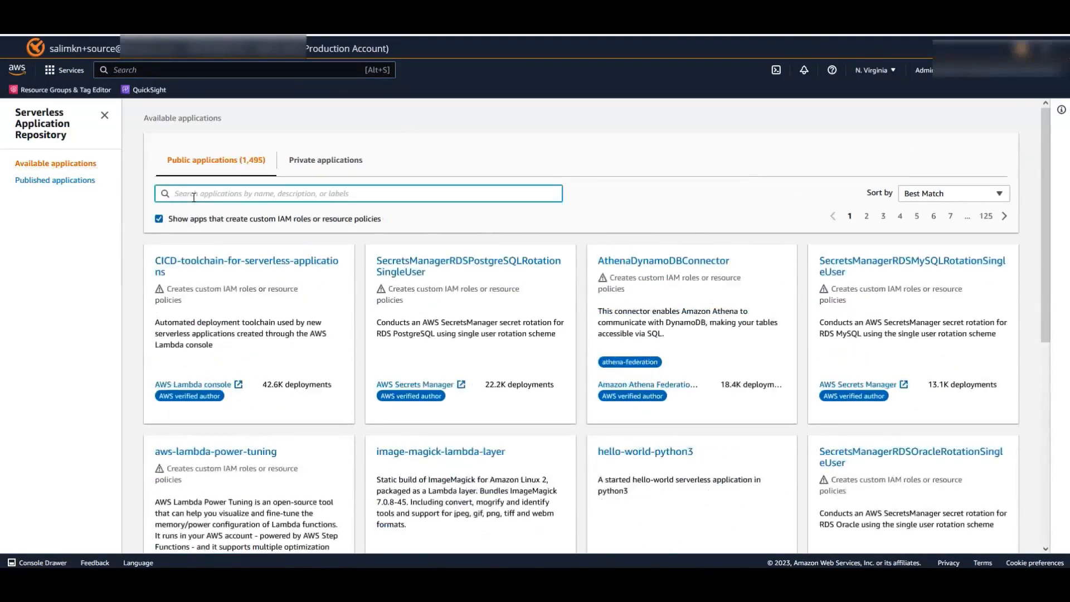
{"action": "type", "text": "A"}
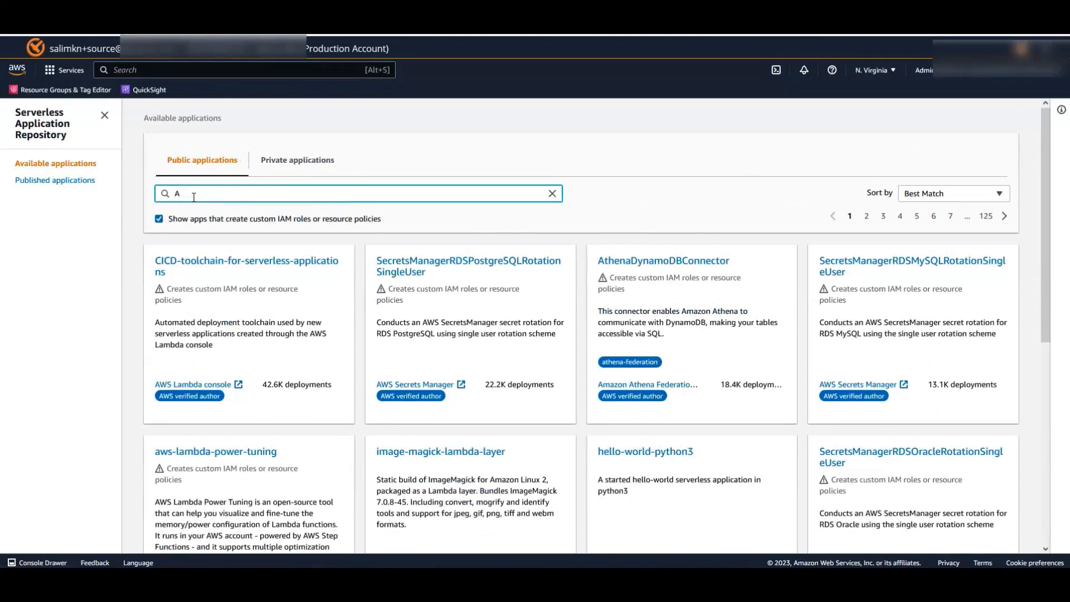
{"action": "type", "text": "thenaGoogle"}
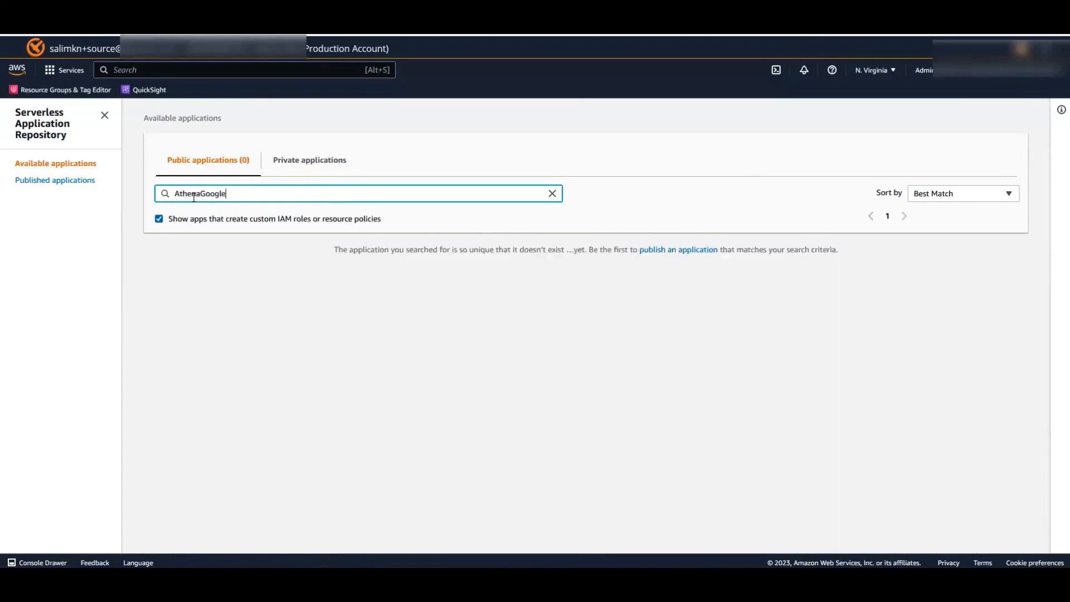
{"action": "type", "text": "BigQueryConn"}
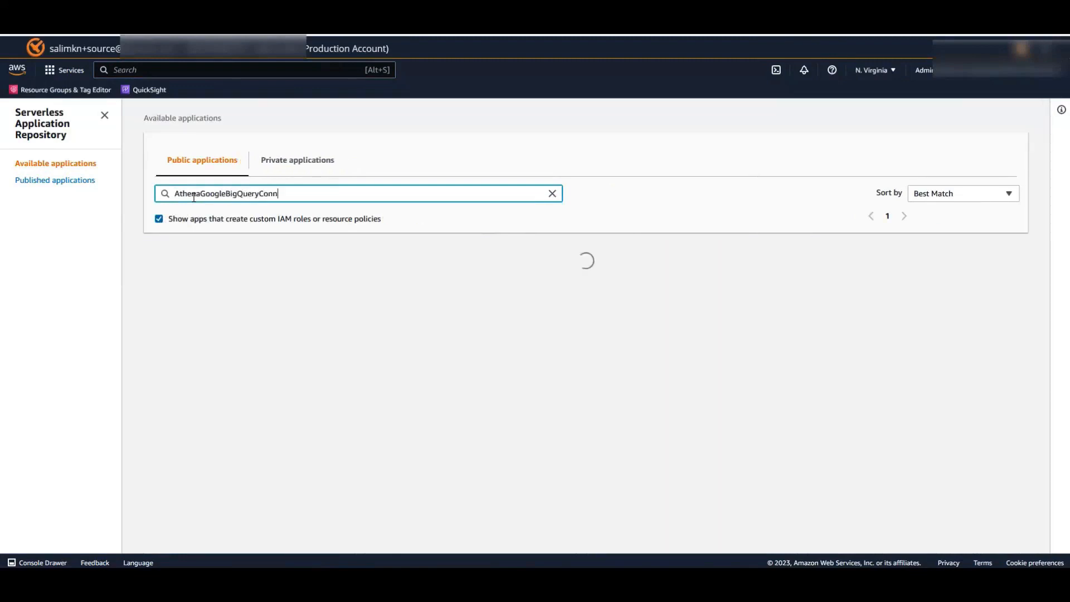
{"action": "type", "text": "ector"}
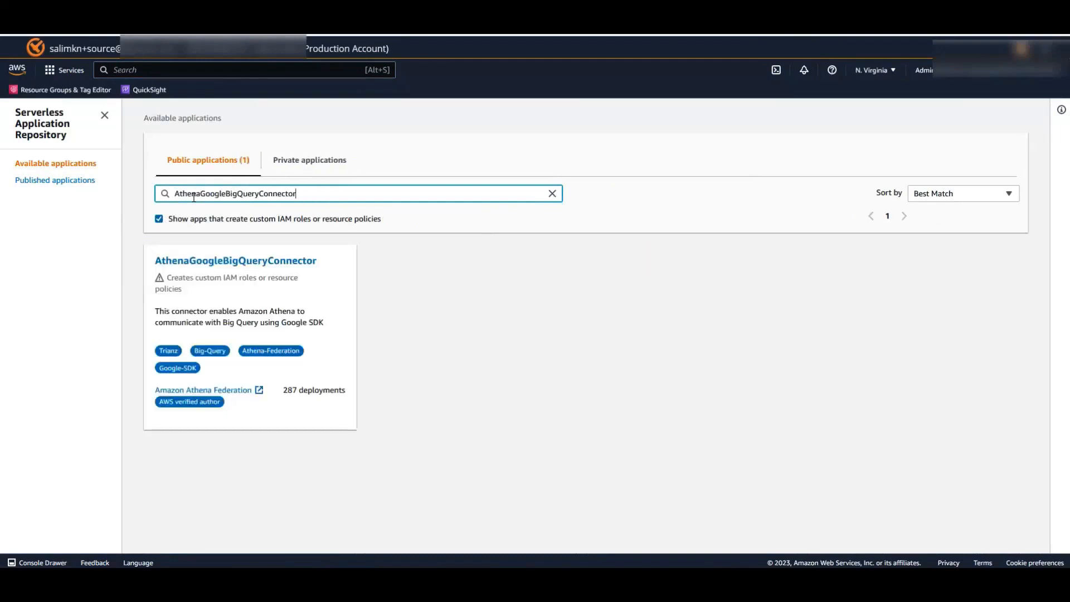
{"action": "left_click_drag", "start_coordinate": [221, 402], "coordinate": [161, 402]}
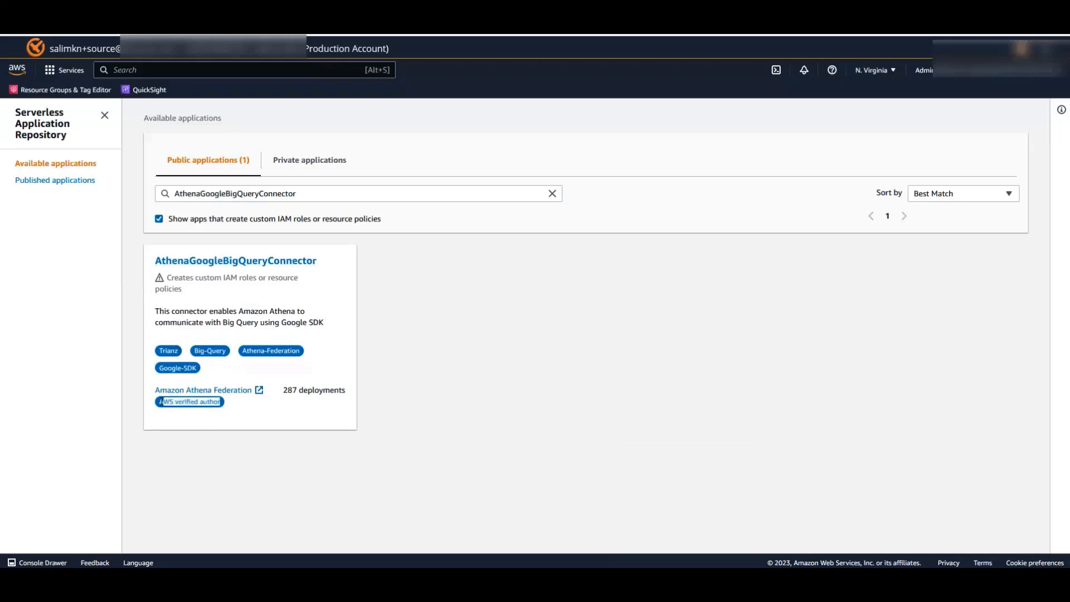
{"action": "left_click", "coordinate": [257, 412]}
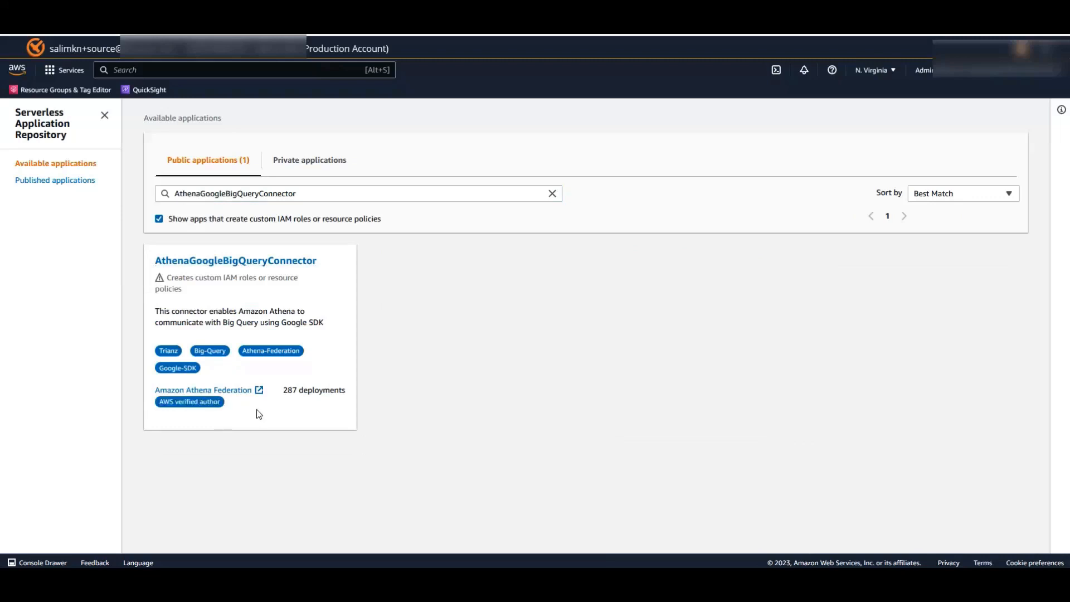
- Open AthenaGoogleBigQueryConnector and set the afq-bigquery-spill bucket and GCP project valuted-tower-54701
{"action": "left_click", "coordinate": [243, 266]}
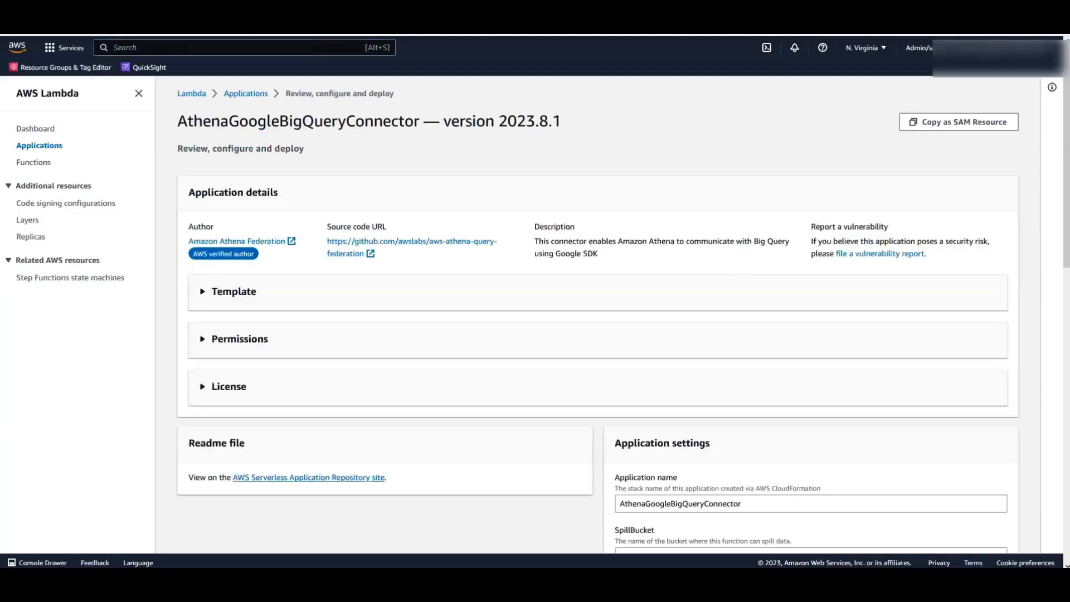
{"action": "scroll", "coordinate": [622, 314], "scroll_direction": "down", "scroll_amount": 5}
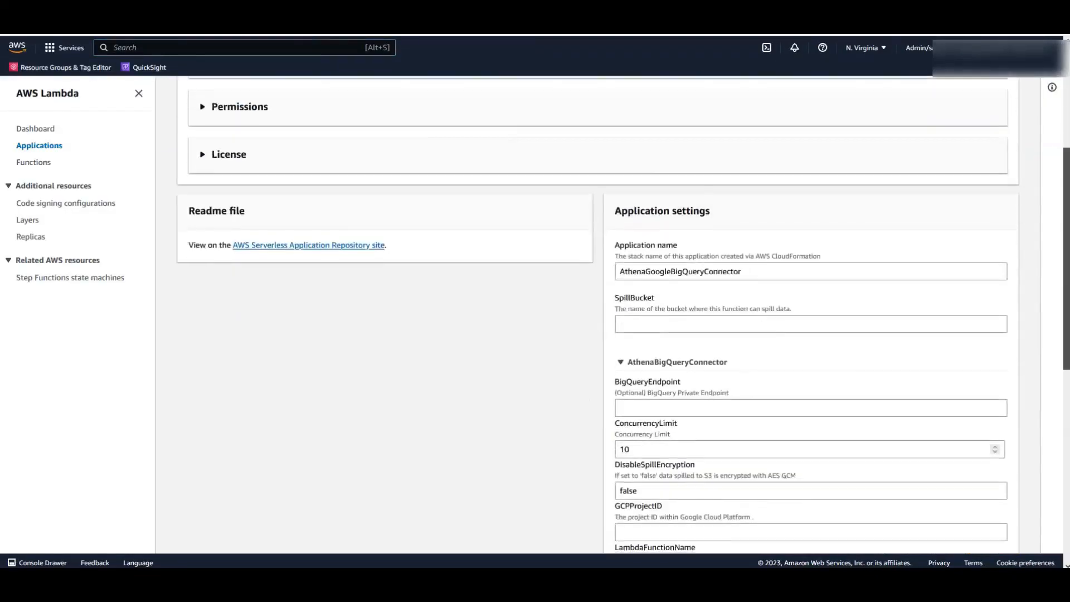
{"action": "left_click", "coordinate": [727, 289]}
{"action": "type", "text": "afq-"}
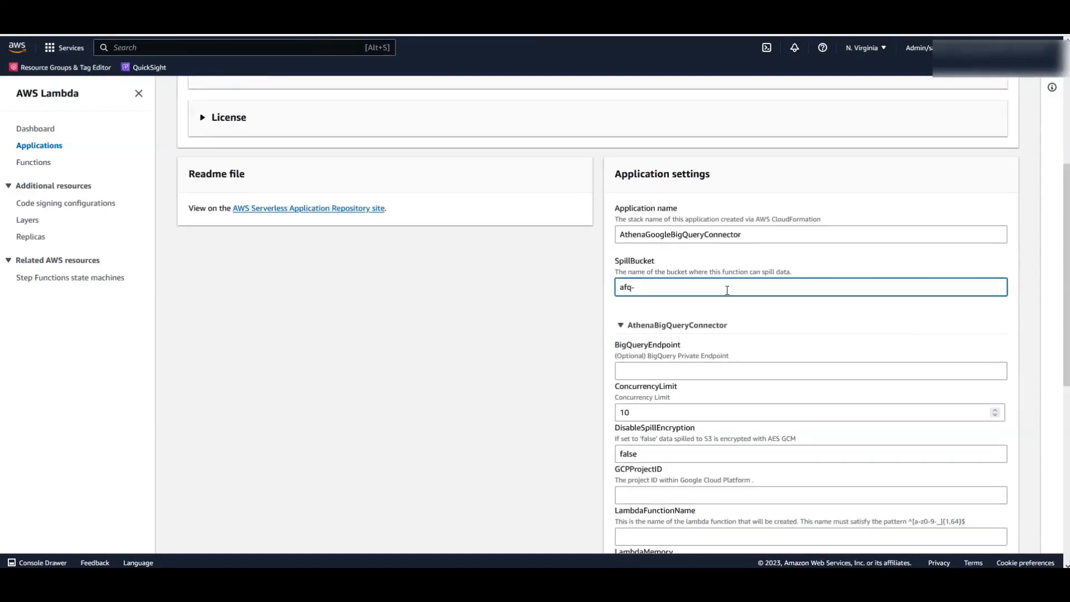
{"action": "type", "text": "bigquery-spill-202"}
{"action": "left_click", "coordinate": [715, 371]}
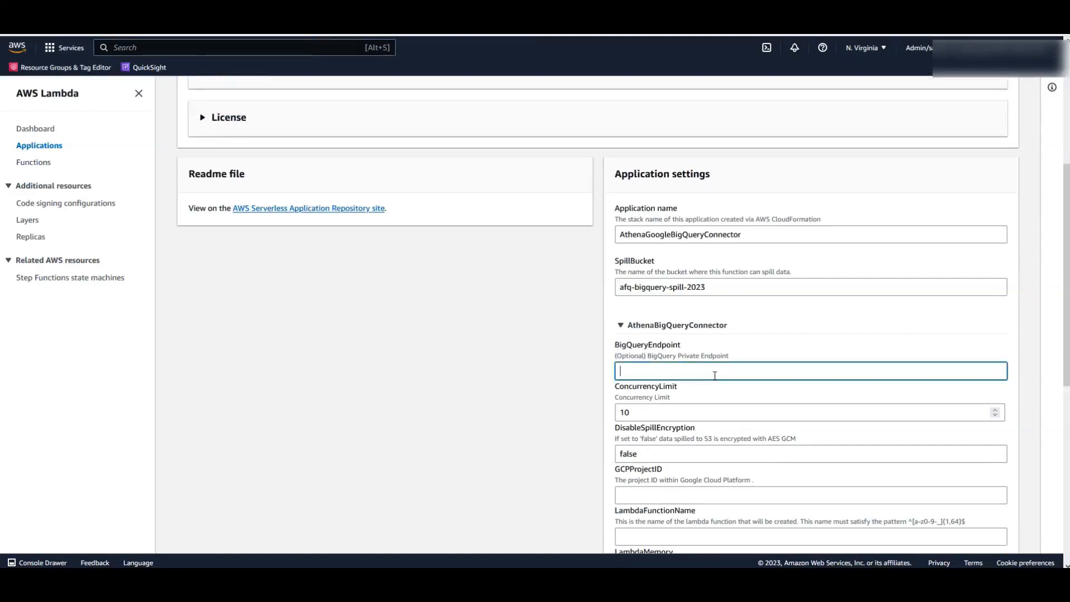
{"action": "scroll", "coordinate": [715, 376], "scroll_direction": "down", "scroll_amount": 2}
{"action": "left_click", "coordinate": [707, 384]}
{"action": "type", "text": "valuted"}
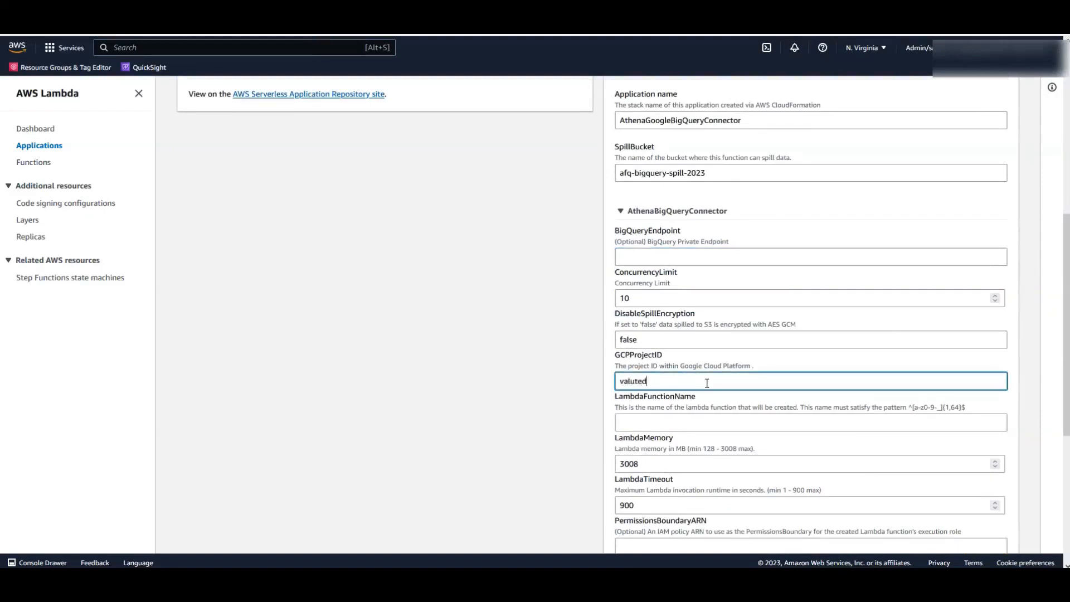
{"action": "type", "text": "-tower-54701"}
- Name the Lambda function lambda2456 and set the secret name prefix to gcpsecret
{"action": "left_click", "coordinate": [701, 422]}
{"action": "type", "text": "lam"}
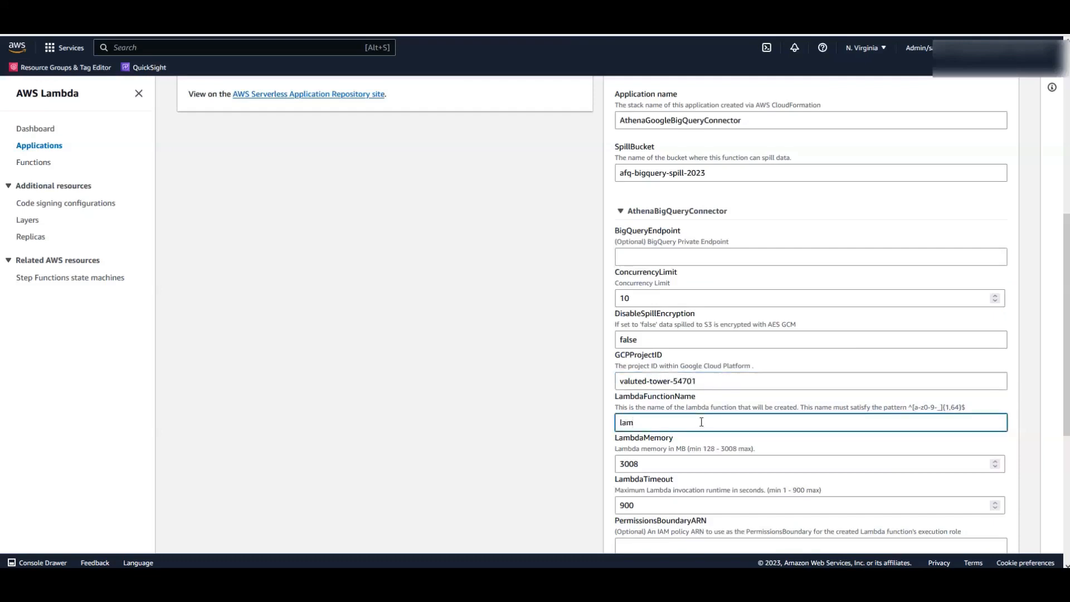
{"action": "type", "text": "bda2456"}
{"action": "scroll", "coordinate": [703, 429], "scroll_direction": "down", "scroll_amount": 3}
{"action": "scroll", "coordinate": [710, 458], "scroll_direction": "down", "scroll_amount": 1}
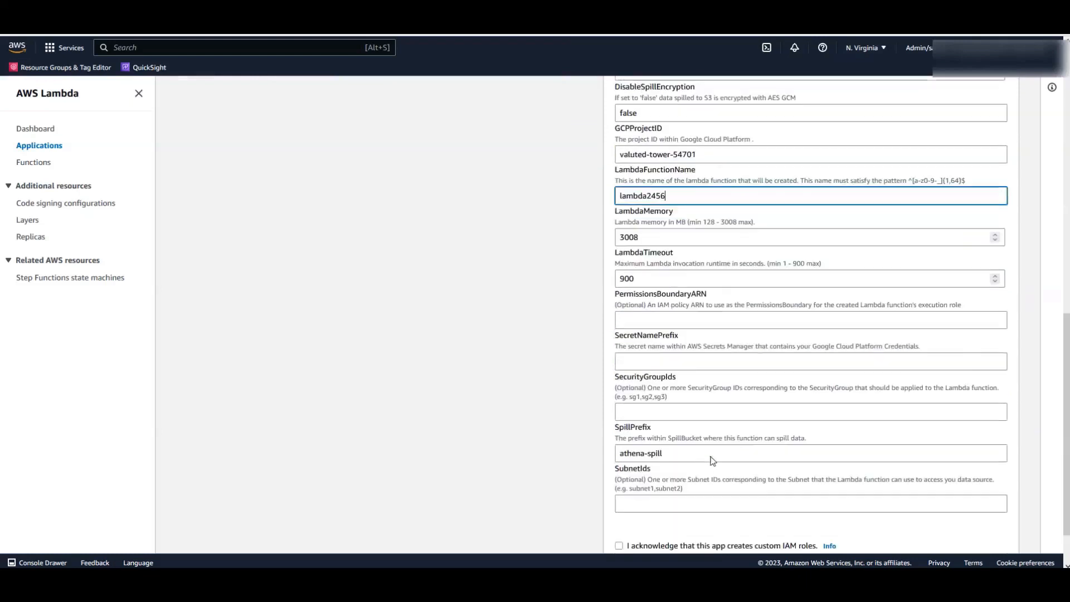
{"action": "left_click", "coordinate": [648, 357]}
{"action": "type", "text": "gcpsecret"}
{"action": "scroll", "coordinate": [648, 357], "scroll_direction": "down", "scroll_amount": 1}
- Paste the security group ID, enter subnet subnet-0477ajjdfdjf, acknowledge IAM roles, and deploy
{"action": "left_click", "coordinate": [649, 352]}
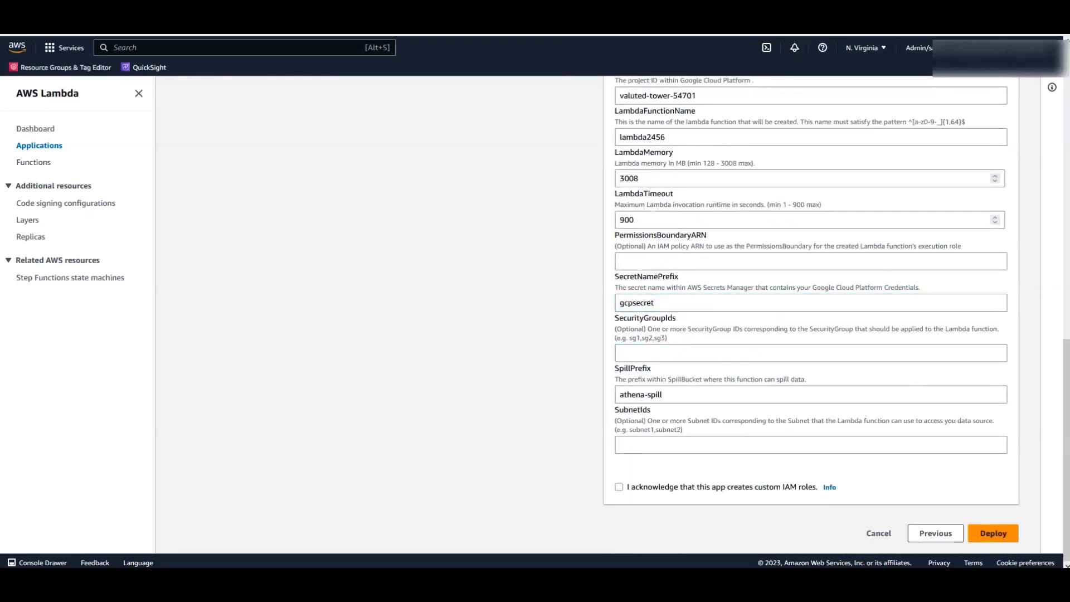
{"action": "left_click", "coordinate": [637, 354]}
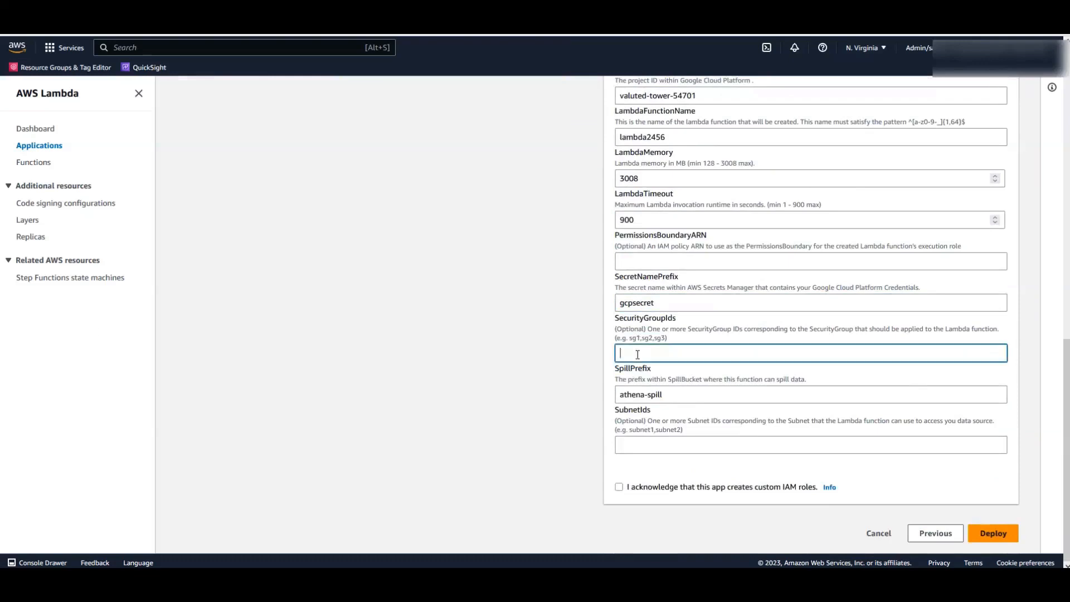
{"action": "type", "text": "sg-03d7081633db24376"}
{"action": "left_click", "coordinate": [642, 444]}
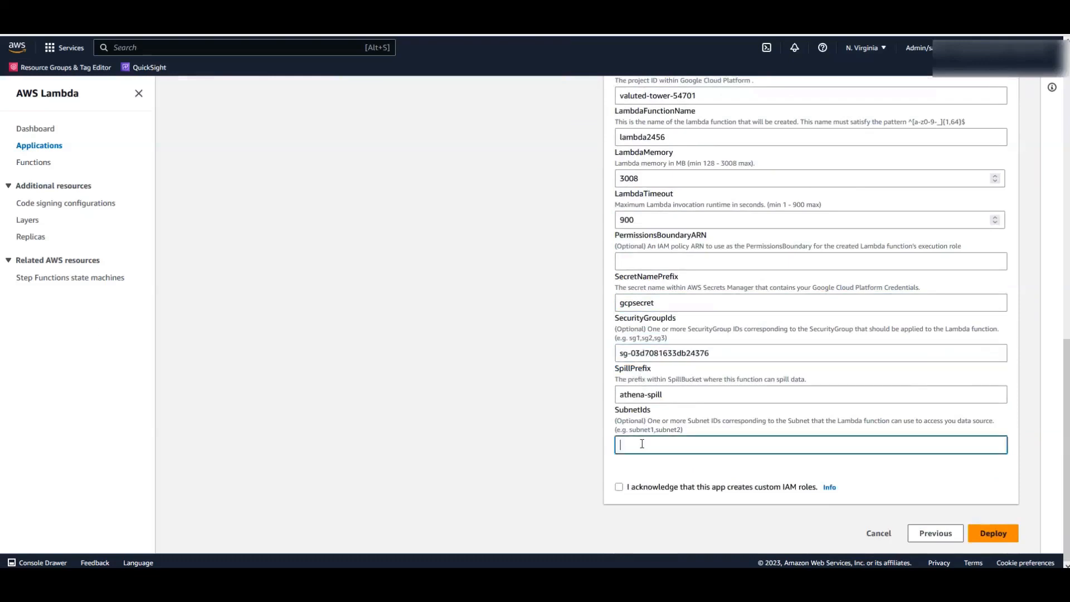
{"action": "type", "text": "subnet-0477ajjdfdjf"}
{"action": "left_click", "coordinate": [619, 488]}
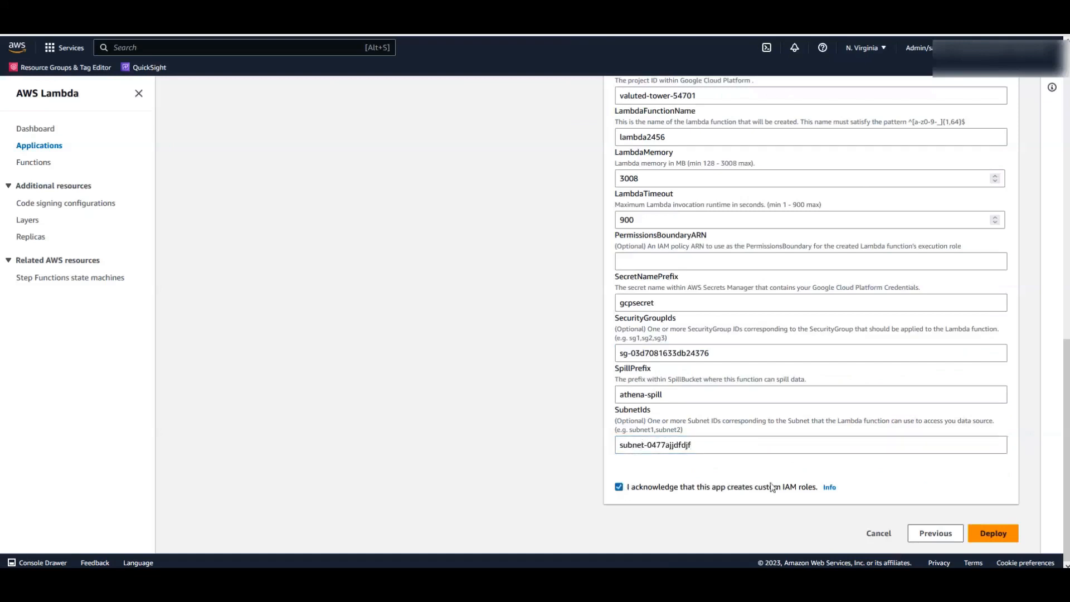
{"action": "left_click", "coordinate": [994, 536]}
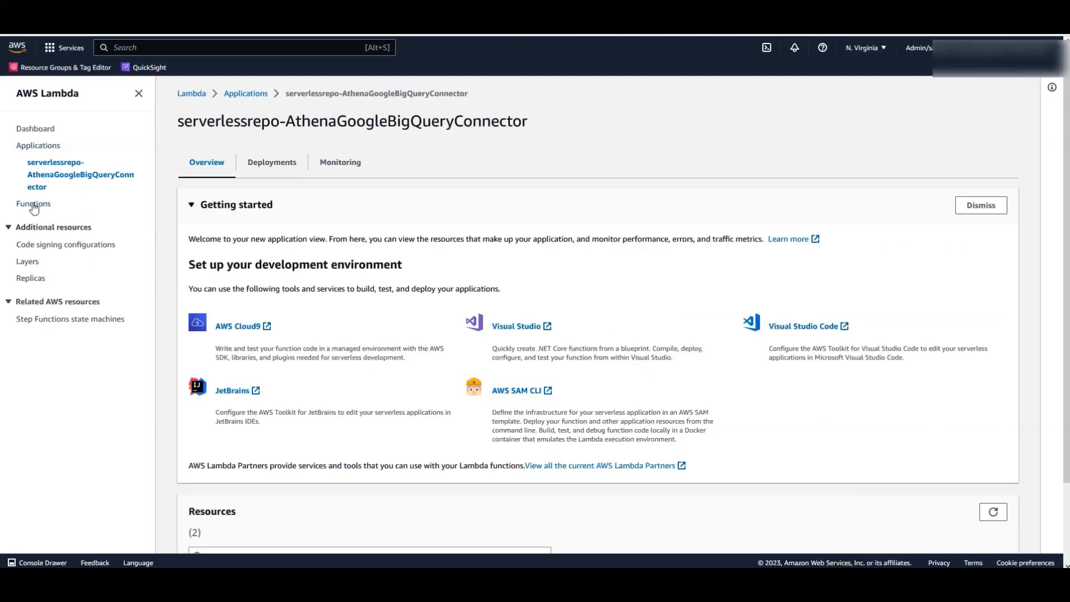
- Confirm lambda2456 in Lambda functions, then start a new data source in Athena
{"action": "left_click", "coordinate": [34, 204]}
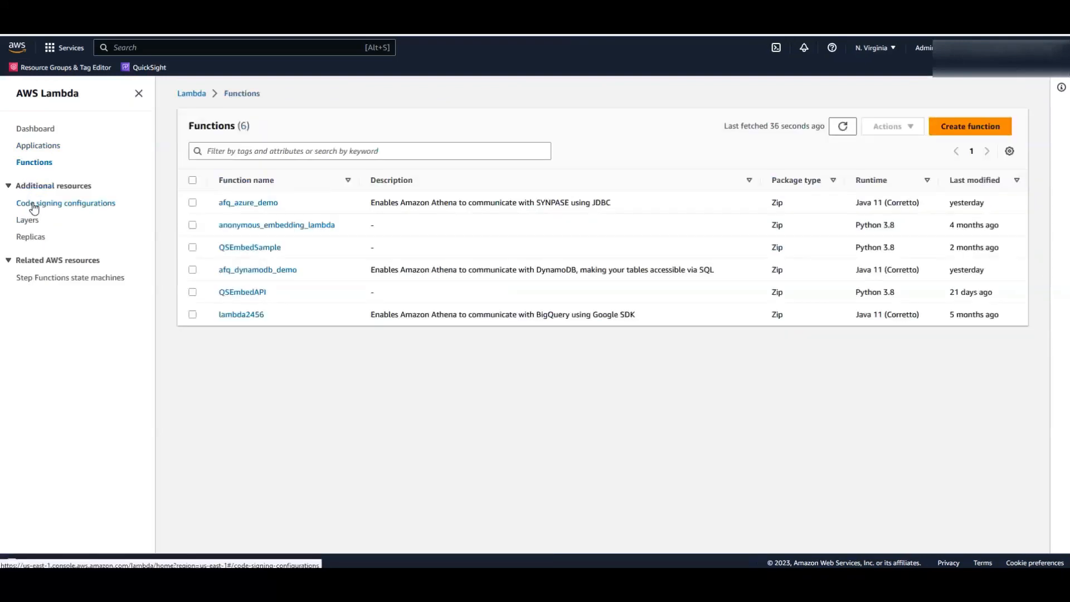
{"action": "left_click", "coordinate": [169, 48]}
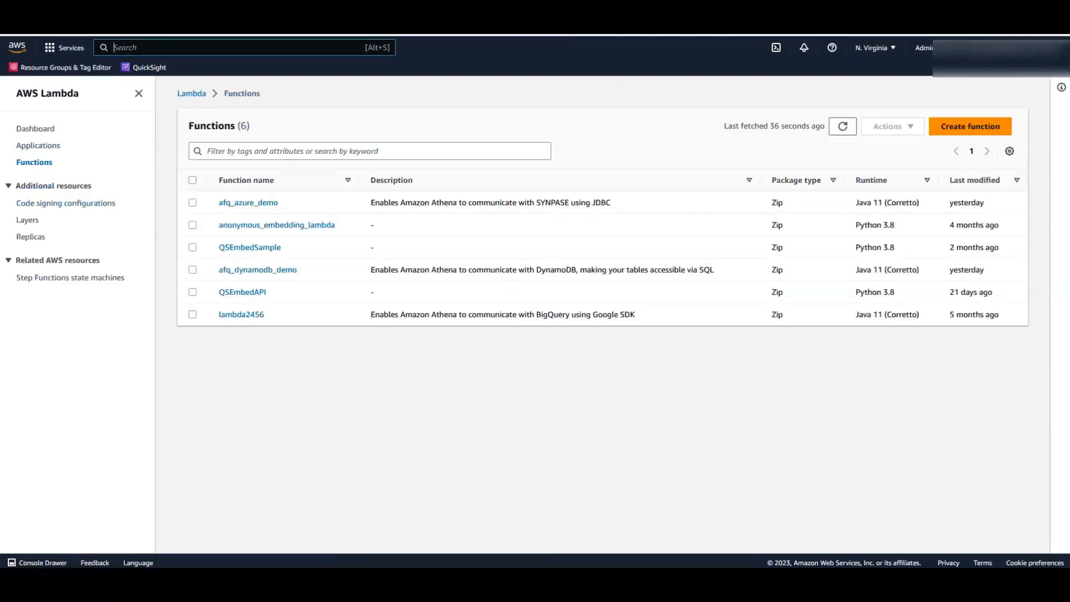
{"action": "type", "text": "athena"}
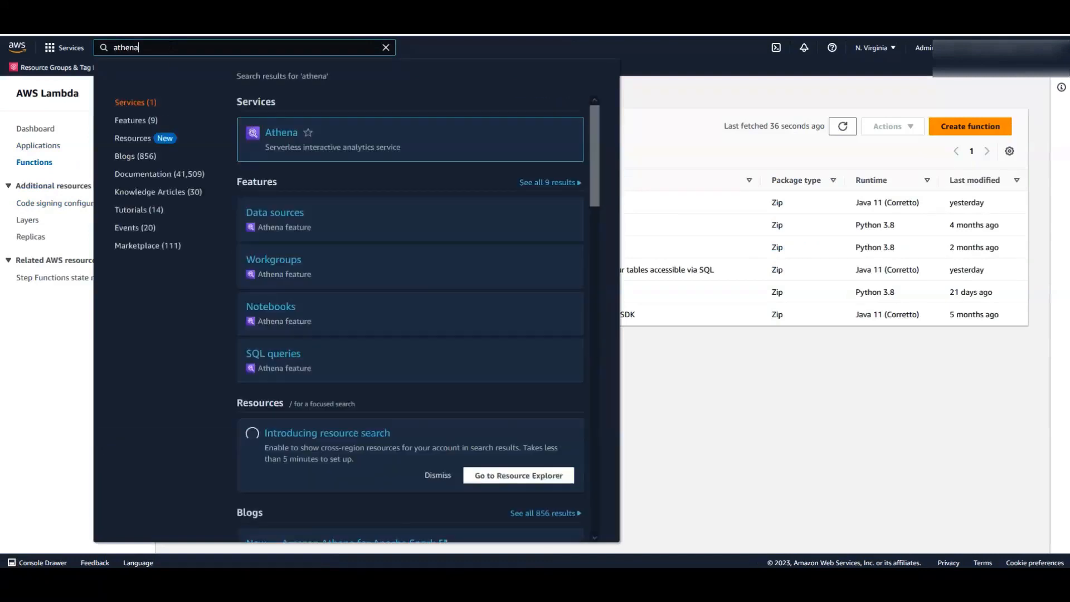
{"action": "left_click", "coordinate": [287, 139]}
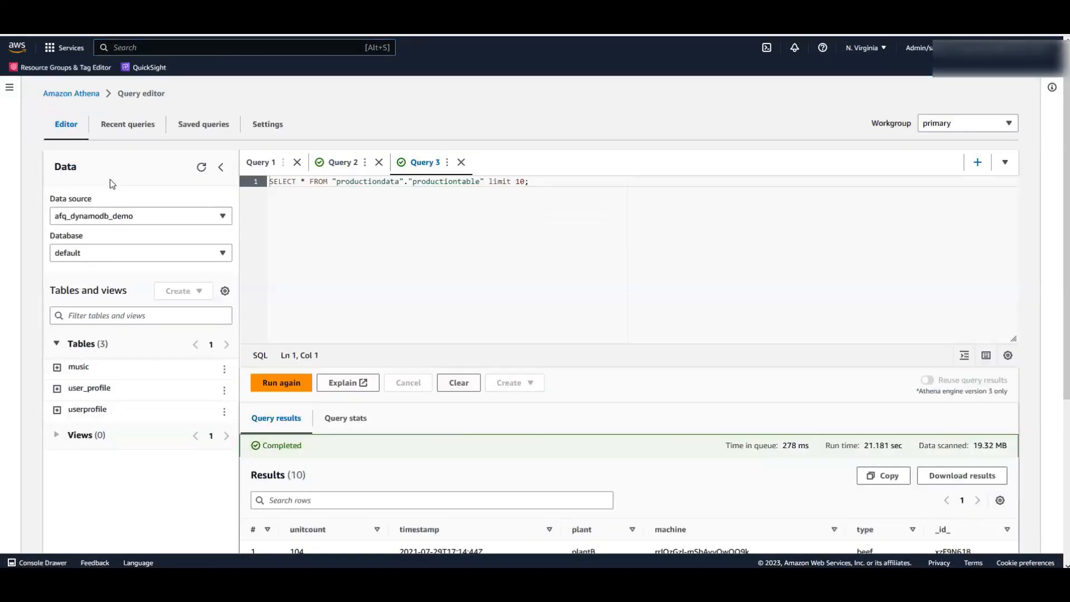
{"action": "left_click", "coordinate": [8, 89]}
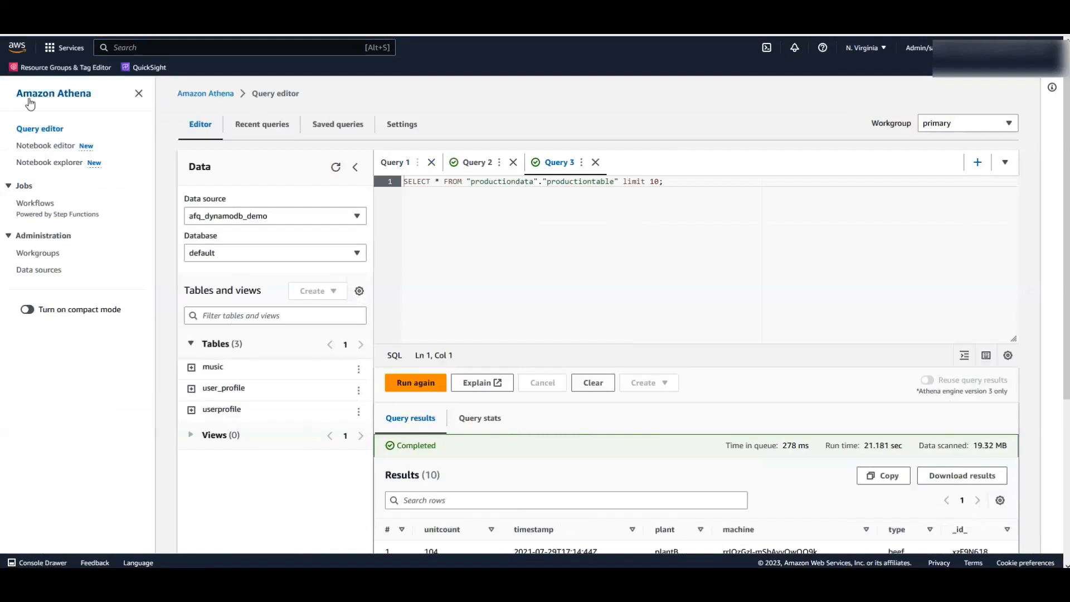
{"action": "left_click", "coordinate": [39, 270]}
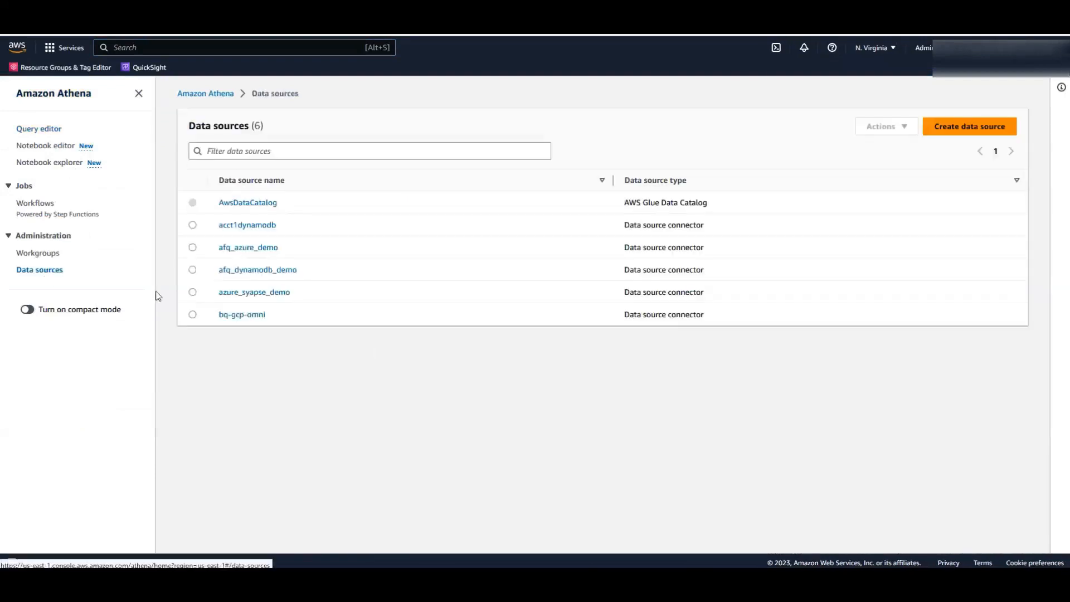
{"action": "left_click", "coordinate": [970, 126]}
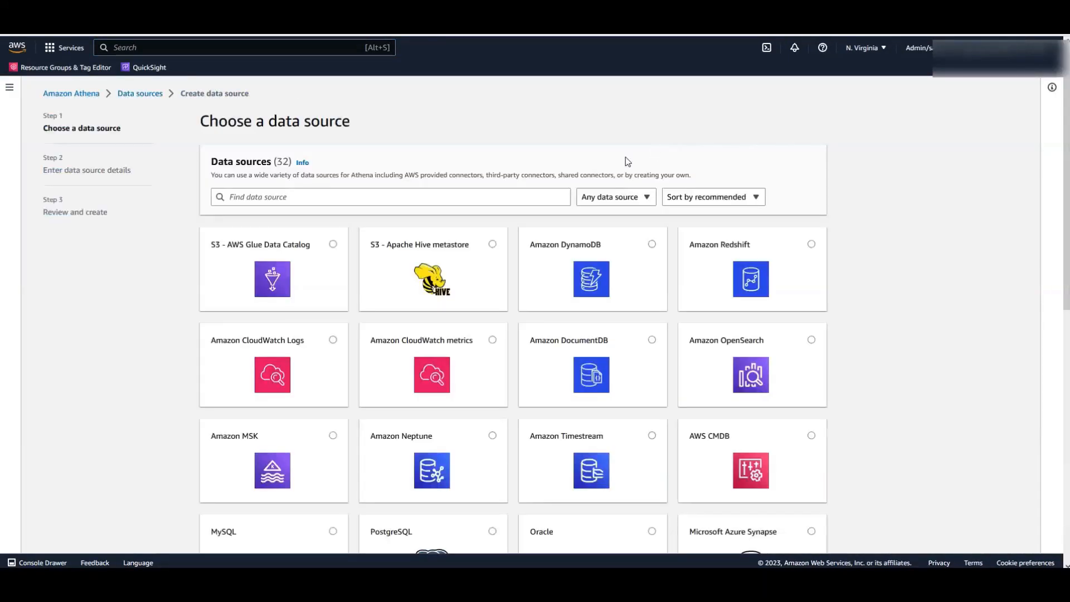
- Choose Google BigQuery as the new Athena data source type
{"action": "scroll", "coordinate": [659, 319], "scroll_direction": "down", "scroll_amount": 3}
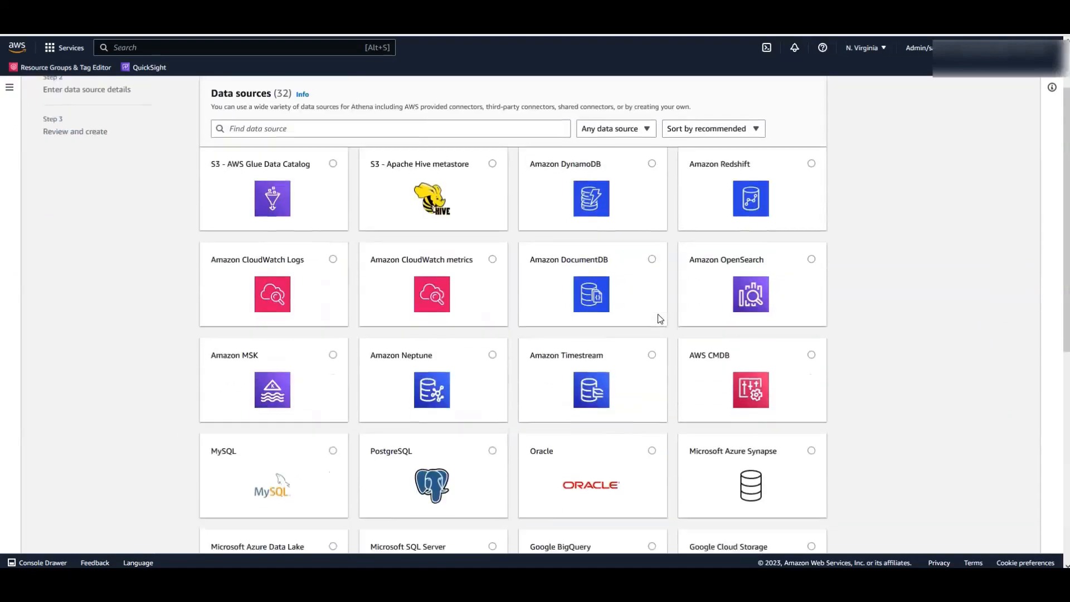
{"action": "scroll", "coordinate": [658, 313], "scroll_direction": "down", "scroll_amount": 1}
{"action": "left_click", "coordinate": [652, 398]}
{"action": "scroll", "coordinate": [879, 373], "scroll_direction": "down", "scroll_amount": 5}
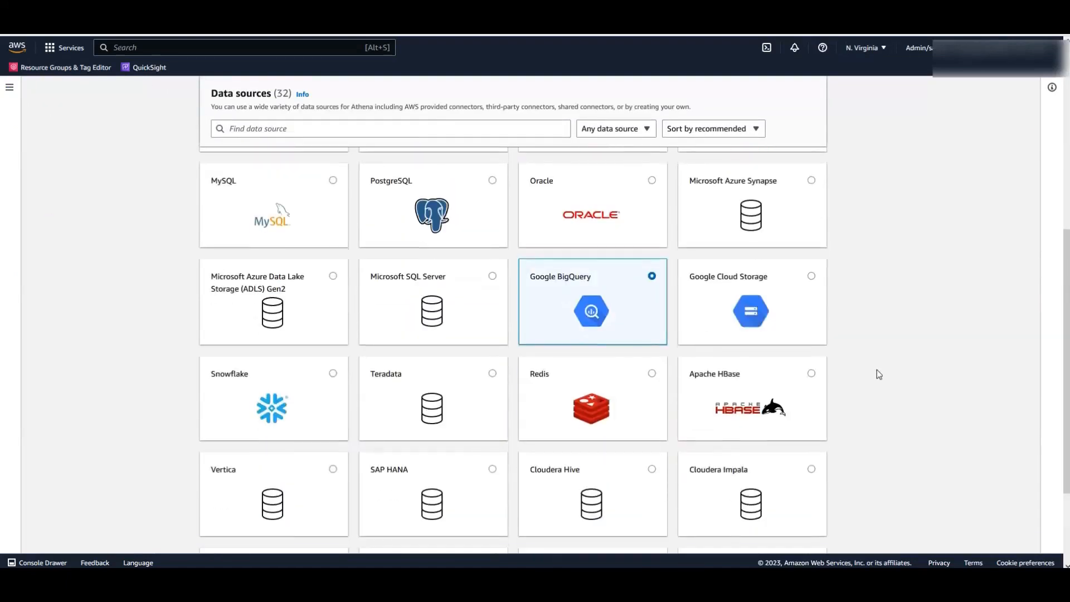
{"action": "left_click", "coordinate": [806, 533]}
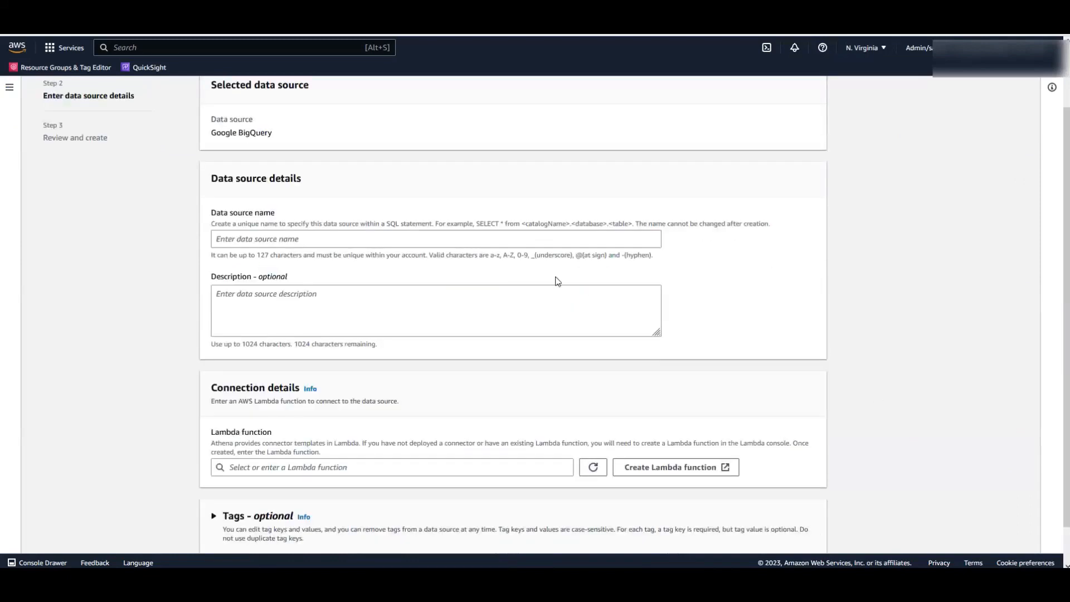
- Create data source afq_bigquery_demo using Lambda function lambda2456
{"action": "left_click", "coordinate": [358, 233]}
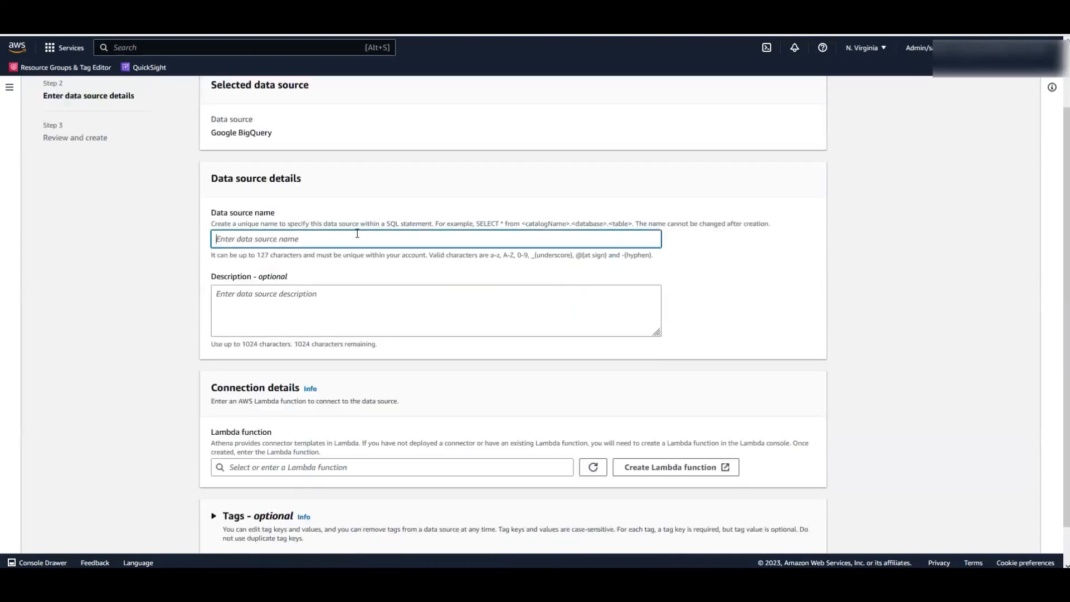
{"action": "type", "text": "afq_bigquery_demo"}
{"action": "left_click", "coordinate": [402, 468]}
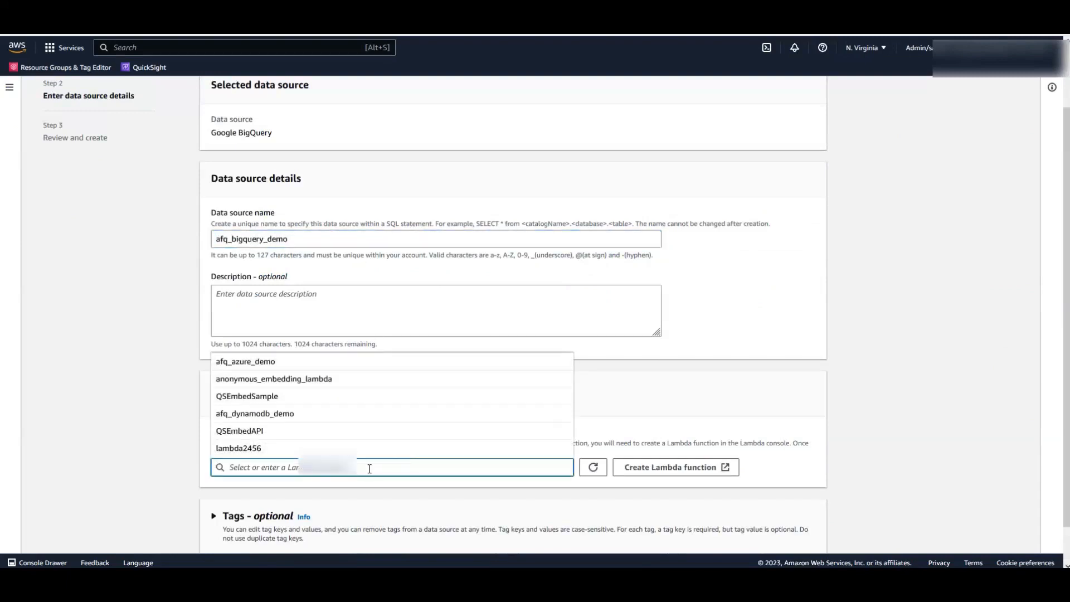
{"action": "left_click", "coordinate": [335, 449]}
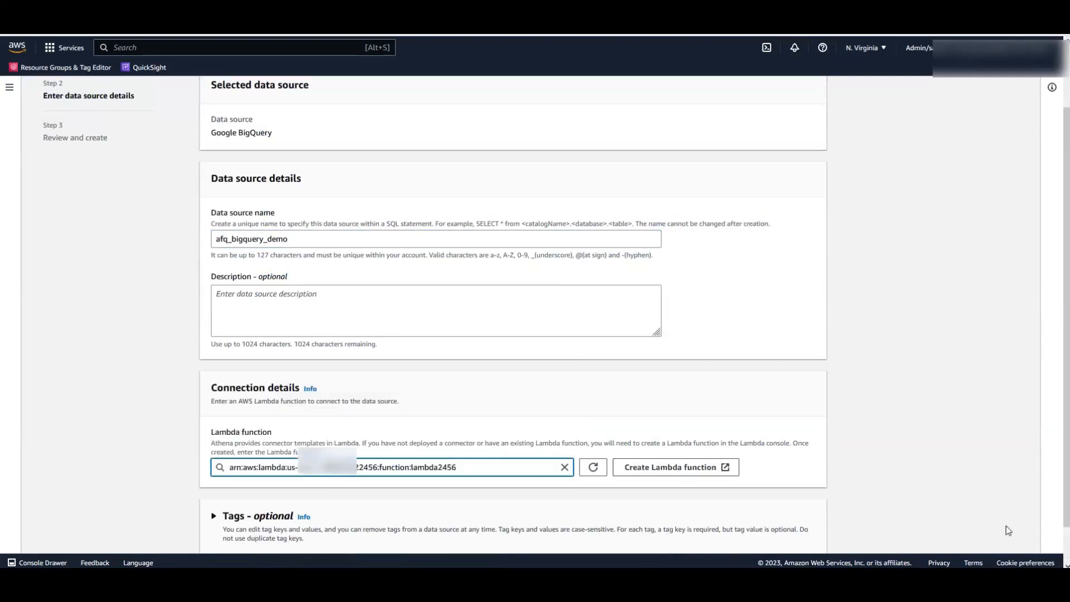
{"action": "scroll", "coordinate": [1066, 514], "scroll_direction": "down", "scroll_amount": 2}
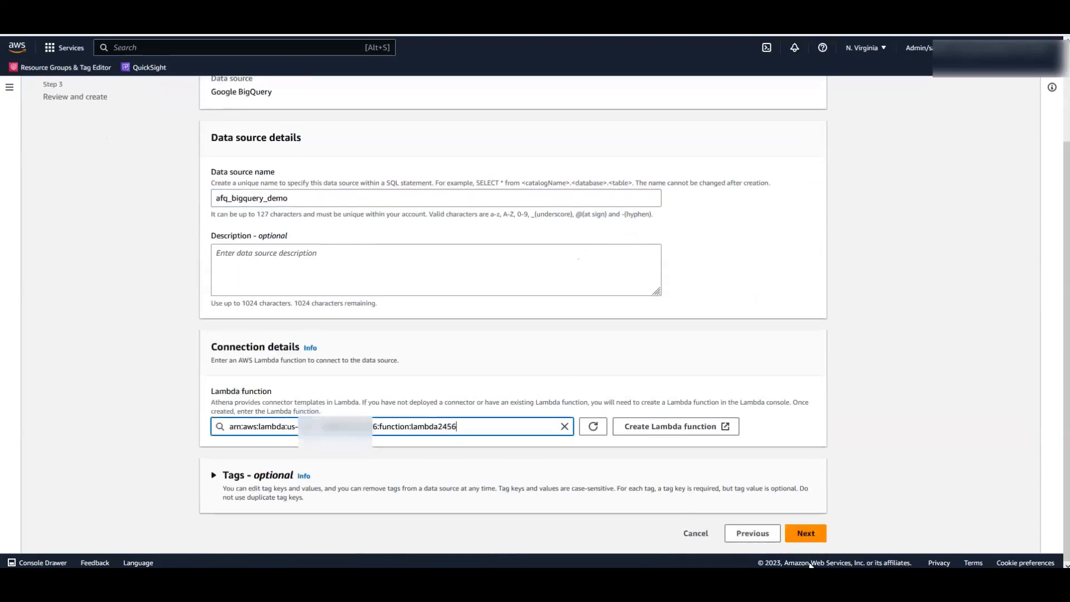
{"action": "left_click", "coordinate": [802, 533]}
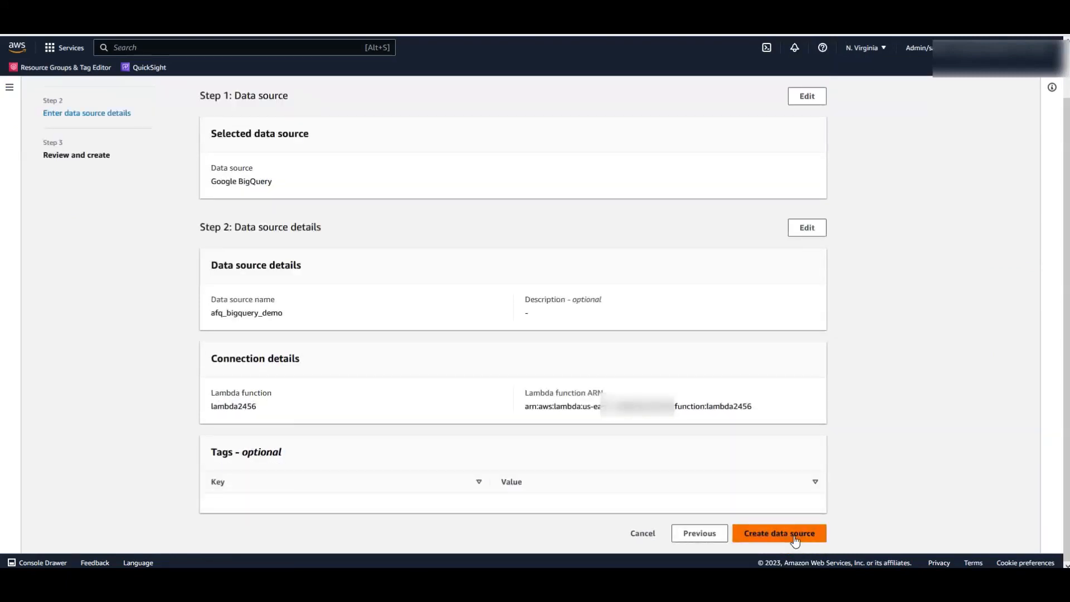
{"action": "left_click", "coordinate": [795, 539]}
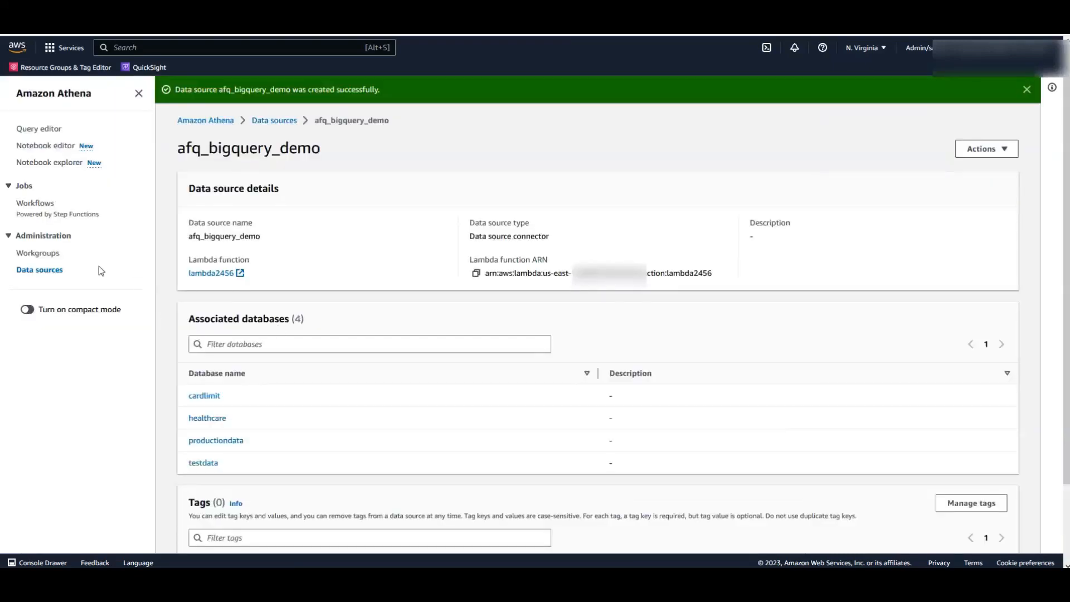
{"action": "left_click", "coordinate": [38, 131]}
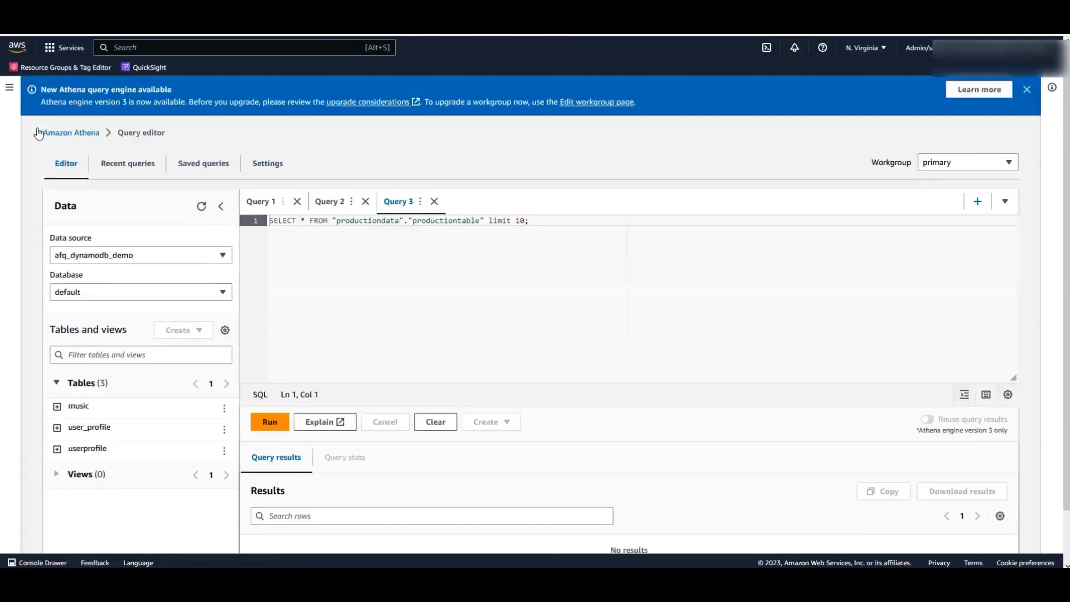
- Switch the query editor to afq_bigquery_demo and preview daily_nutrition_data's 10 rows
{"action": "left_click", "coordinate": [219, 256]}
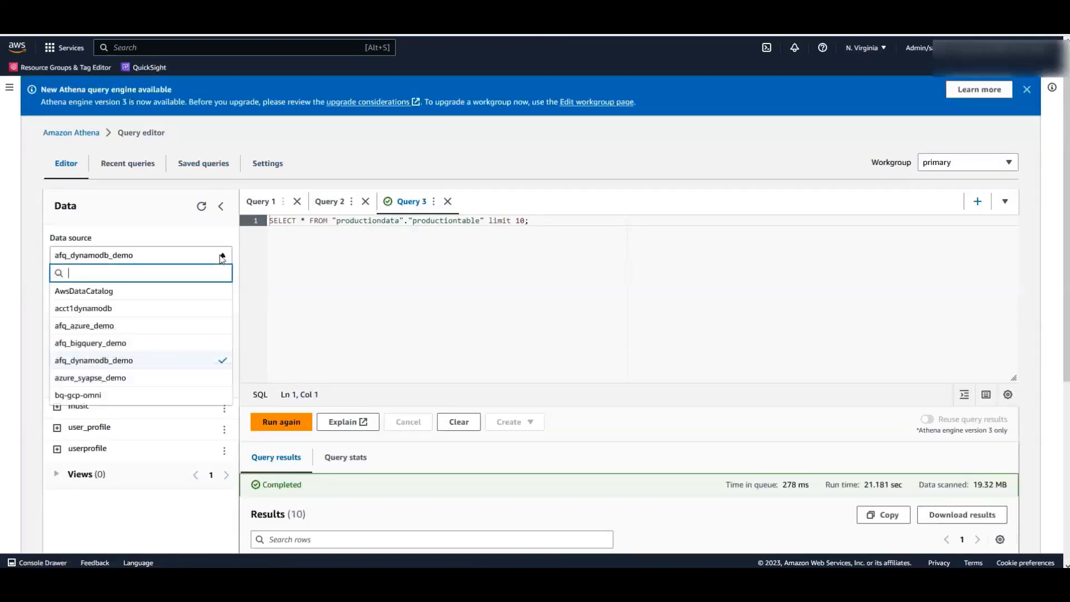
{"action": "left_click", "coordinate": [119, 343]}
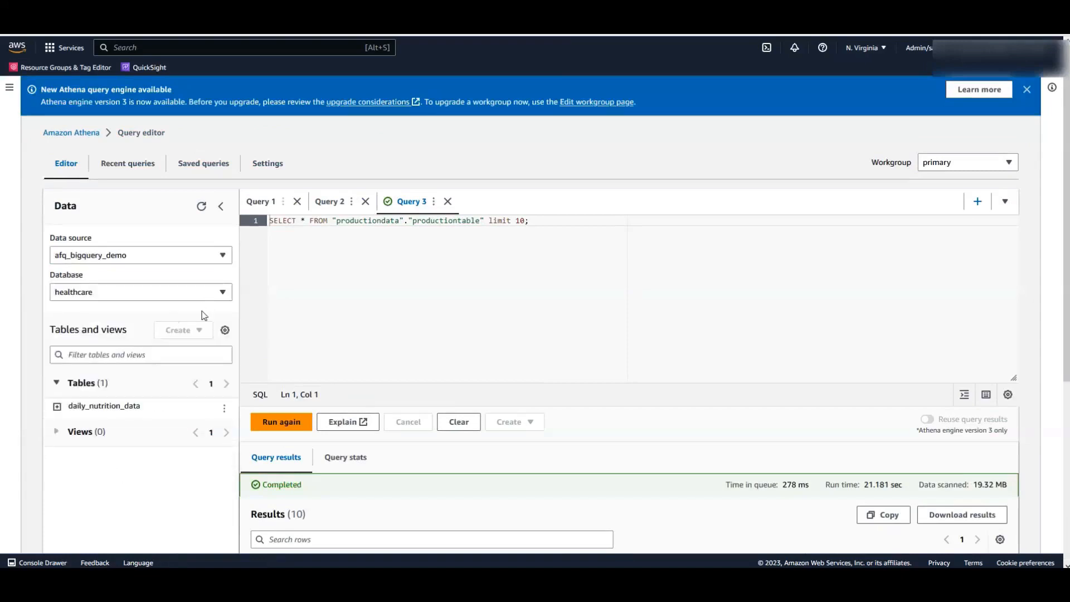
{"action": "left_click", "coordinate": [224, 409]}
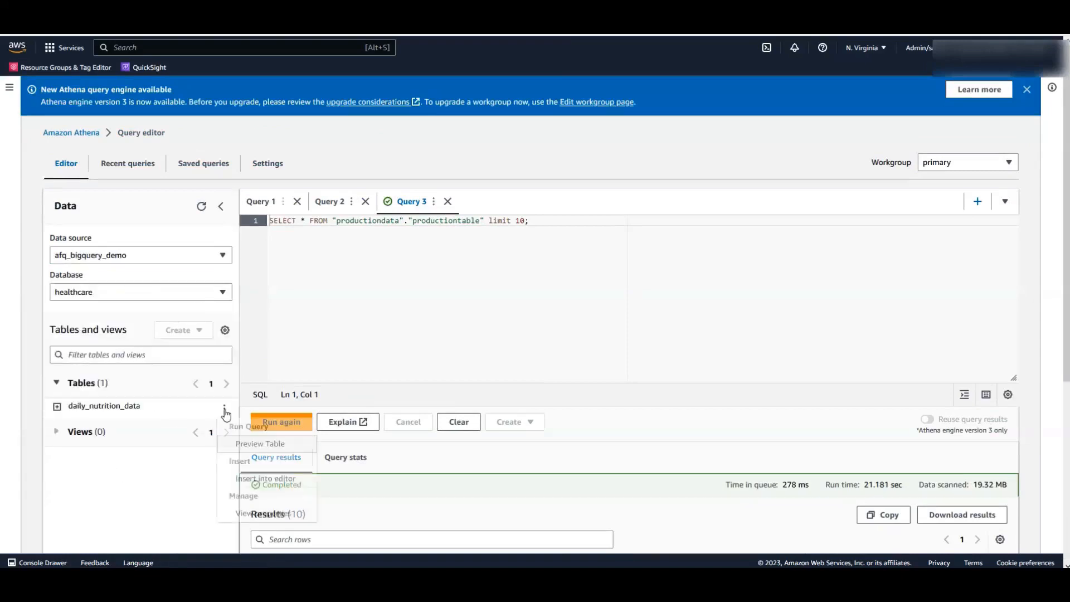
{"action": "left_click", "coordinate": [247, 445]}
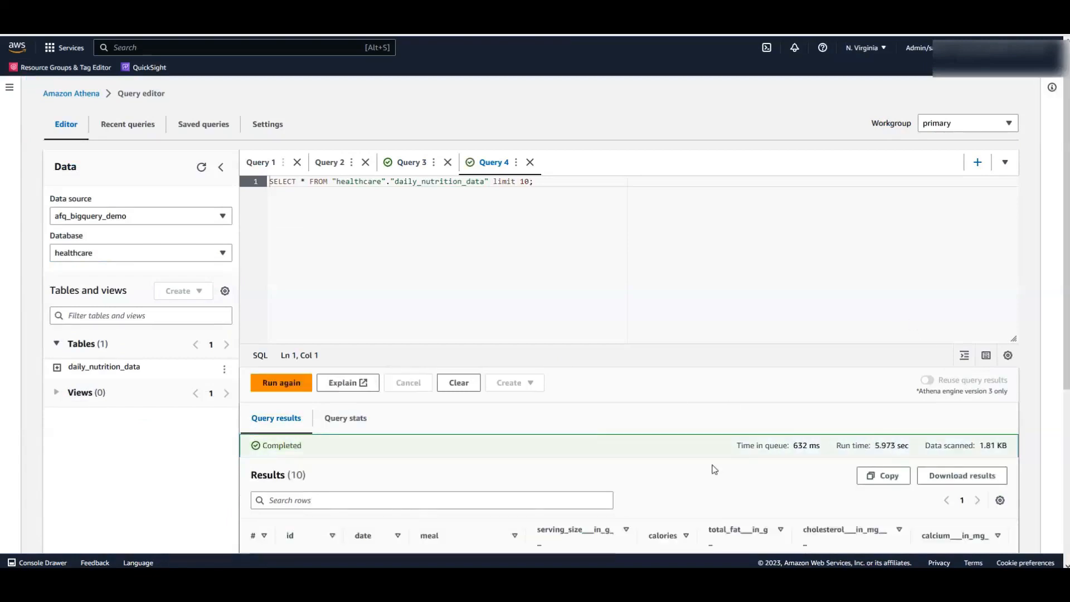
{"action": "scroll", "coordinate": [714, 468], "scroll_direction": "down", "scroll_amount": 2}
{"action": "scroll", "coordinate": [714, 470], "scroll_direction": "down", "scroll_amount": 1}
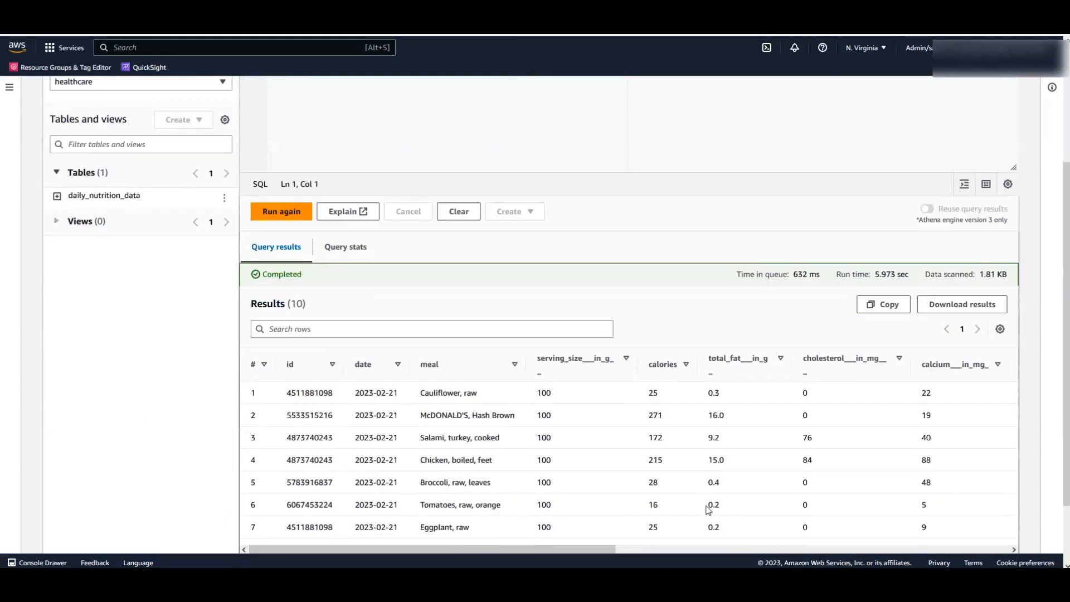
{"action": "left_click_drag", "start_coordinate": [615, 554], "coordinate": [583, 564]}
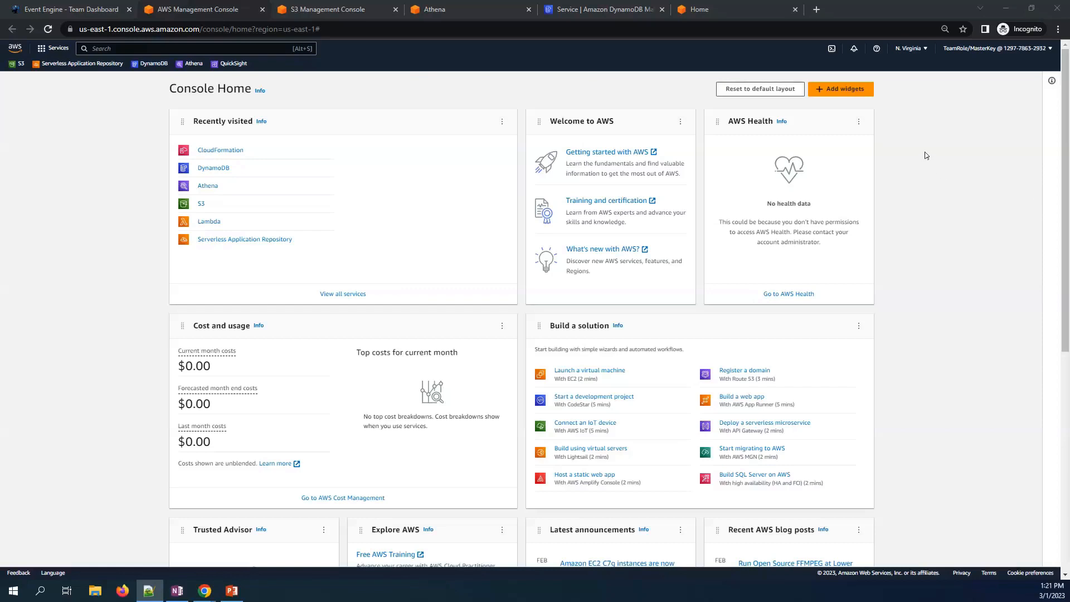
- Look through the S3, DynamoDB and Athena tabs before returning to Console Home
{"action": "left_click", "coordinate": [338, 10]}
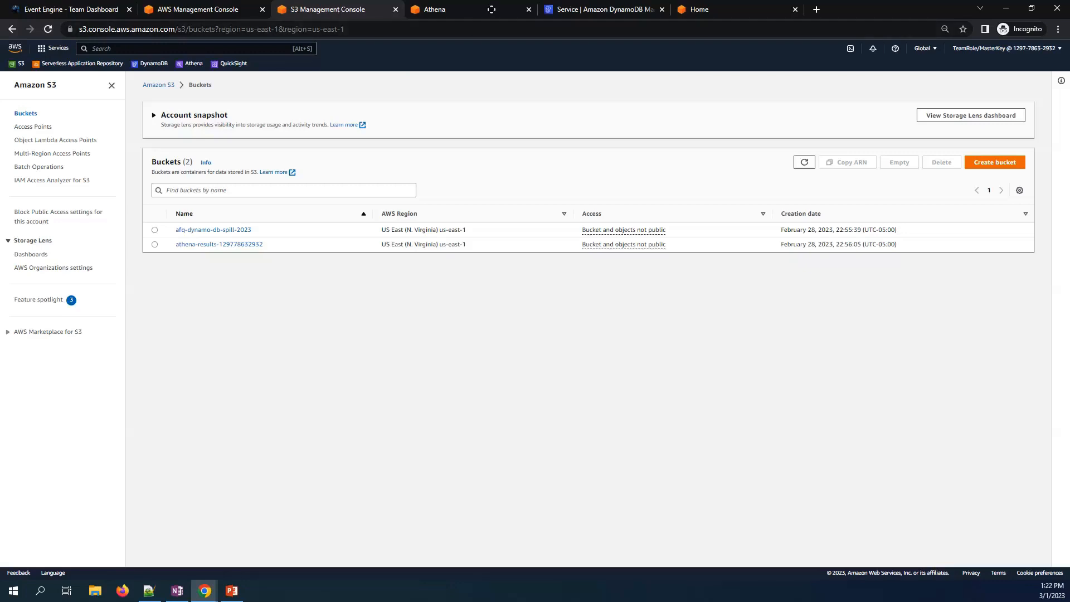
{"action": "left_click", "coordinate": [577, 12]}
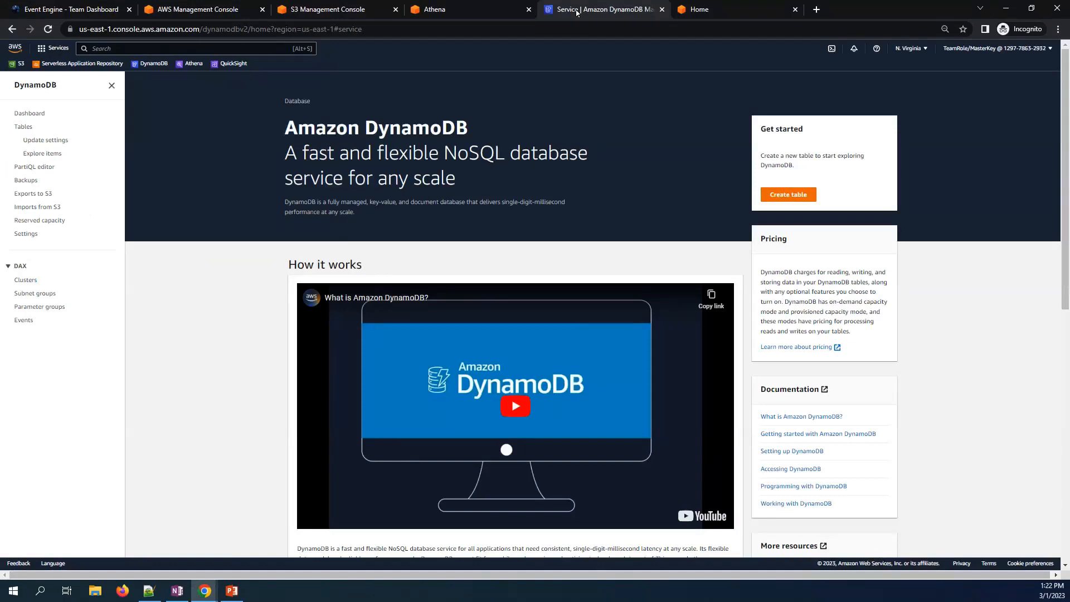
{"action": "left_click", "coordinate": [437, 10]}
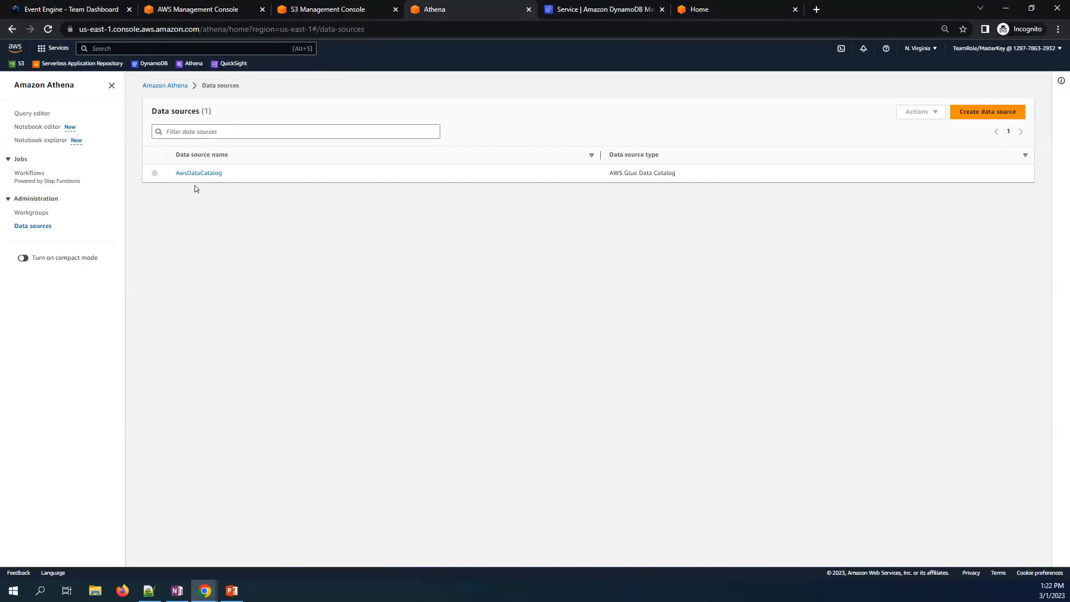
{"action": "left_click", "coordinate": [200, 10]}
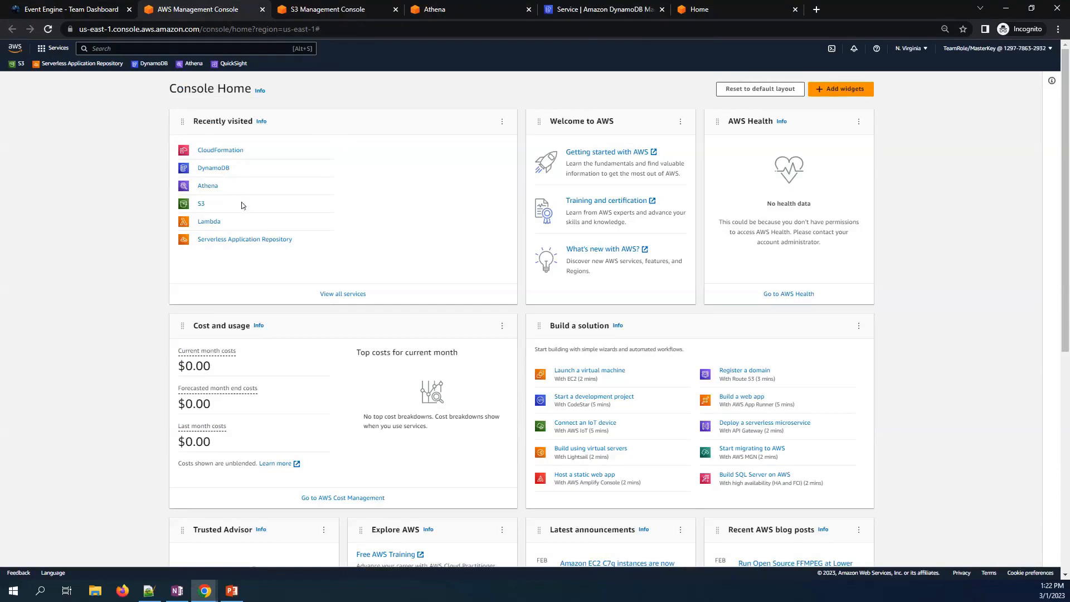
- Find the AWS-verified AthenaDynamoDBConnector among custom-IAM-role public apps and open it
{"action": "left_click", "coordinate": [246, 240]}
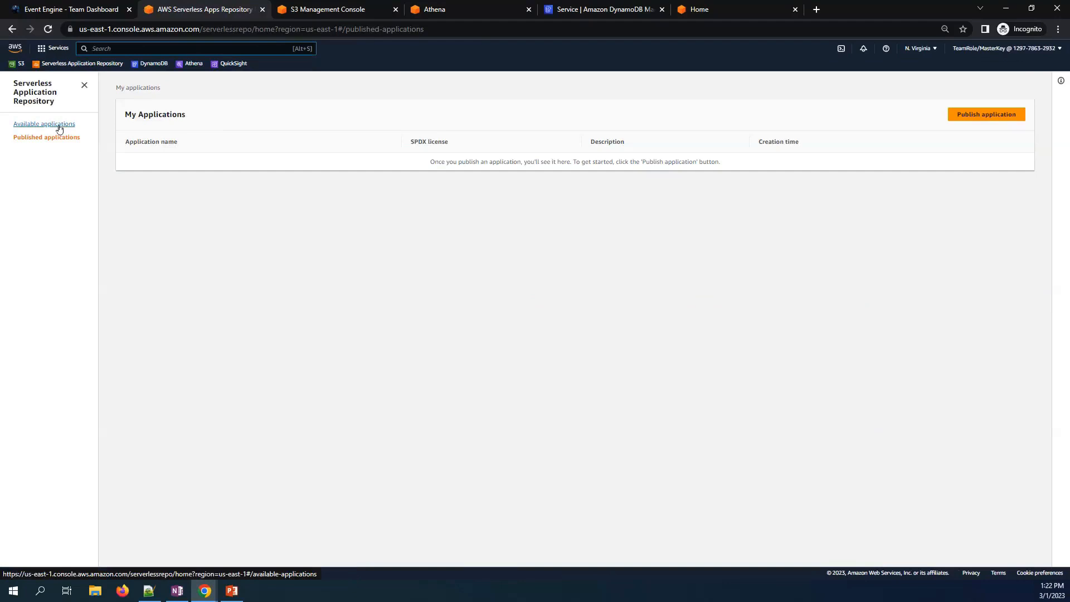
{"action": "left_click", "coordinate": [59, 126]}
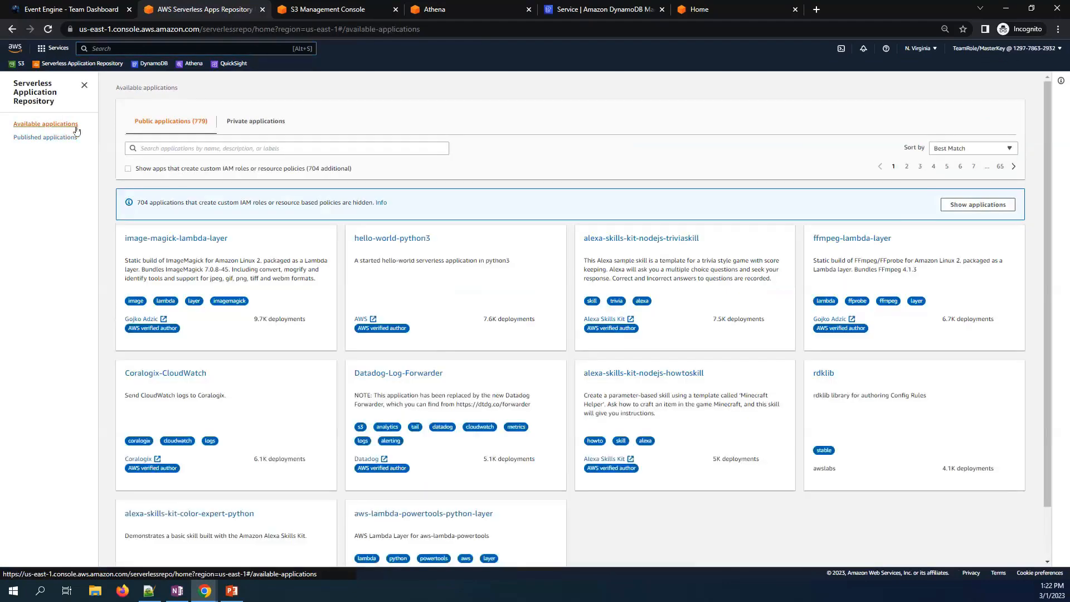
{"action": "left_click", "coordinate": [128, 170]}
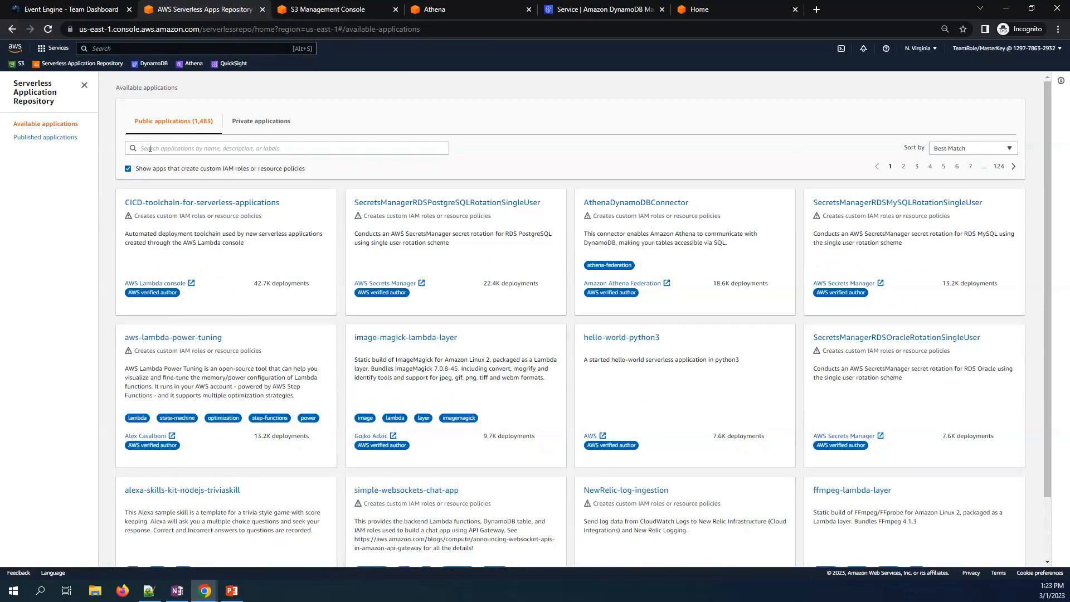
{"action": "key", "text": "alt+Tab"}
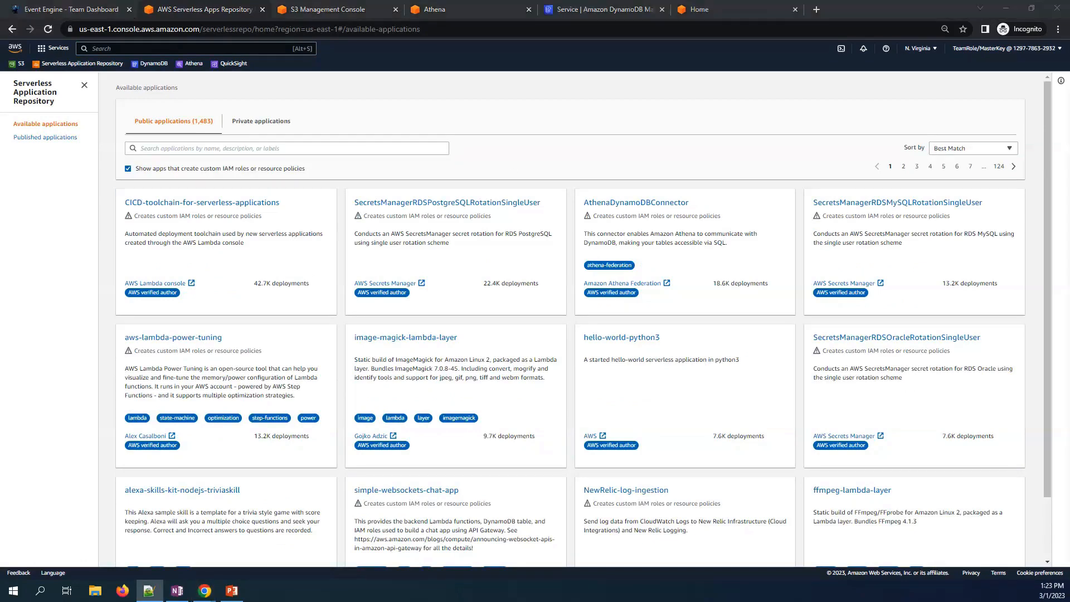
{"action": "left_click", "coordinate": [218, 149]}
{"action": "type", "text": "AthenaDynamoDBConnector"}
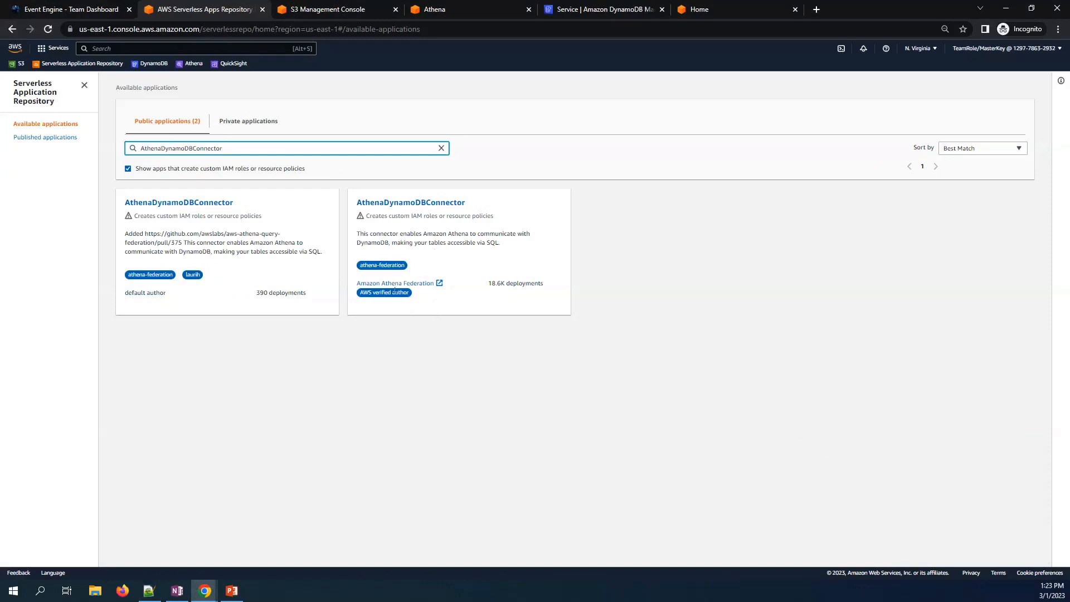
{"action": "left_click", "coordinate": [388, 206]}
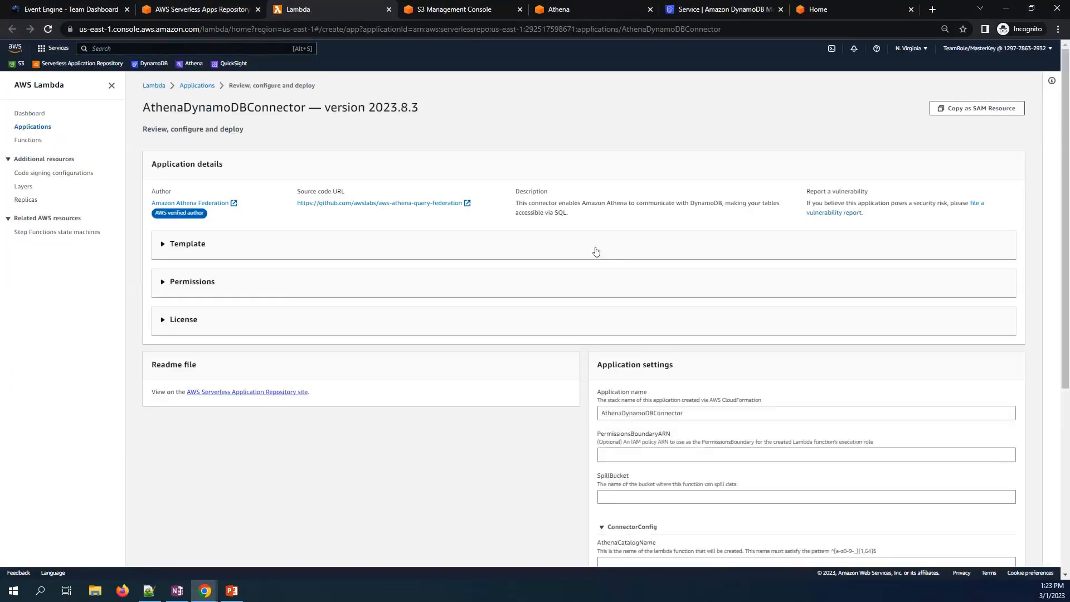
- Set SpillBucket to afq-dynamo-db-spill-2023, copied from the S3 buckets list
{"action": "scroll", "coordinate": [703, 353], "scroll_direction": "down", "scroll_amount": 3}
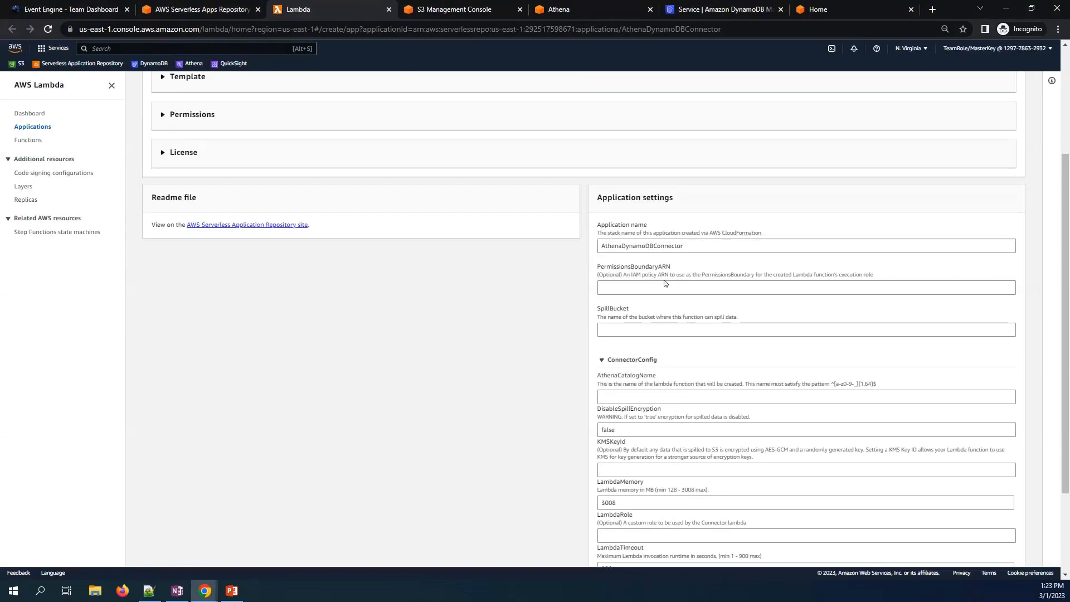
{"action": "scroll", "coordinate": [664, 283], "scroll_direction": "down", "scroll_amount": 1}
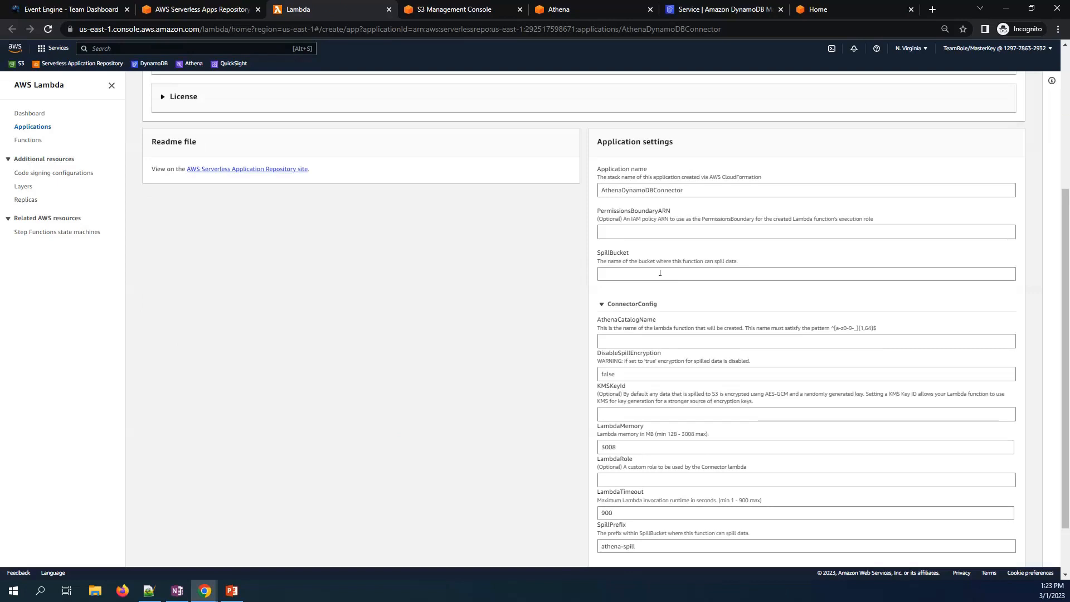
{"action": "left_click", "coordinate": [660, 273]}
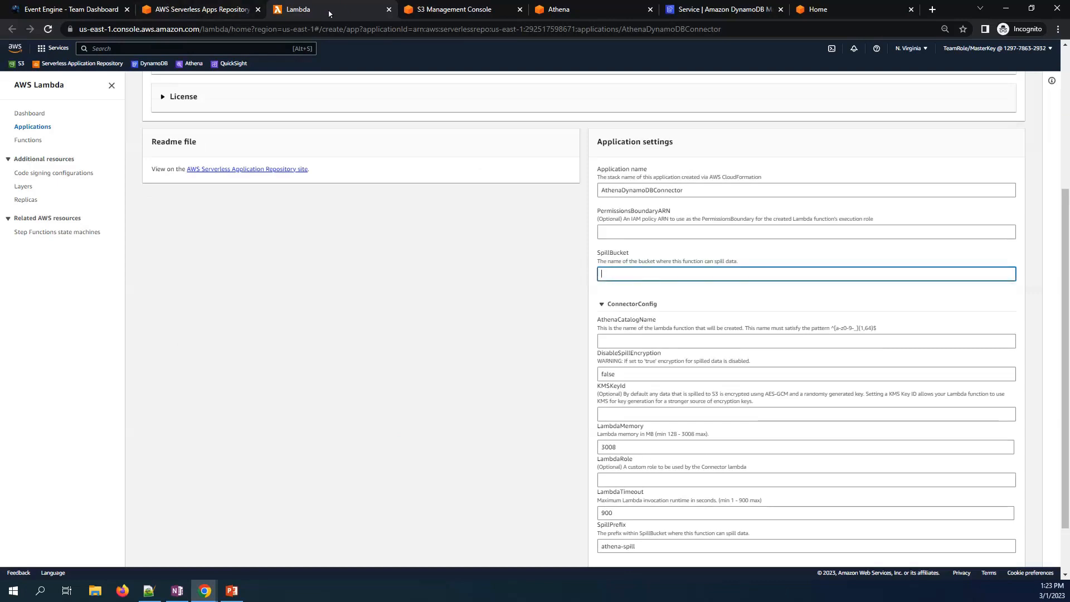
{"action": "left_click", "coordinate": [443, 11]}
{"action": "left_click_drag", "start_coordinate": [263, 230], "coordinate": [173, 230]}
{"action": "key", "text": "ctrl+c"}
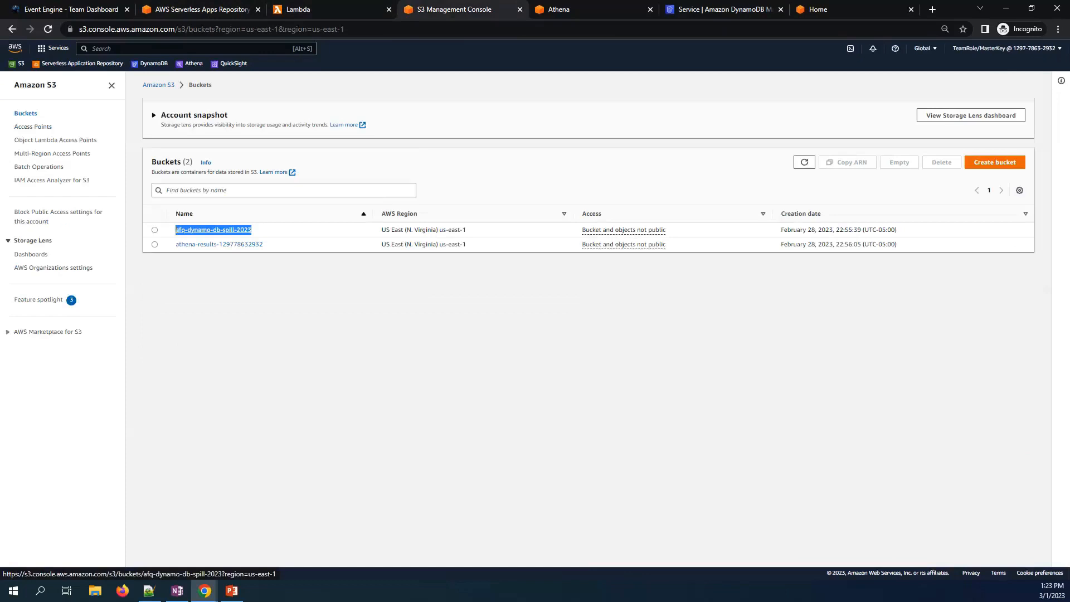
{"action": "left_click", "coordinate": [308, 11]}
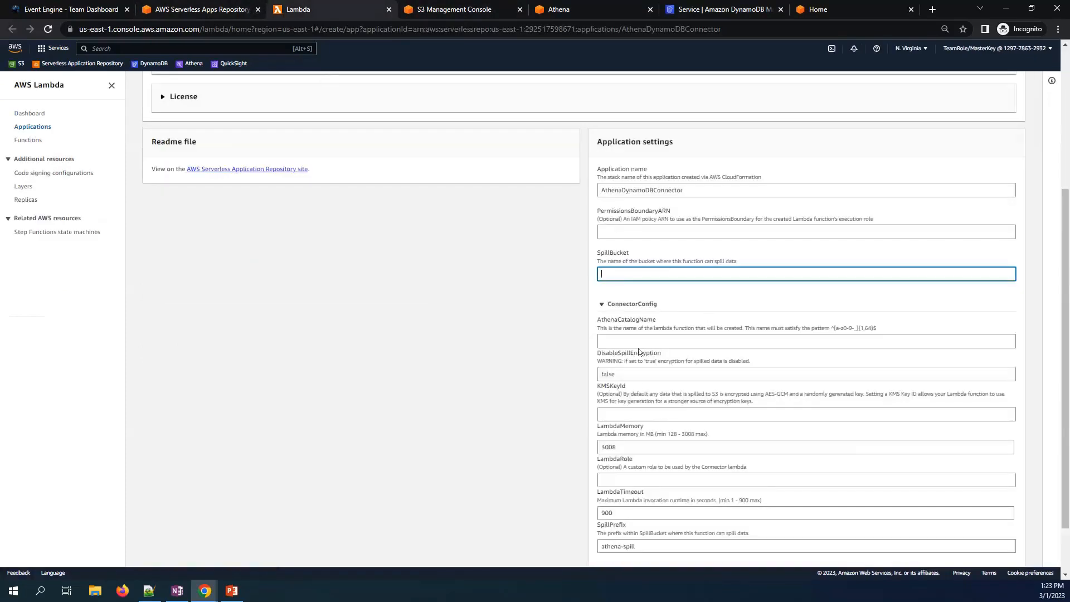
{"action": "key", "text": "ctrl+v"}
- Set AthenaCatalogName to dynamo, acknowledge custom IAM roles, and deploy the connector
{"action": "left_click", "coordinate": [623, 341]}
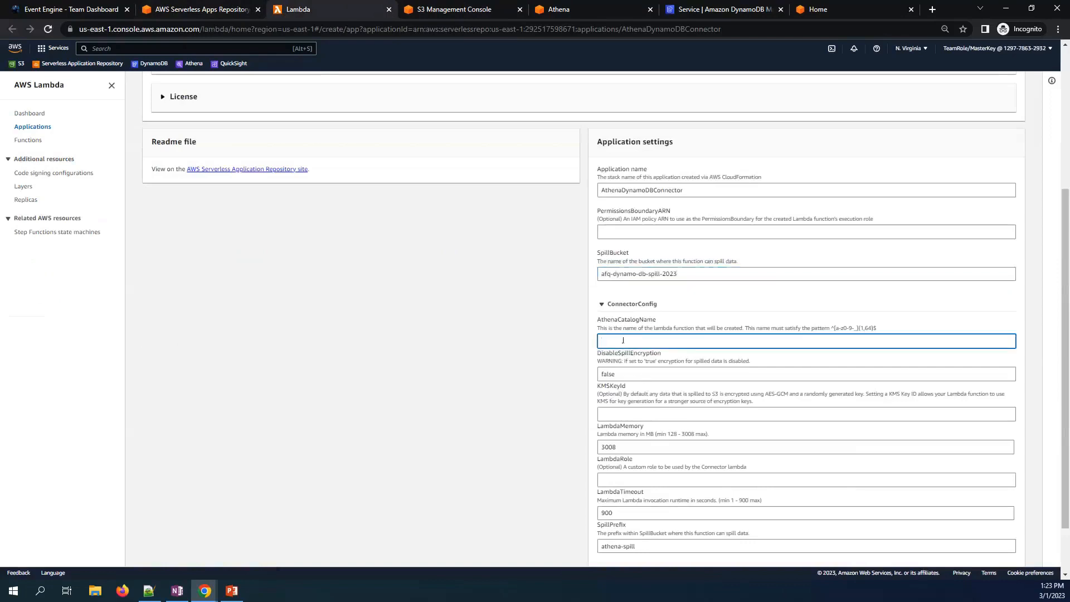
{"action": "type", "text": "dynamo"}
{"action": "scroll", "coordinate": [669, 381], "scroll_direction": "down", "scroll_amount": 1}
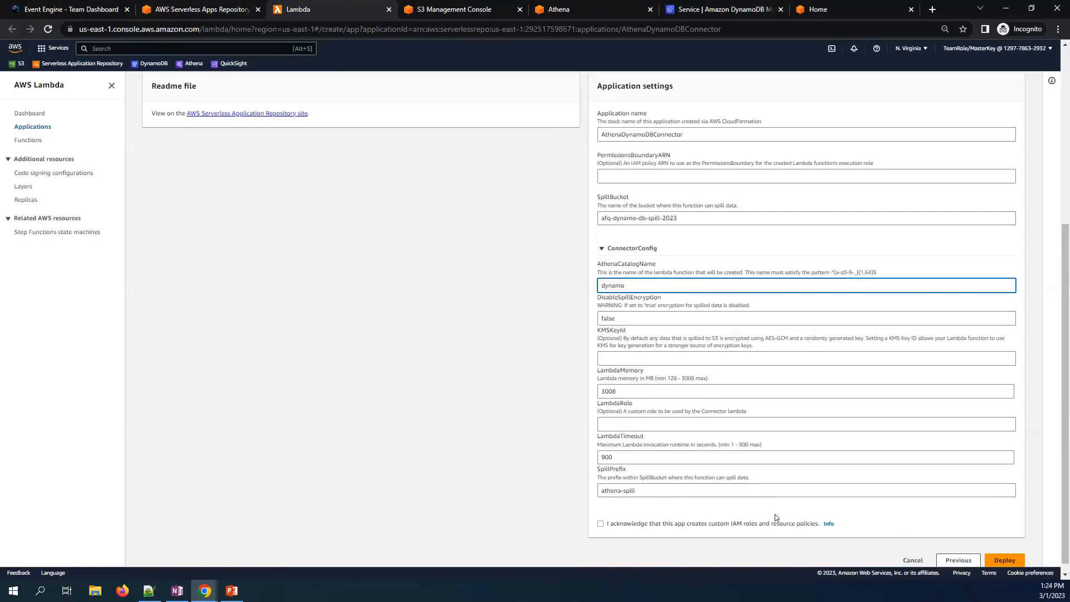
{"action": "left_click", "coordinate": [672, 525]}
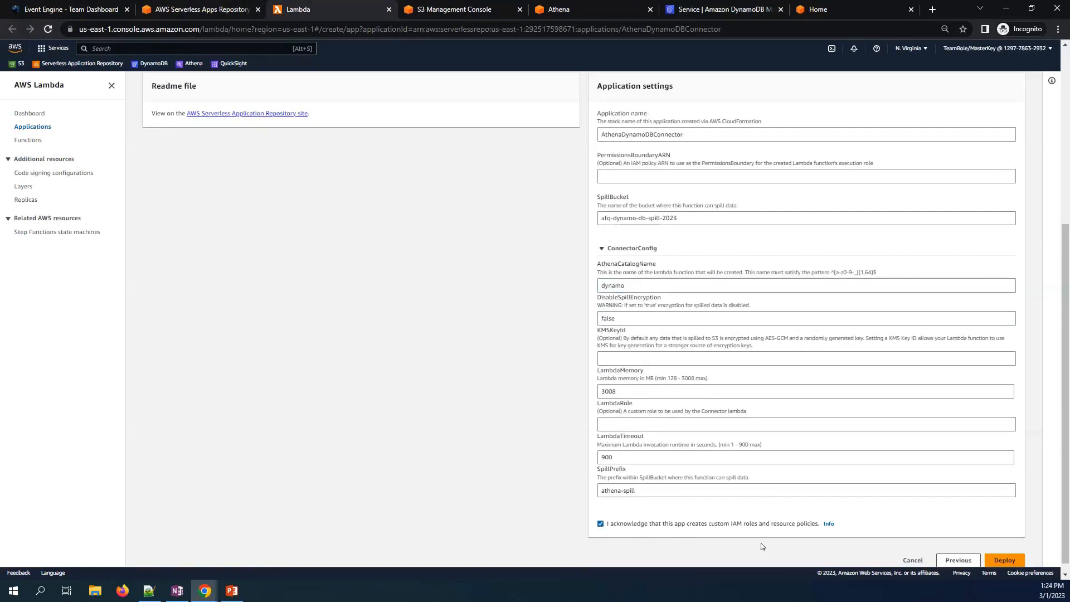
{"action": "left_click", "coordinate": [1005, 560]}
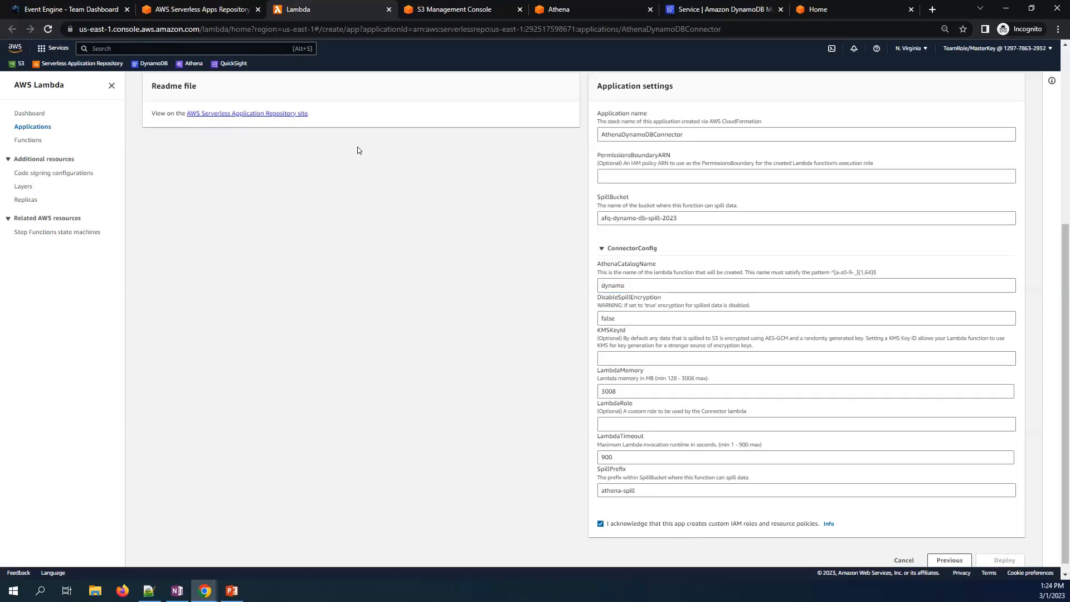
- Refresh the connector's deployment until it reads Create complete, then go to Athena's data sources
{"action": "scroll", "coordinate": [373, 165], "scroll_direction": "up", "scroll_amount": 3}
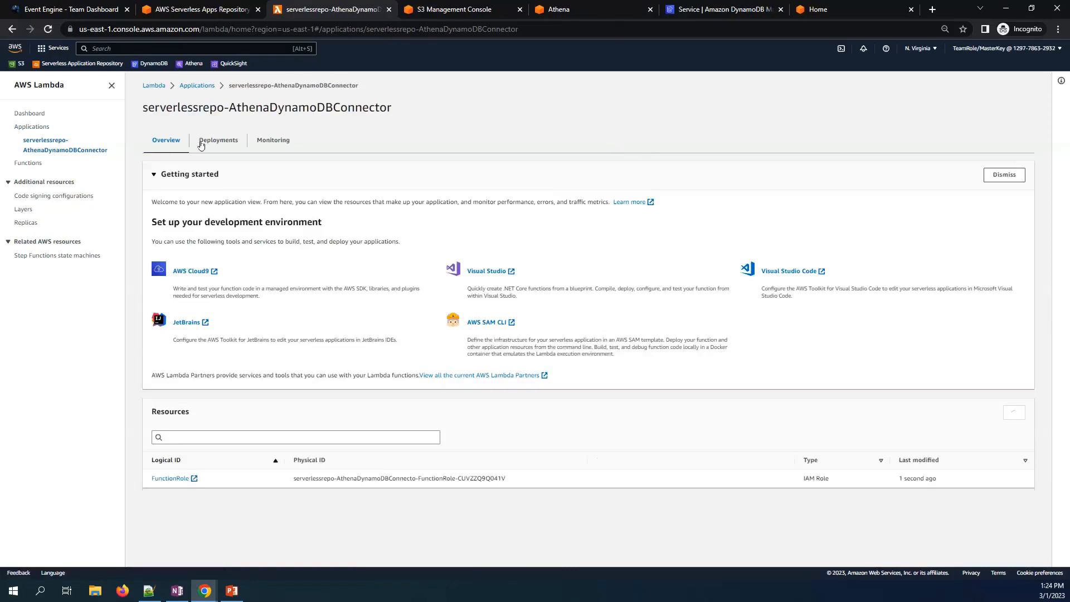
{"action": "left_click", "coordinate": [217, 140]}
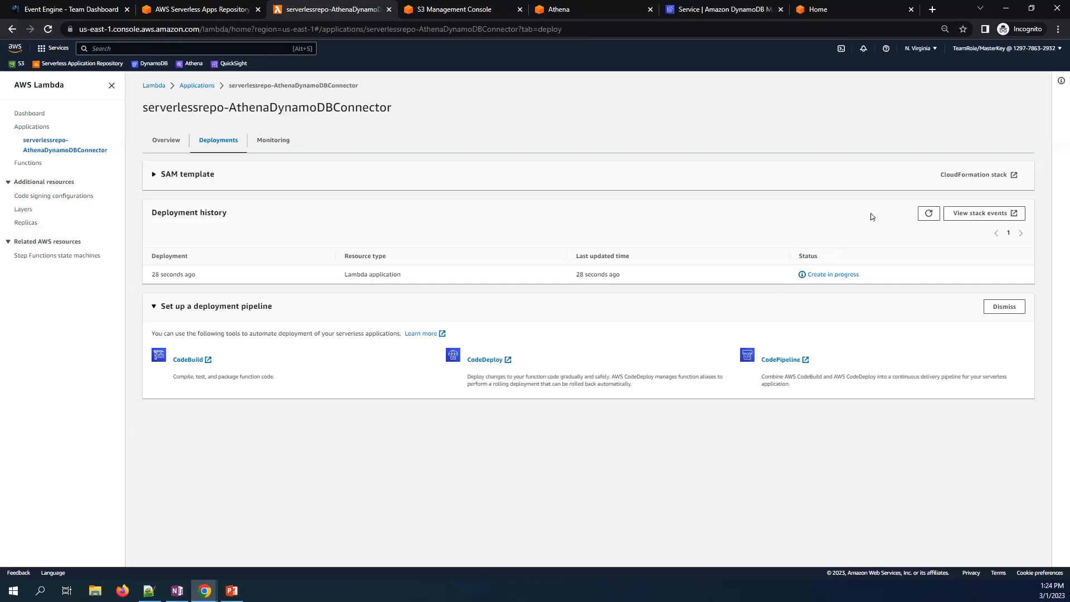
{"action": "left_click", "coordinate": [928, 213]}
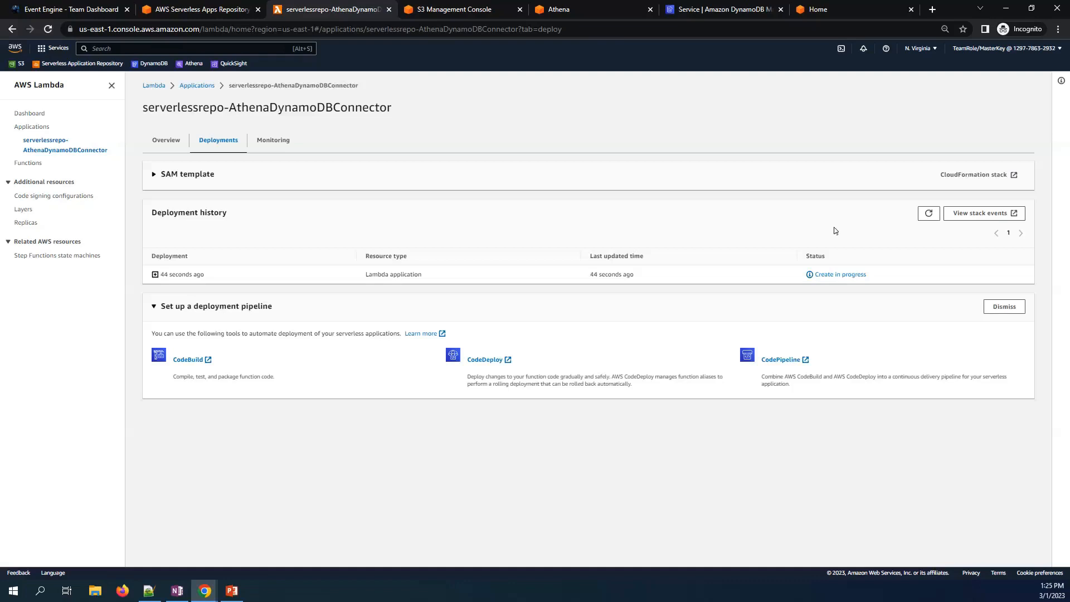
{"action": "left_click", "coordinate": [928, 214]}
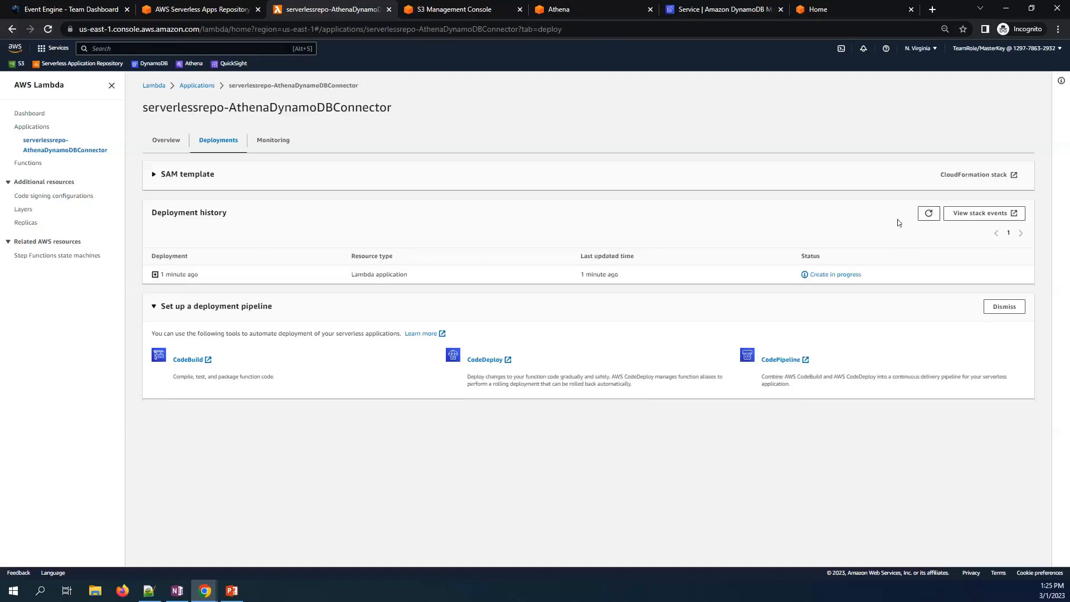
{"action": "left_click", "coordinate": [929, 218]}
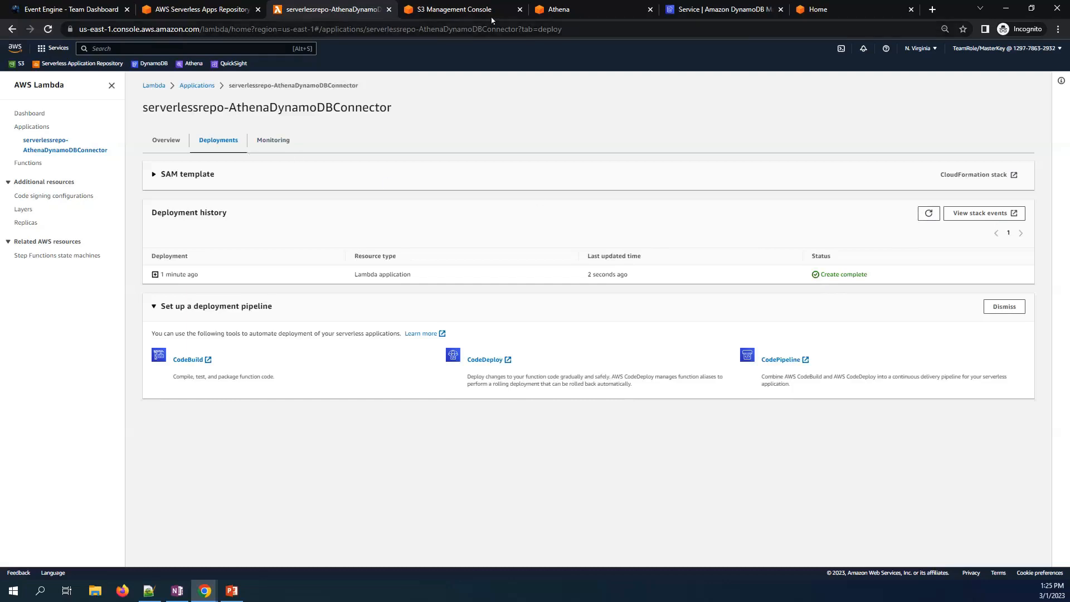
{"action": "left_click", "coordinate": [558, 10]}
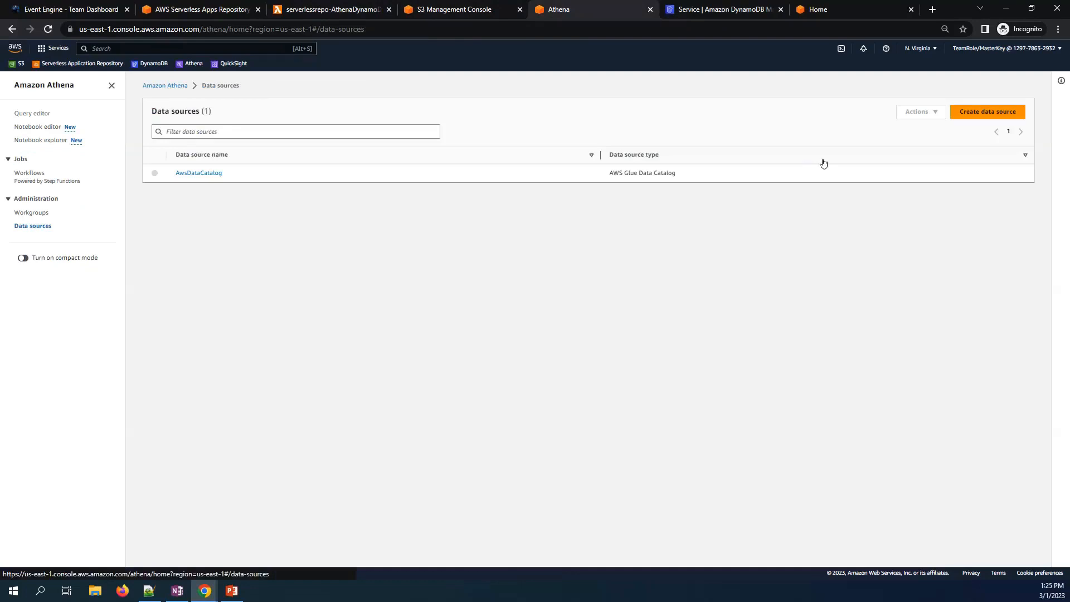
- Start a new Athena data source of type Amazon DynamoDB
{"action": "left_click", "coordinate": [994, 112]}
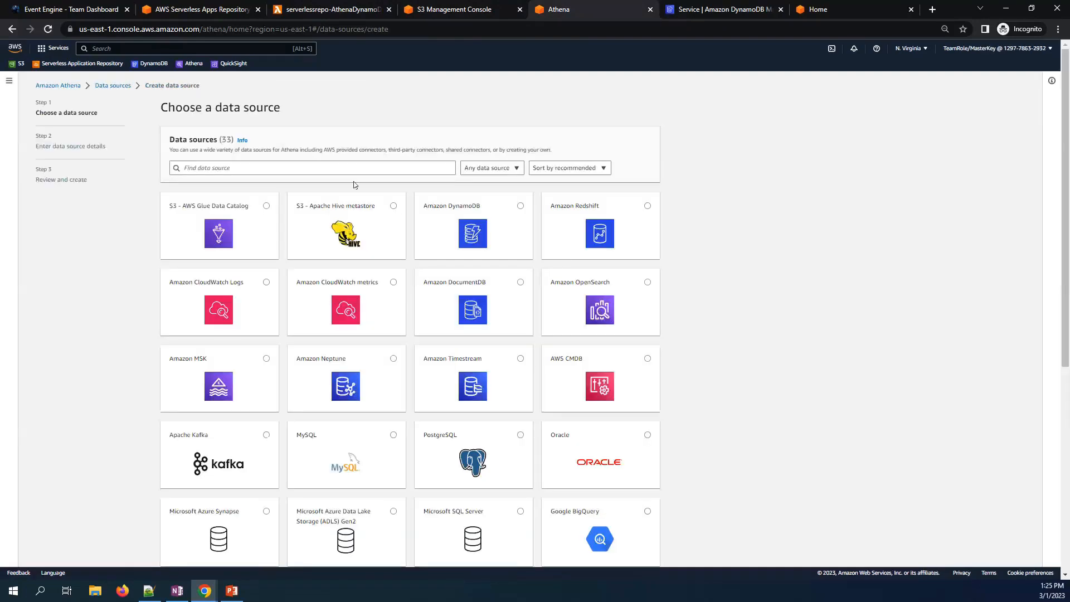
{"action": "left_click", "coordinate": [520, 206]}
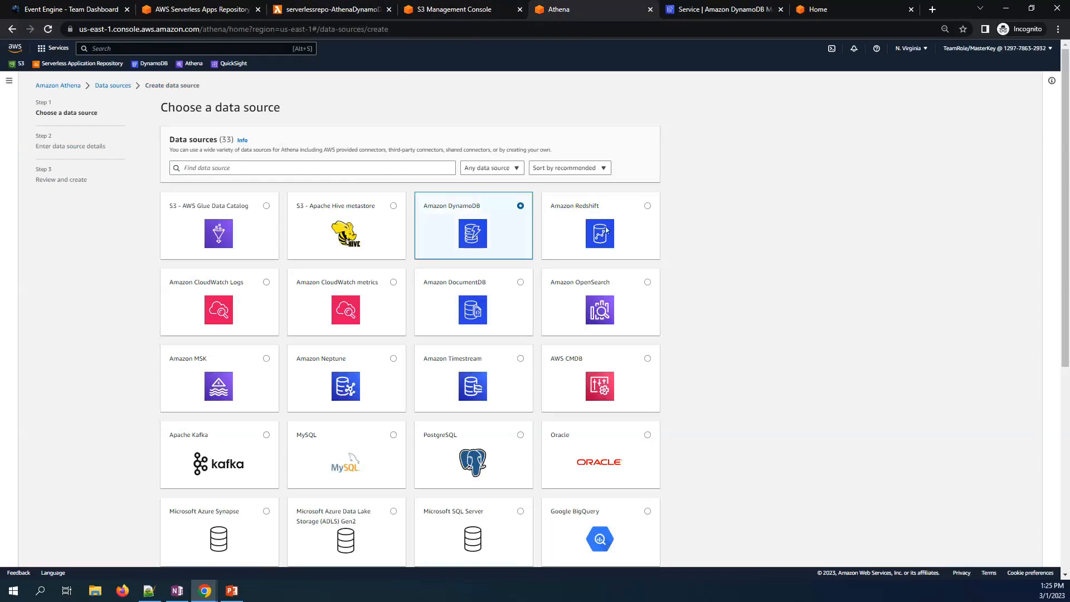
{"action": "scroll", "coordinate": [797, 277], "scroll_direction": "down", "scroll_amount": 6}
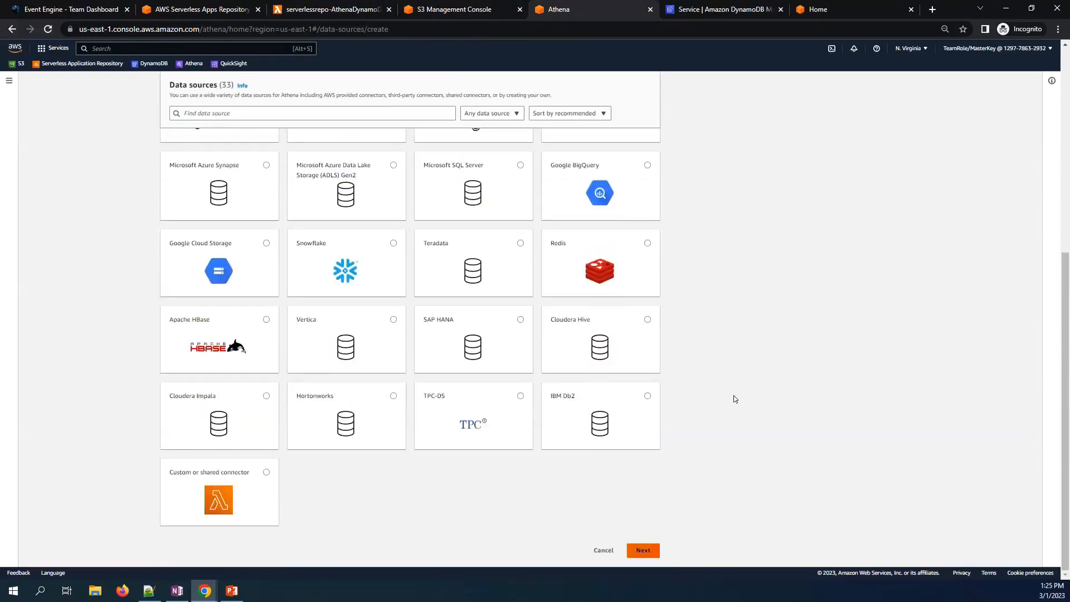
- Name it afq_dynamodb_demo, connect the dynamo Lambda function, and create it
{"action": "left_click", "coordinate": [248, 262]}
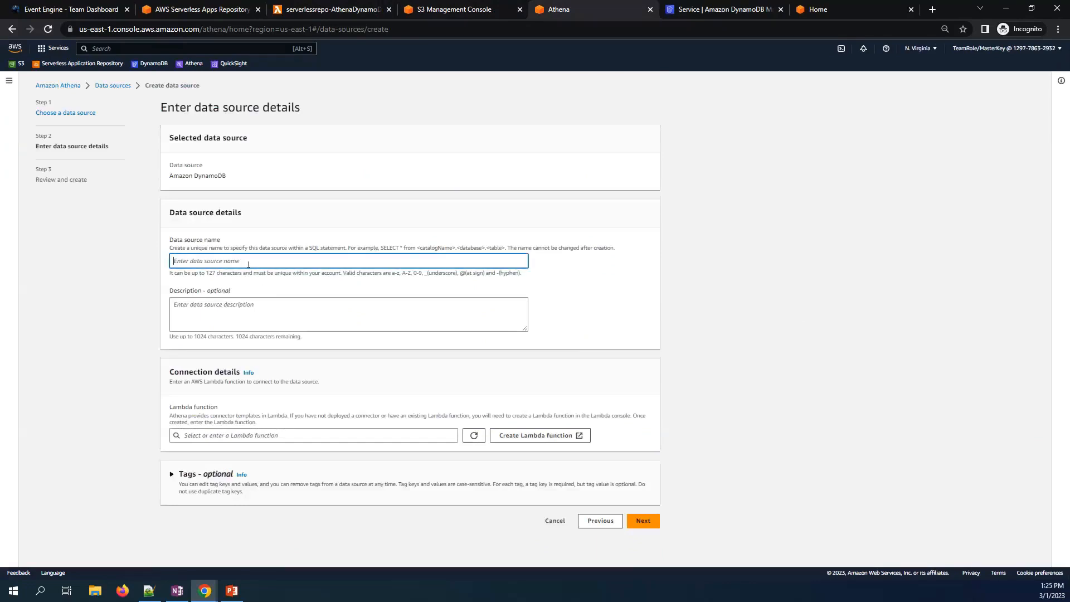
{"action": "type", "text": "af"}
{"action": "type", "text": "q_du"}
{"action": "type", "text": "ynamod"}
{"action": "type", "text": "b"}
{"action": "type", "text": "_demo"}
{"action": "left_click", "coordinate": [278, 435]}
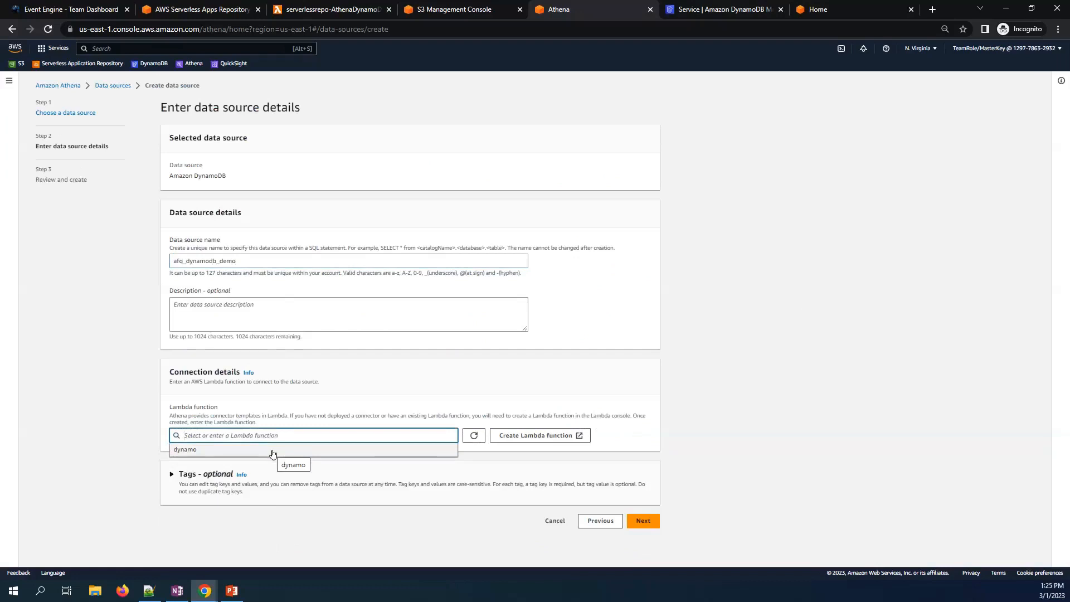
{"action": "left_click", "coordinate": [273, 450]}
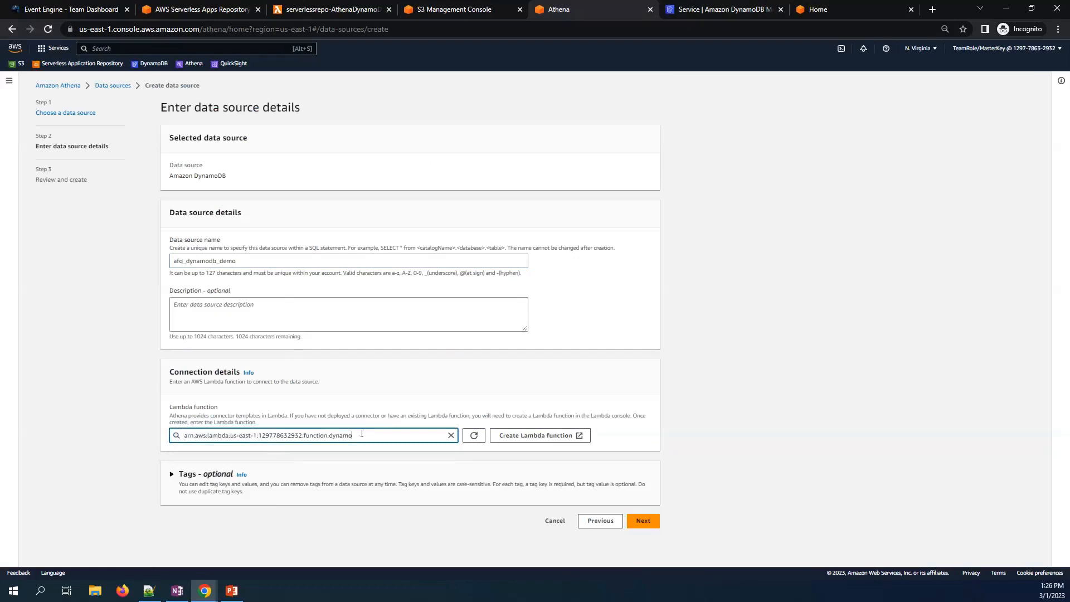
{"action": "left_click", "coordinate": [646, 521]}
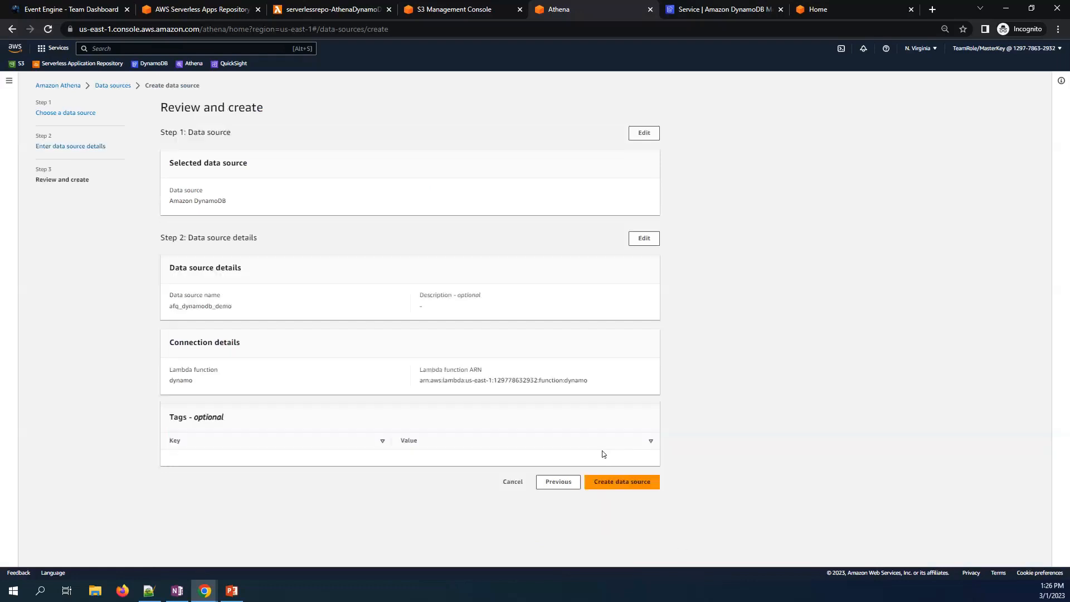
{"action": "left_click", "coordinate": [605, 481]}
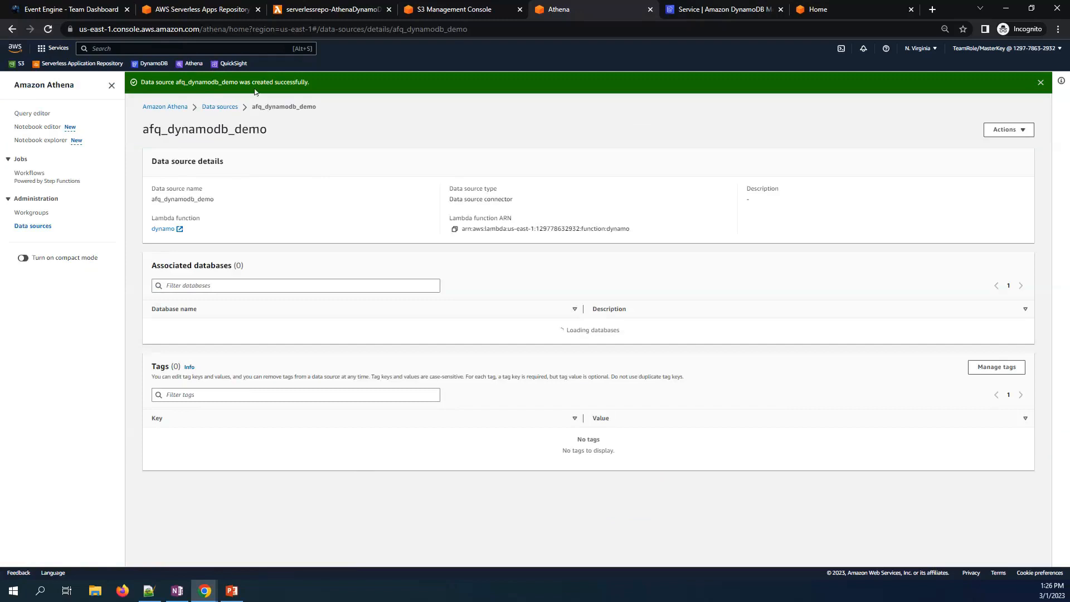
- Select afq_dynamodb_demo as the data source in Athena's query editor, then go to the DynamoDB console
{"action": "left_click", "coordinate": [32, 113]}
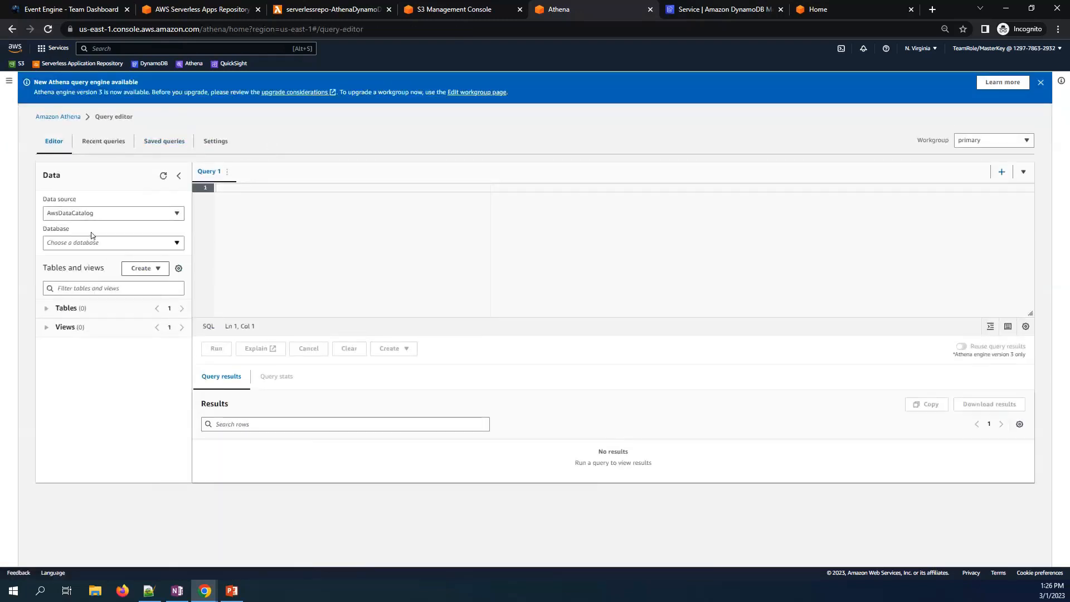
{"action": "left_click", "coordinate": [94, 218]}
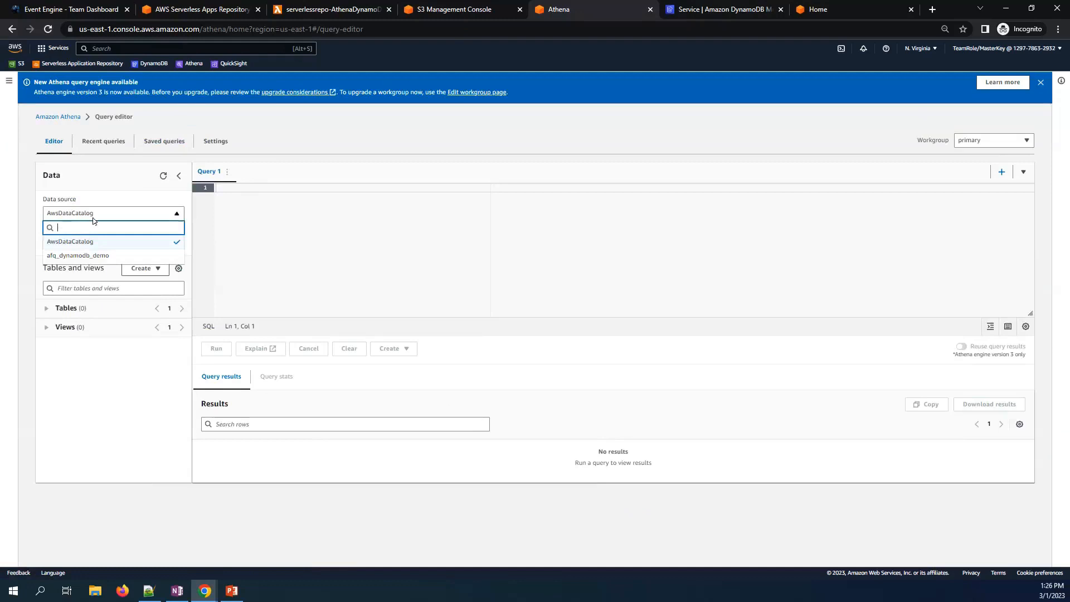
{"action": "left_click", "coordinate": [86, 256]}
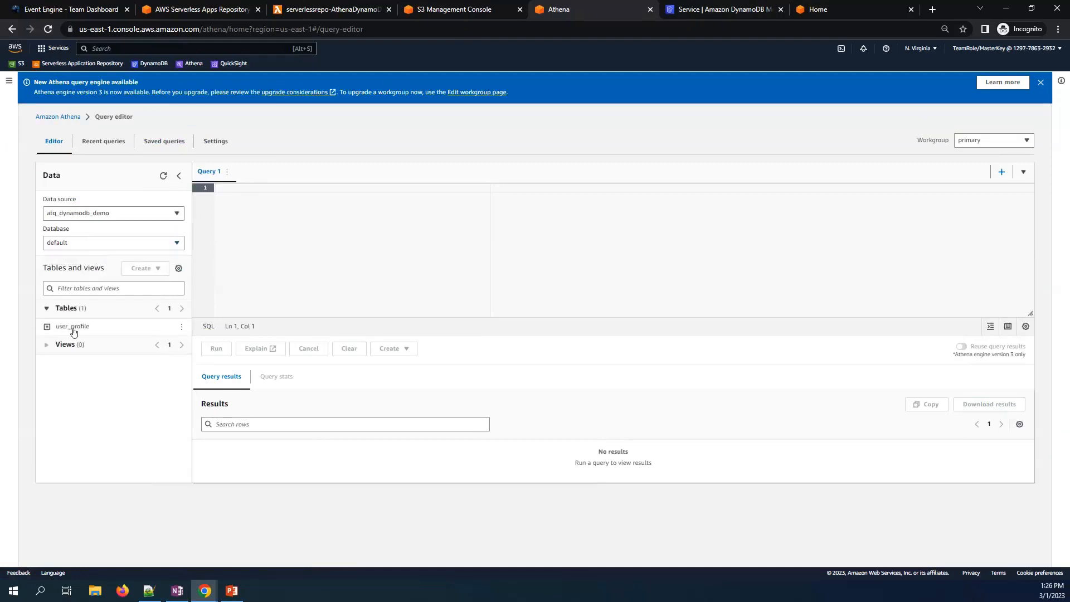
{"action": "left_click", "coordinate": [707, 10]}
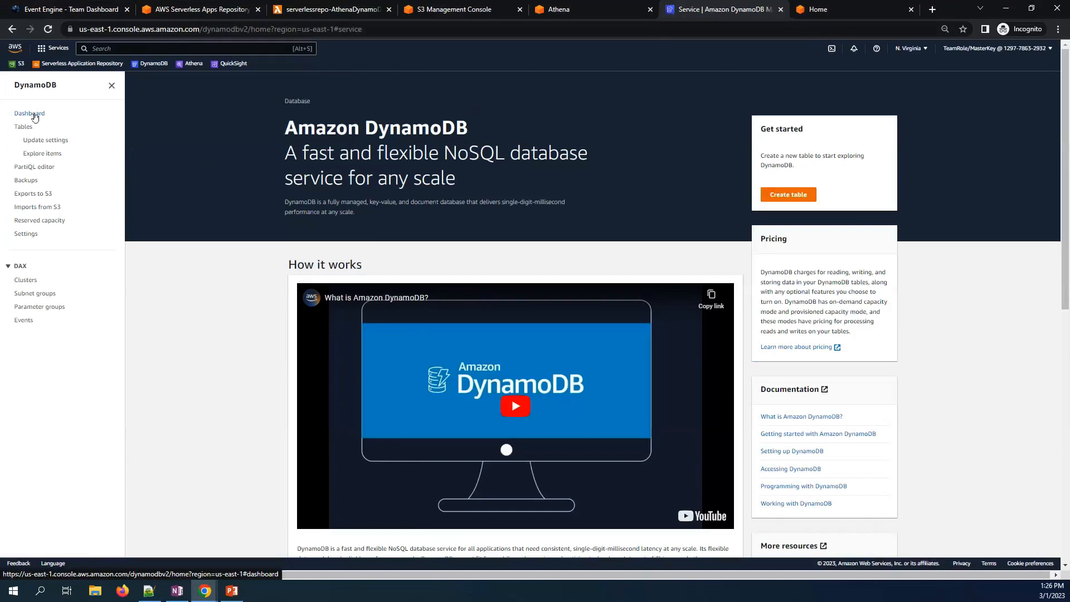
- Open DynamoDB's items explorer and preview the user_profile table in Athena (6 rows)
{"action": "left_click", "coordinate": [47, 158]}
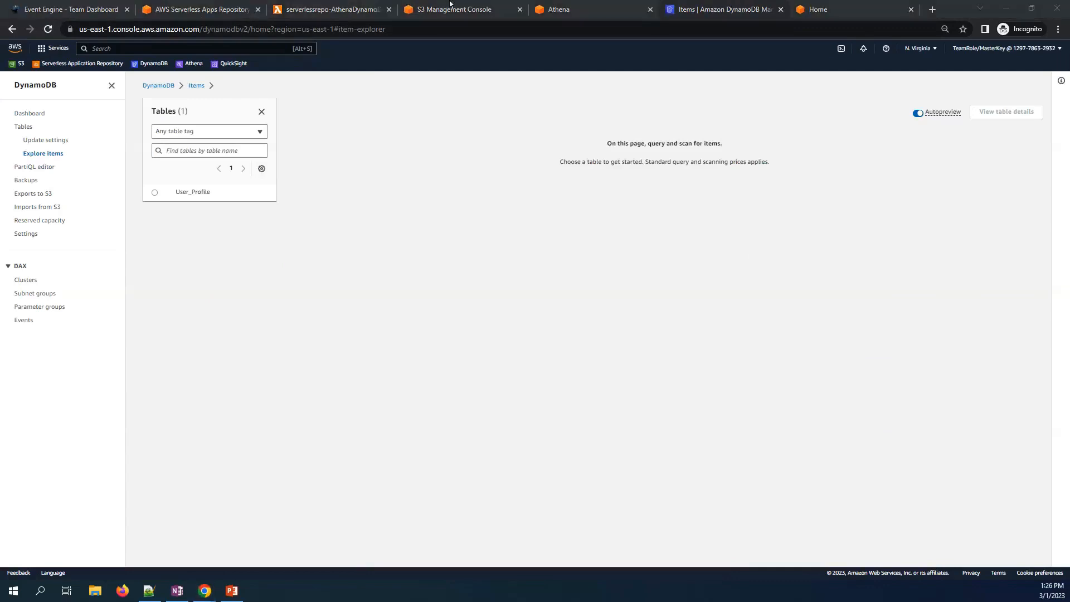
{"action": "left_click", "coordinate": [580, 9]}
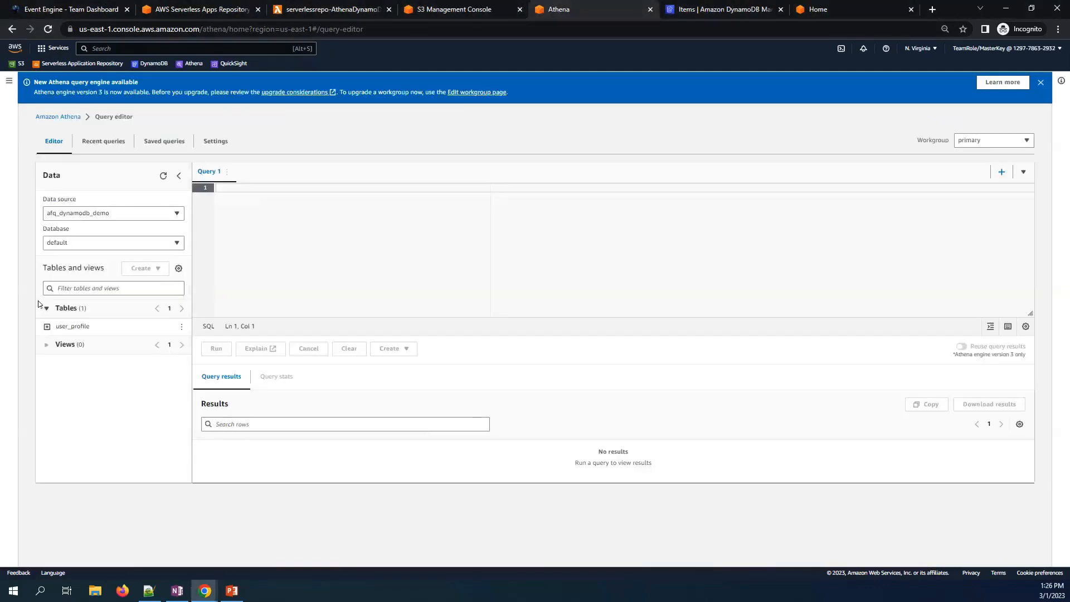
{"action": "left_click", "coordinate": [181, 326]}
{"action": "left_click", "coordinate": [195, 354]}
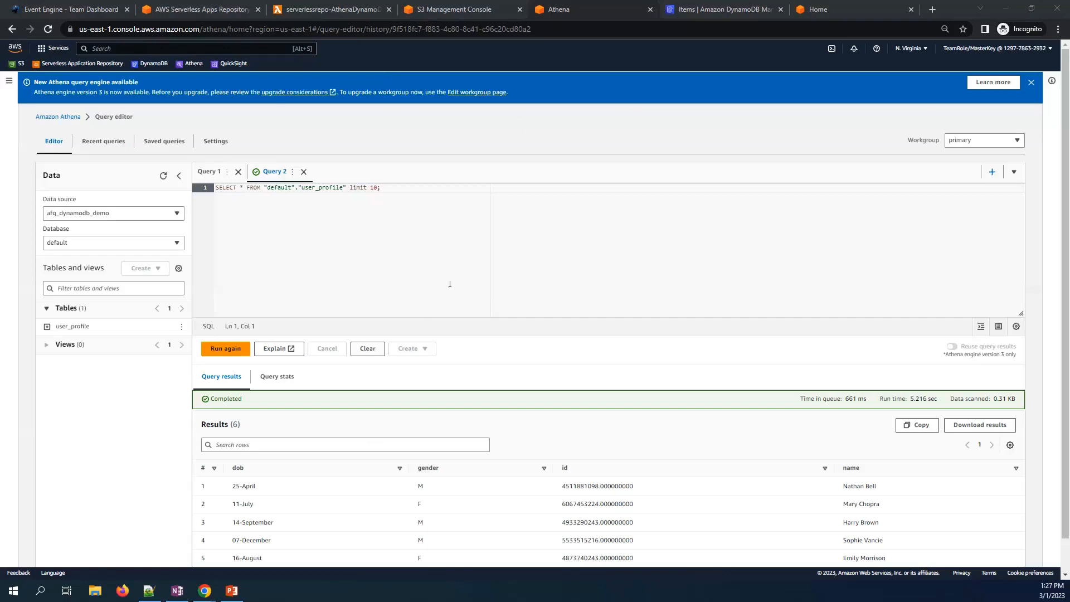
{"action": "left_click", "coordinate": [727, 12]}
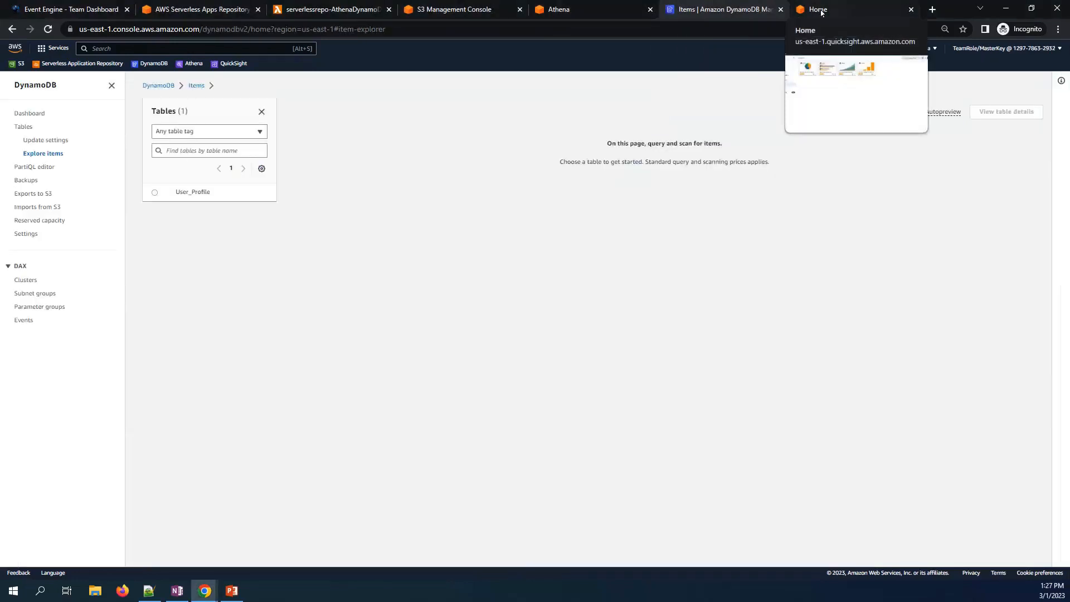
- In QuickSight, go to Manage QuickSight > Security & permissions and manage AWS service access
{"action": "left_click", "coordinate": [821, 13]}
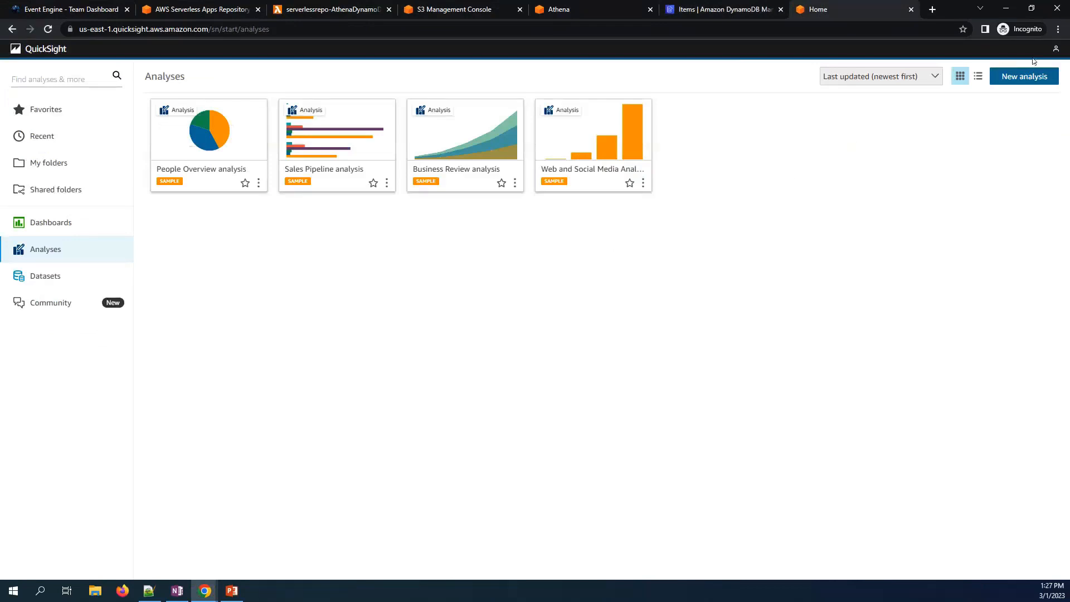
{"action": "left_click", "coordinate": [1057, 51]}
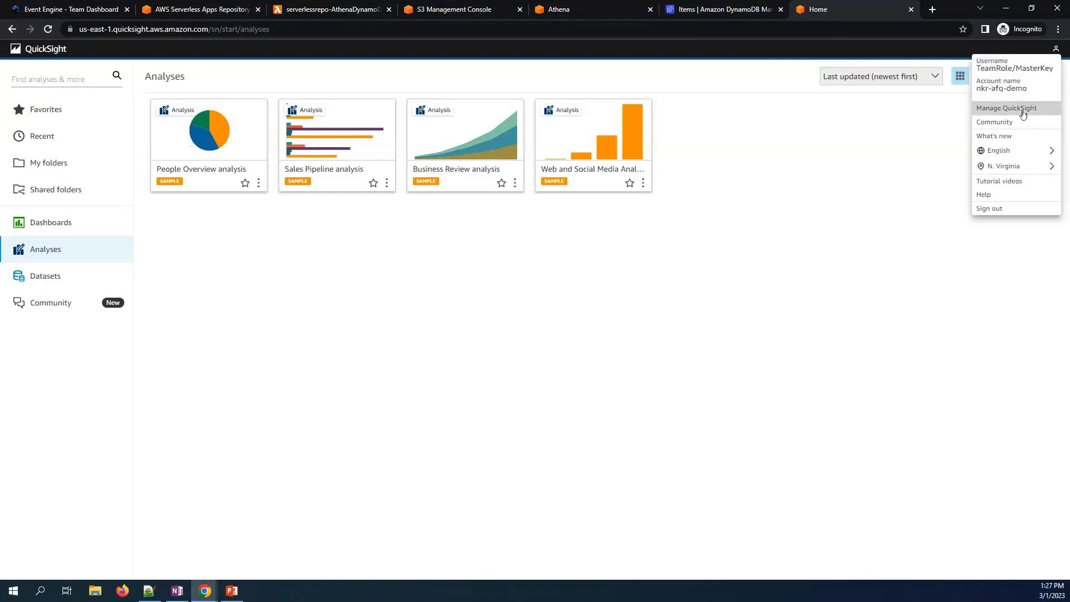
{"action": "left_click", "coordinate": [1024, 110]}
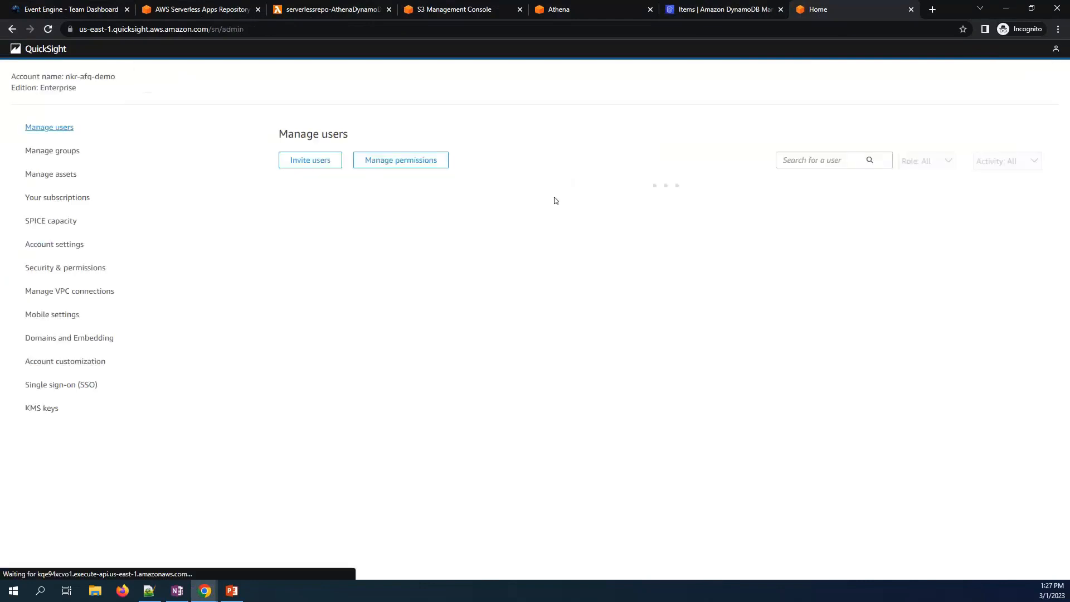
{"action": "left_click", "coordinate": [49, 269]}
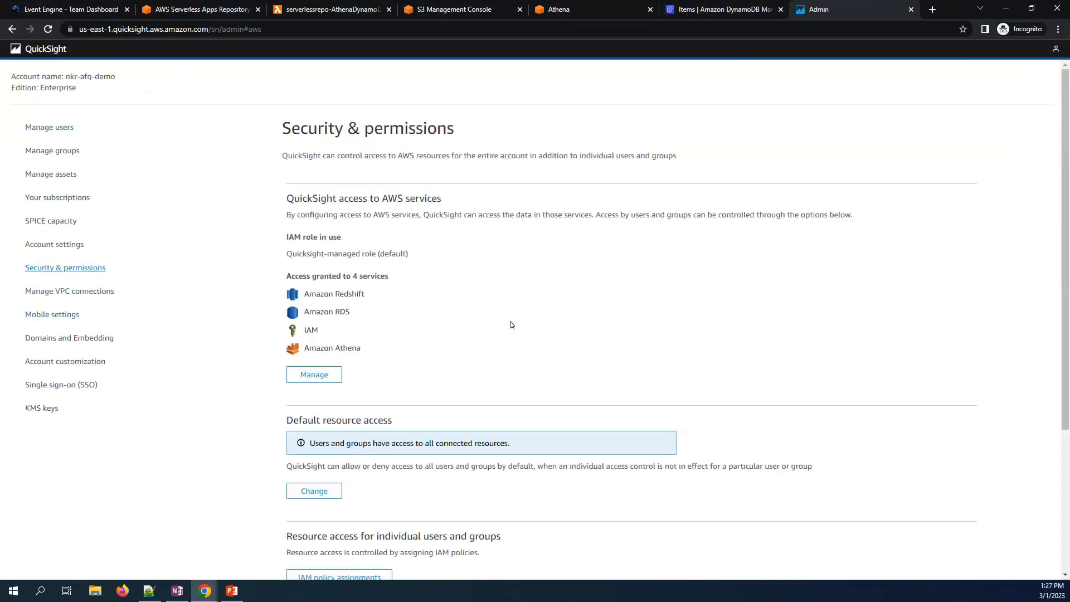
{"action": "scroll", "coordinate": [381, 313], "scroll_direction": "down", "scroll_amount": 1}
{"action": "left_click", "coordinate": [324, 319]}
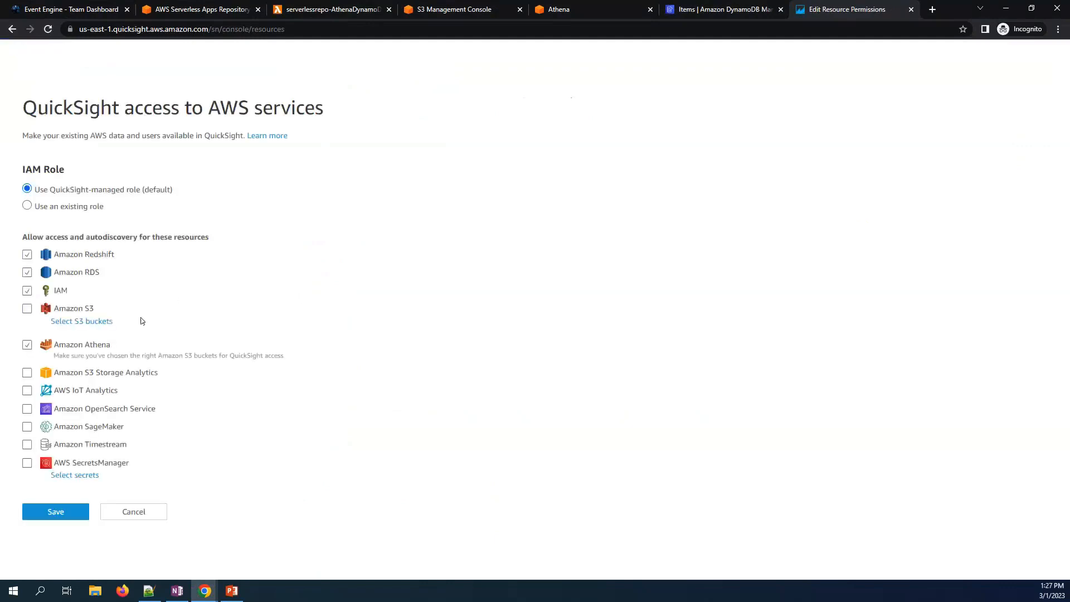
- Give Athena access to the afq-dynamo-db-spill-2023 and results S3 buckets and the dynamo Lambda function
{"action": "left_click", "coordinate": [26, 345]}
{"action": "left_click", "coordinate": [27, 346]}
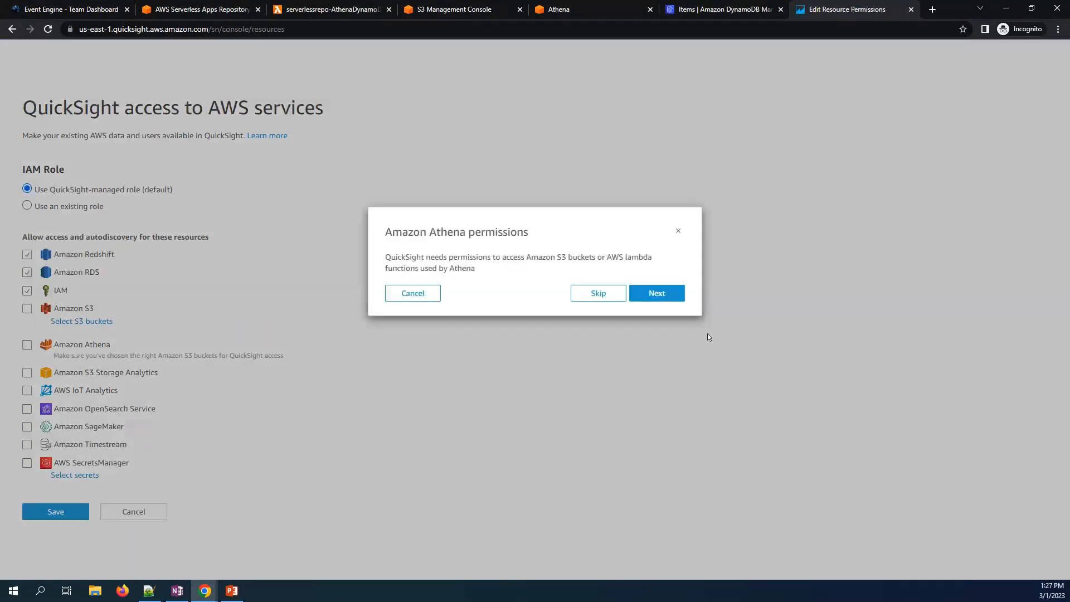
{"action": "left_click", "coordinate": [657, 293]}
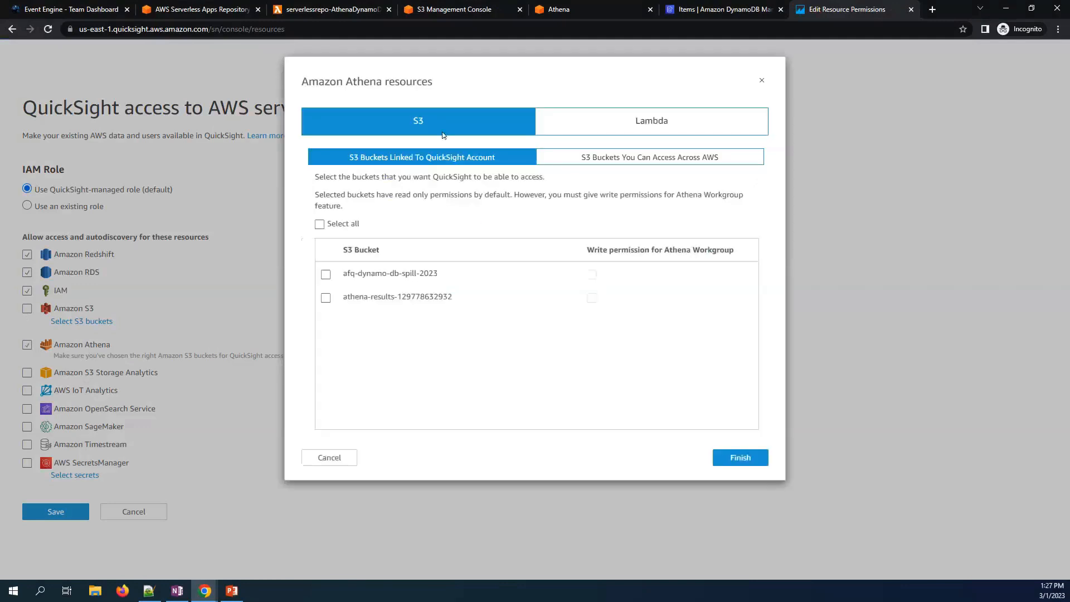
{"action": "left_click", "coordinate": [326, 275]}
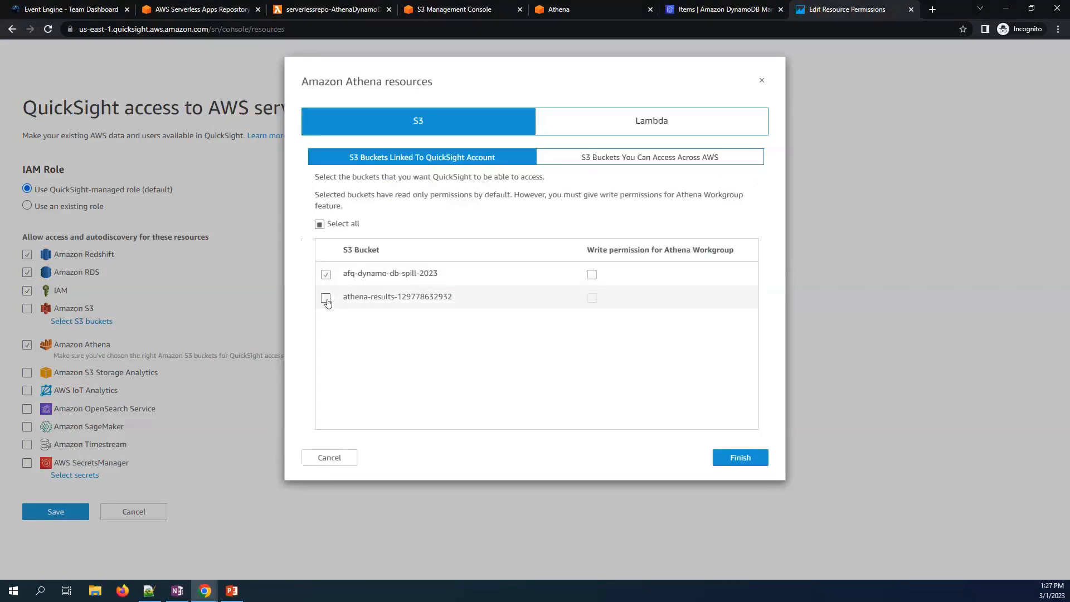
{"action": "left_click", "coordinate": [326, 299]}
{"action": "left_click", "coordinate": [602, 125]}
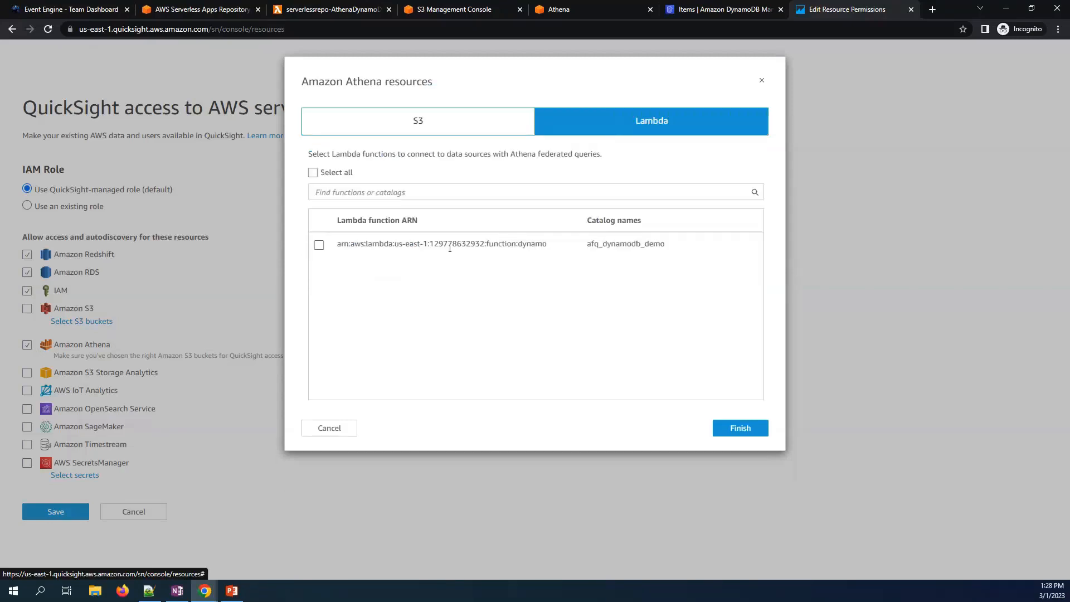
{"action": "left_click", "coordinate": [320, 246]}
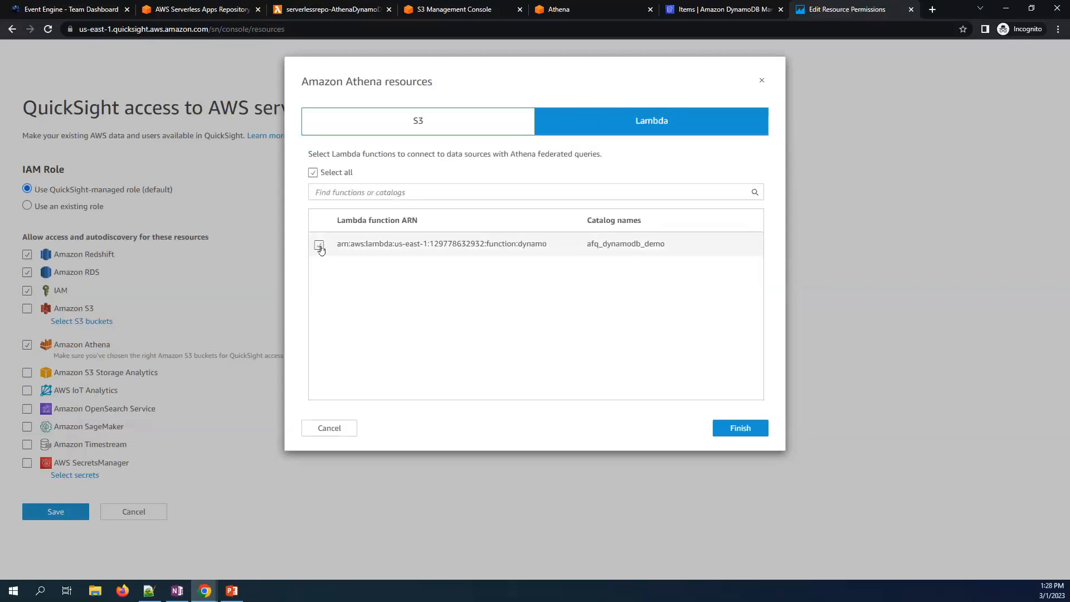
- Finish and save the updated Athena resource permissions
{"action": "left_click", "coordinate": [744, 431]}
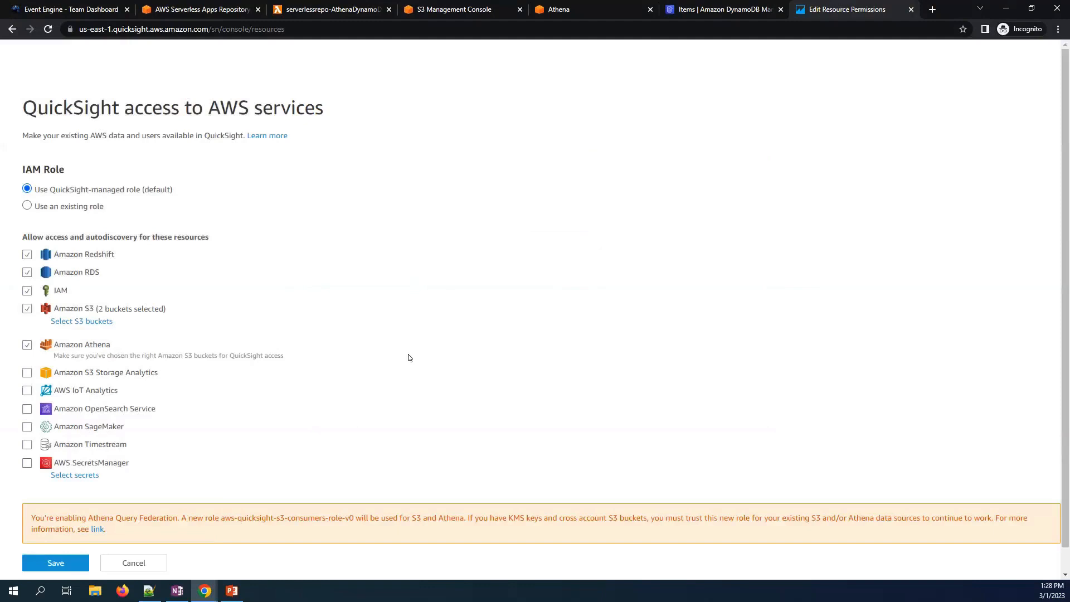
{"action": "left_click", "coordinate": [45, 564]}
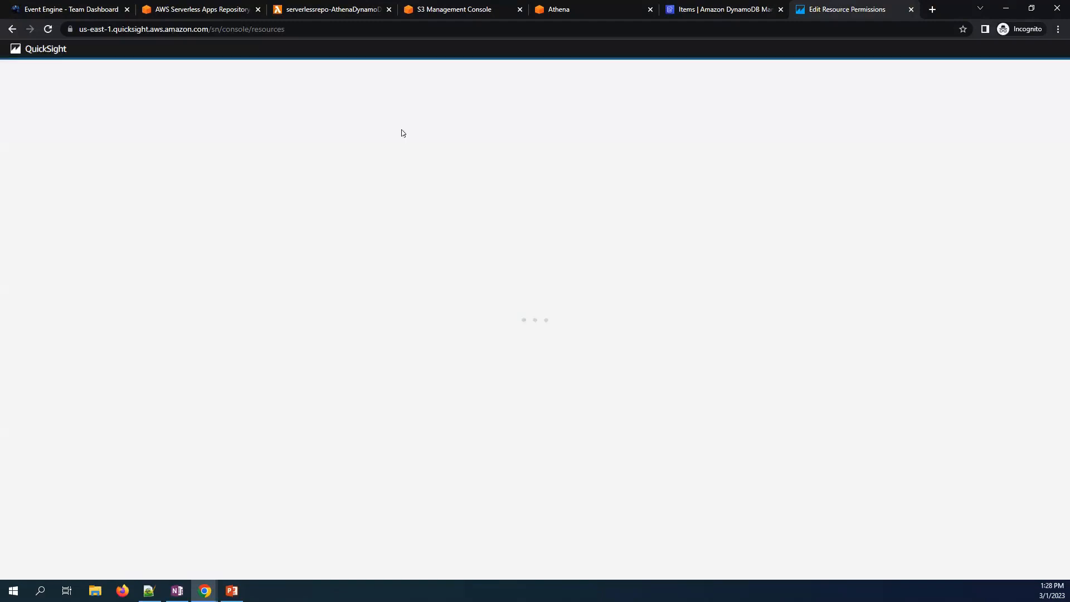
{"action": "left_click", "coordinate": [588, 13]}
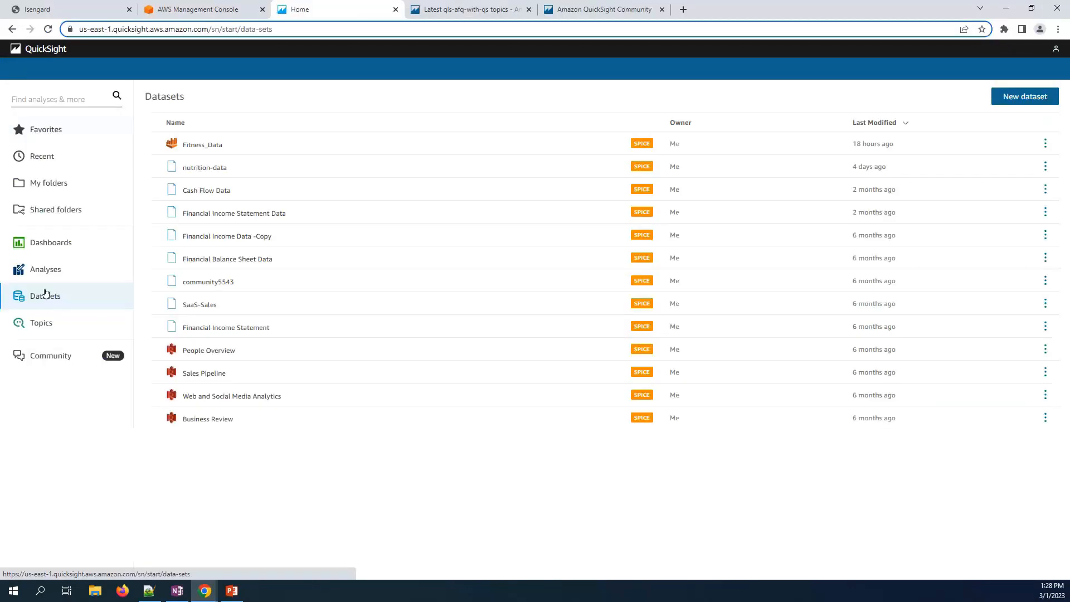
- Start a new dataset from a new Athena data source
{"action": "left_click", "coordinate": [1023, 97]}
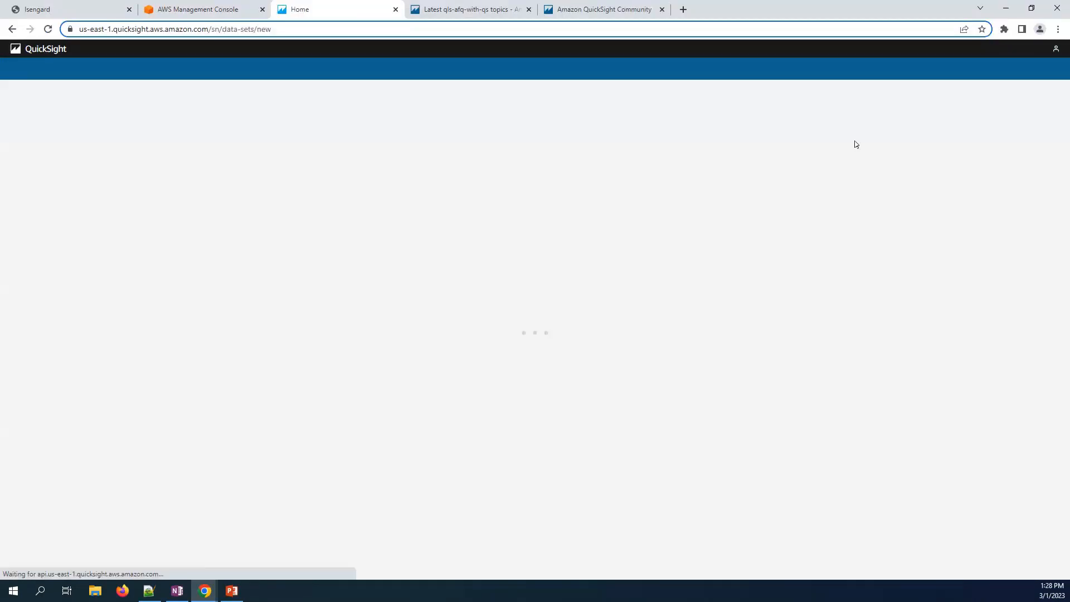
{"action": "scroll", "coordinate": [299, 287], "scroll_direction": "down", "scroll_amount": 3}
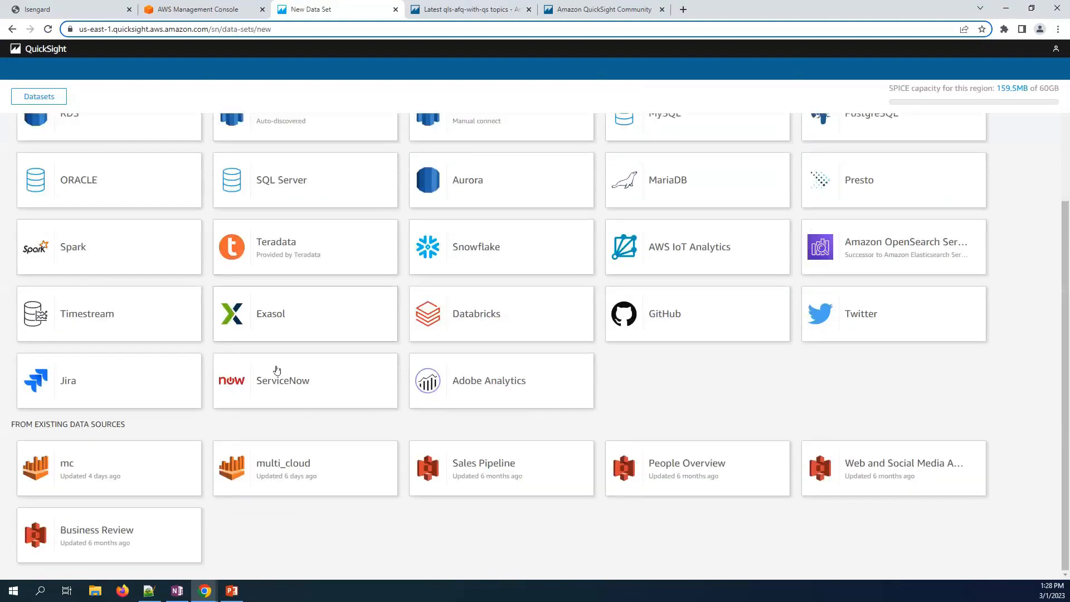
{"action": "scroll", "coordinate": [686, 220], "scroll_direction": "up", "scroll_amount": 3}
{"action": "scroll", "coordinate": [545, 275], "scroll_direction": "down", "scroll_amount": 3}
{"action": "scroll", "coordinate": [625, 221], "scroll_direction": "up", "scroll_amount": 3}
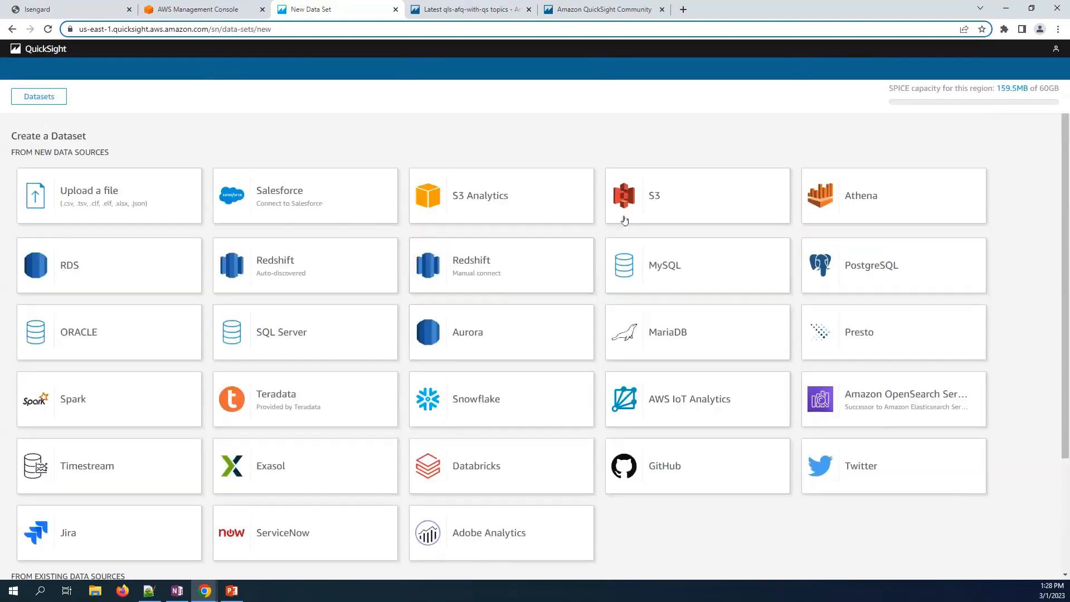
{"action": "left_click", "coordinate": [856, 199]}
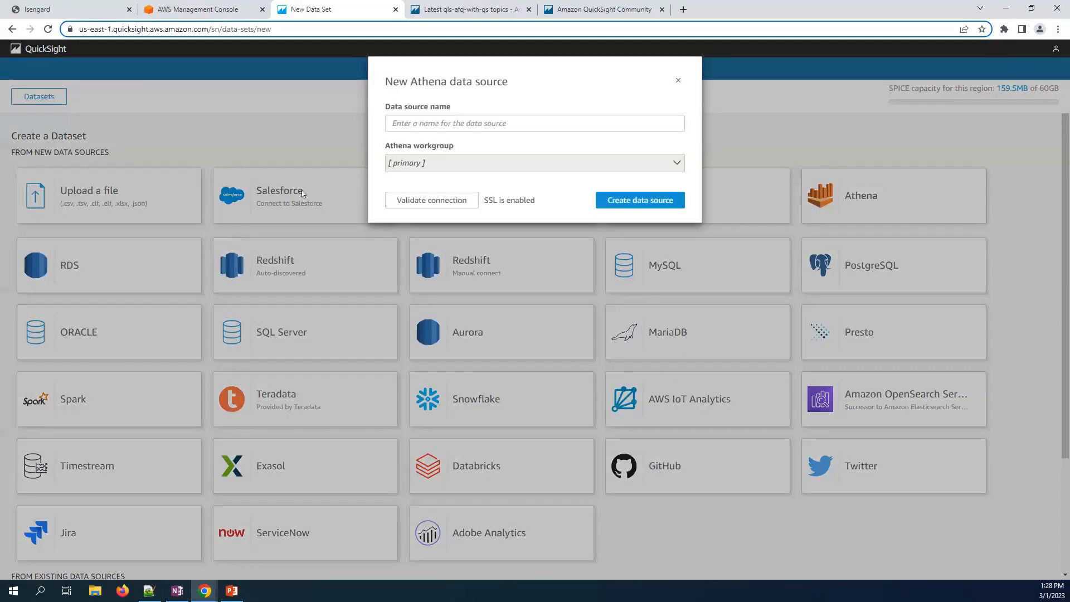
- Name the data source Multicloud, validate the connection, and create it
{"action": "left_click", "coordinate": [392, 123]}
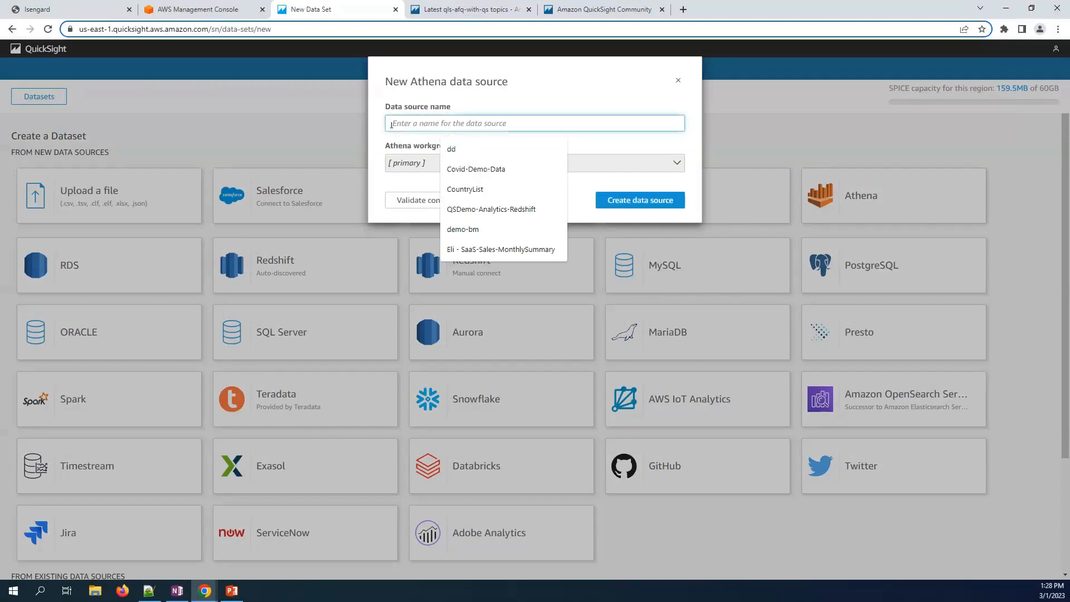
{"action": "type", "text": "Multicloud"}
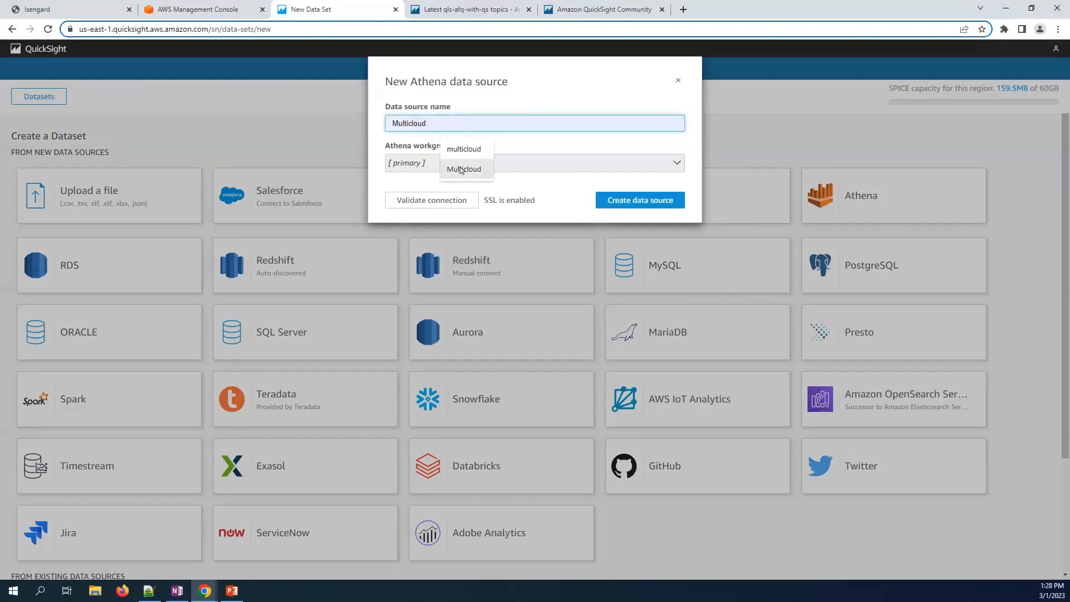
{"action": "left_click", "coordinate": [462, 169]}
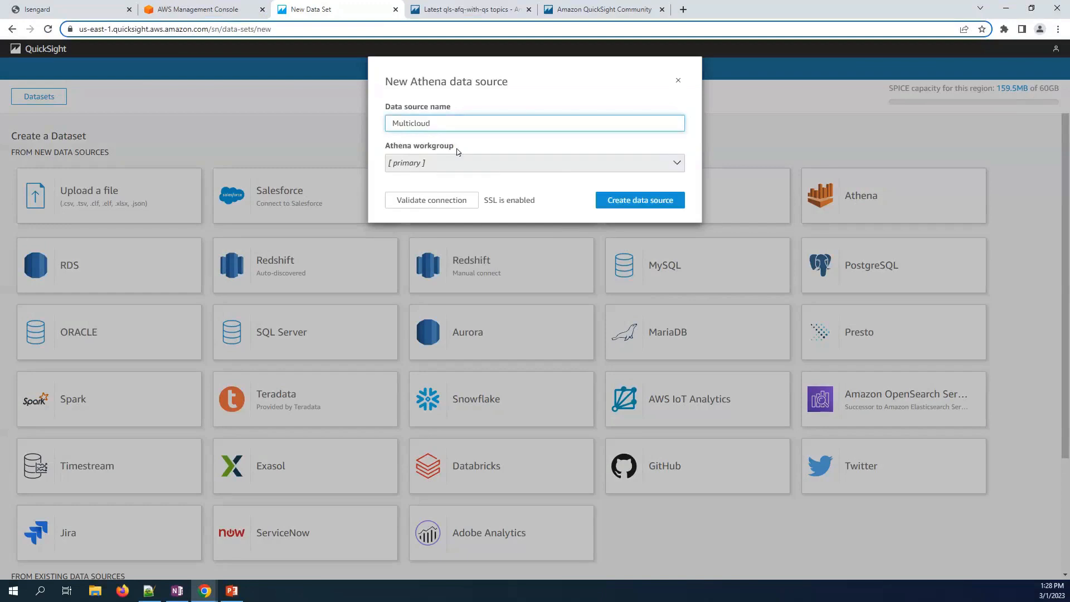
{"action": "left_click", "coordinate": [444, 201]}
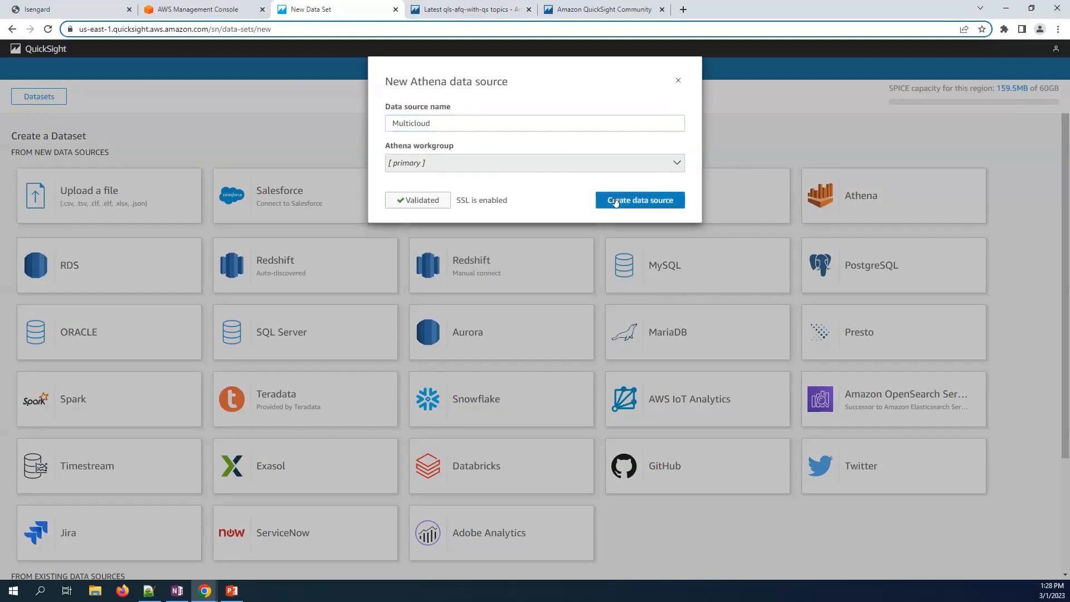
{"action": "left_click", "coordinate": [615, 201]}
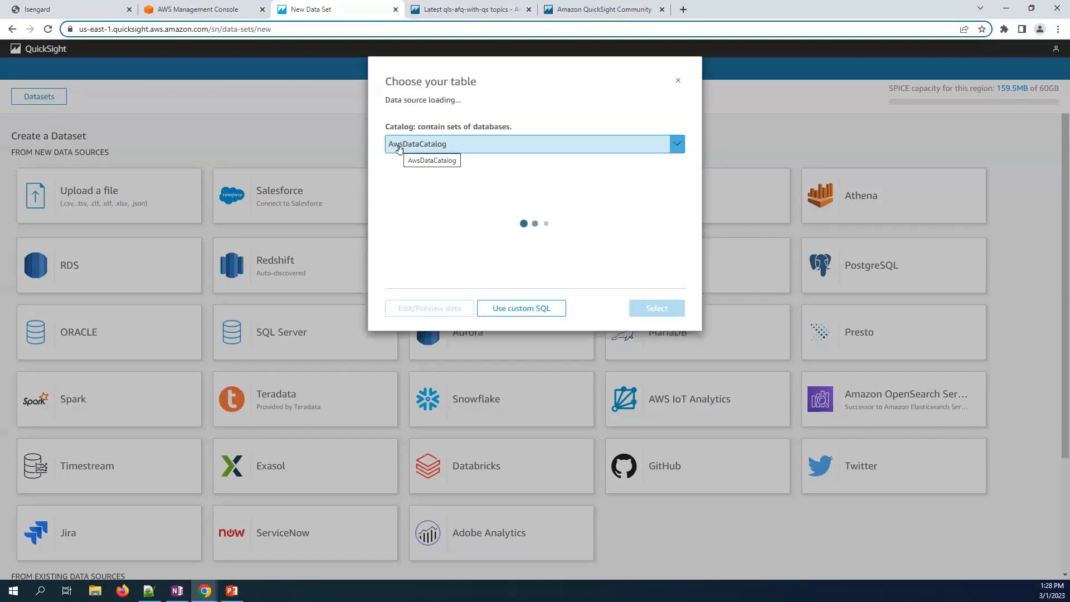
- Pick AZ_FITNESS_DAILY_SUMMARY from catalog afq_azure_demo, database dbo, and open it in Edit/Preview
{"action": "left_click", "coordinate": [478, 143]}
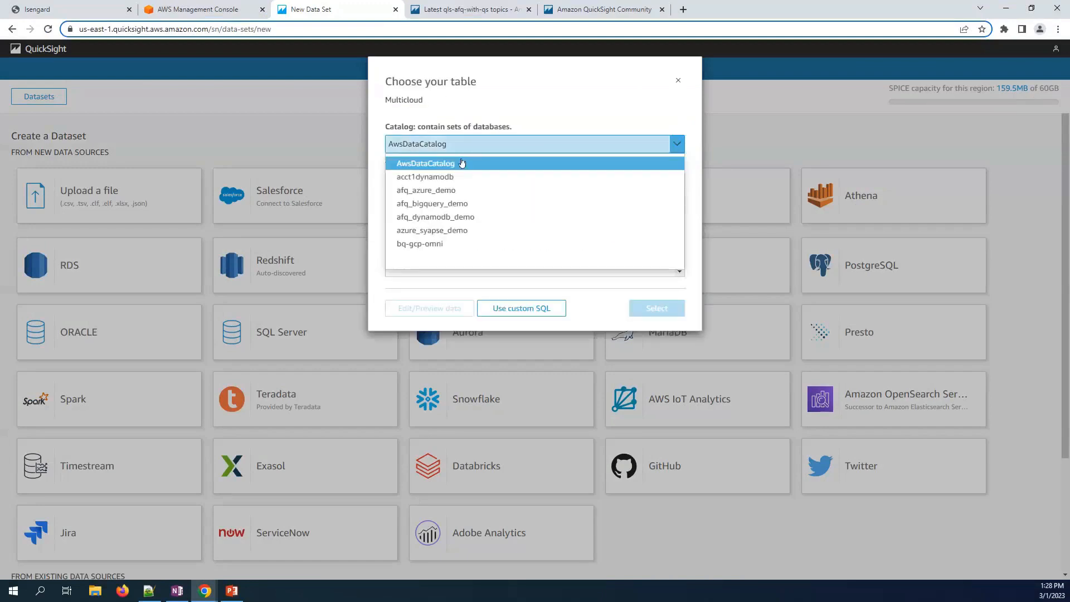
{"action": "left_click", "coordinate": [437, 192]}
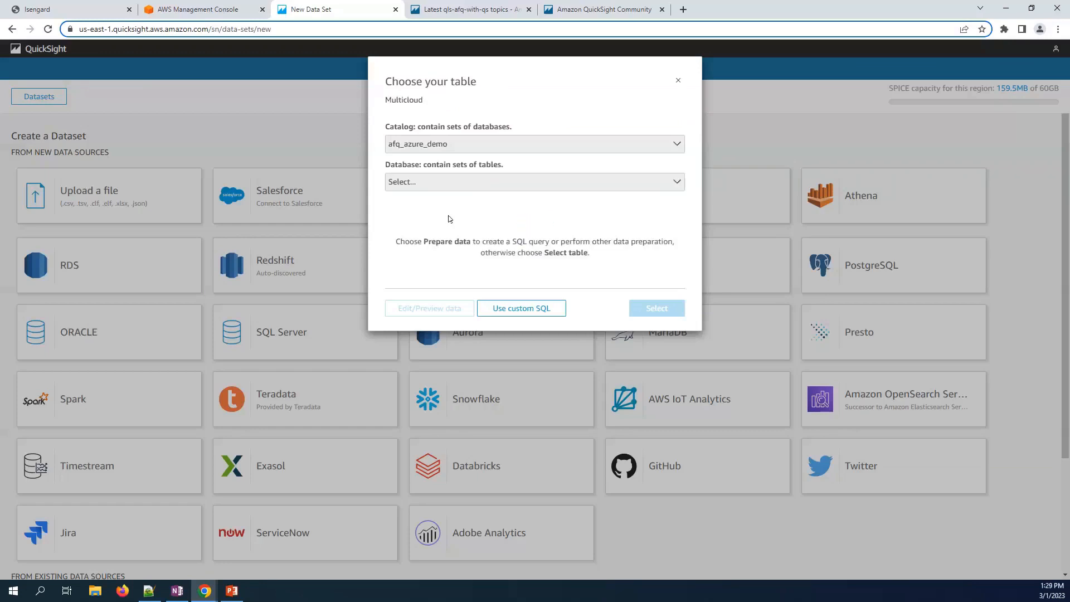
{"action": "left_click", "coordinate": [435, 182]}
{"action": "left_click", "coordinate": [419, 218]}
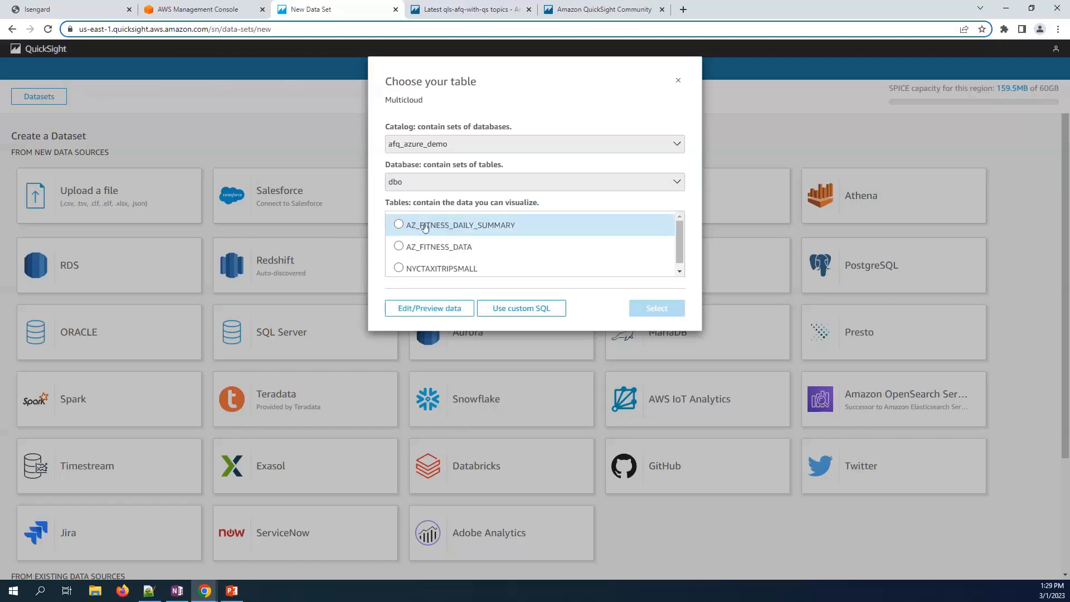
{"action": "left_click", "coordinate": [424, 226]}
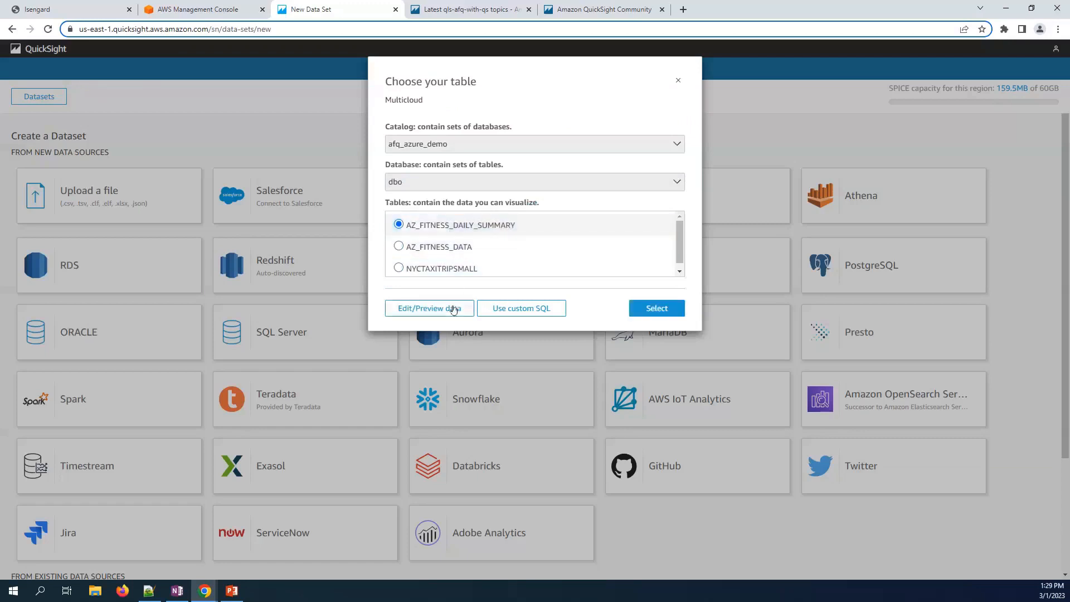
{"action": "left_click", "coordinate": [453, 310]}
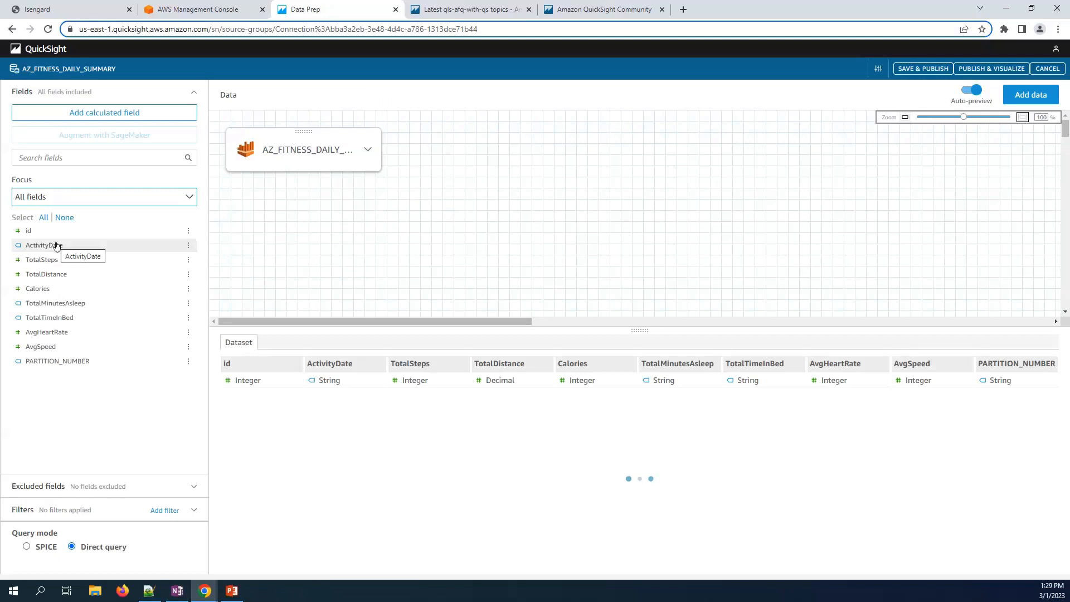
- Change the ActivityDate field's name to ActivityDateString in data prep
{"action": "left_click", "coordinate": [189, 247]}
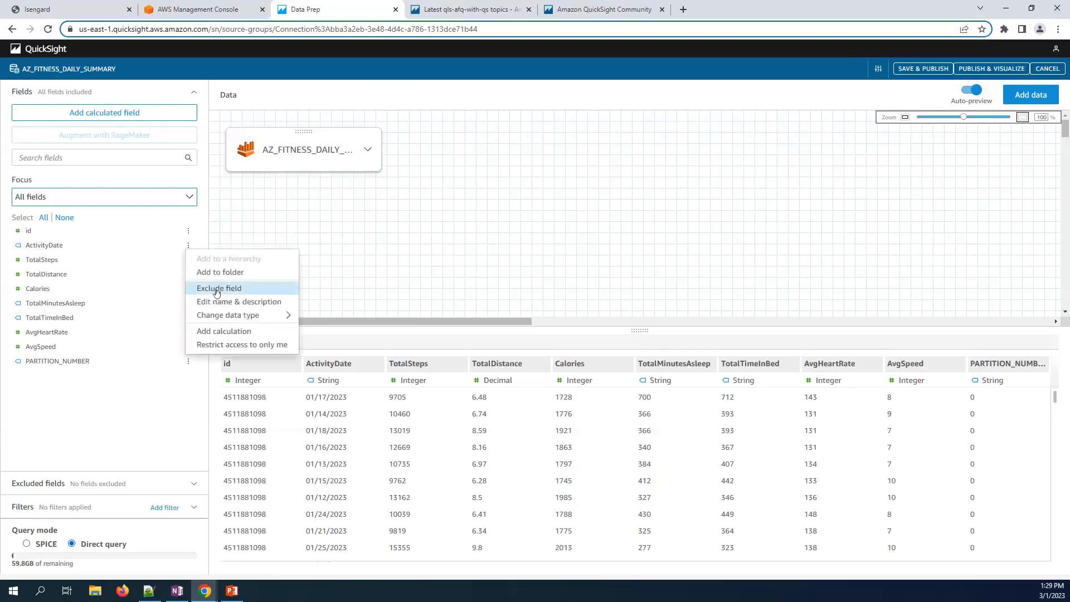
{"action": "mouse_move", "coordinate": [216, 313]}
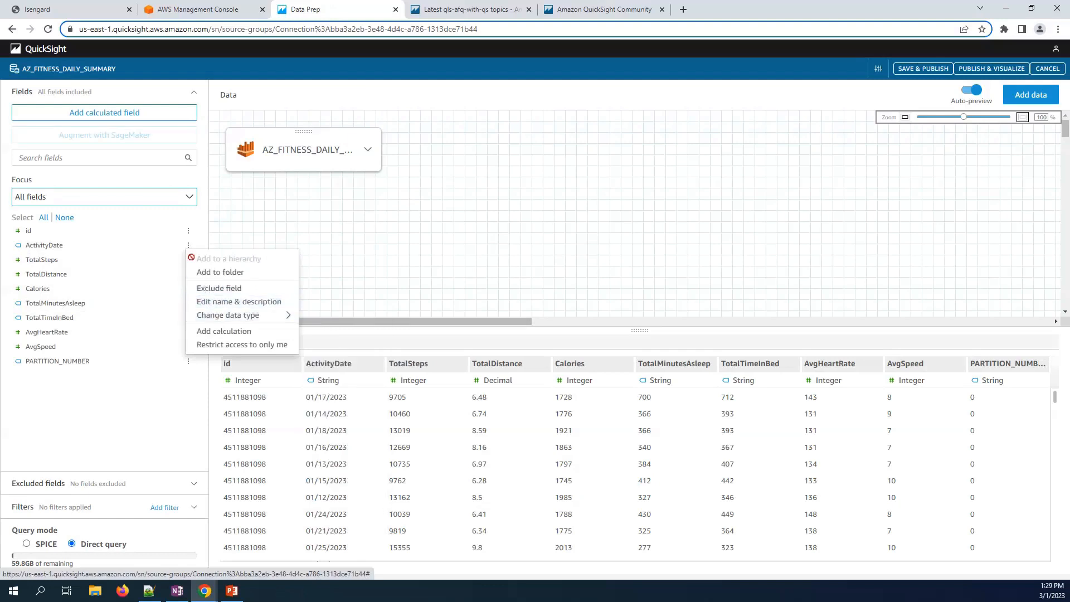
{"action": "left_click", "coordinate": [234, 220]}
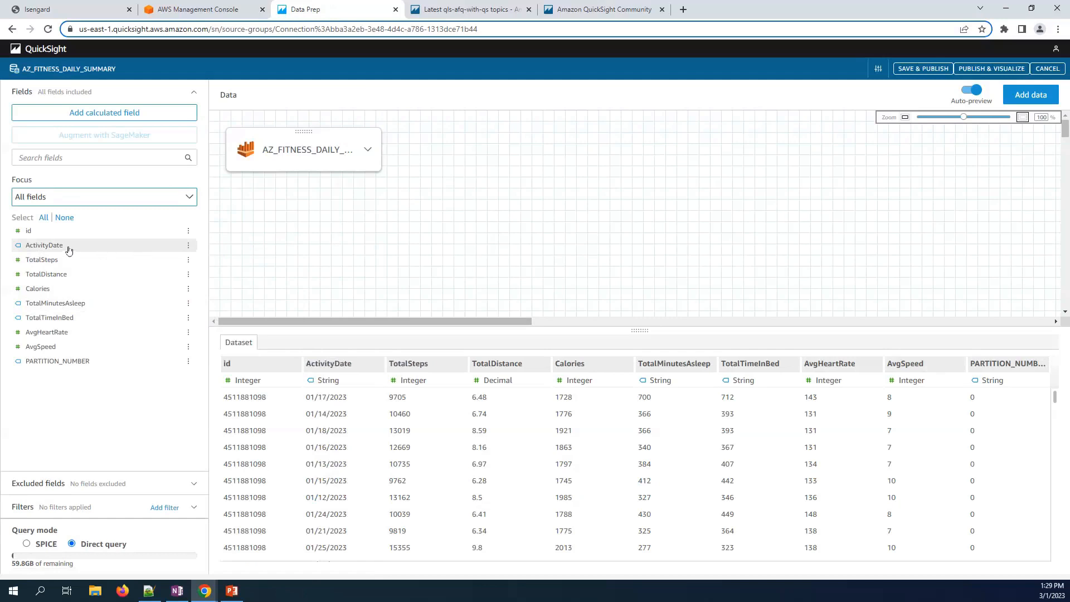
{"action": "left_click", "coordinate": [189, 245]}
{"action": "left_click", "coordinate": [220, 303]}
{"action": "left_click", "coordinate": [447, 122]}
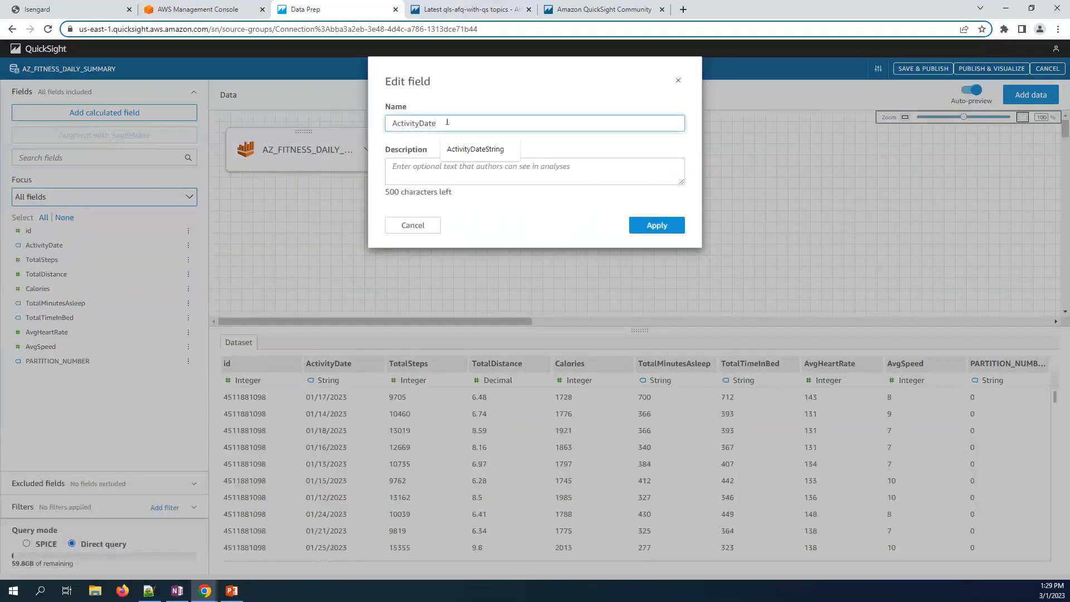
{"action": "left_click", "coordinate": [490, 149]}
{"action": "left_click", "coordinate": [652, 229]}
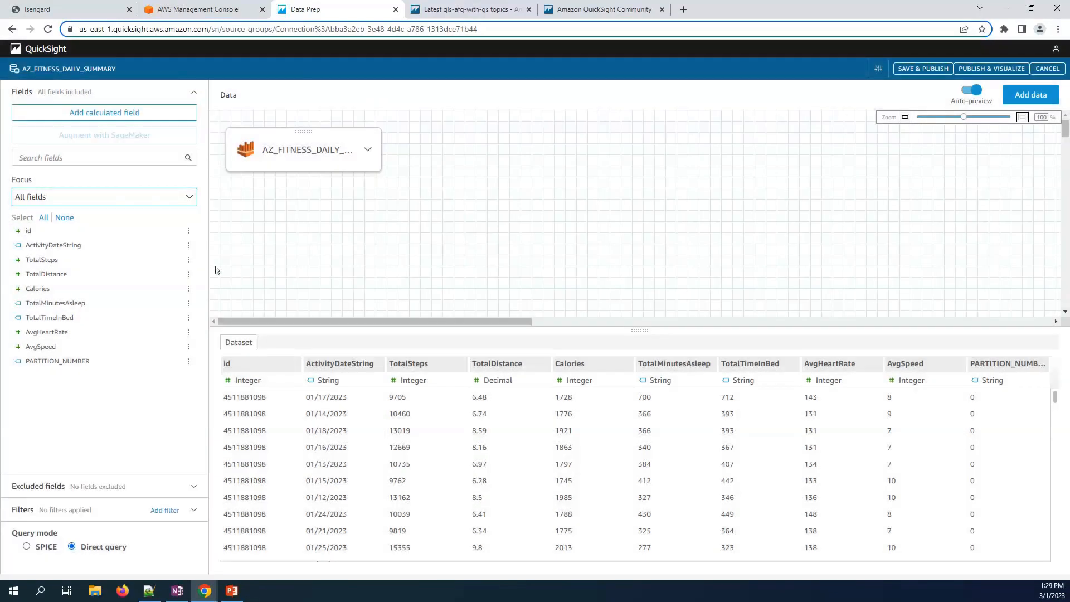
- Add calculated field ActivityDate with formula parseDate({ActivityDateString},'MM/dd/yyyy')
{"action": "left_click", "coordinate": [62, 113]}
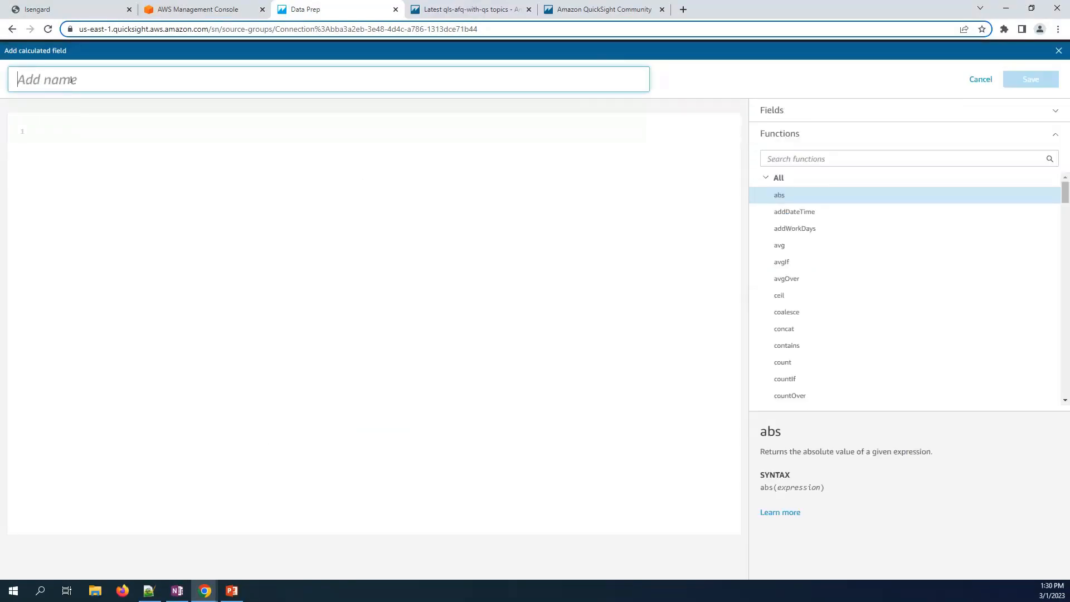
{"action": "type", "text": "ActivityDate"}
{"action": "left_click", "coordinate": [91, 137]}
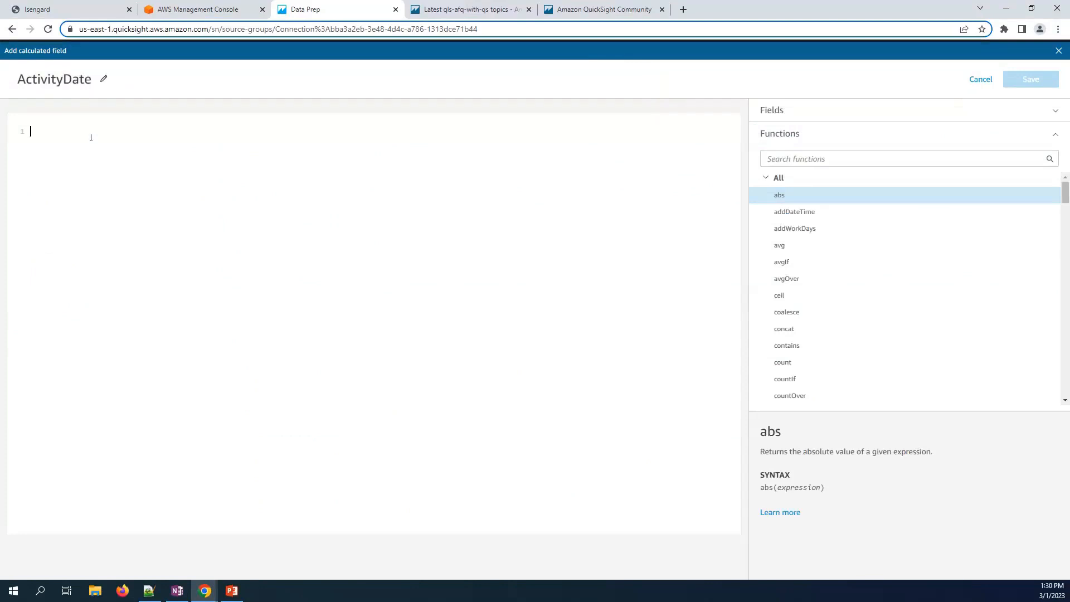
{"action": "type", "text": "par"}
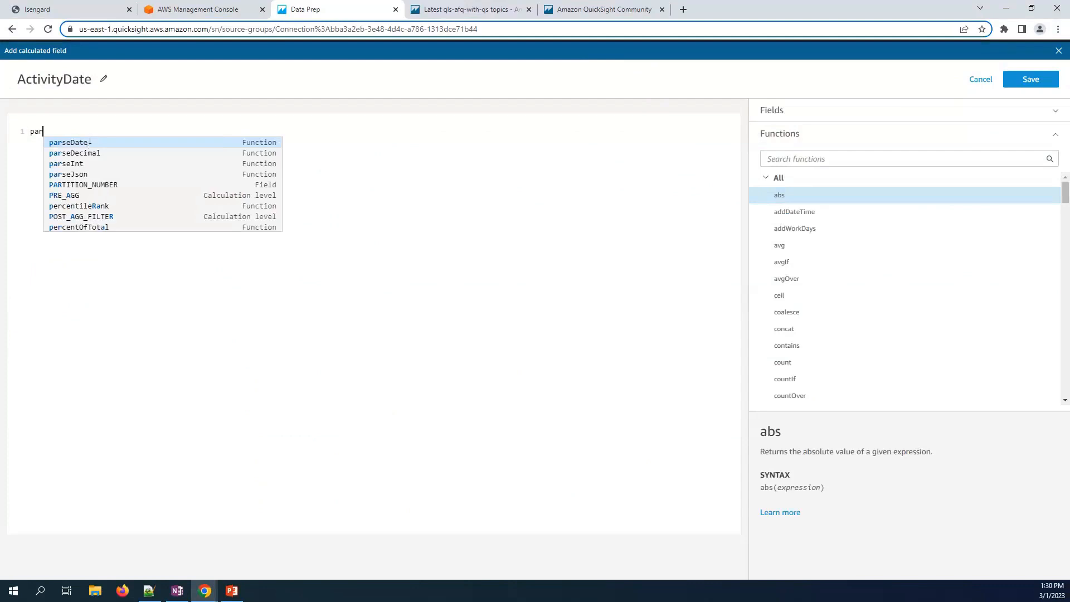
{"action": "left_click", "coordinate": [84, 141]}
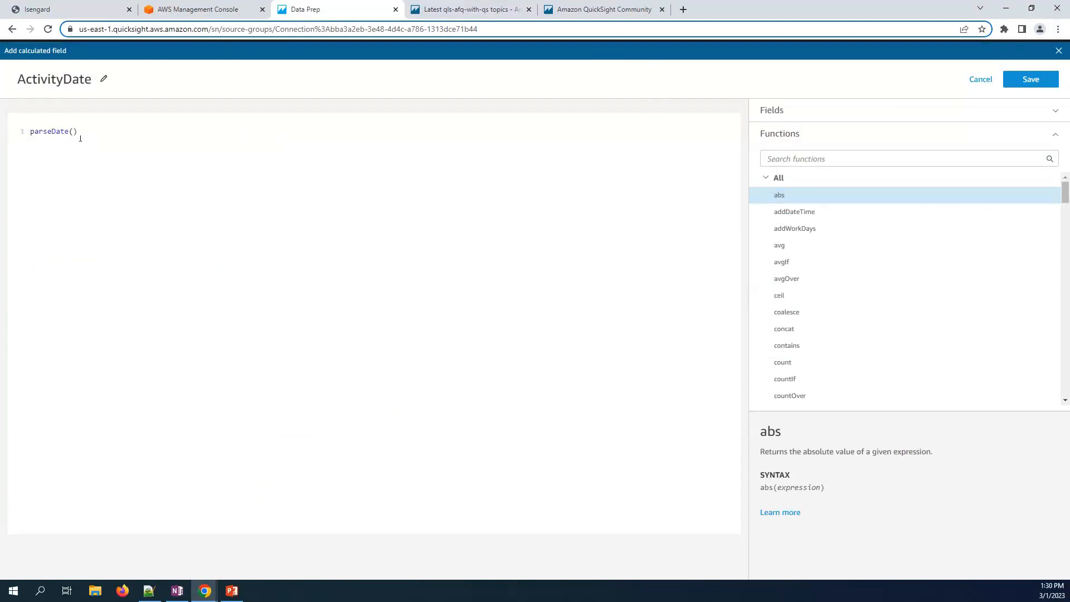
{"action": "left_click", "coordinate": [788, 118]}
{"action": "left_click", "coordinate": [804, 190]}
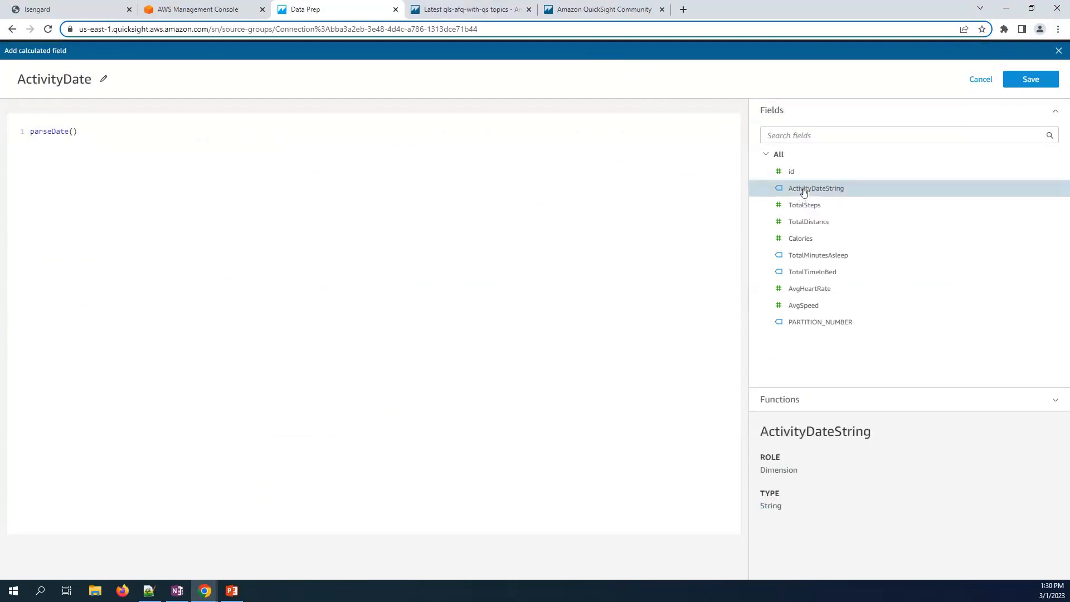
{"action": "type", "text": ","}
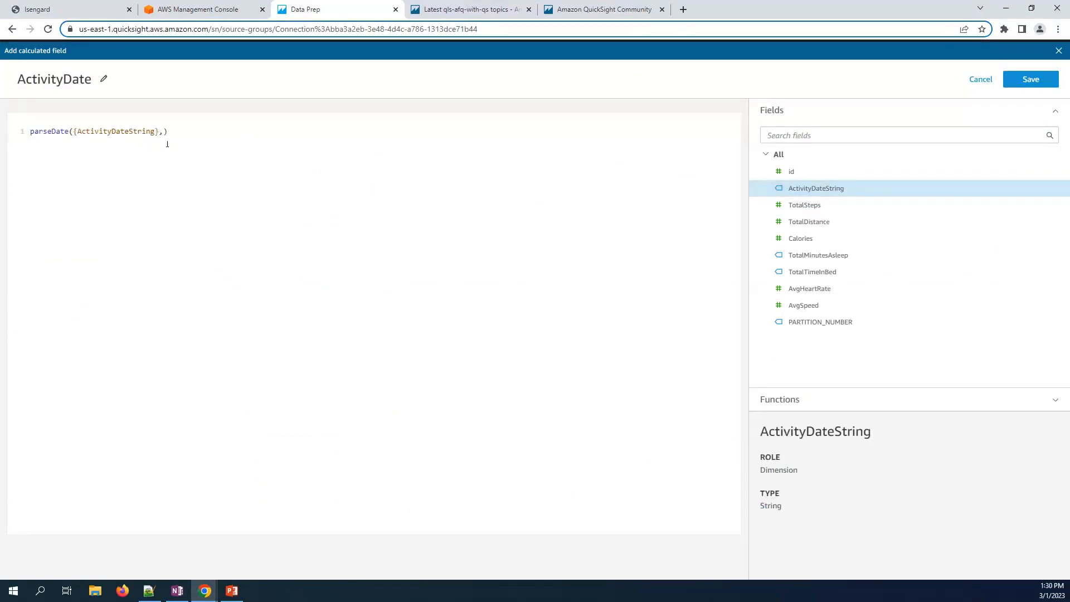
{"action": "type", "text": "'MM/dd/yyyy'"}
{"action": "left_click", "coordinate": [1028, 79]}
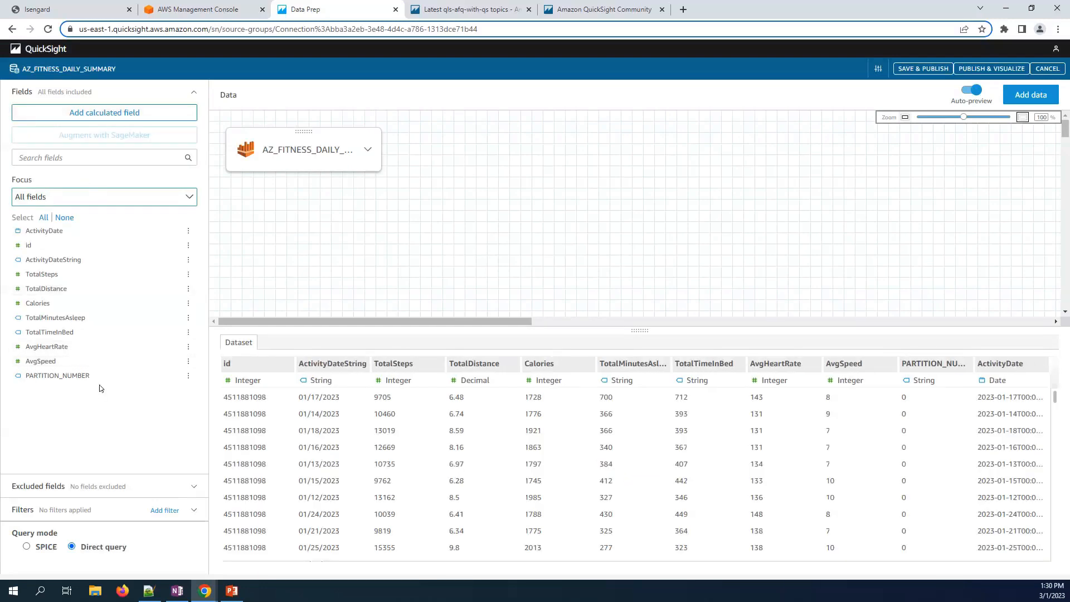
- Choose to add more data from the Multicloud data source
{"action": "left_click", "coordinate": [1027, 98]}
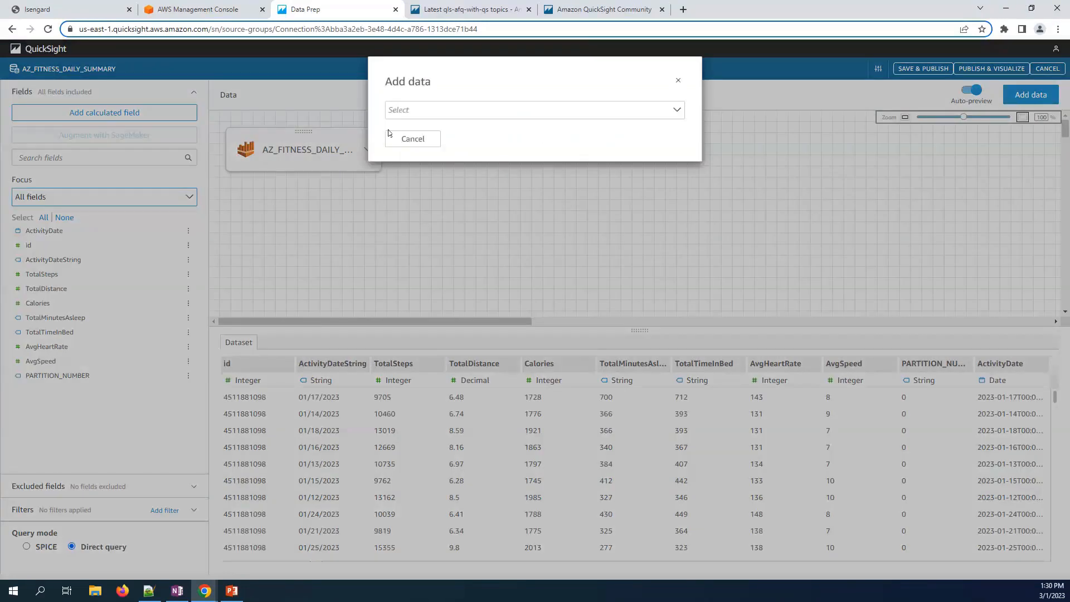
{"action": "left_click", "coordinate": [394, 113]}
{"action": "left_click", "coordinate": [406, 142]}
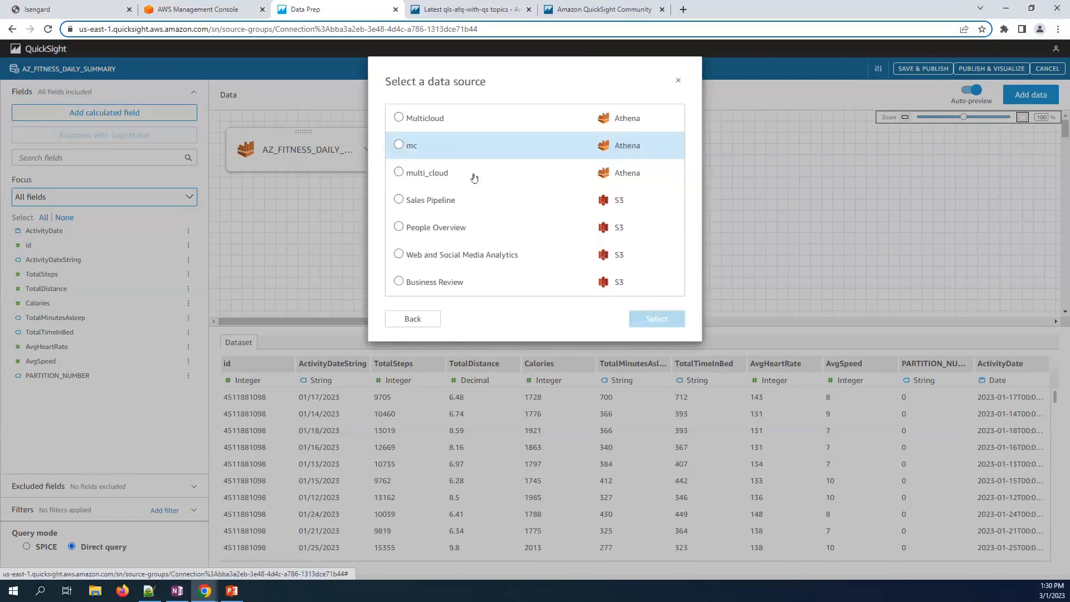
{"action": "left_click", "coordinate": [424, 119]}
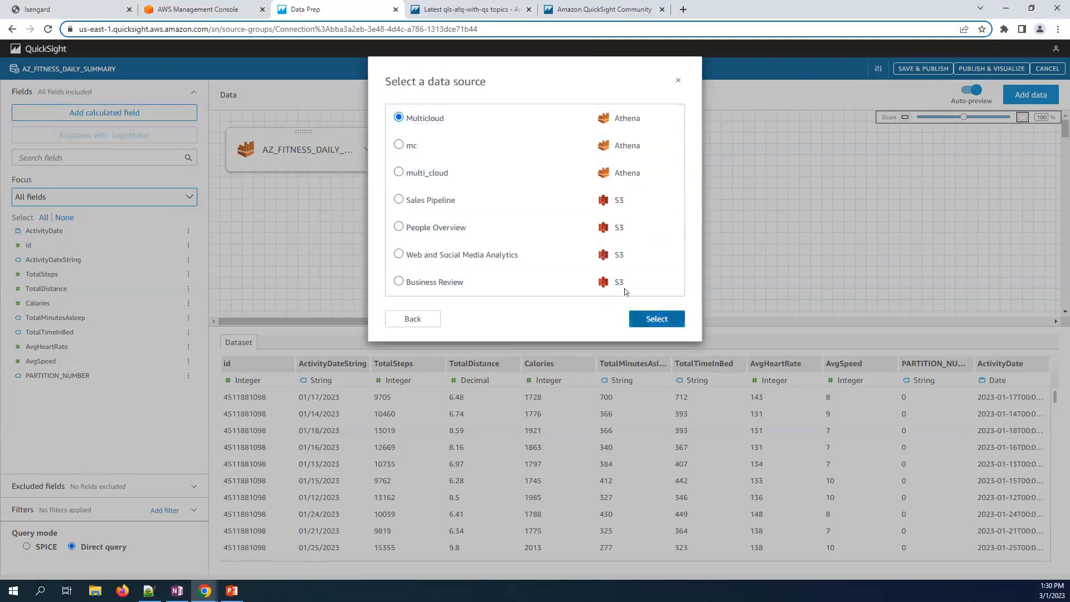
{"action": "left_click", "coordinate": [656, 318]}
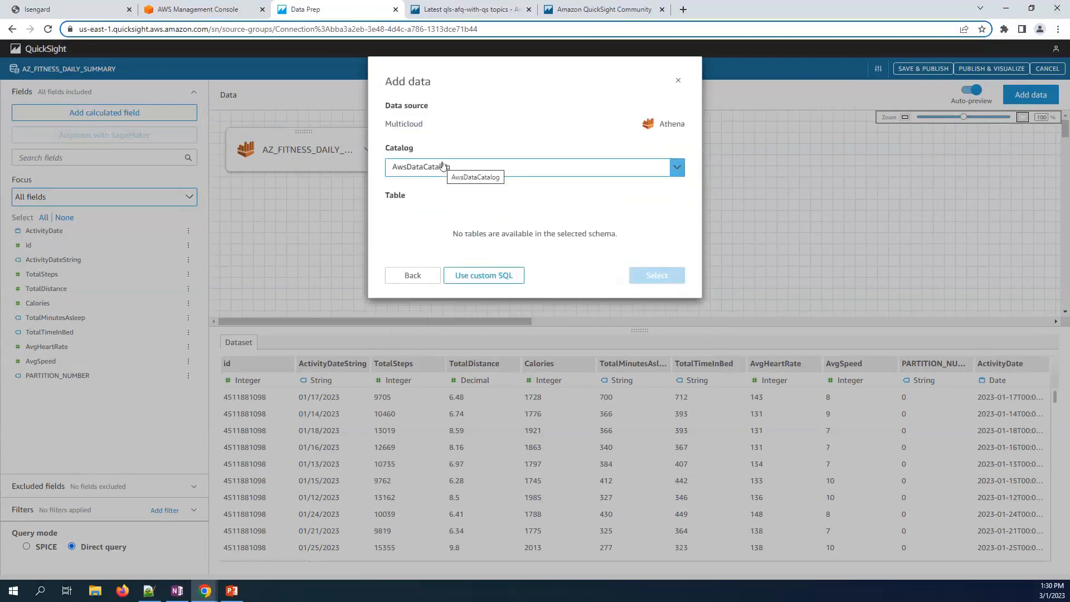
- Add daily_nutrition_data from afq_bigquery_demo's healthcare database to the canvas
{"action": "left_click", "coordinate": [447, 169]}
{"action": "left_click", "coordinate": [447, 169]}
{"action": "left_click", "coordinate": [447, 169]}
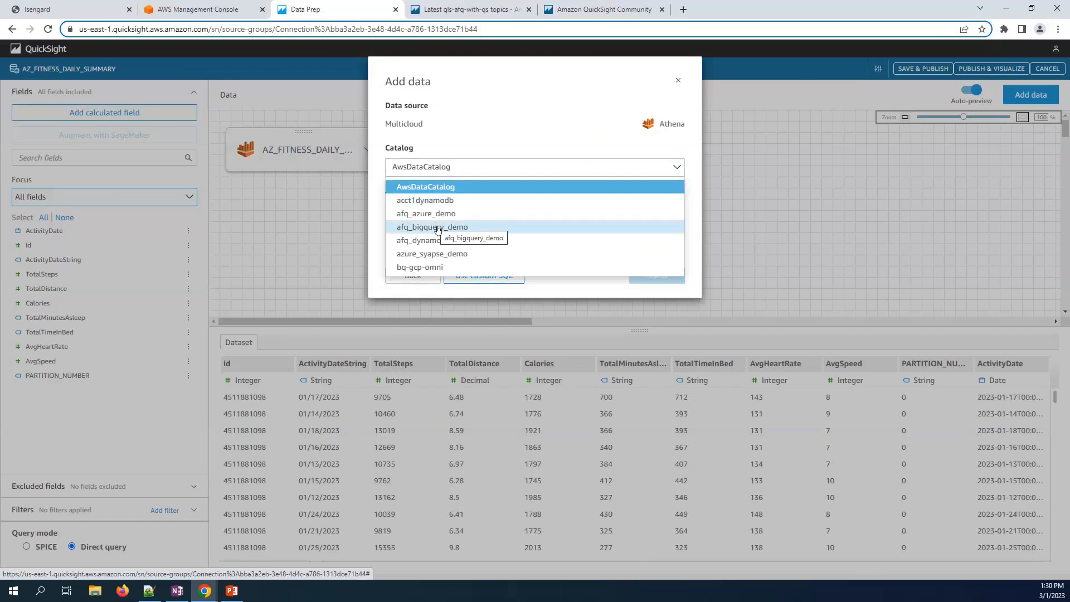
{"action": "left_click", "coordinate": [438, 228]}
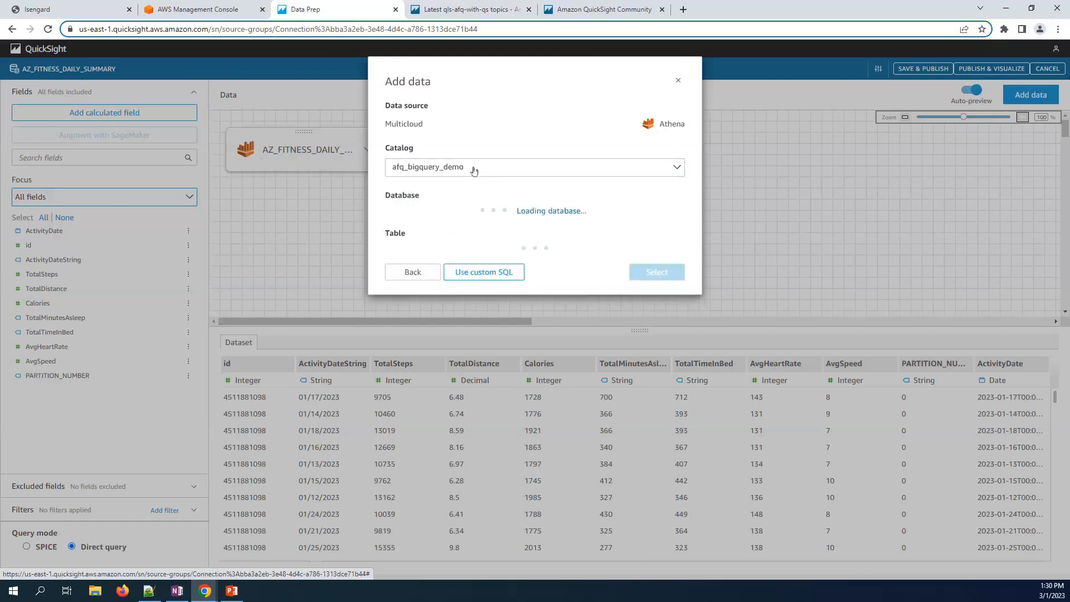
{"action": "left_click", "coordinate": [461, 215]}
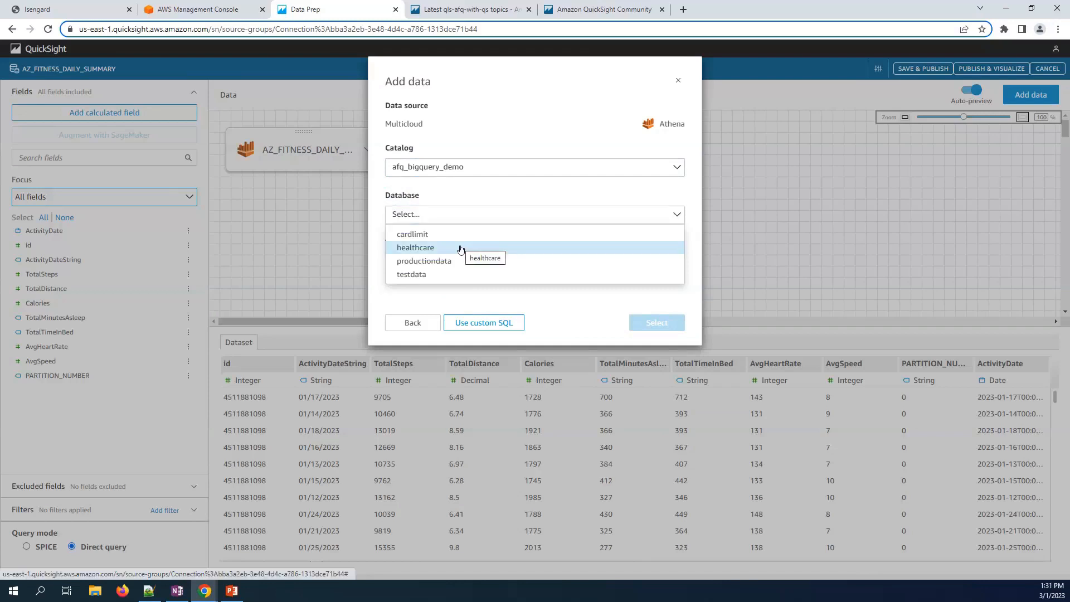
{"action": "left_click", "coordinate": [460, 249]}
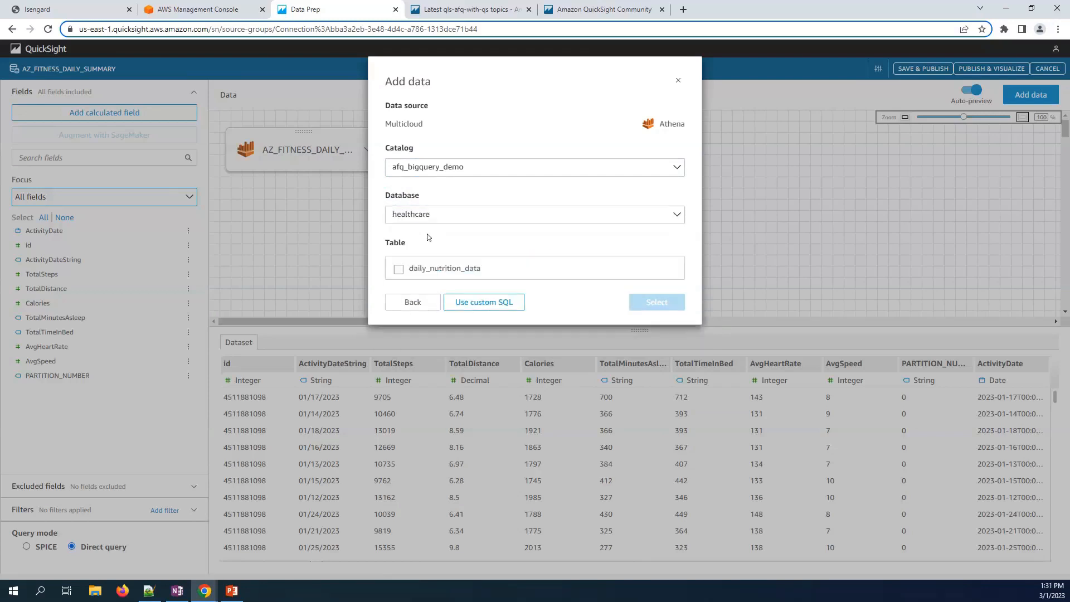
{"action": "left_click", "coordinate": [403, 272]}
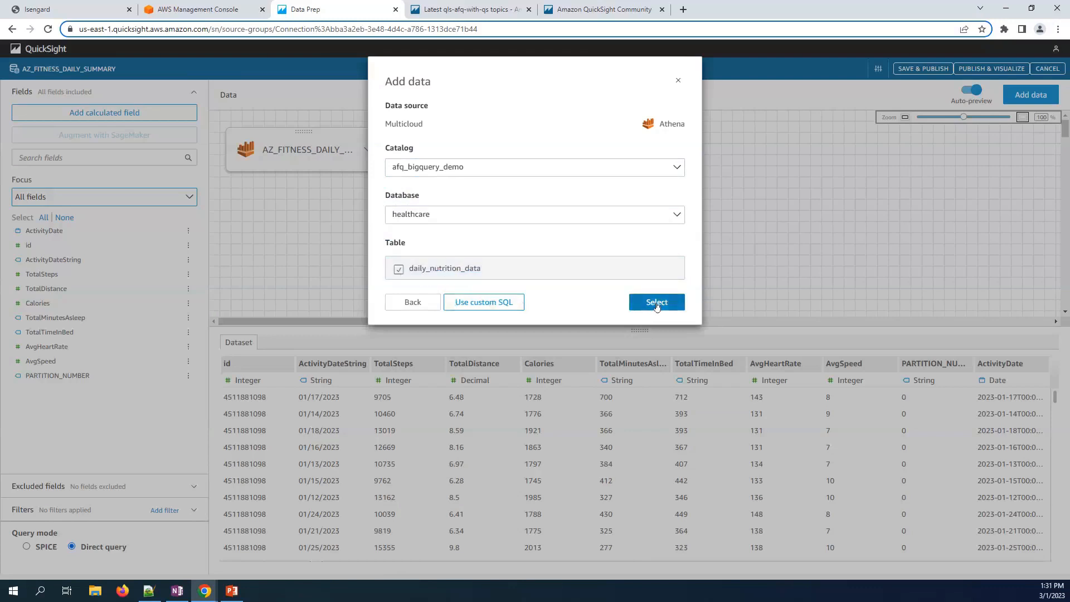
{"action": "left_click", "coordinate": [657, 302]}
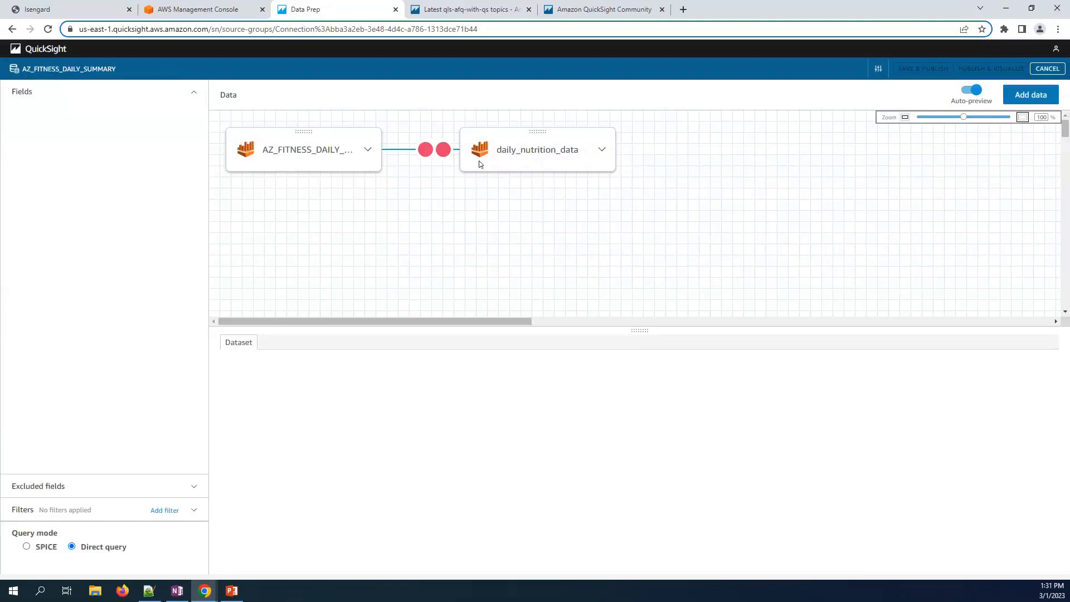
- Join AZ_FITNESS_DAILY_SUMMARY to daily_nutrition_data as an inner join on id = gbq_id
{"action": "left_click", "coordinate": [433, 150]}
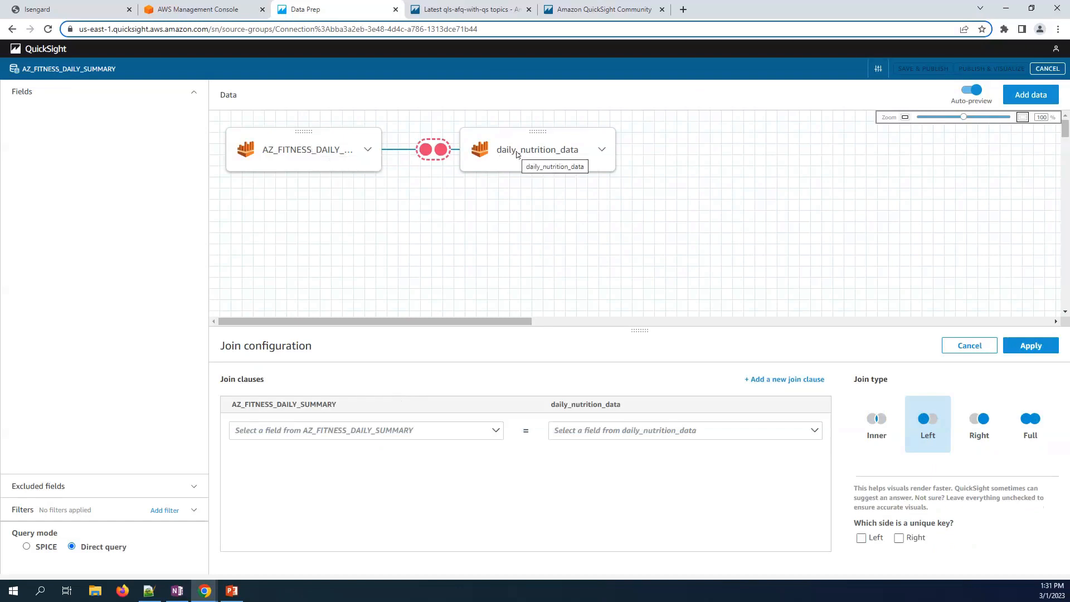
{"action": "left_click", "coordinate": [351, 435]}
{"action": "left_click", "coordinate": [304, 481]}
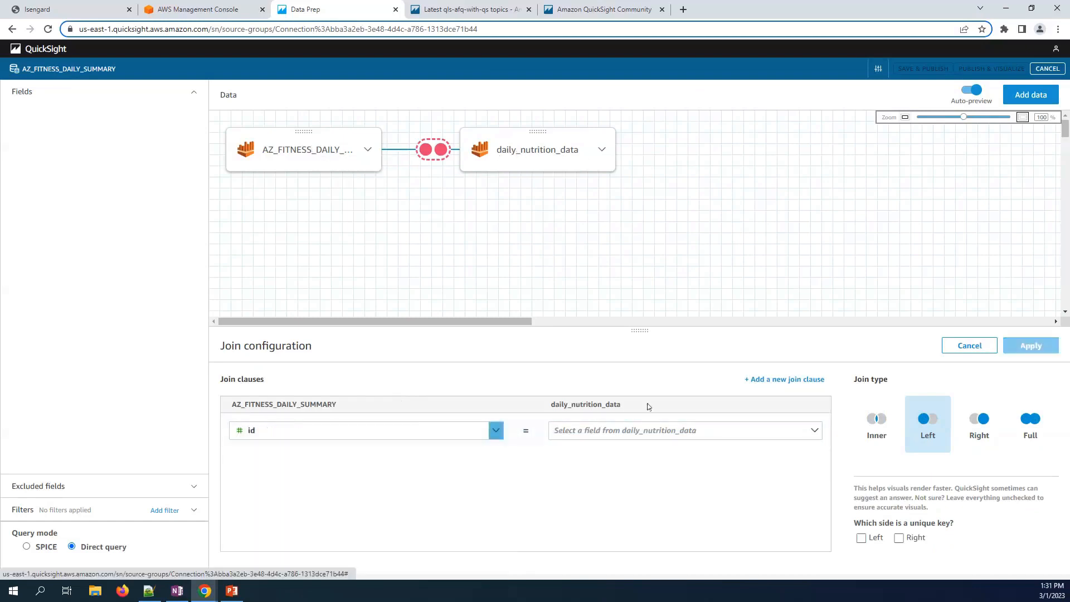
{"action": "left_click", "coordinate": [642, 431]}
{"action": "left_click", "coordinate": [602, 484]}
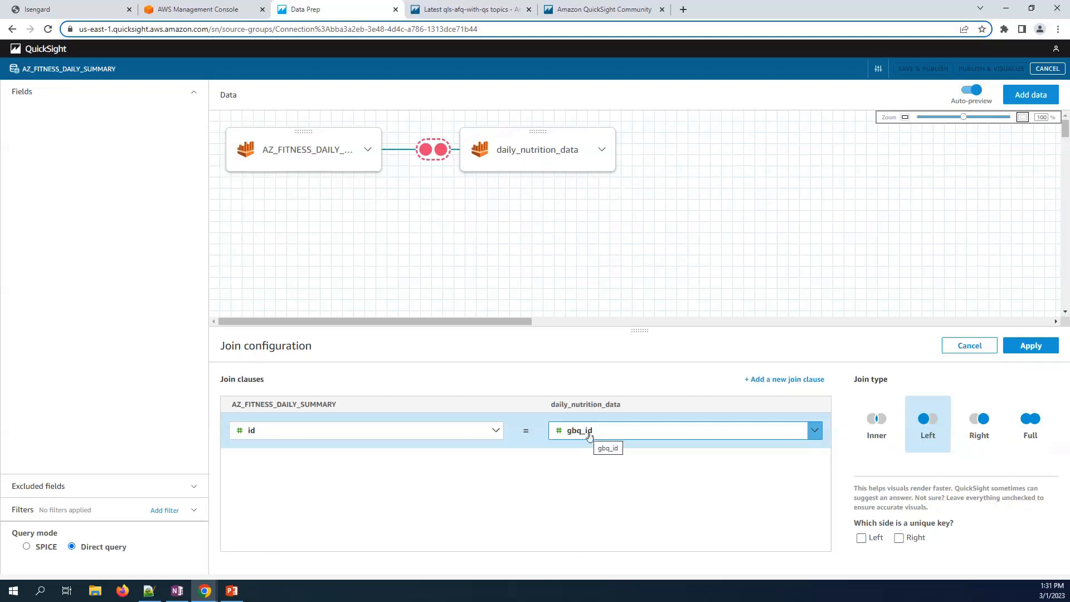
{"action": "left_click", "coordinate": [875, 436]}
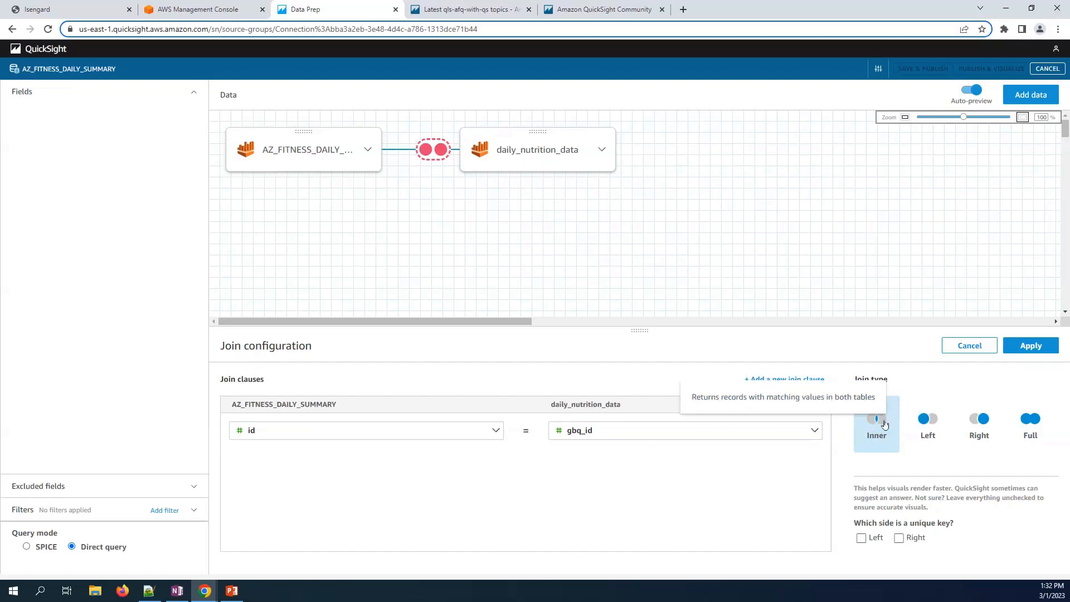
{"action": "left_click", "coordinate": [1025, 348]}
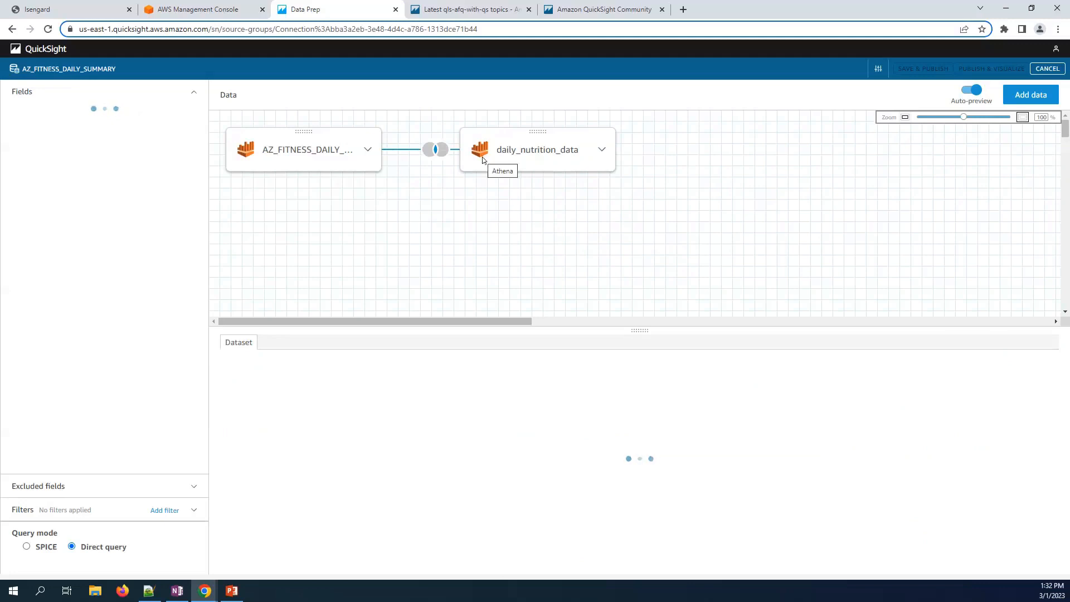
- Add another table to the dataset from the Multicloud data source
{"action": "left_click", "coordinate": [1016, 98]}
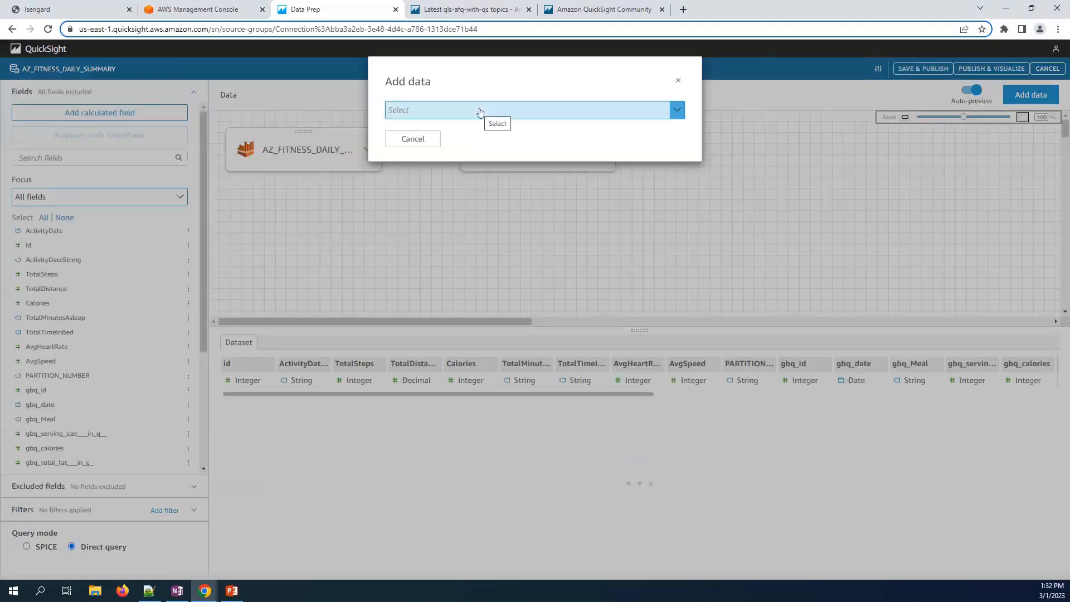
{"action": "left_click", "coordinate": [479, 111]}
{"action": "left_click", "coordinate": [461, 145]}
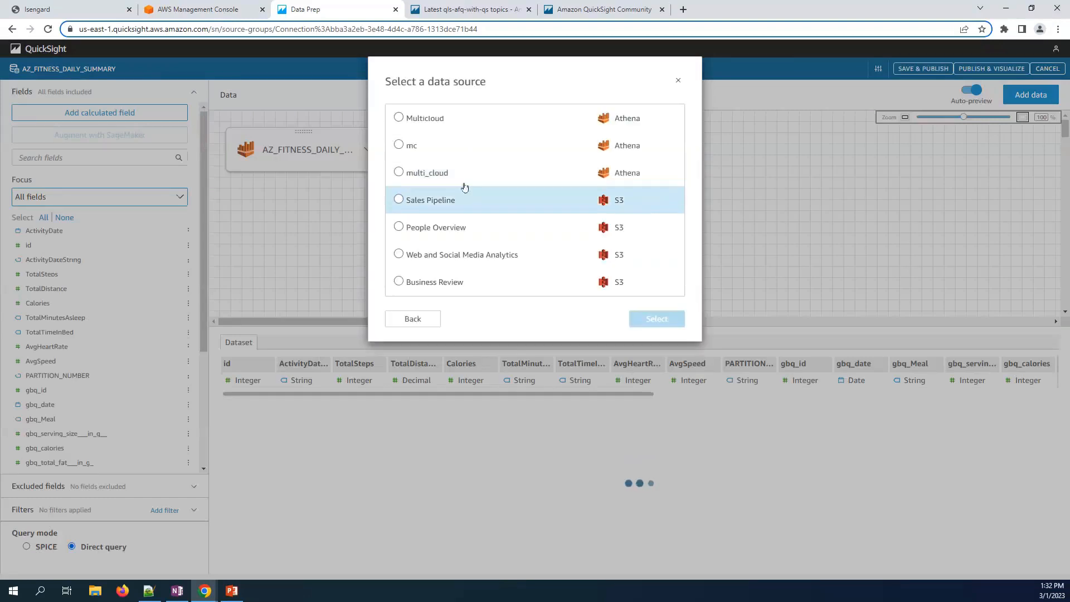
{"action": "left_click", "coordinate": [430, 118]}
{"action": "left_click", "coordinate": [646, 318]}
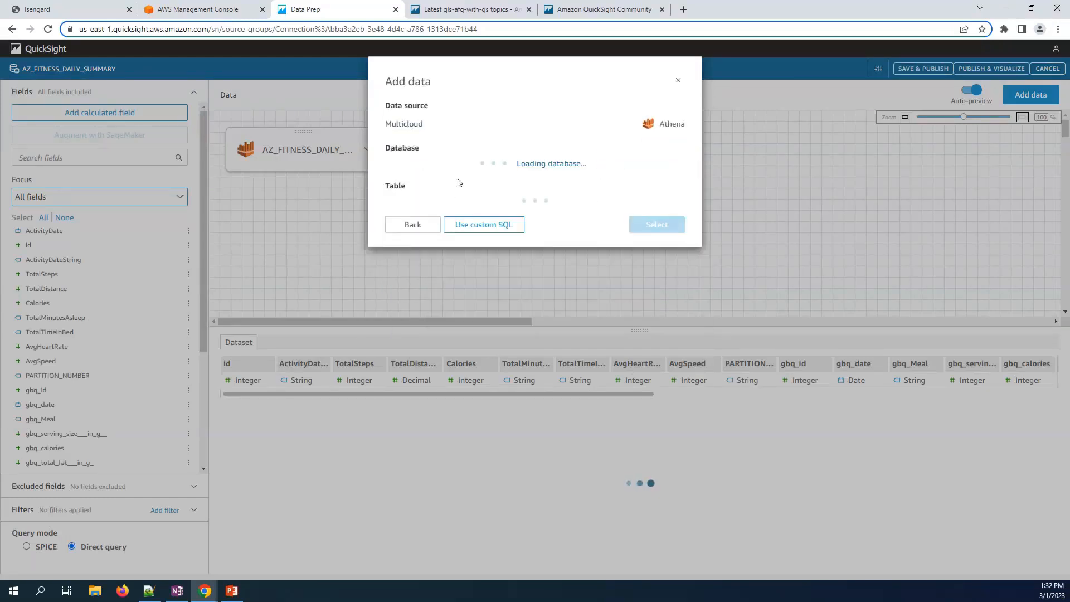
- Add the user_profile table from the afq_dynamodb_demo catalog's default database and open its join
{"action": "left_click", "coordinate": [438, 168]}
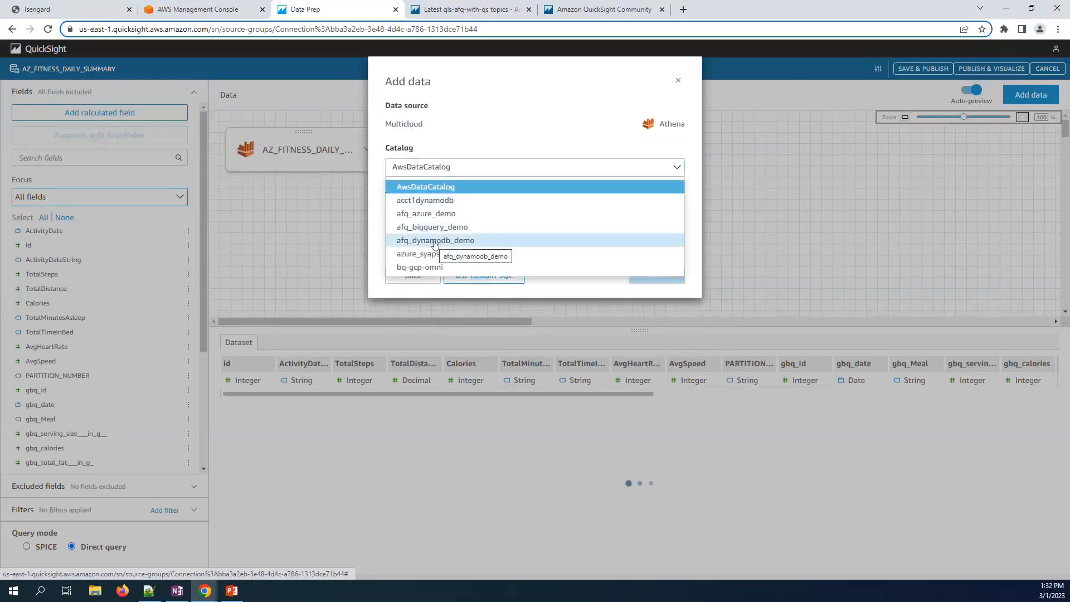
{"action": "left_click", "coordinate": [435, 243]}
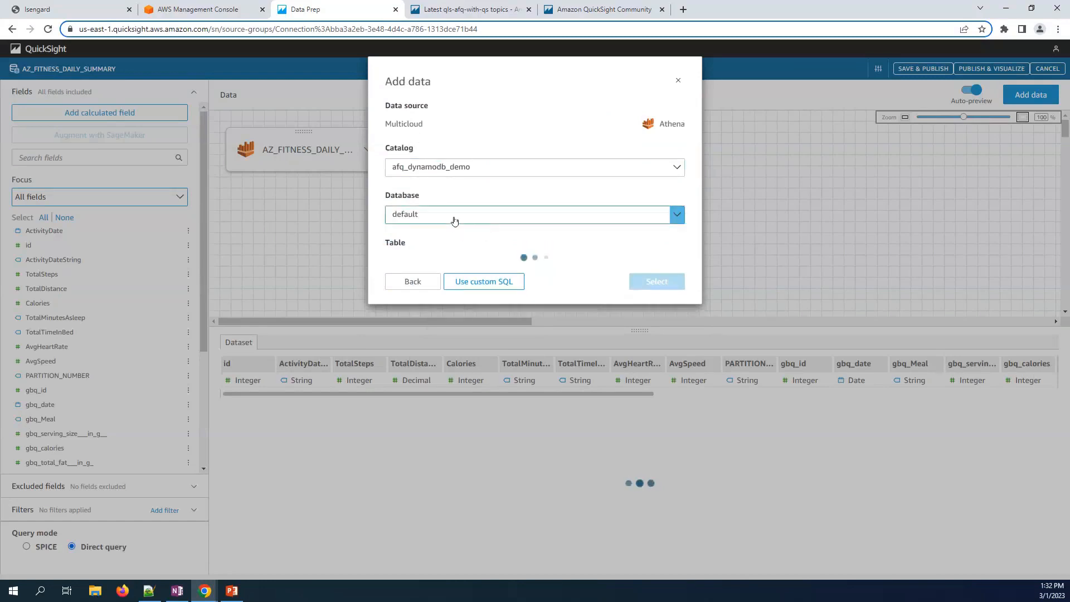
{"action": "left_click", "coordinate": [454, 220]}
{"action": "left_click", "coordinate": [450, 230]}
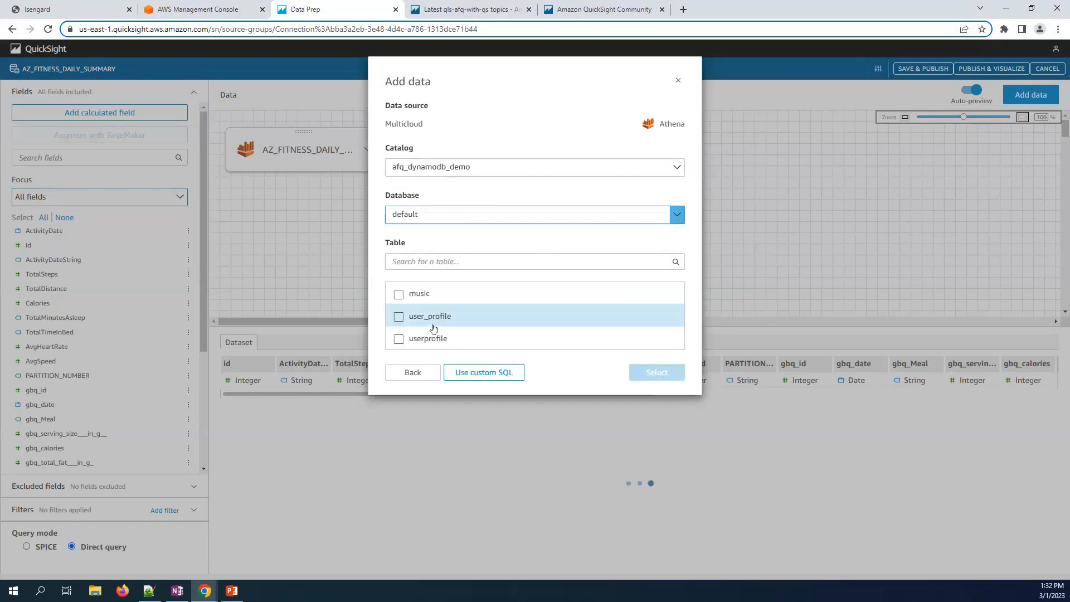
{"action": "left_click", "coordinate": [488, 325]}
{"action": "left_click", "coordinate": [640, 377]}
{"action": "left_click", "coordinate": [440, 239]}
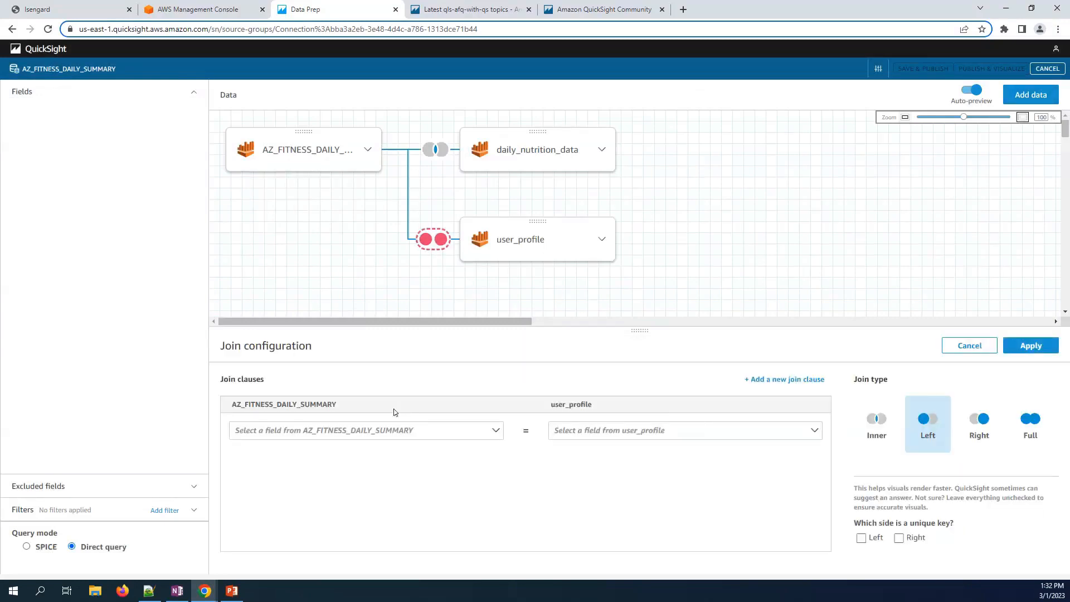
- Inner-join user_profile to AZ_FITNESS_DAILY_SUMMARY on id = id and apply it
{"action": "left_click", "coordinate": [389, 431]}
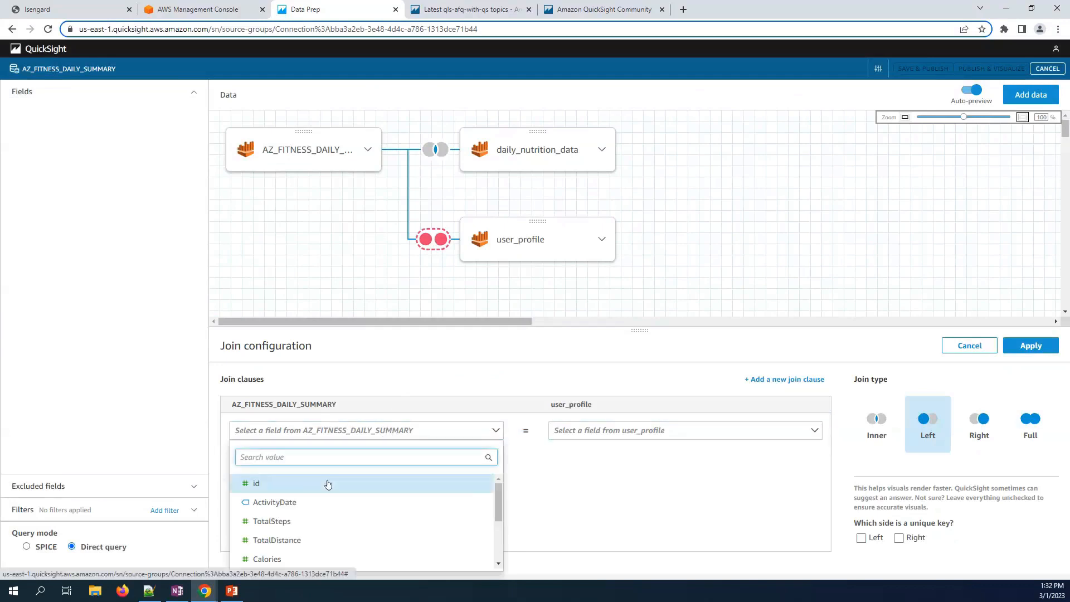
{"action": "left_click", "coordinate": [327, 484]}
{"action": "left_click", "coordinate": [648, 431]}
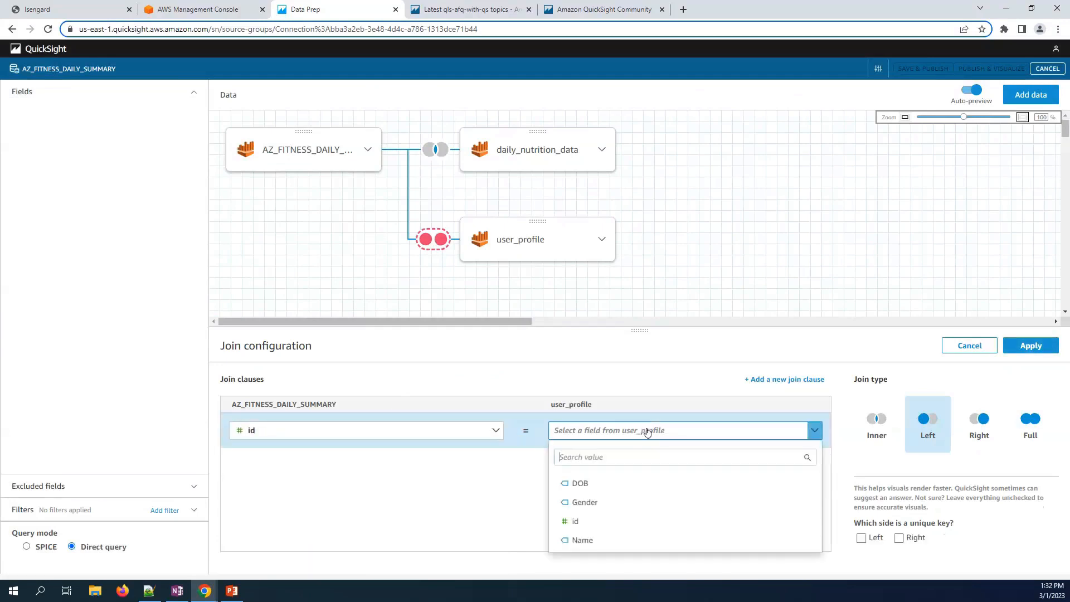
{"action": "left_click", "coordinate": [593, 522]}
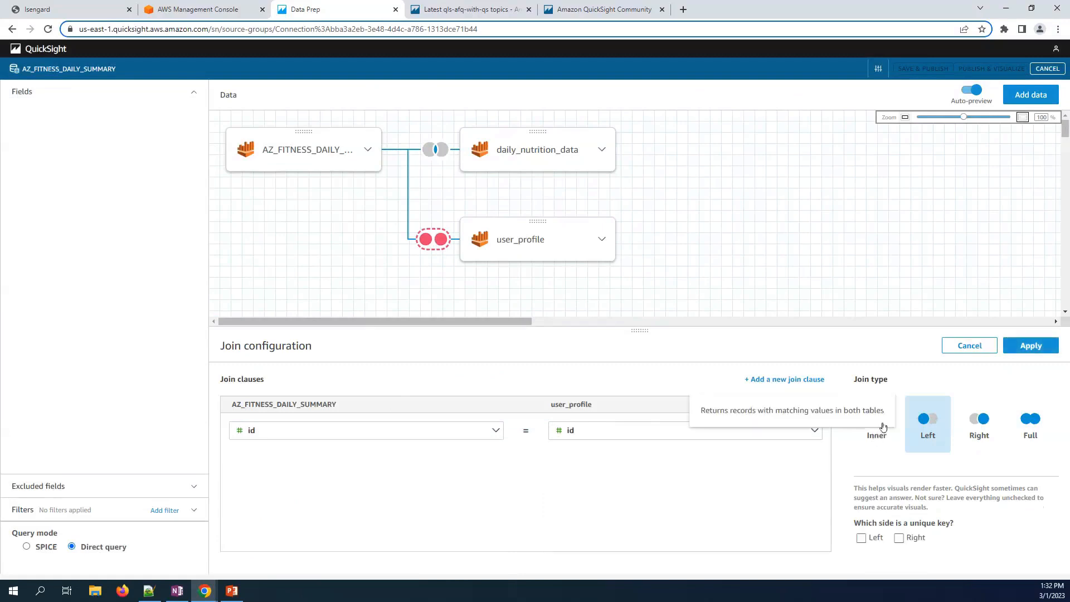
{"action": "left_click", "coordinate": [885, 427]}
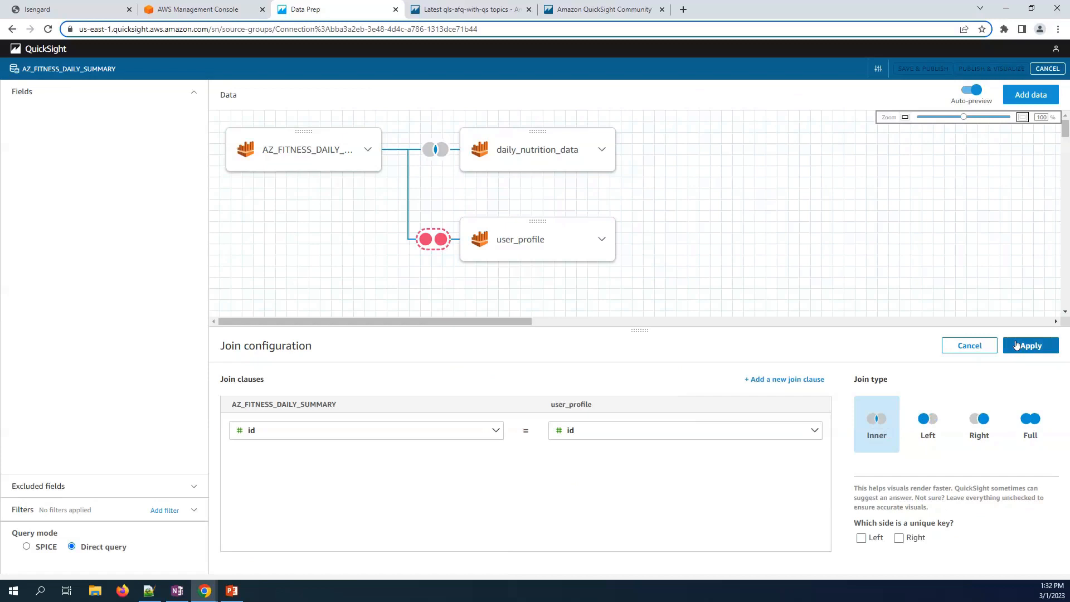
{"action": "left_click", "coordinate": [1015, 345]}
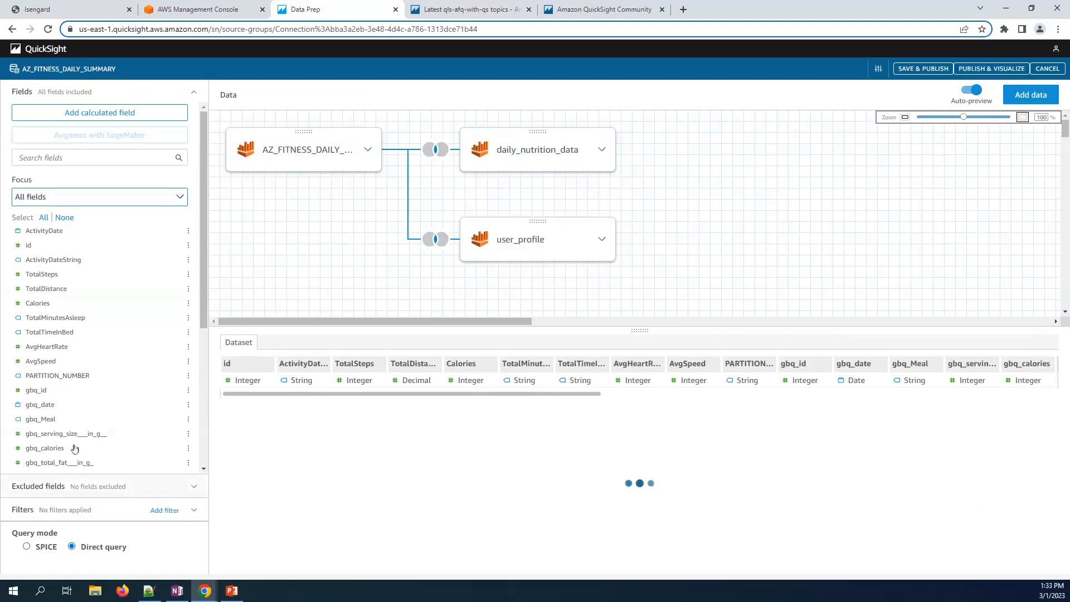
- Rename the id[user_profile] field to user-id via Edit name & description
{"action": "scroll", "coordinate": [75, 449], "scroll_direction": "down", "scroll_amount": 5}
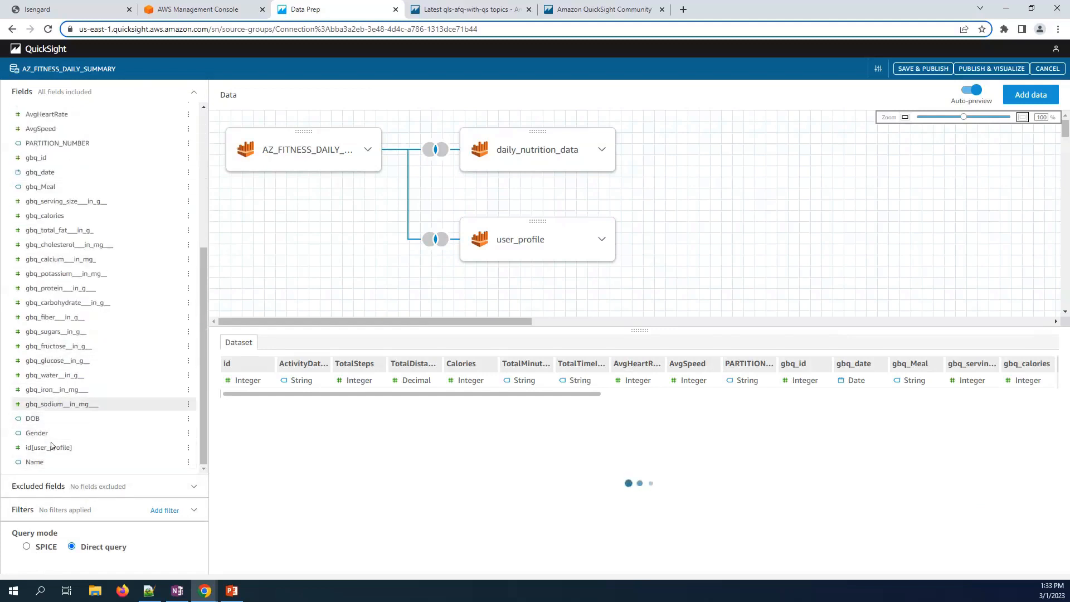
{"action": "scroll", "coordinate": [65, 238], "scroll_direction": "up", "scroll_amount": 5}
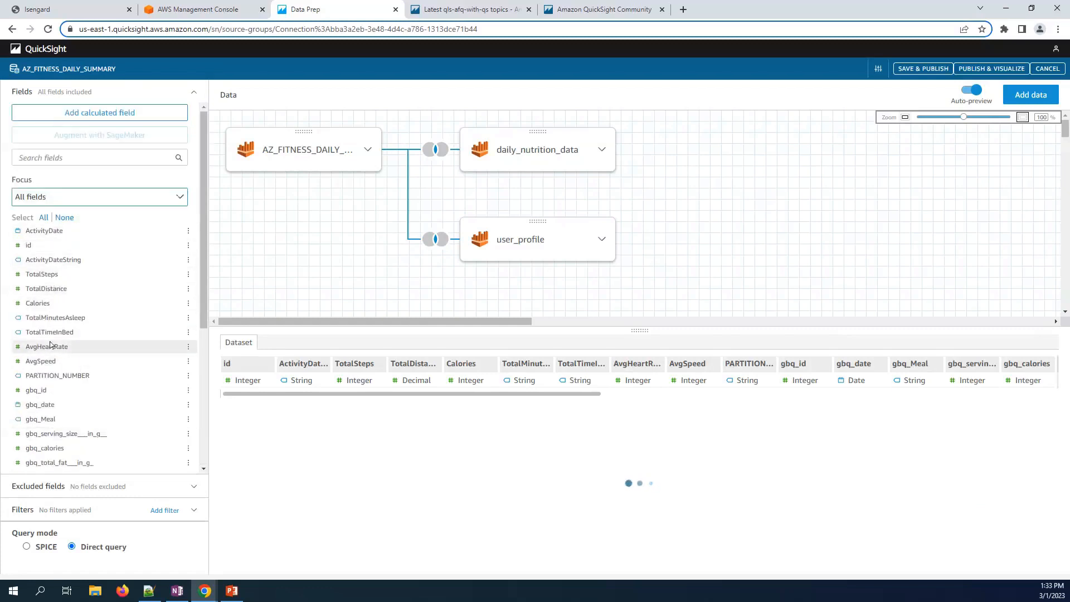
{"action": "scroll", "coordinate": [50, 346], "scroll_direction": "down", "scroll_amount": 3}
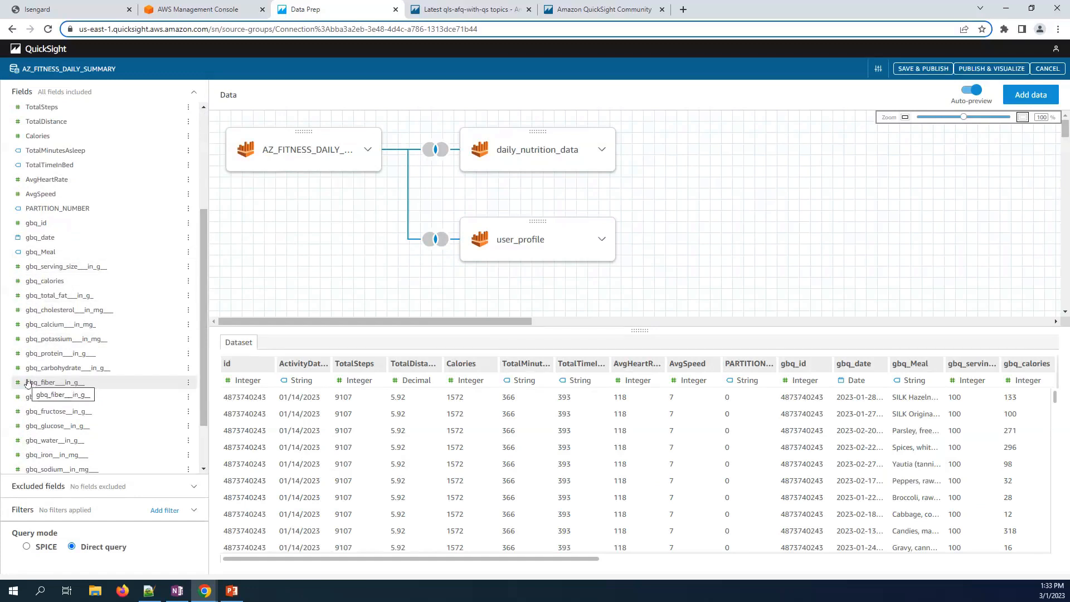
{"action": "scroll", "coordinate": [27, 383], "scroll_direction": "down", "scroll_amount": 1}
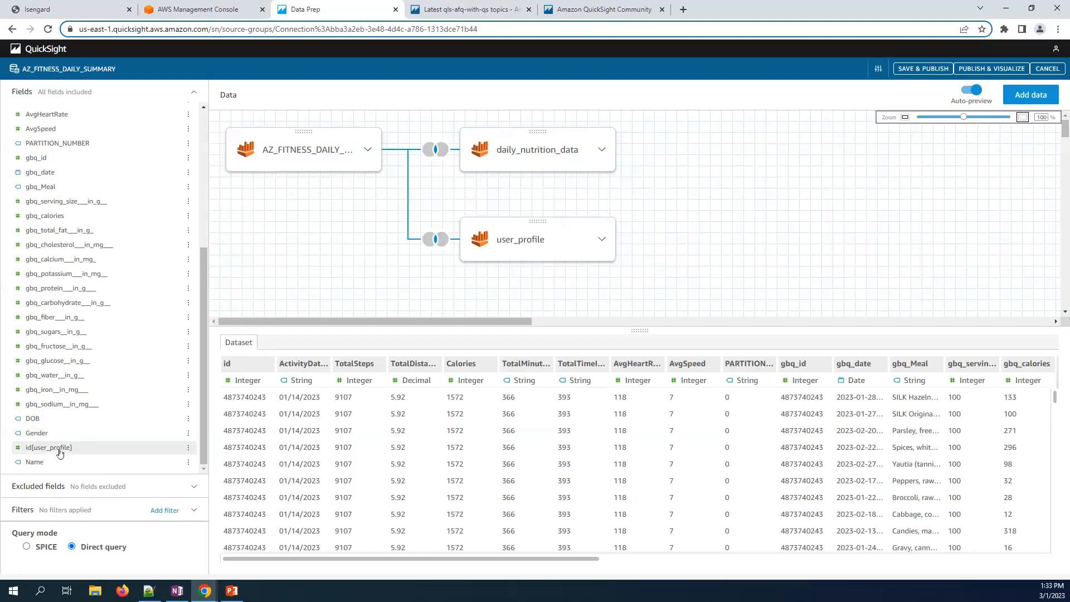
{"action": "left_click", "coordinate": [189, 449]}
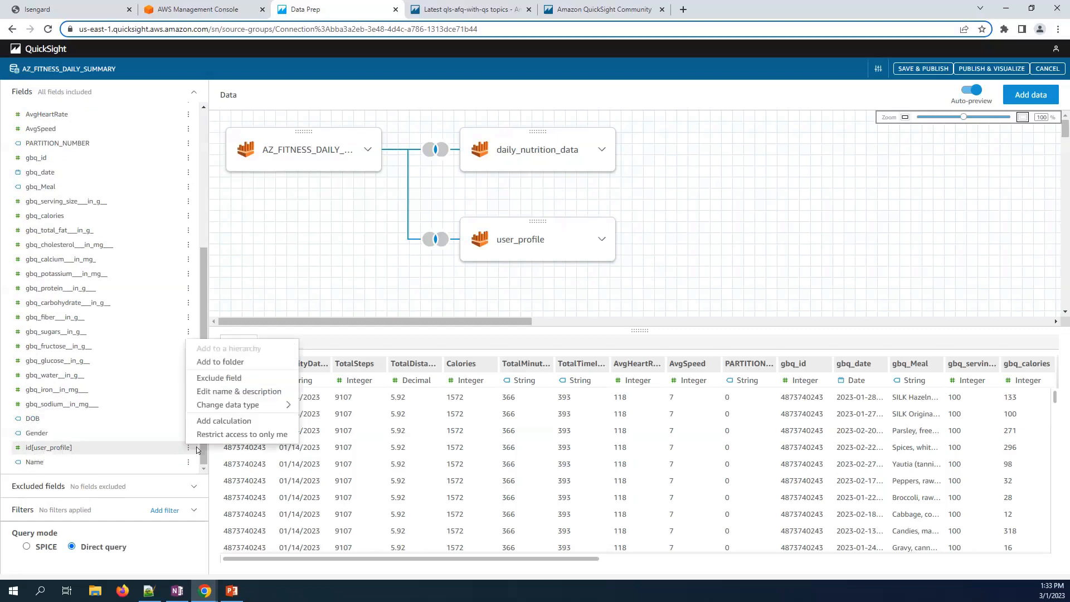
{"action": "left_click", "coordinate": [218, 392]}
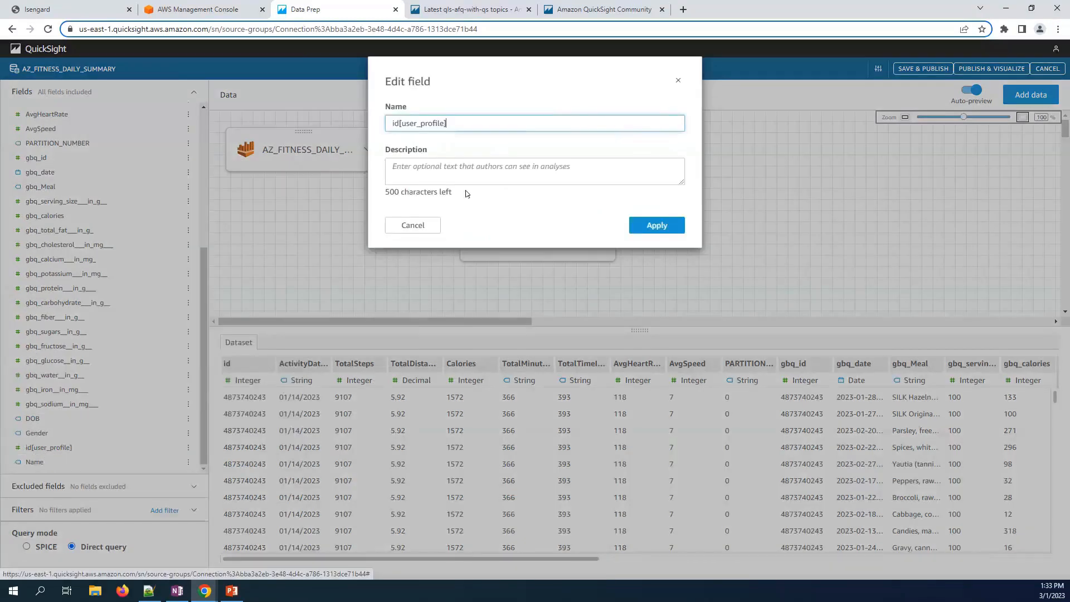
{"action": "left_click_drag", "start_coordinate": [454, 123], "coordinate": [341, 125]}
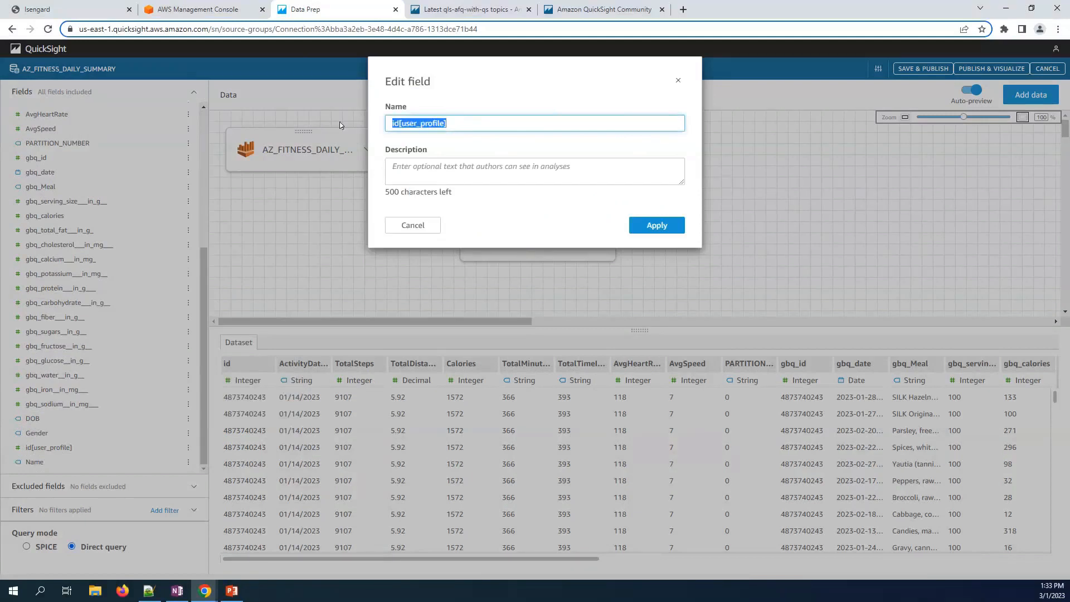
{"action": "type", "text": "user-d"}
{"action": "key", "text": "BackSpace"}
{"action": "type", "text": "id"}
{"action": "left_click", "coordinate": [655, 226]}
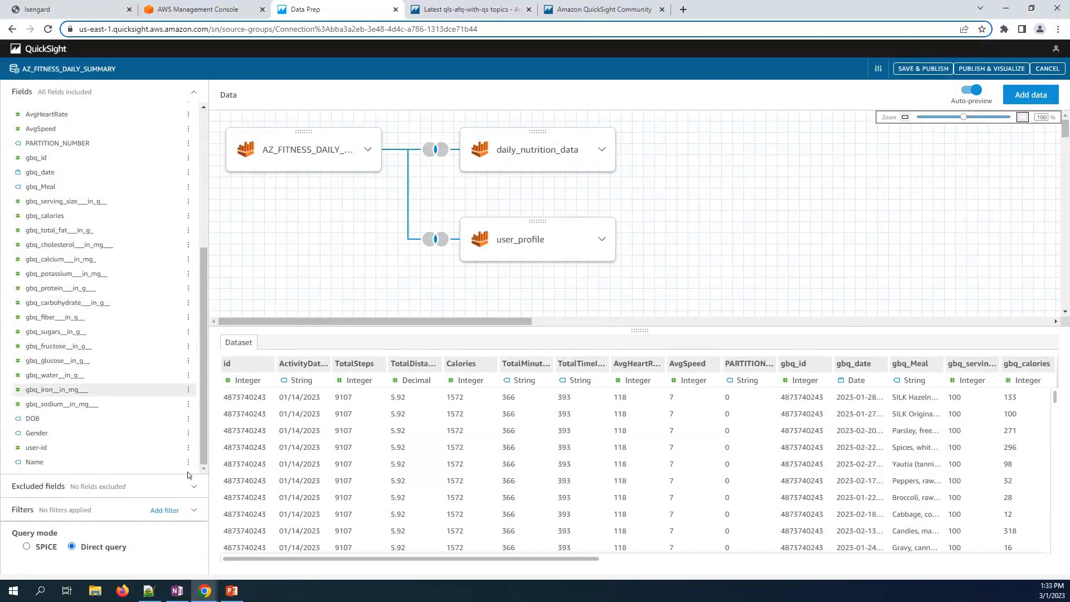
- Set the dataset's query mode to SPICE, then save and publish it
{"action": "left_click", "coordinate": [189, 434]}
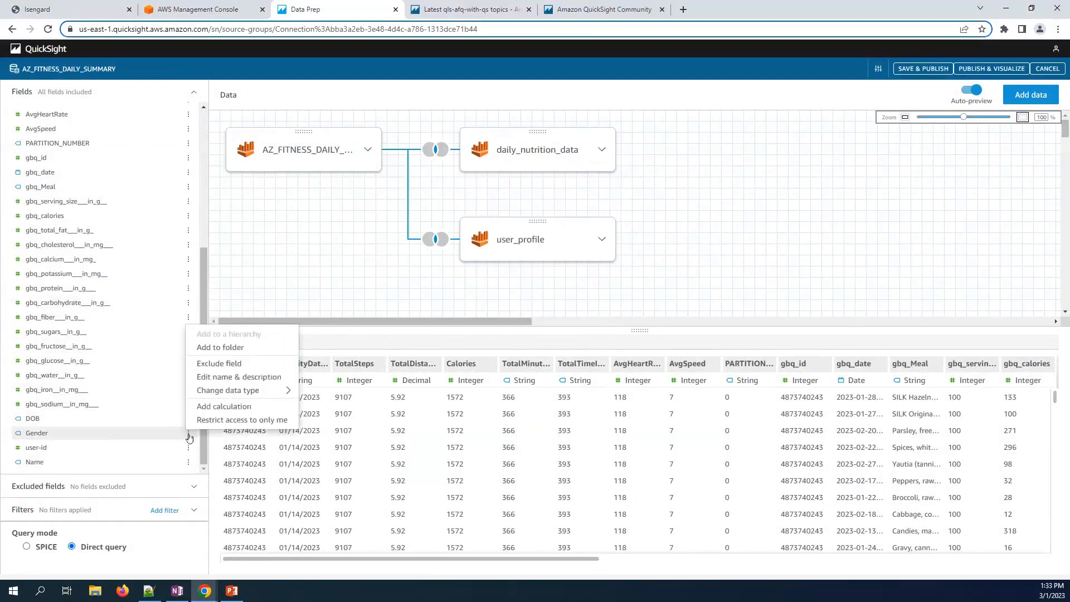
{"action": "left_click", "coordinate": [155, 547]}
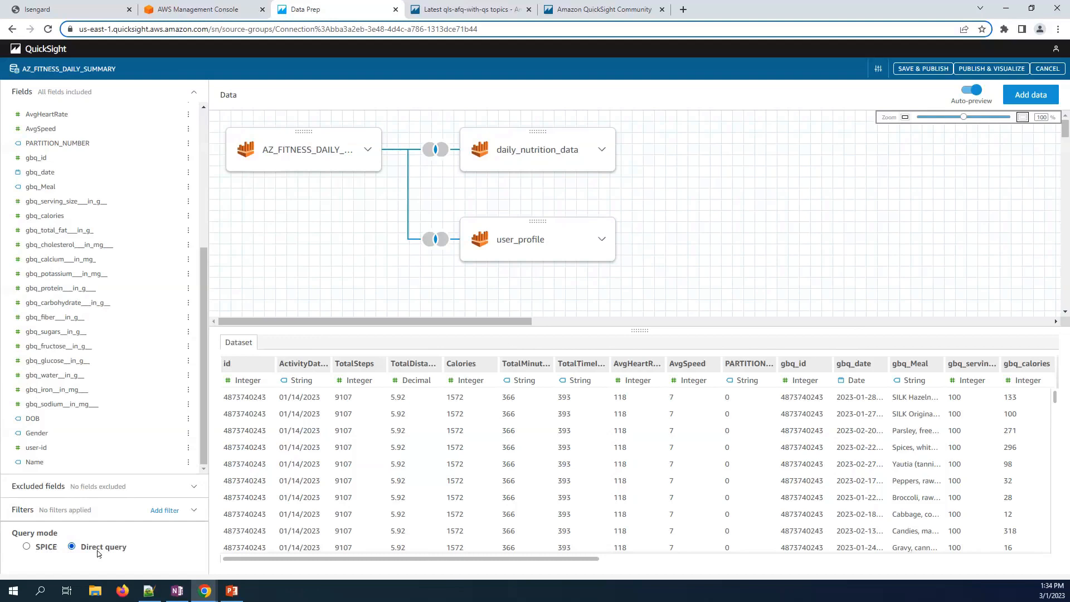
{"action": "left_click", "coordinate": [31, 550]}
{"action": "left_click", "coordinate": [906, 69]}
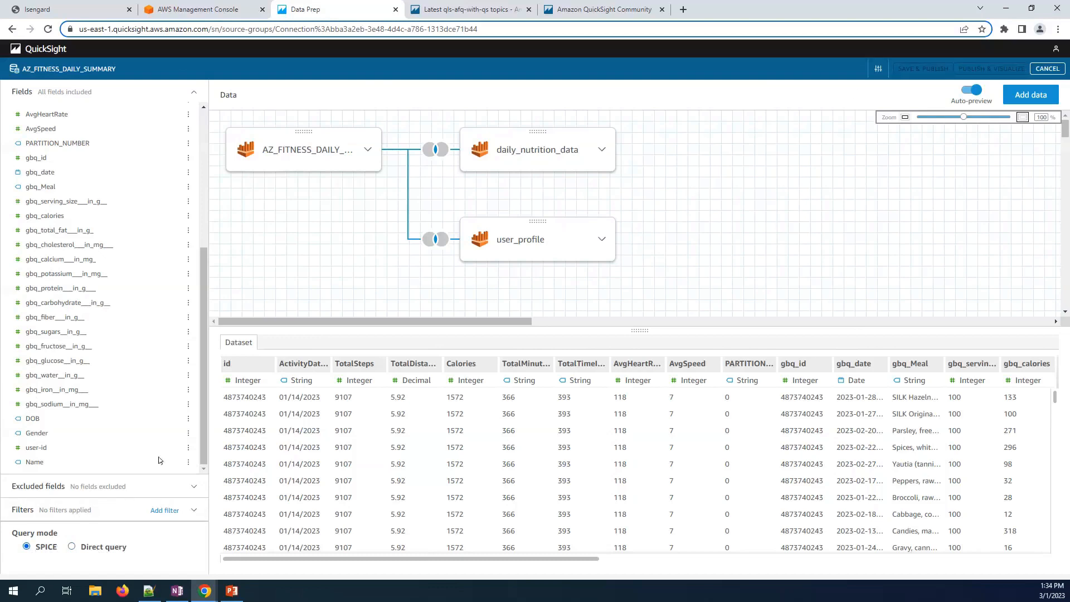
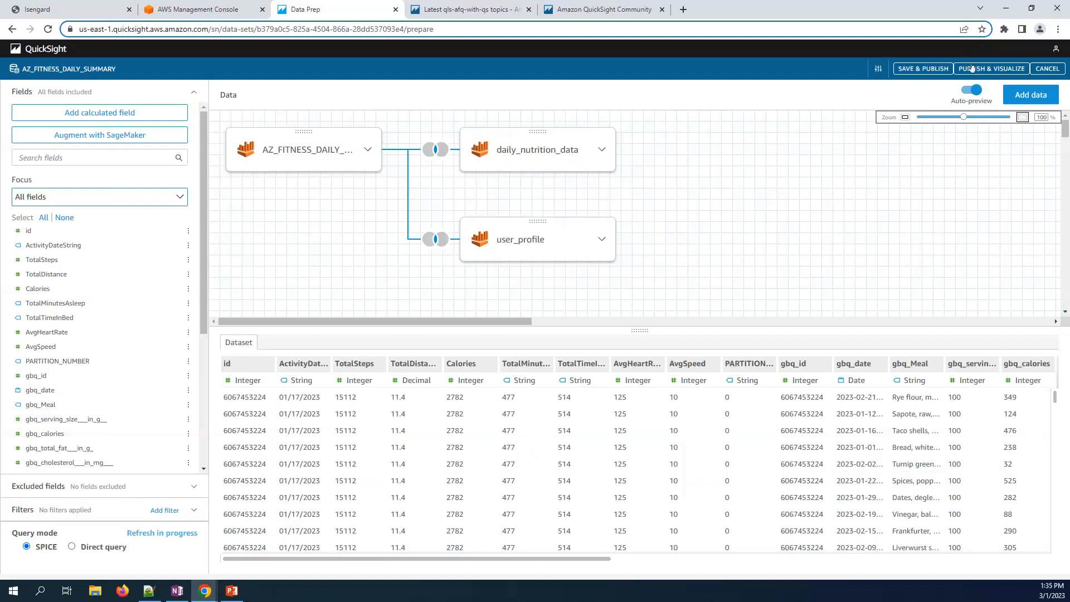
- Open the AZ_FITNESS_DAILY_SUMMARY dataset and review its Refresh, Permissions and Usage details, ending on Summary
{"action": "left_click", "coordinate": [29, 49]}
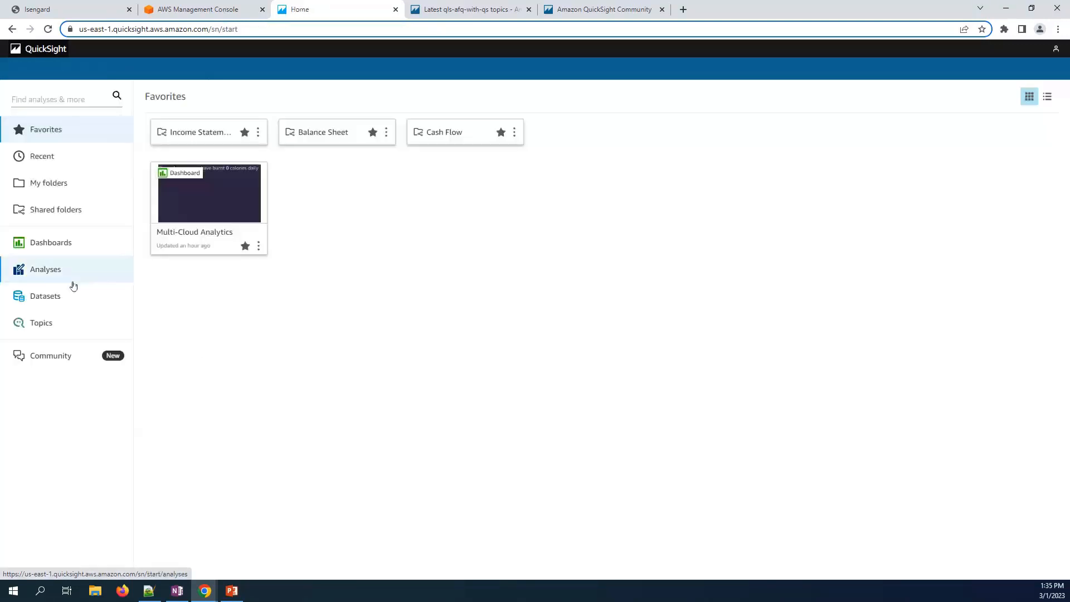
{"action": "left_click", "coordinate": [66, 295]}
{"action": "left_click", "coordinate": [252, 144]}
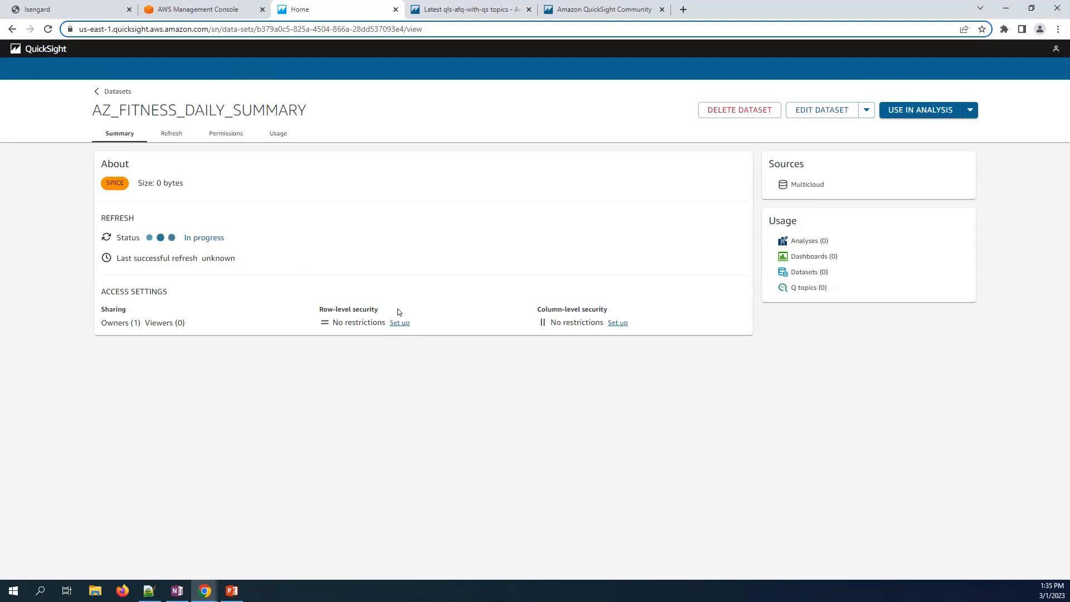
{"action": "left_click", "coordinate": [167, 136]}
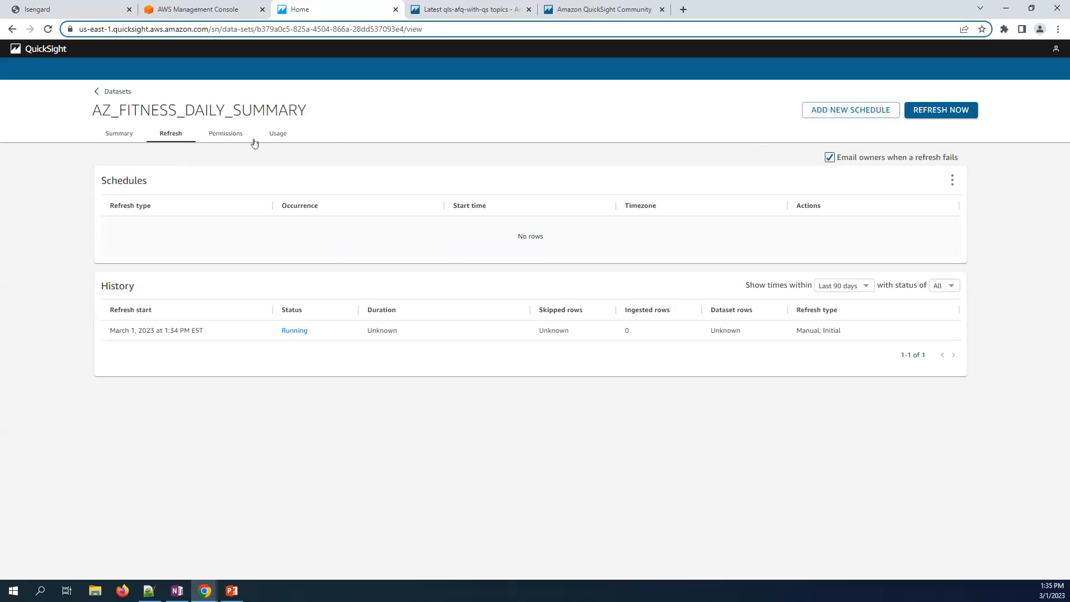
{"action": "left_click", "coordinate": [240, 140]}
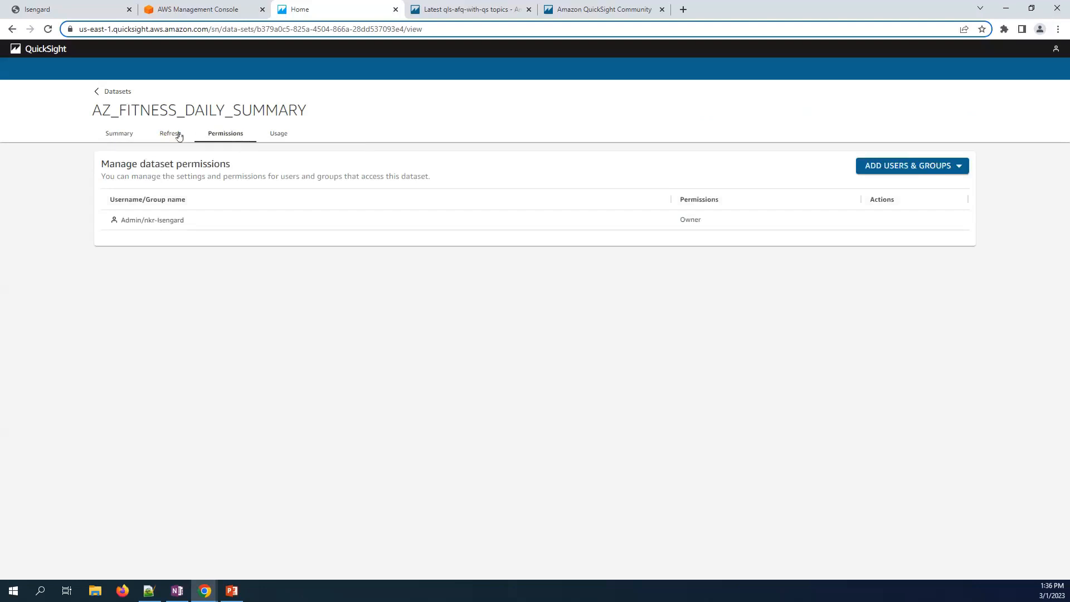
{"action": "left_click", "coordinate": [276, 135]}
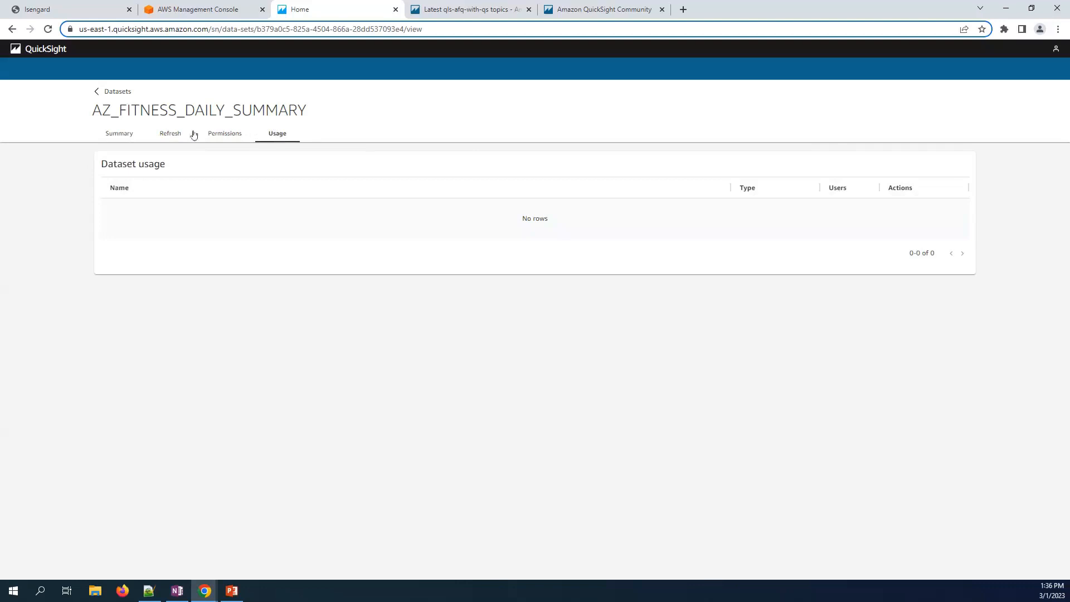
{"action": "left_click", "coordinate": [126, 139]}
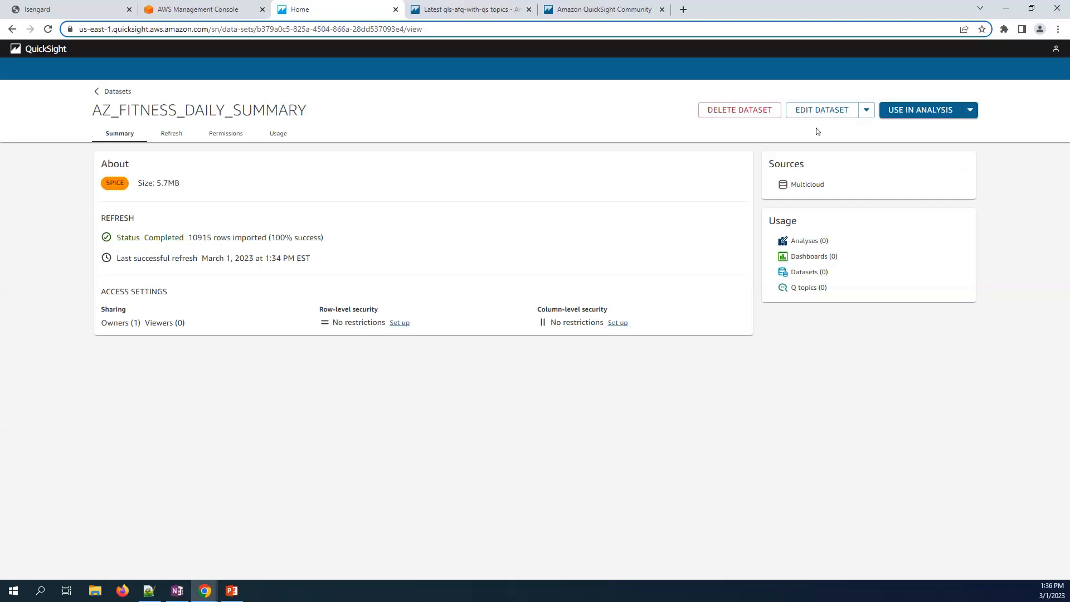
- Create a new analysis from the dataset with an interactive sheet and show its parameters
{"action": "left_click", "coordinate": [924, 111]}
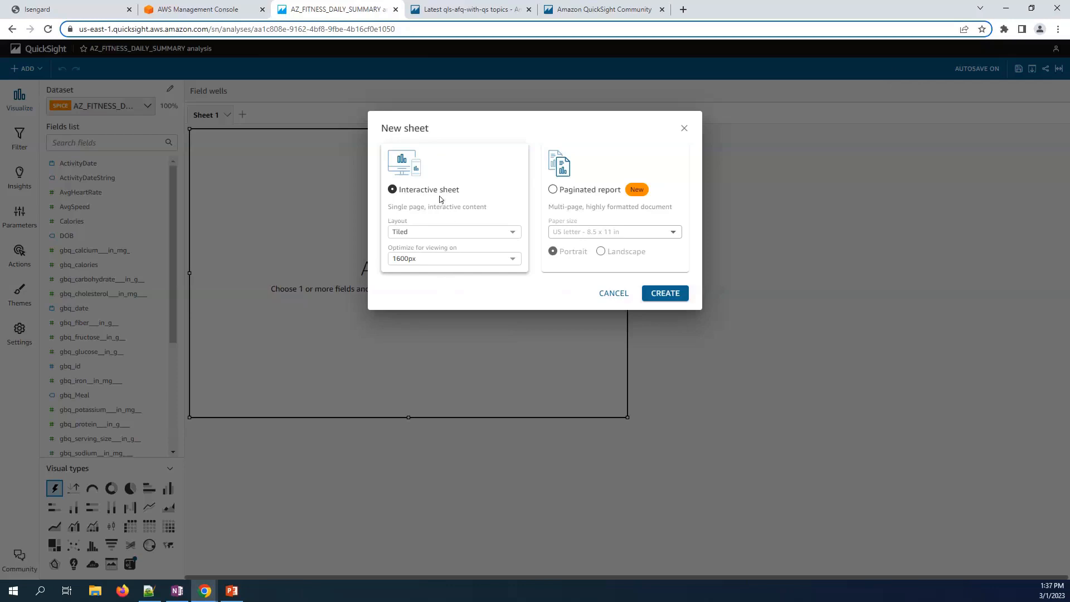
{"action": "left_click", "coordinate": [665, 293]}
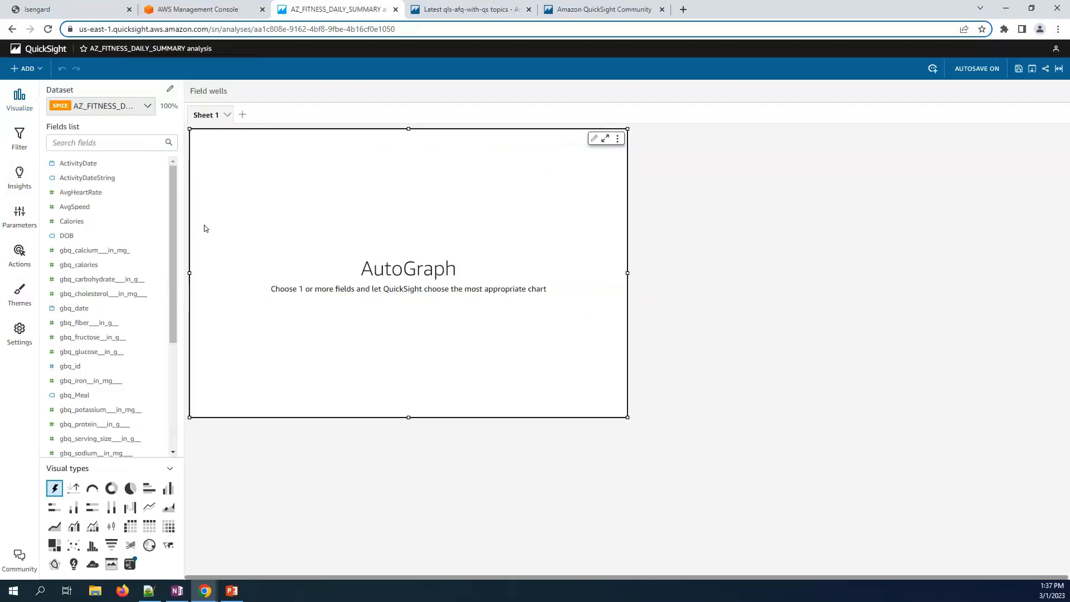
{"action": "left_click", "coordinate": [15, 231]}
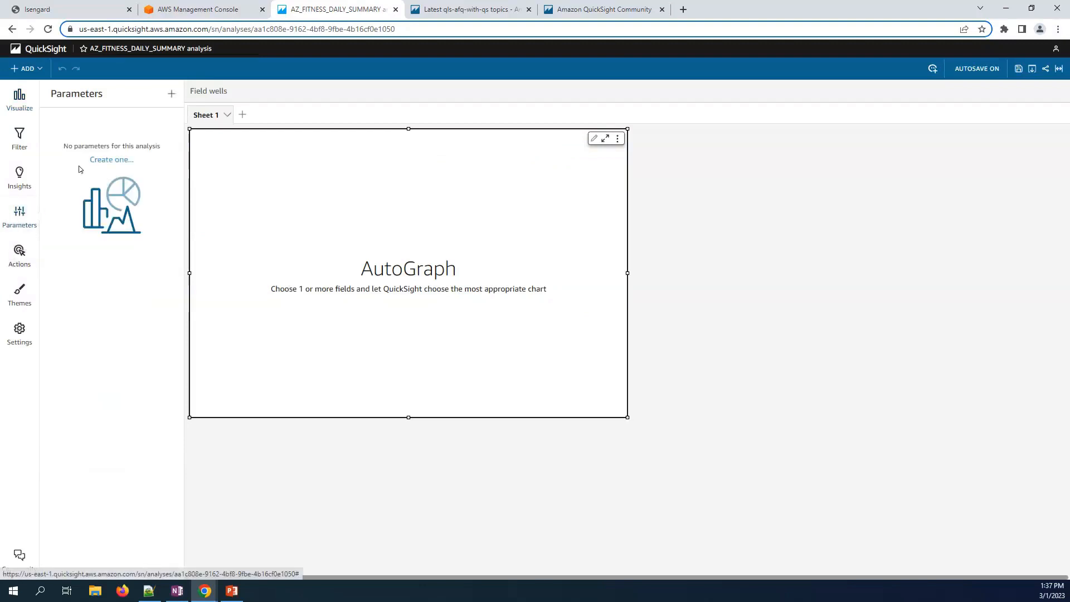
- Create an Integer parameter named pID with a pasted member ID as its static default
{"action": "left_click", "coordinate": [105, 160]}
{"action": "left_click", "coordinate": [422, 149]}
{"action": "type", "text": "pID"}
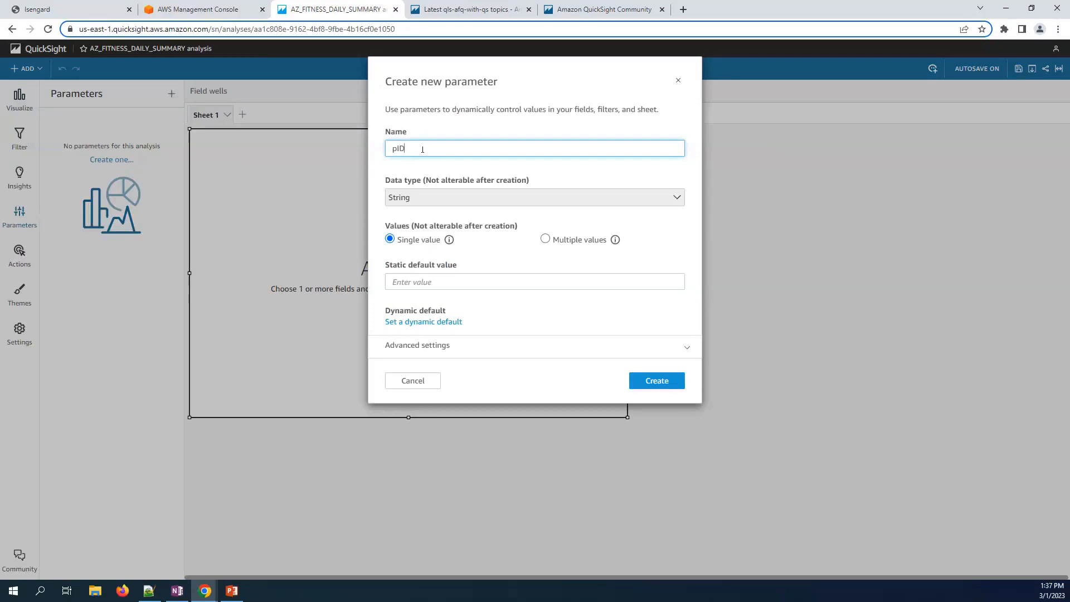
{"action": "left_click", "coordinate": [422, 202]}
{"action": "left_click", "coordinate": [410, 229]}
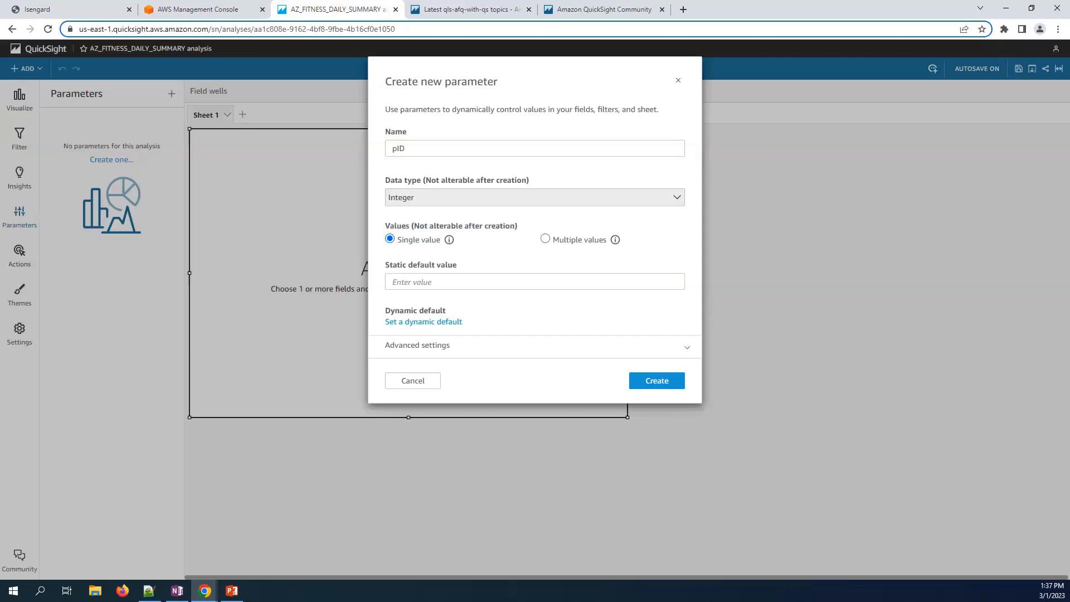
{"action": "key", "text": "alt+Tab"}
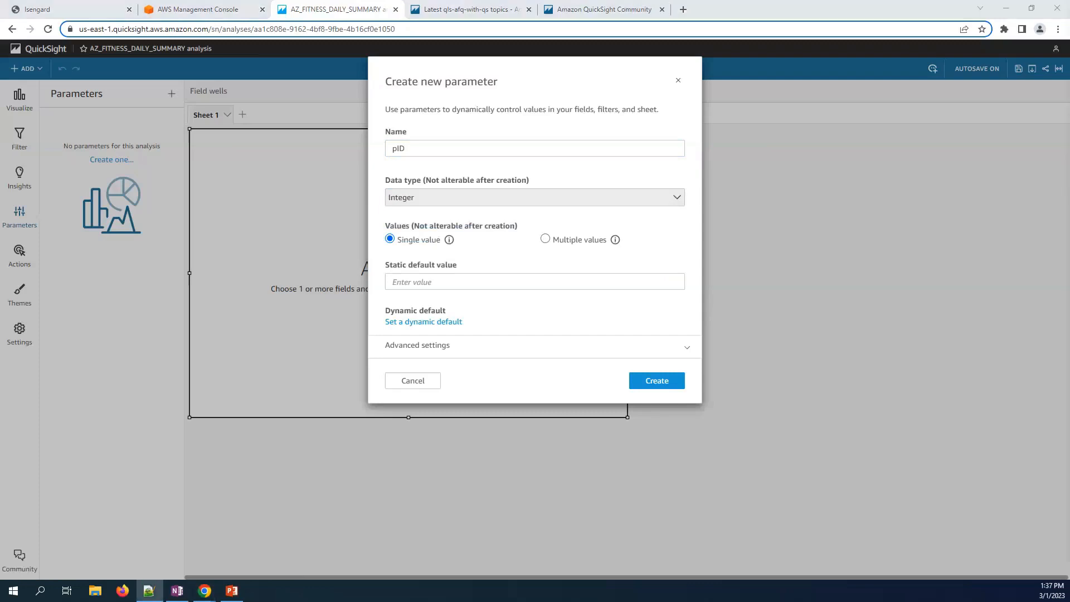
{"action": "left_click", "coordinate": [480, 278]}
{"action": "key", "text": "ctrl+v"}
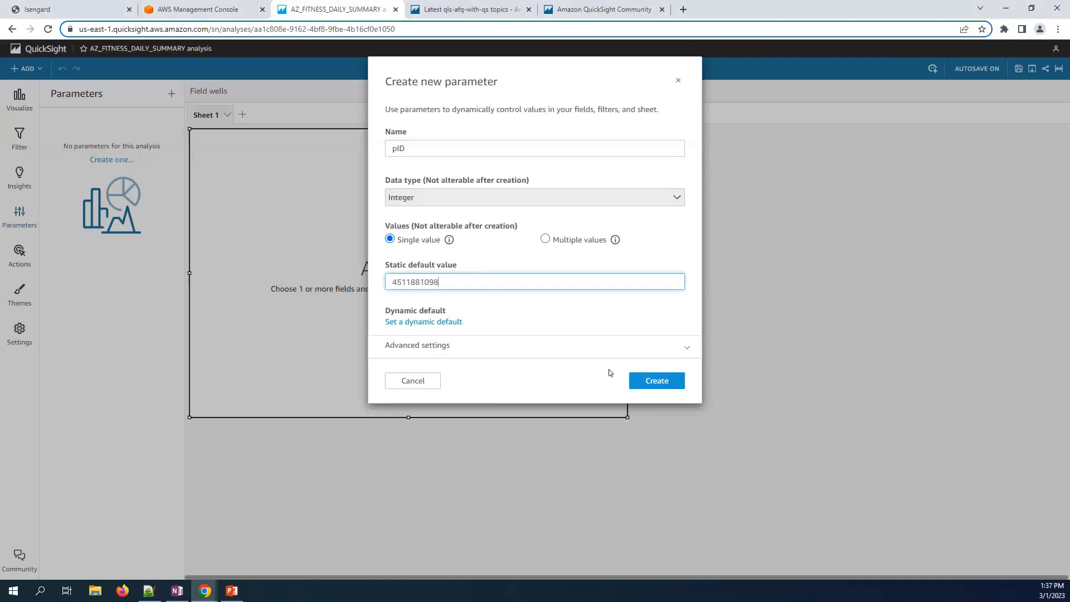
{"action": "left_click", "coordinate": [652, 387]}
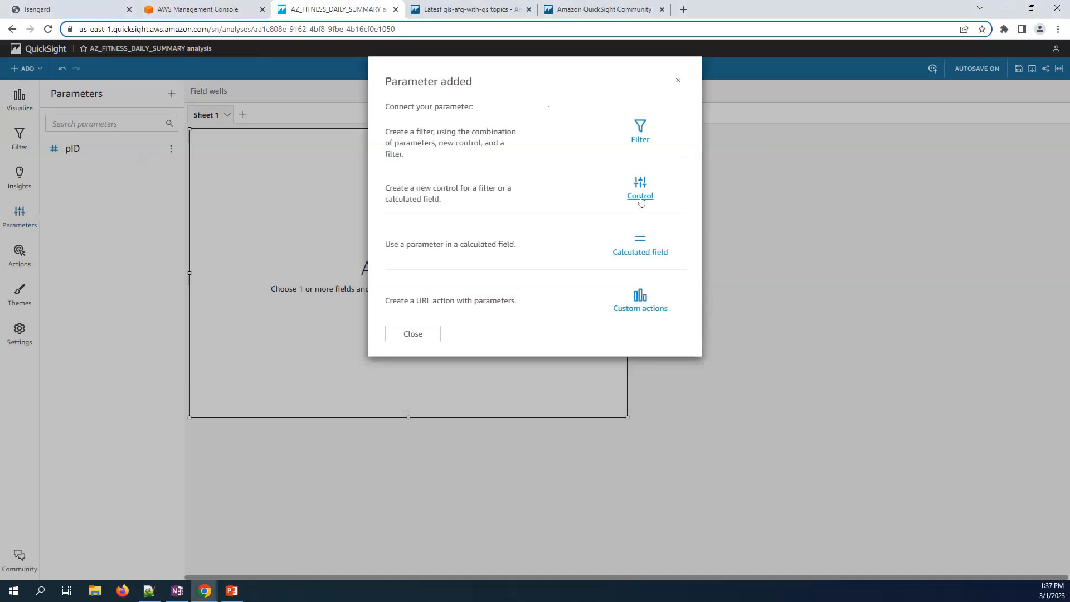
- Add a pID control named 'Select Member ID' using the Dropdown style
{"action": "left_click", "coordinate": [640, 196]}
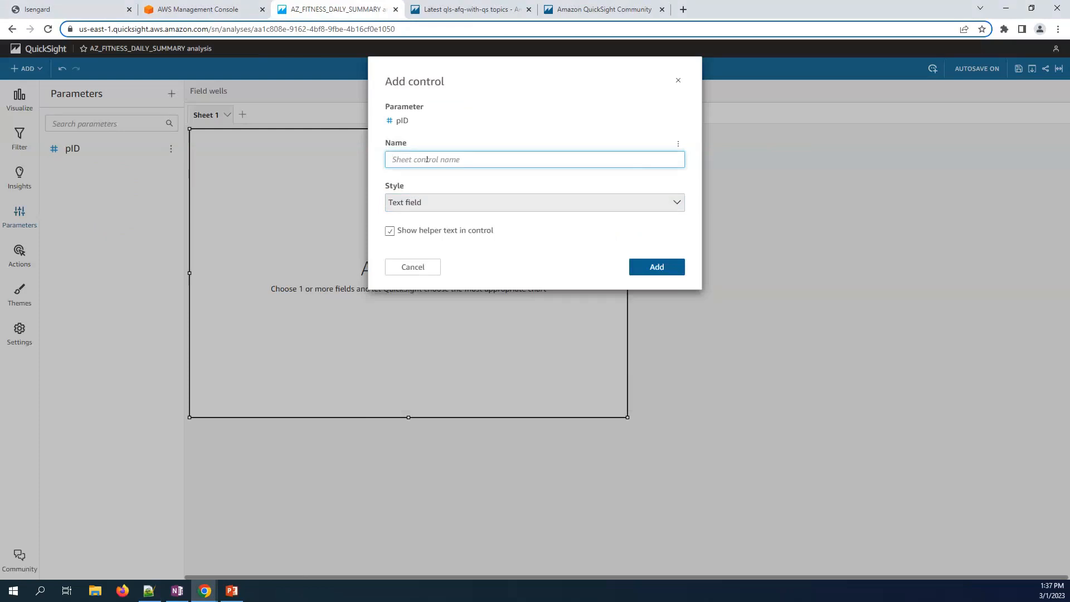
{"action": "type", "text": "Select Member ID"}
{"action": "left_click", "coordinate": [439, 207]}
{"action": "left_click", "coordinate": [440, 217]}
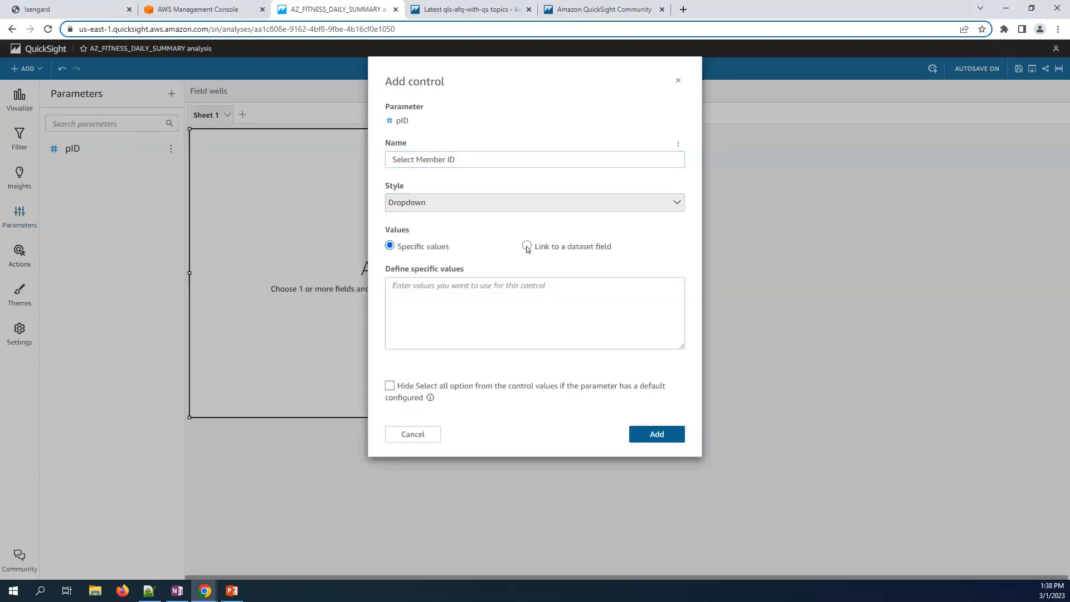
- Link the control's values to the id field of AZ_FITNESS_DAILY_SUMMARY and add it to the sheet
{"action": "left_click", "coordinate": [547, 246]}
{"action": "left_click", "coordinate": [498, 286]}
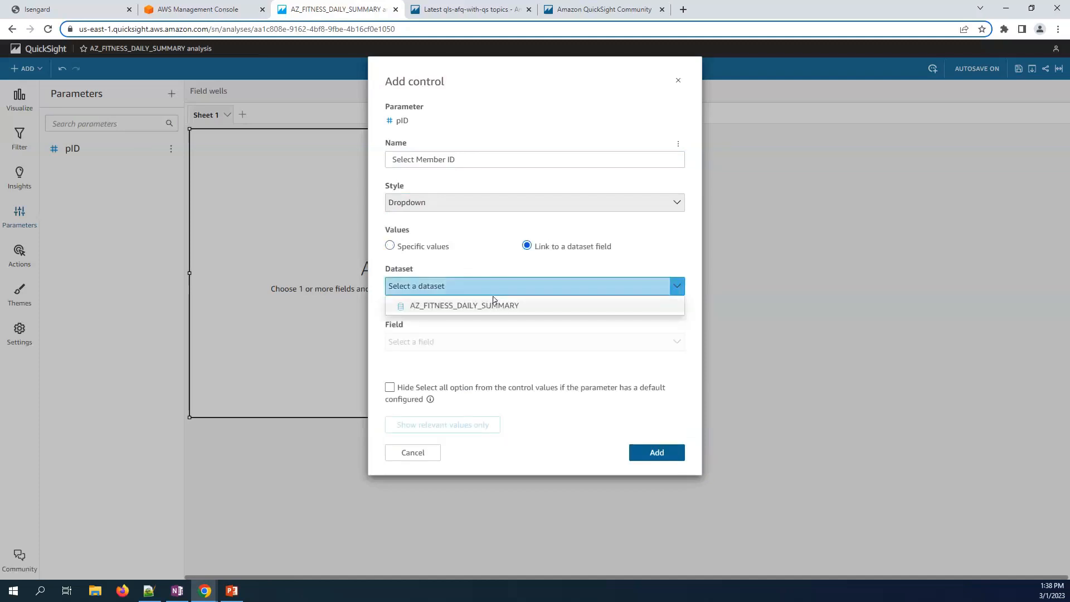
{"action": "left_click", "coordinate": [492, 306]}
{"action": "left_click", "coordinate": [482, 341]}
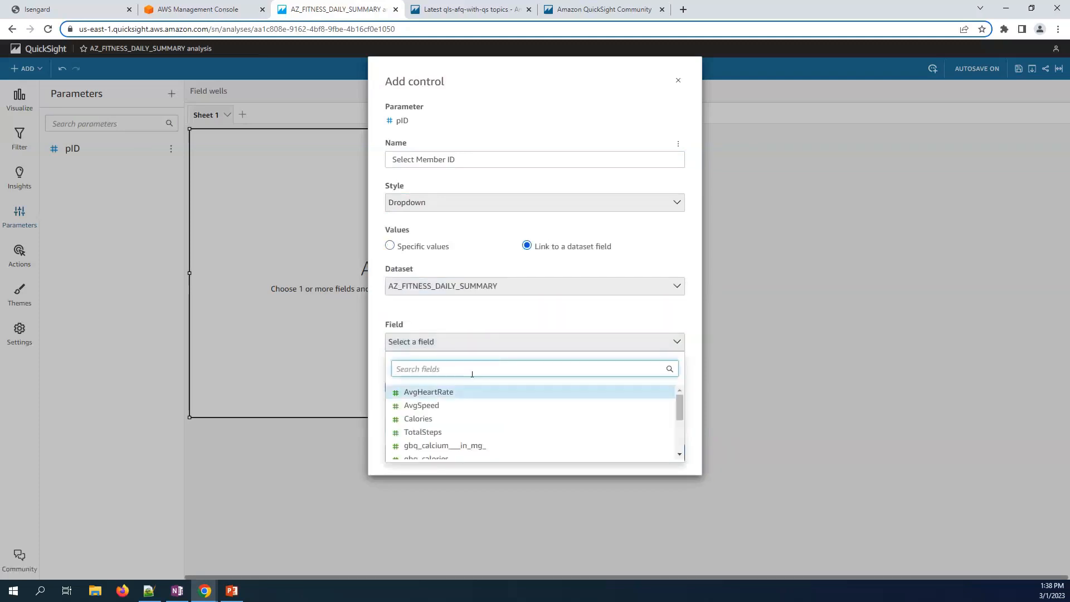
{"action": "left_click", "coordinate": [469, 371]}
{"action": "type", "text": "id"}
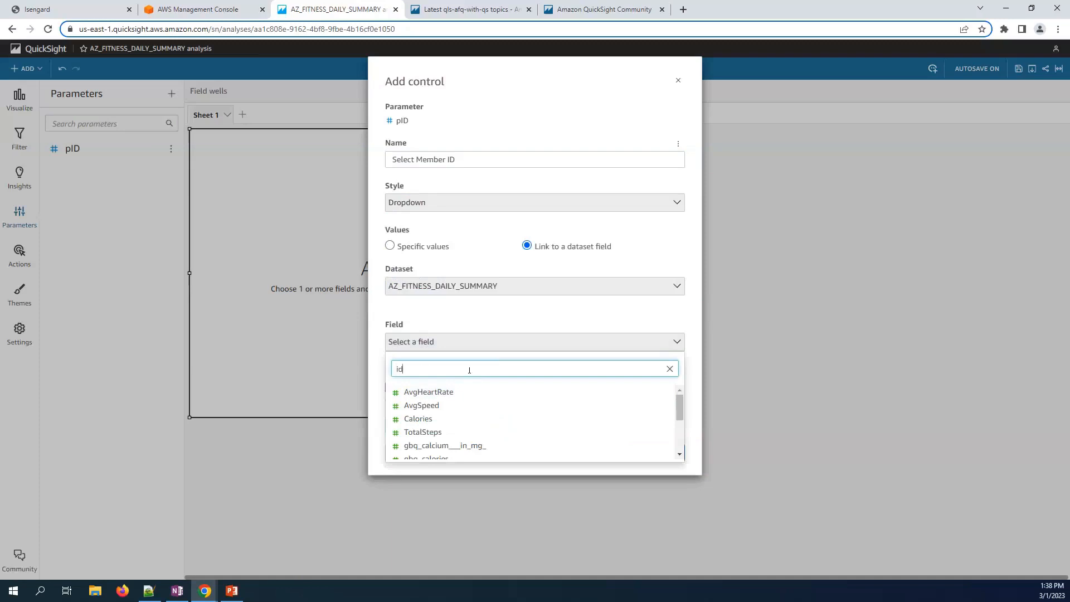
{"action": "left_click", "coordinate": [482, 405]}
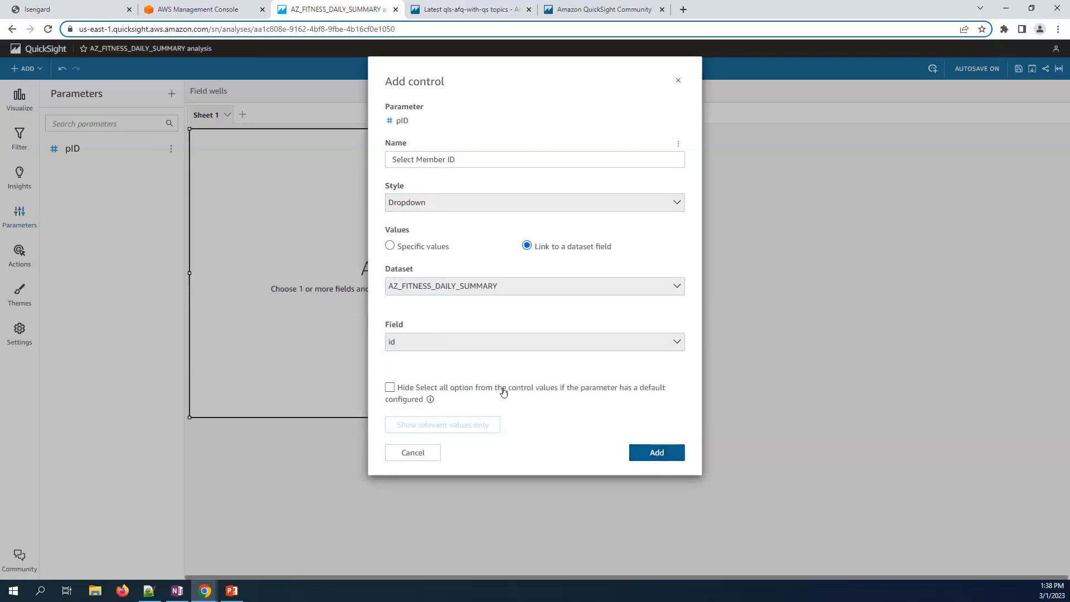
{"action": "left_click", "coordinate": [662, 453]}
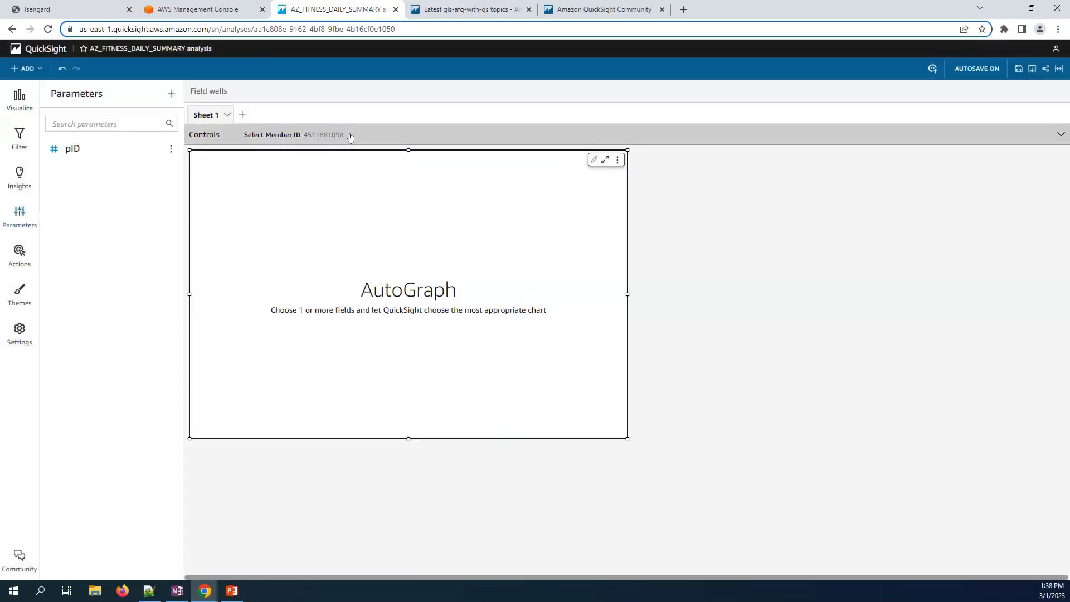
- Check the member IDs the dropdown offers, then select the empty AutoGraph visual
{"action": "left_click", "coordinate": [325, 136]}
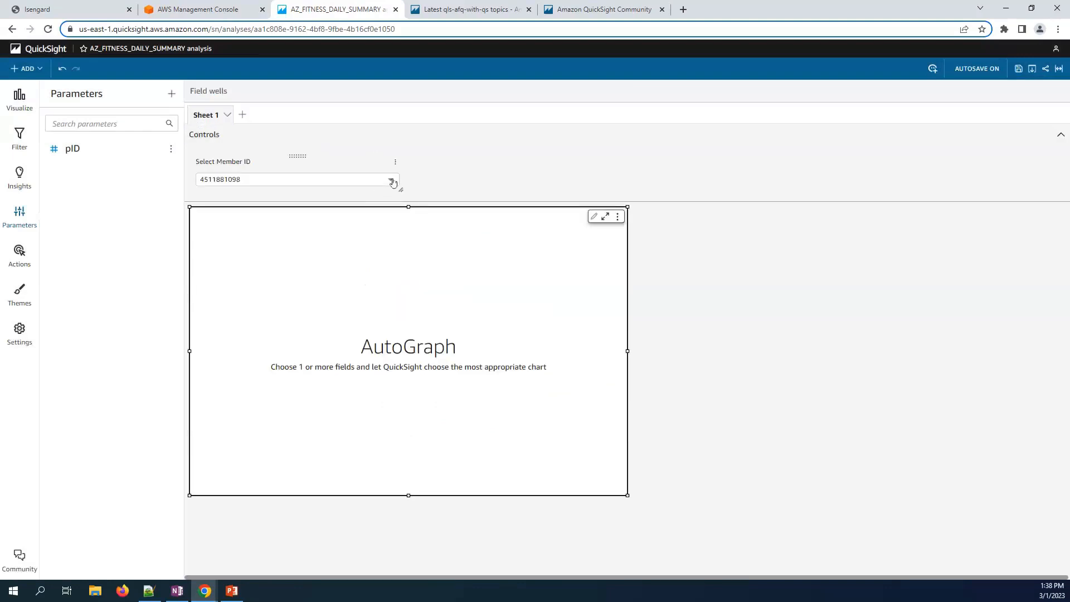
{"action": "left_click", "coordinate": [392, 181]}
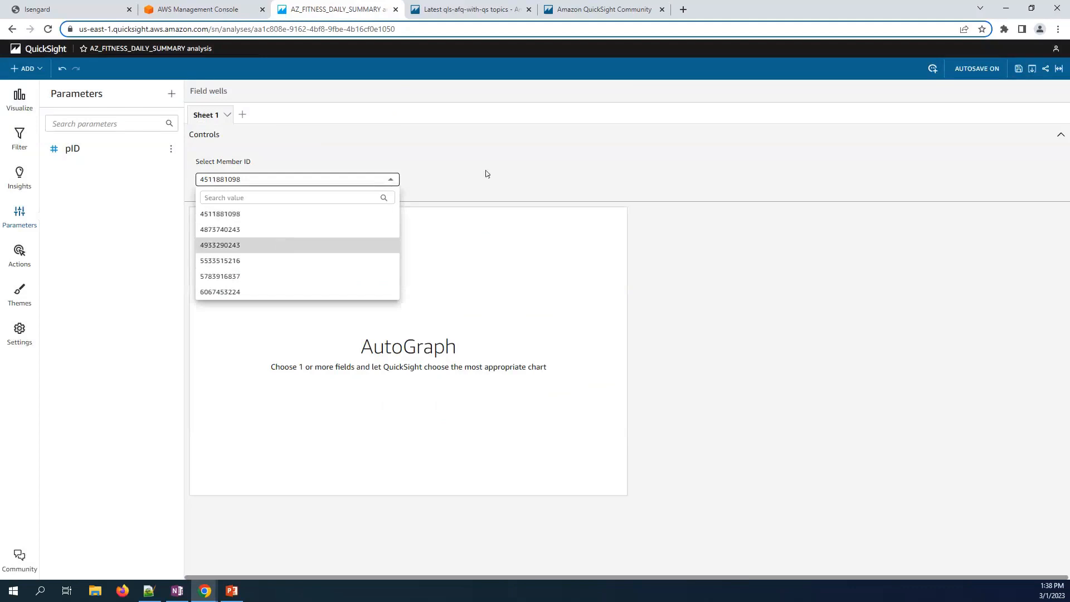
{"action": "left_click", "coordinate": [508, 163]}
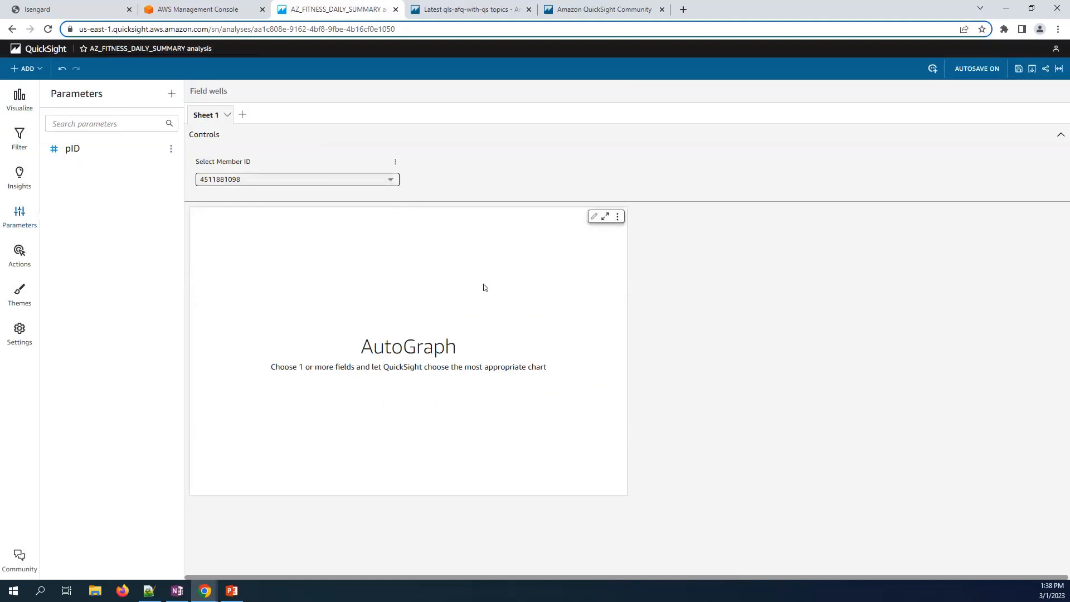
{"action": "left_click", "coordinate": [397, 257]}
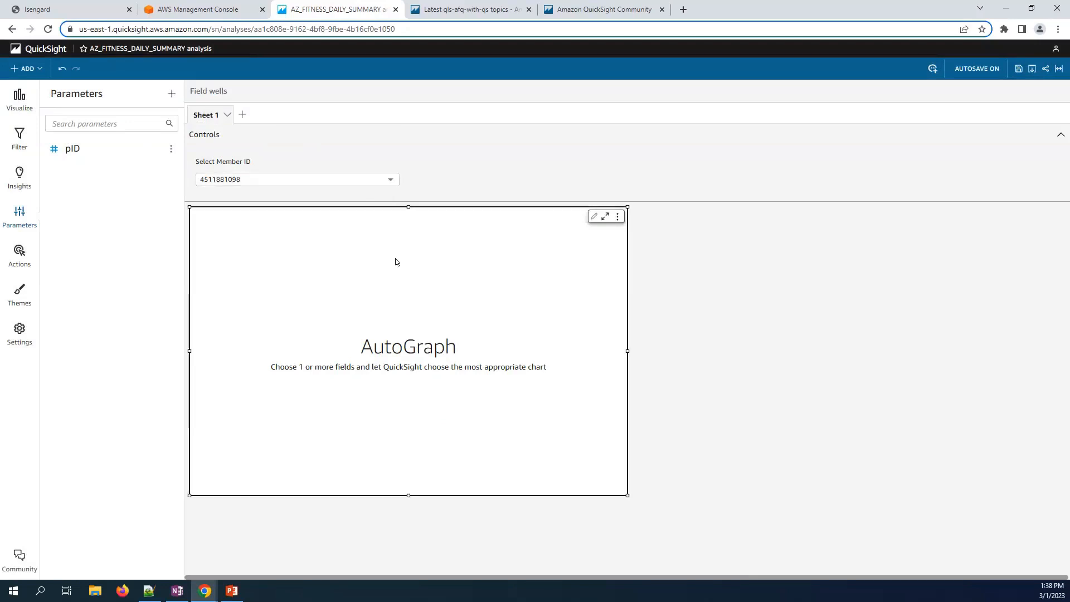
- Show average TotalDistance in the visual and turn it into a gauge chart
{"action": "left_click", "coordinate": [11, 103]}
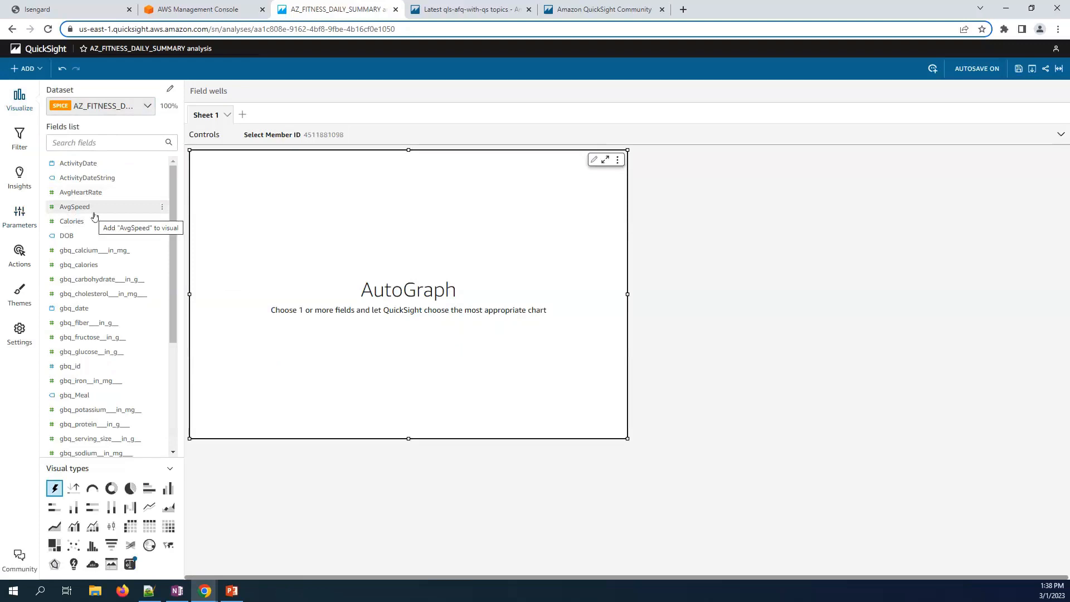
{"action": "left_click", "coordinate": [101, 143]}
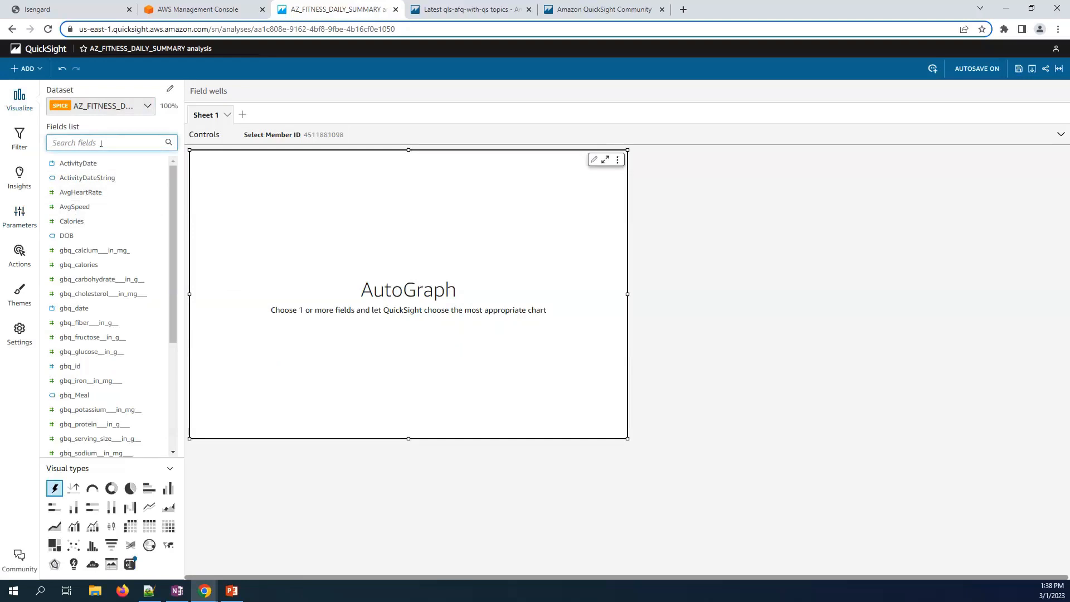
{"action": "type", "text": "tot"}
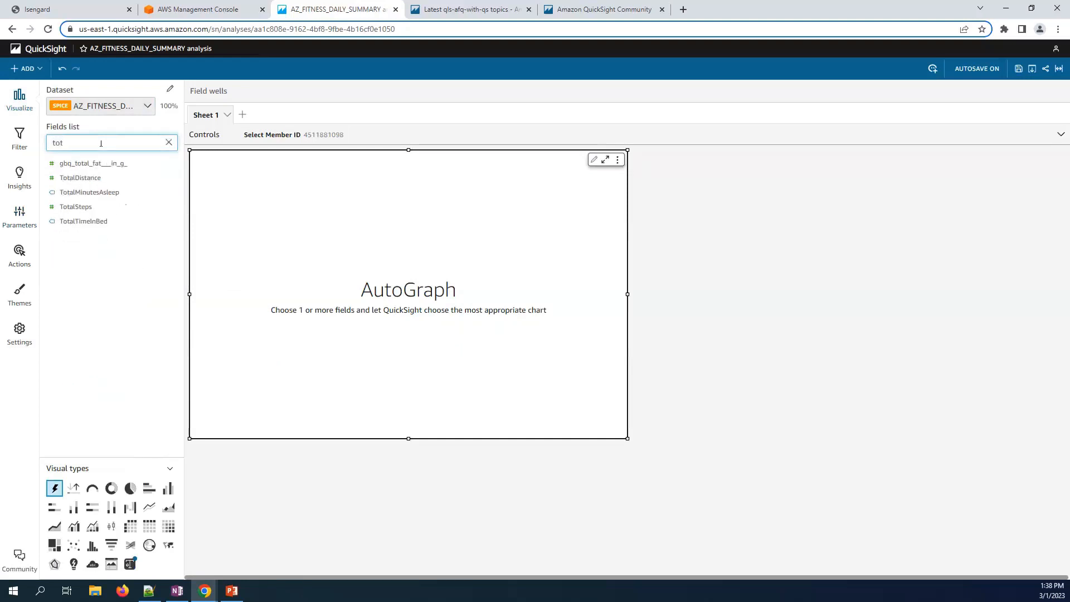
{"action": "left_click", "coordinate": [92, 179]}
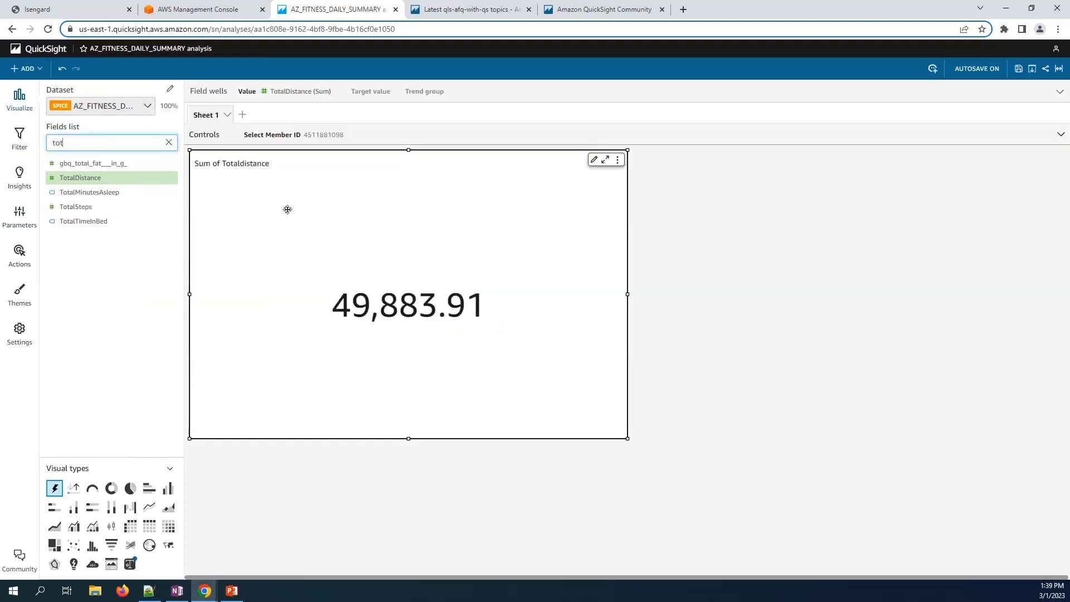
{"action": "left_click", "coordinate": [301, 92]}
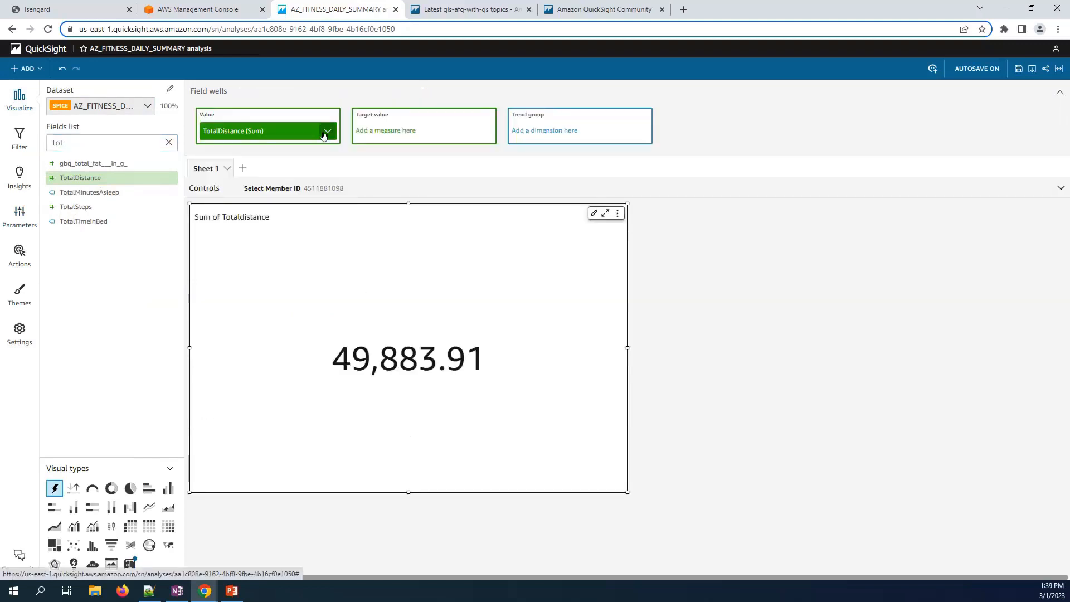
{"action": "left_click", "coordinate": [326, 131]}
{"action": "mouse_move", "coordinate": [415, 158]}
{"action": "left_click", "coordinate": [471, 173]}
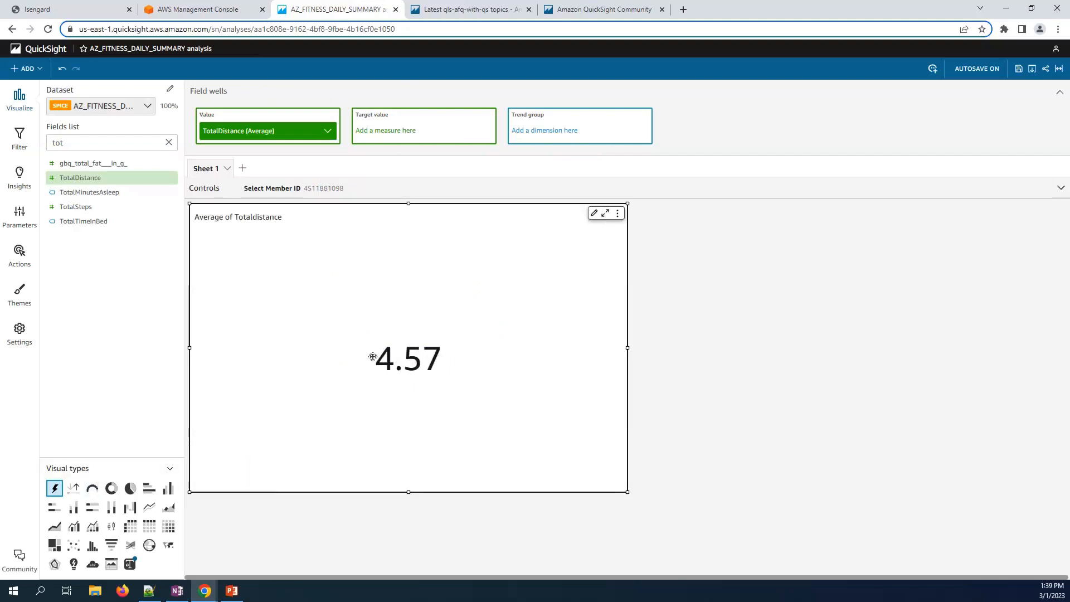
{"action": "left_click", "coordinate": [92, 488]}
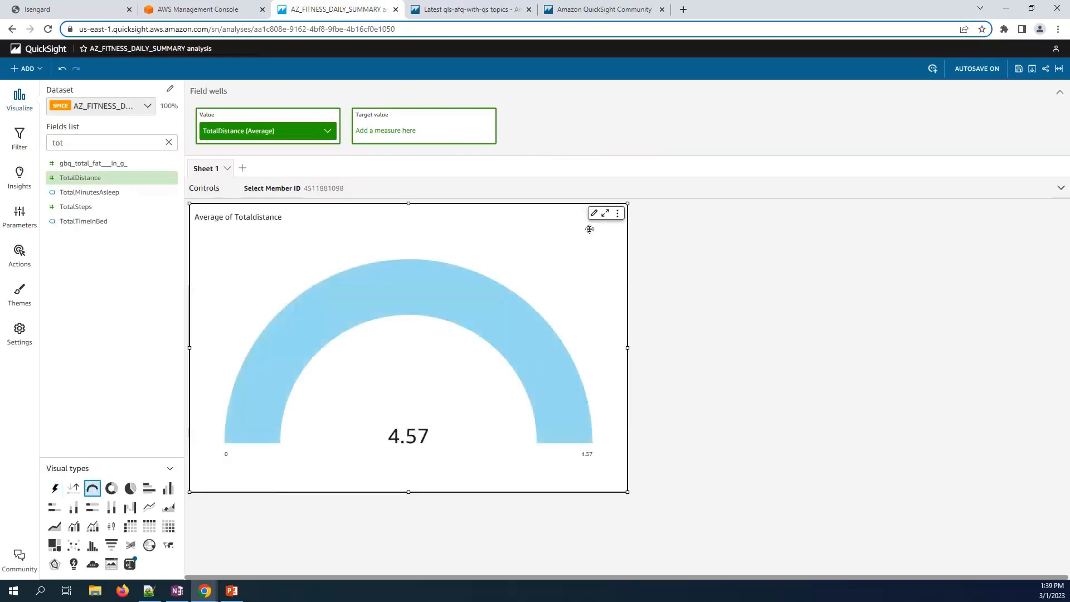
{"action": "left_click", "coordinate": [594, 213]}
- Set the gauge's axis range to 0–10 and shrink the gauge visual
{"action": "left_click", "coordinate": [77, 274]}
{"action": "type", "text": "0"}
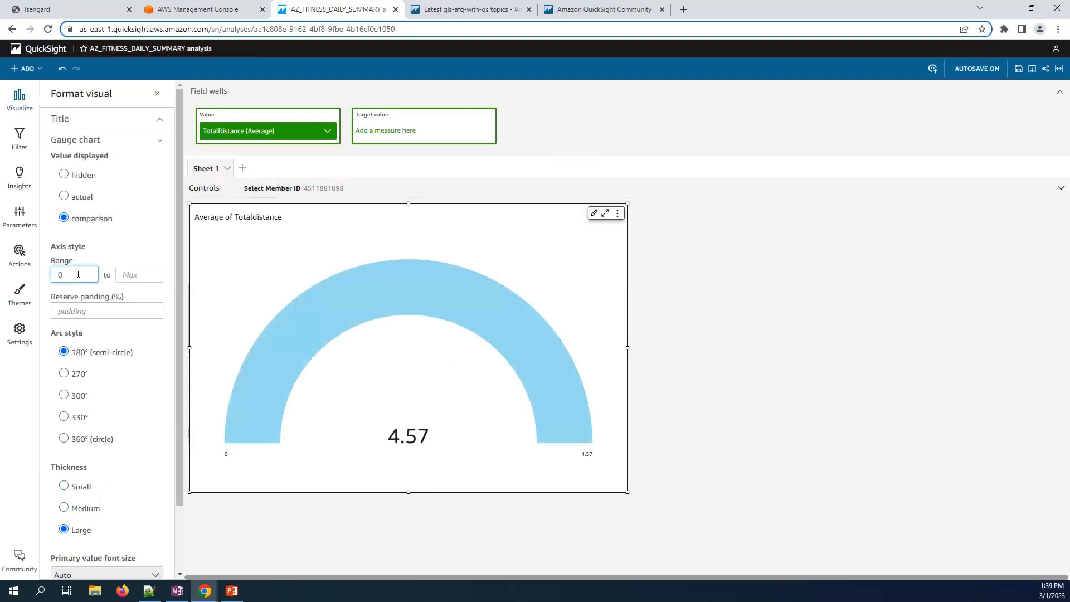
{"action": "left_click", "coordinate": [136, 279]}
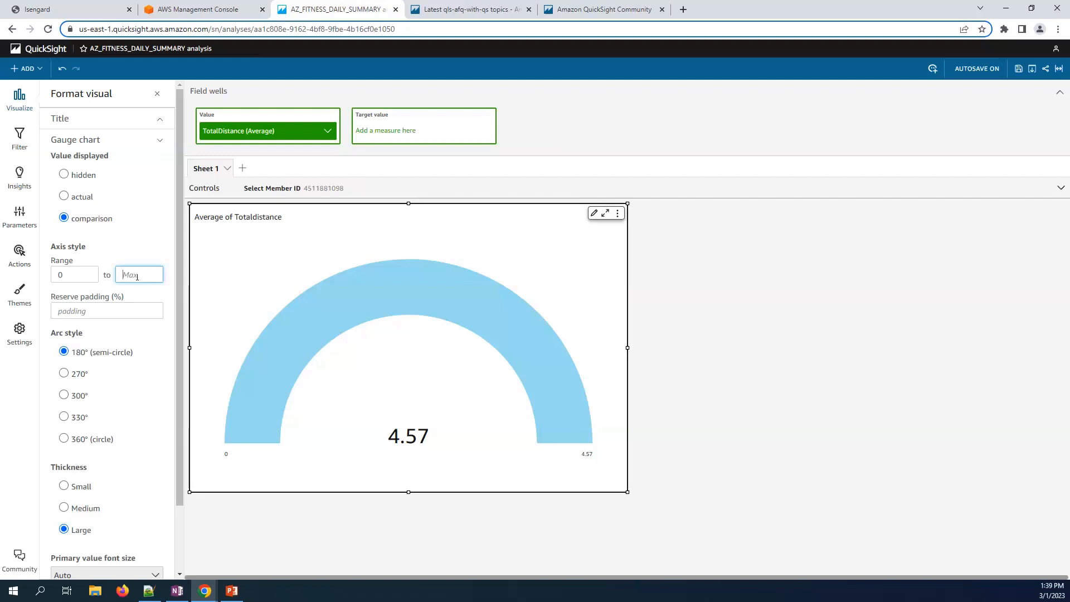
{"action": "type", "text": "10"}
{"action": "left_click", "coordinate": [790, 284]}
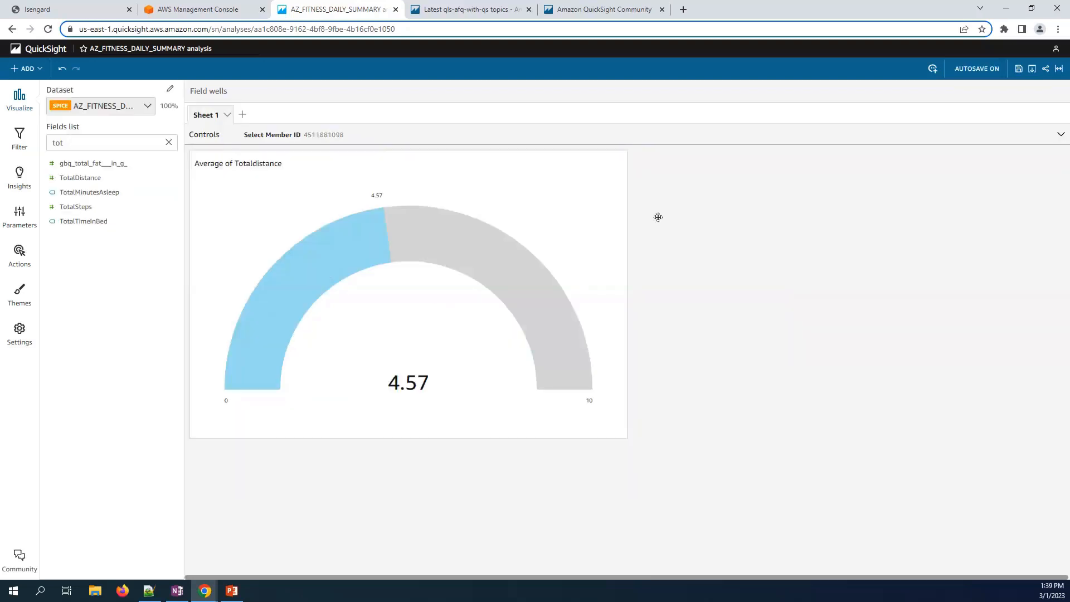
{"action": "left_click", "coordinate": [621, 175]}
{"action": "left_click_drag", "start_coordinate": [626, 491], "coordinate": [504, 345]}
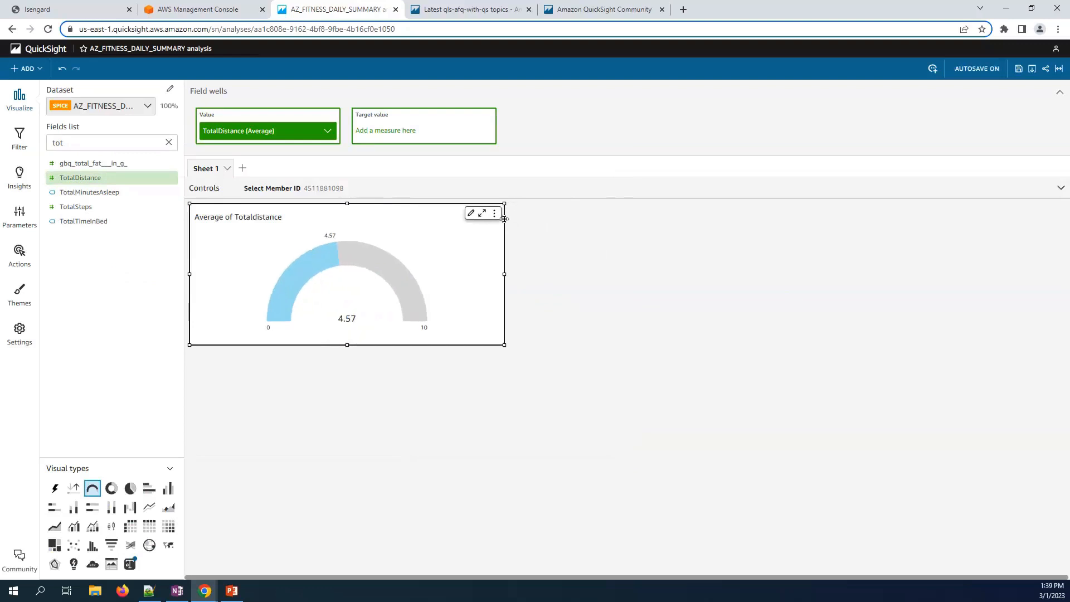
- Add a foreground colour rule to the gauge that colours values ≥ 7 dark green
{"action": "left_click", "coordinate": [494, 213]}
{"action": "left_click", "coordinate": [492, 227]}
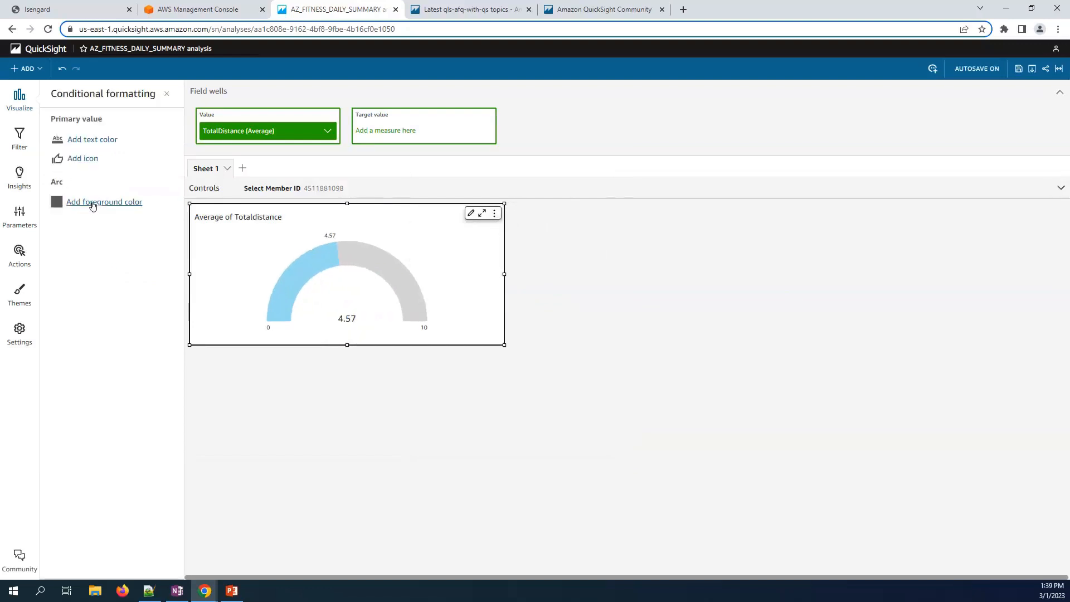
{"action": "left_click", "coordinate": [90, 204]}
{"action": "left_click", "coordinate": [93, 209]}
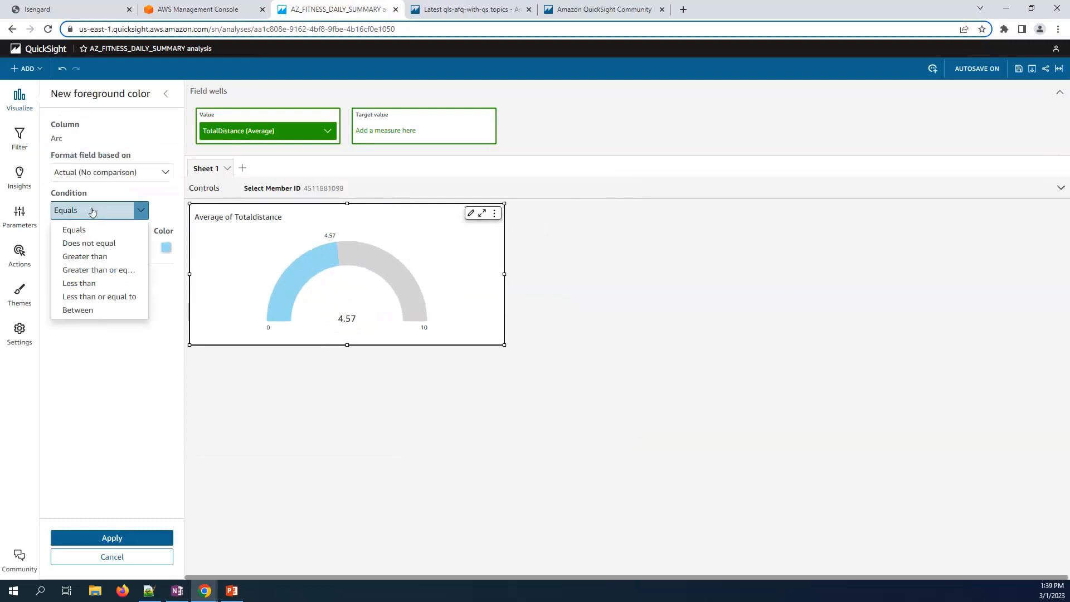
{"action": "left_click", "coordinate": [94, 270]}
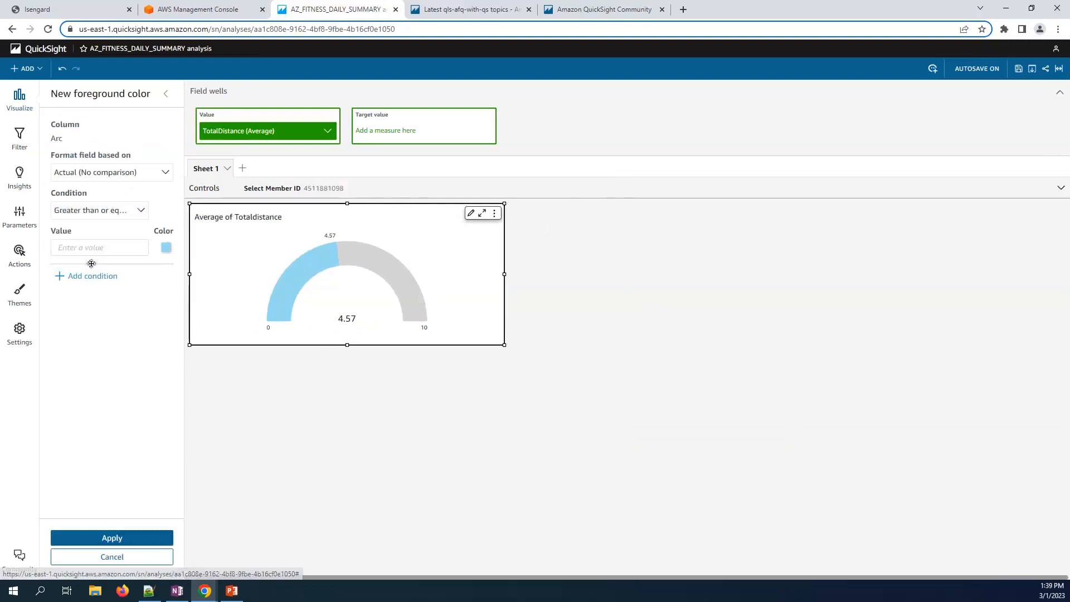
{"action": "left_click", "coordinate": [93, 248]}
{"action": "type", "text": "7"}
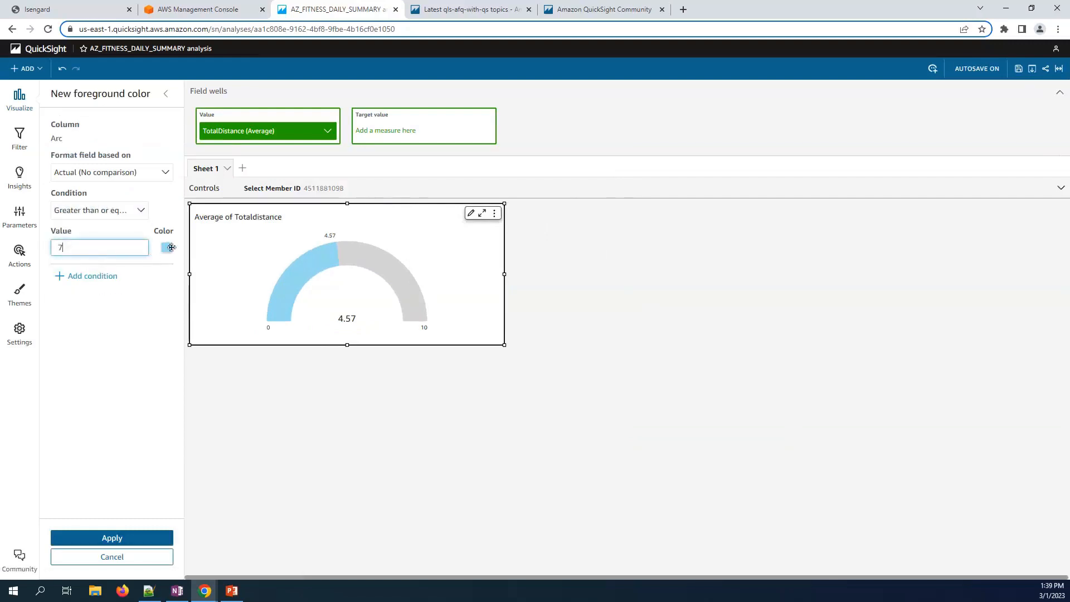
{"action": "left_click", "coordinate": [166, 247]}
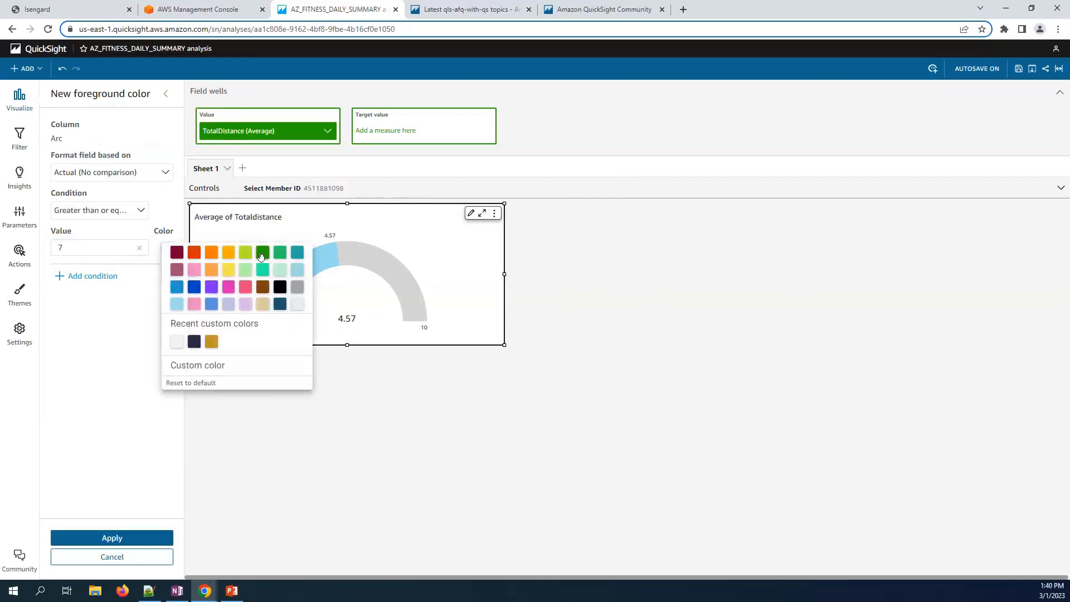
{"action": "left_click", "coordinate": [262, 252]}
- Add a second condition colouring values ≥ 5 lime green
{"action": "left_click", "coordinate": [95, 279]}
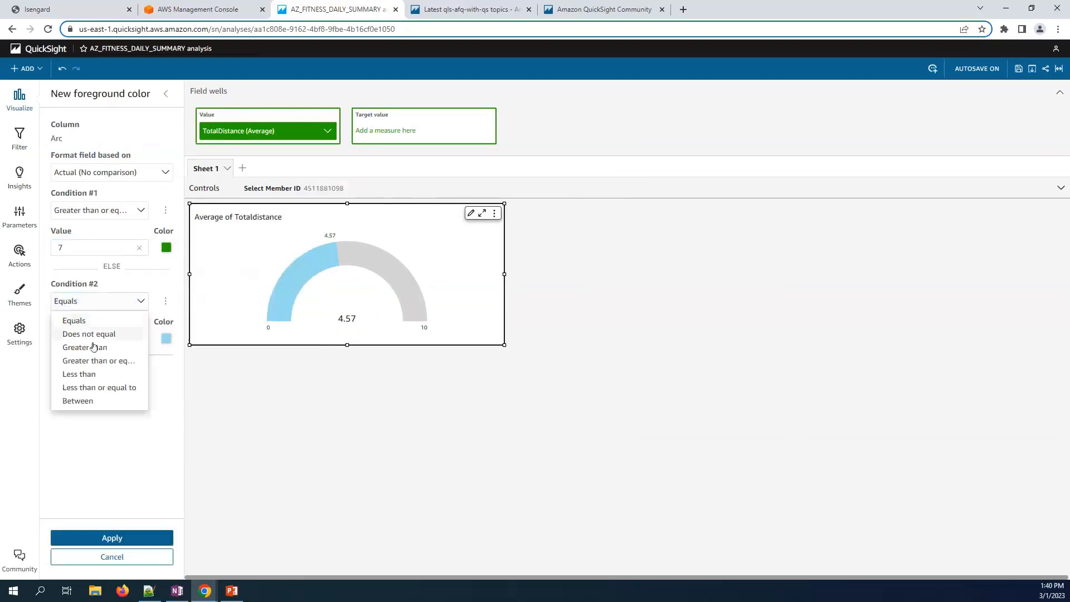
{"action": "left_click", "coordinate": [92, 348]}
{"action": "left_click", "coordinate": [83, 339]}
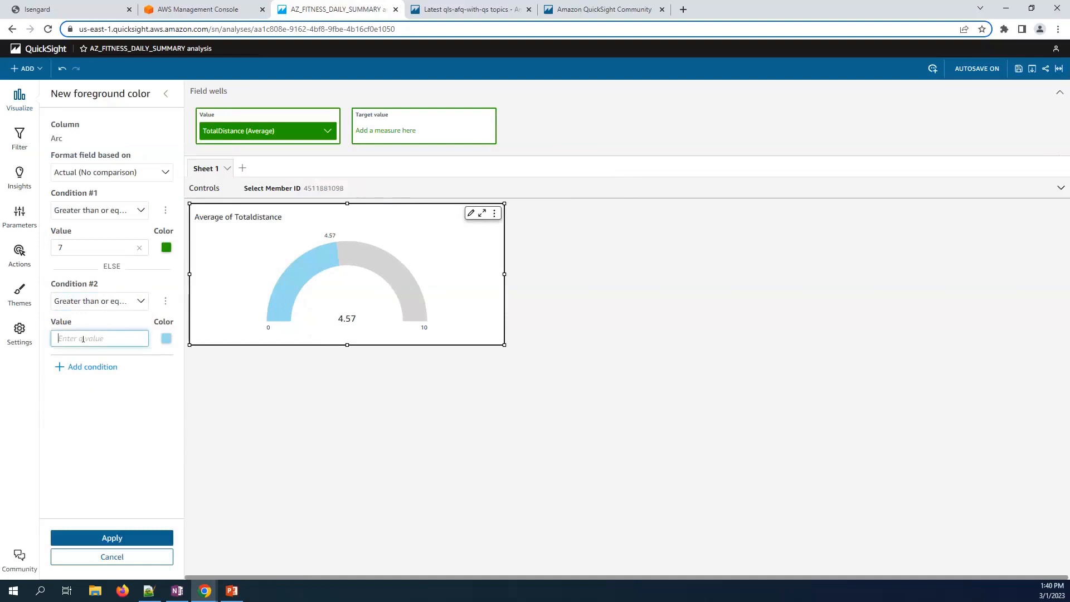
{"action": "type", "text": "5"}
{"action": "left_click", "coordinate": [166, 338]}
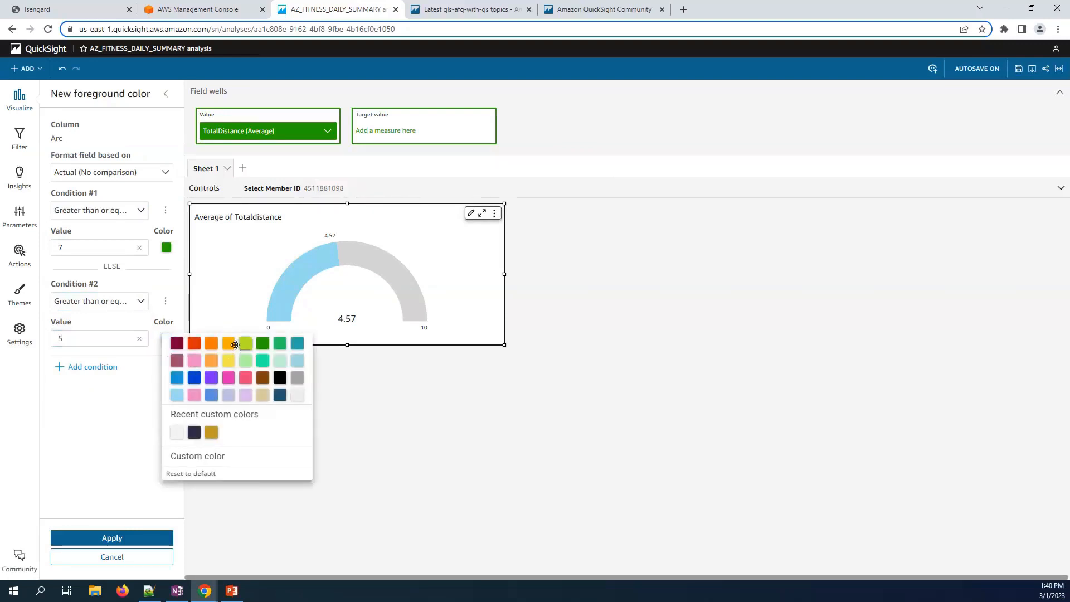
{"action": "left_click", "coordinate": [245, 343]}
- Add a third condition colouring values below 5 orange, apply the rules, and shrink the gauge
{"action": "left_click", "coordinate": [87, 368]}
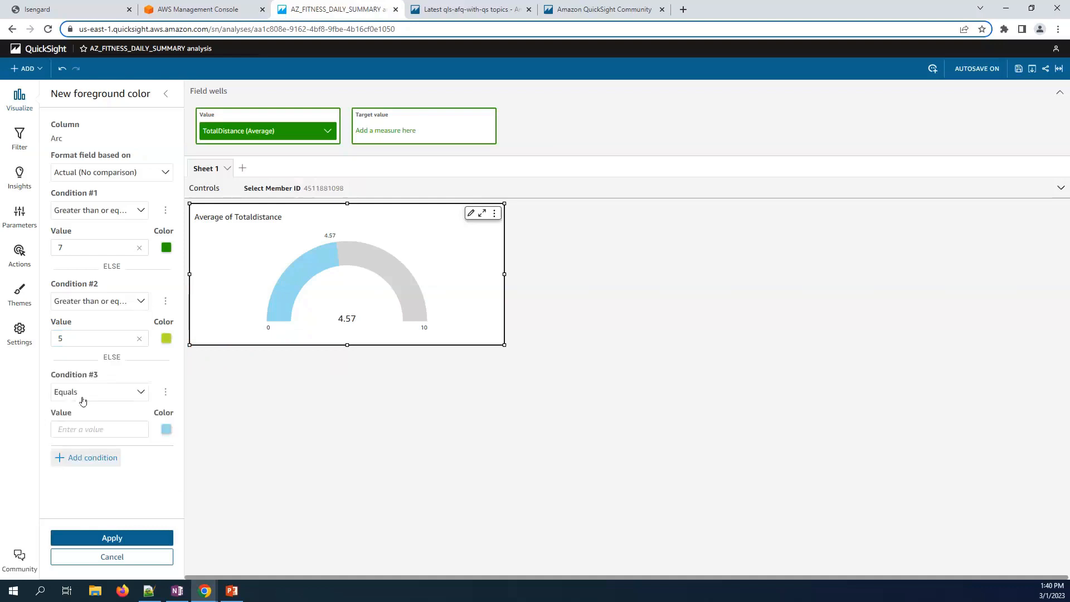
{"action": "left_click", "coordinate": [81, 402]}
{"action": "left_click", "coordinate": [96, 466]}
{"action": "left_click", "coordinate": [92, 431]}
{"action": "type", "text": "5"}
{"action": "left_click", "coordinate": [167, 429]}
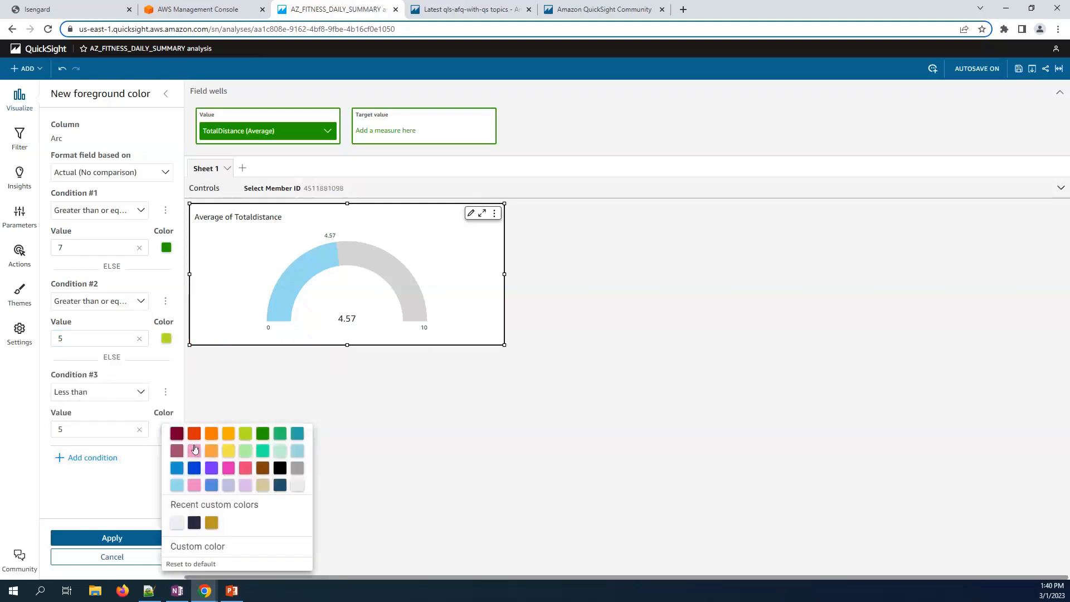
{"action": "left_click", "coordinate": [211, 433]}
{"action": "left_click", "coordinate": [115, 538]}
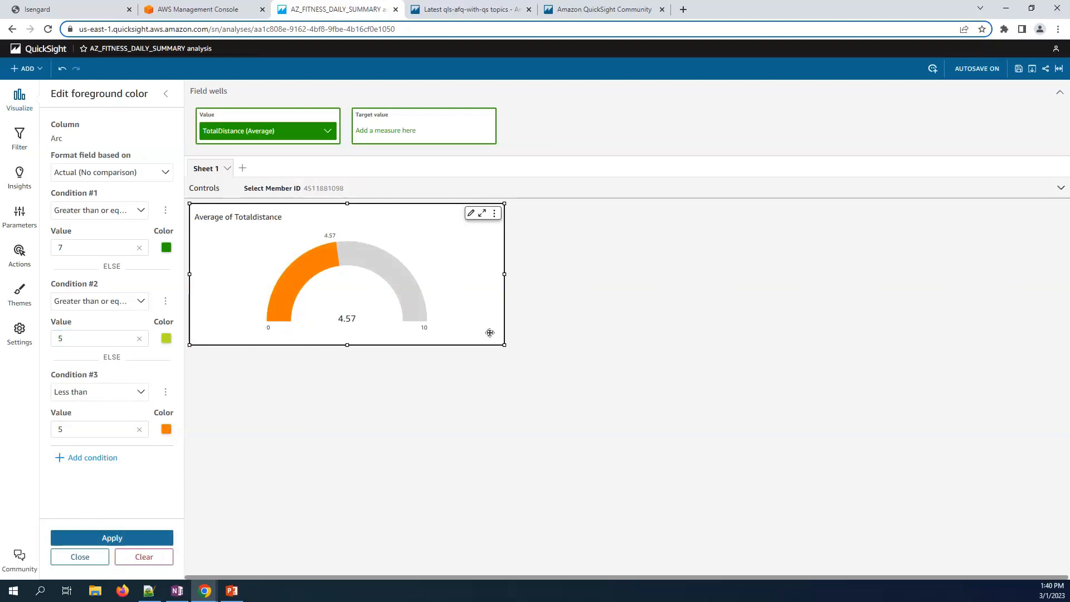
{"action": "left_click_drag", "start_coordinate": [505, 345], "coordinate": [450, 324]}
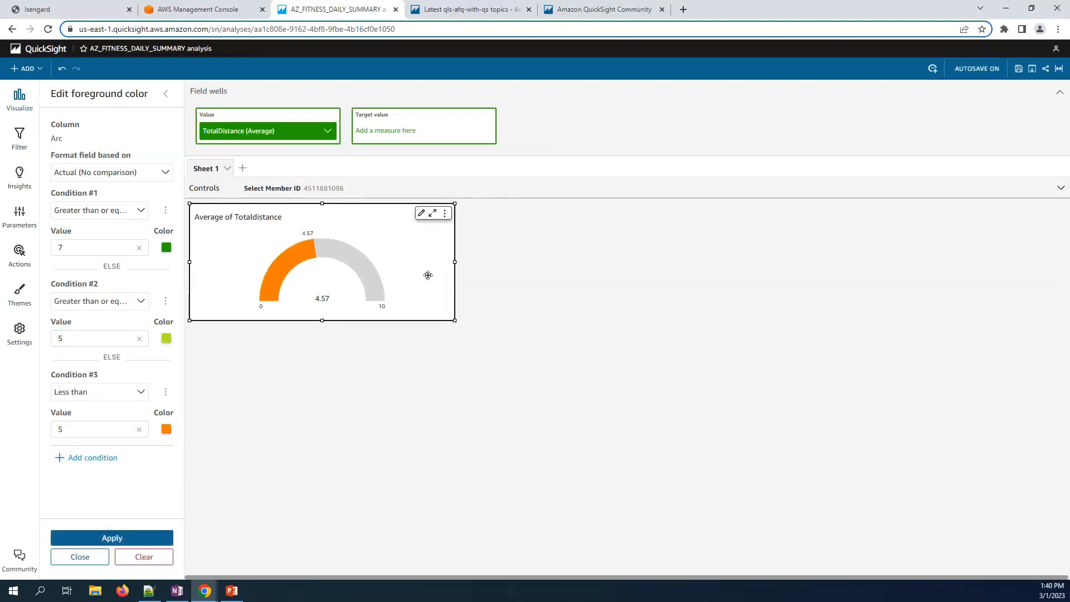
{"action": "left_click", "coordinate": [19, 137]}
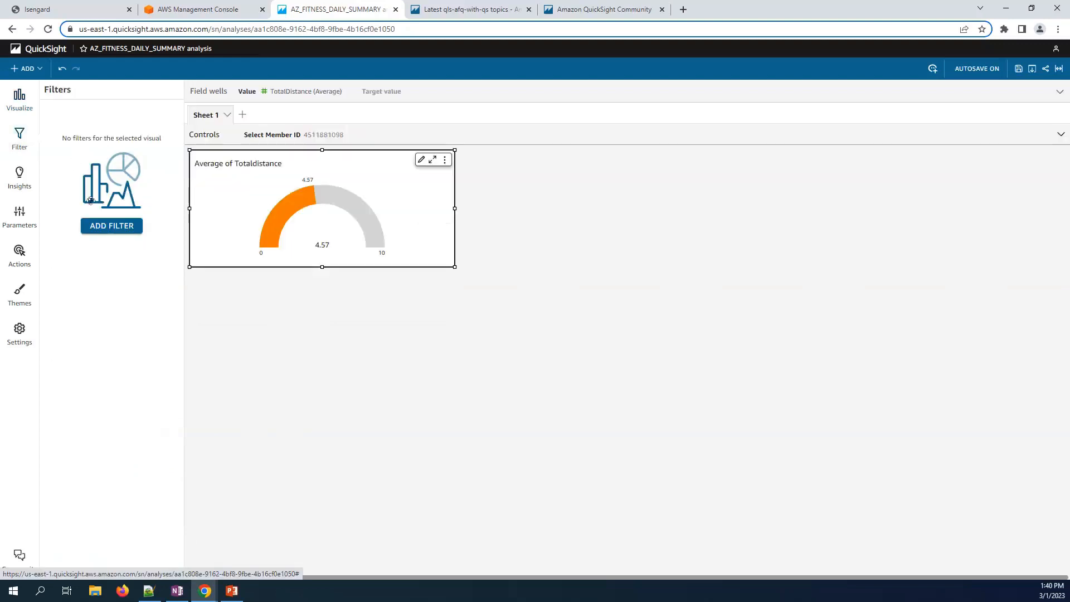
- Add an id filter as a custom filter driven by the pID parameter
{"action": "left_click", "coordinate": [112, 226]}
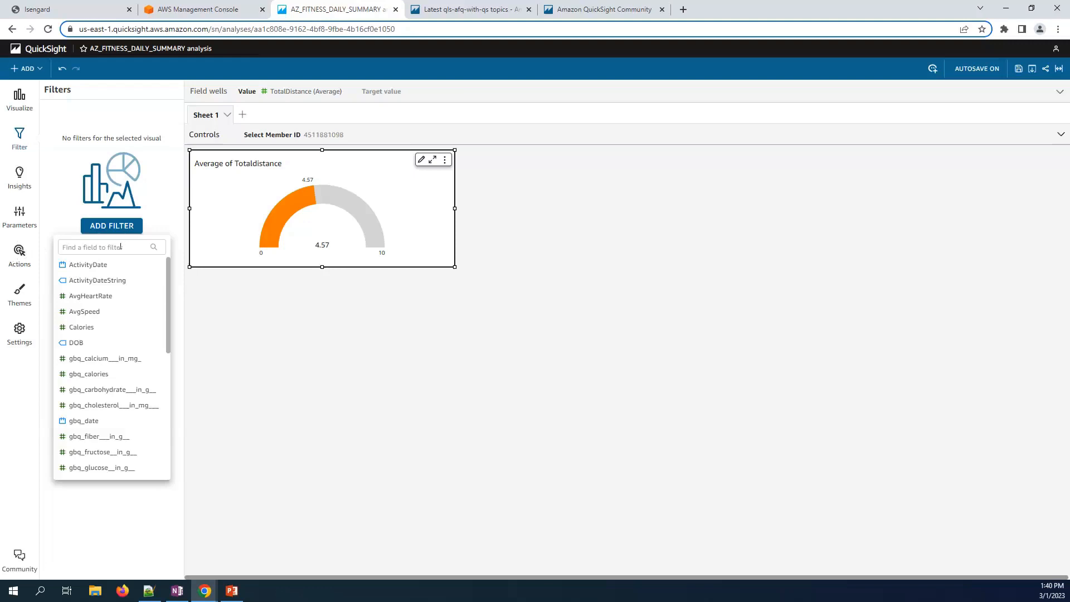
{"action": "left_click", "coordinate": [120, 246]}
{"action": "type", "text": "id"}
{"action": "left_click", "coordinate": [103, 280]}
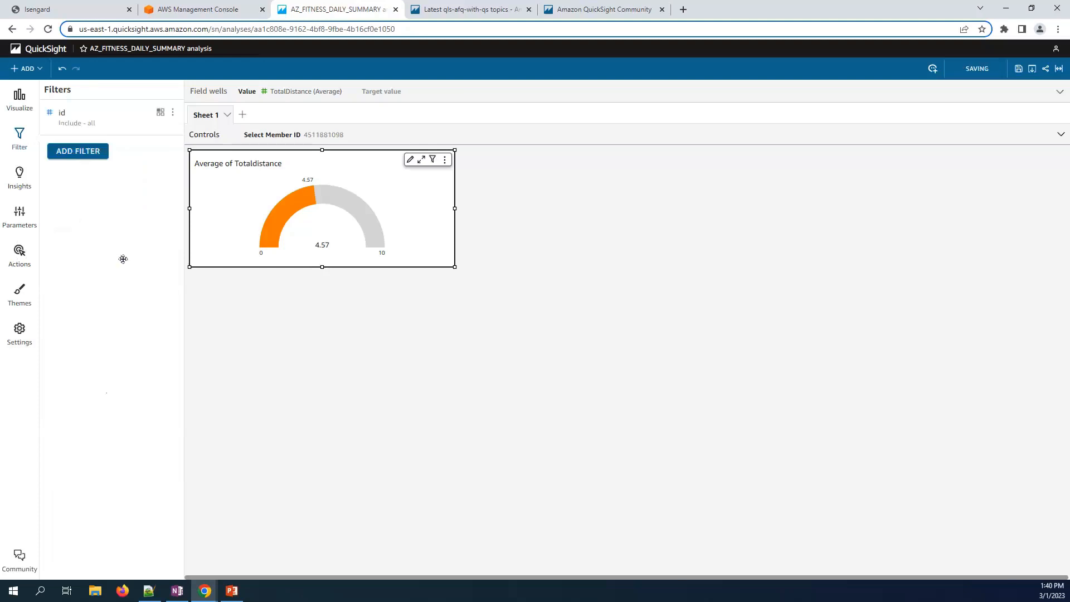
{"action": "left_click", "coordinate": [173, 113]}
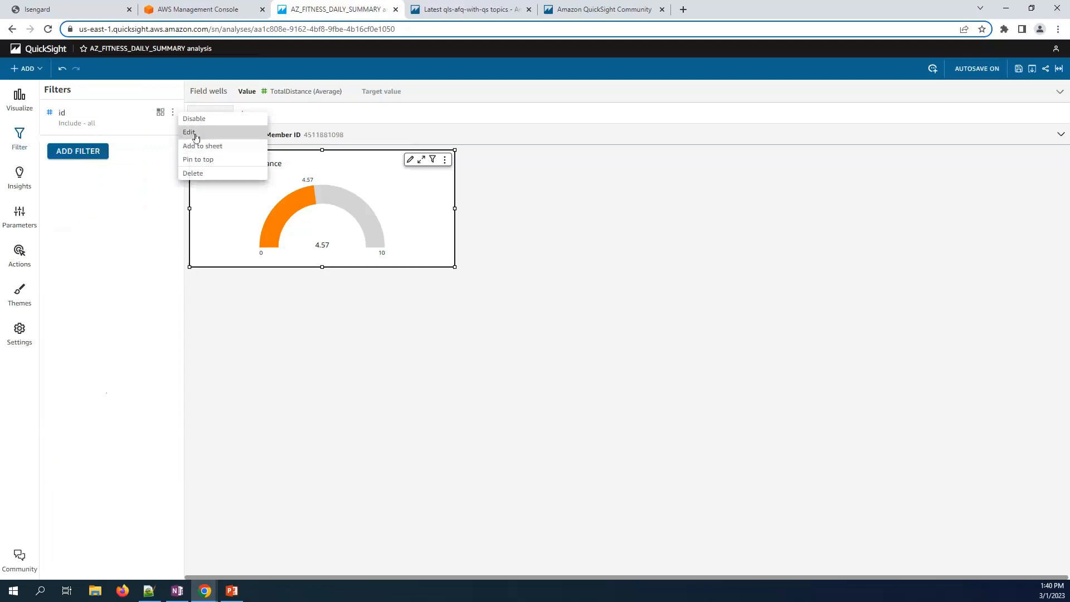
{"action": "left_click", "coordinate": [192, 132]}
{"action": "left_click", "coordinate": [85, 191]}
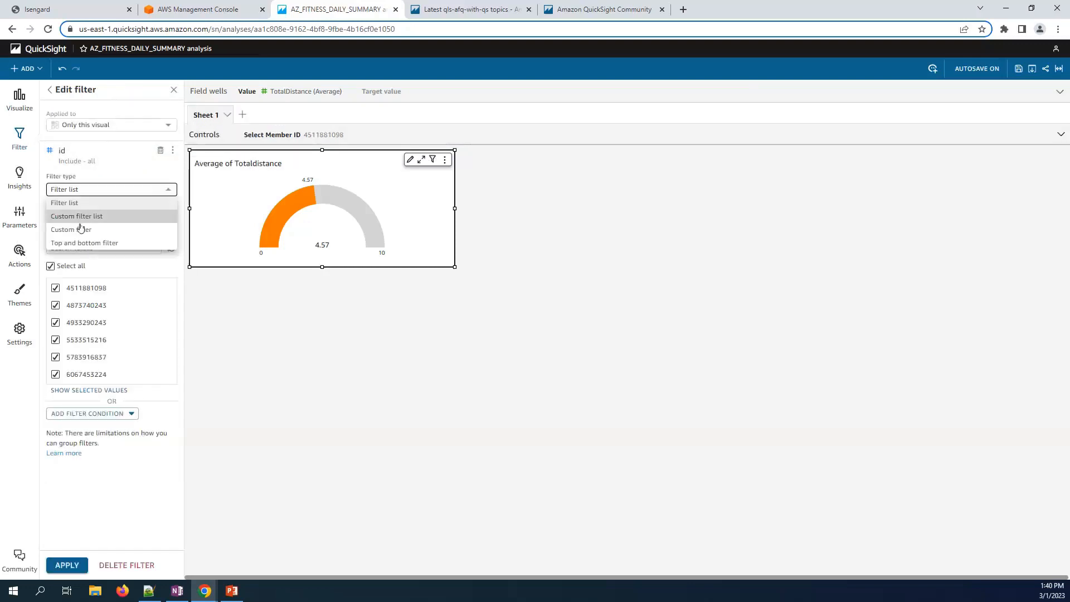
{"action": "left_click", "coordinate": [83, 229]}
{"action": "left_click", "coordinate": [79, 238]}
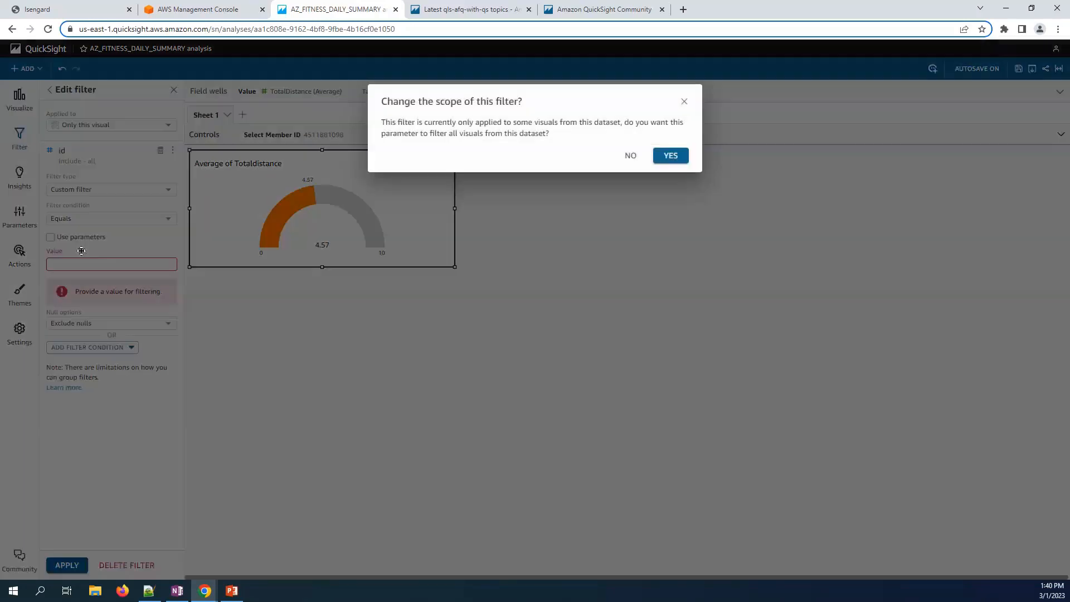
{"action": "key", "text": "Return"}
{"action": "left_click", "coordinate": [108, 264]}
{"action": "left_click", "coordinate": [88, 279]}
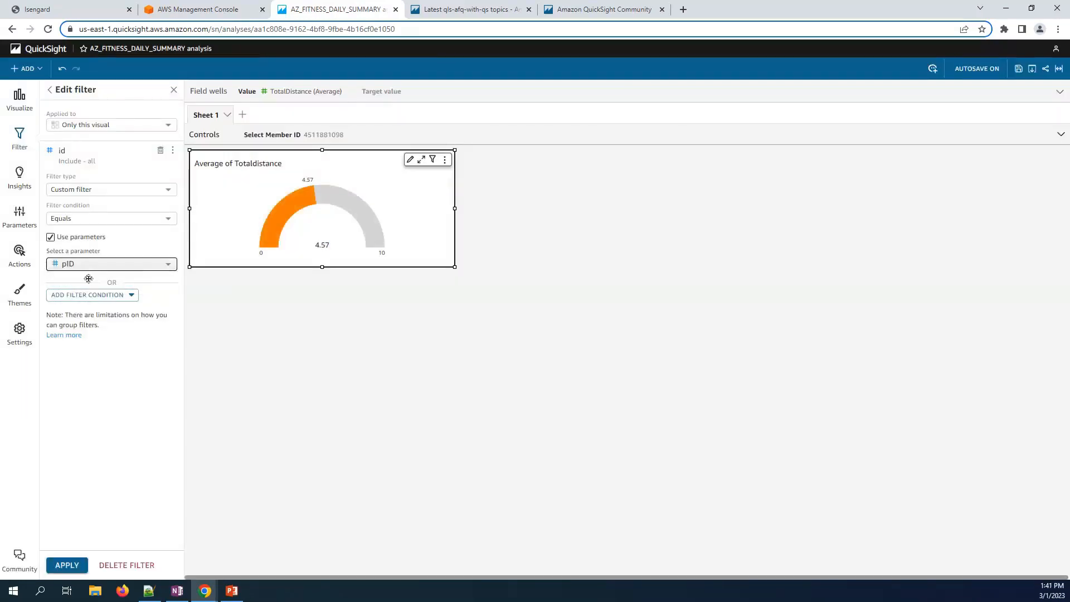
{"action": "left_click", "coordinate": [63, 564]}
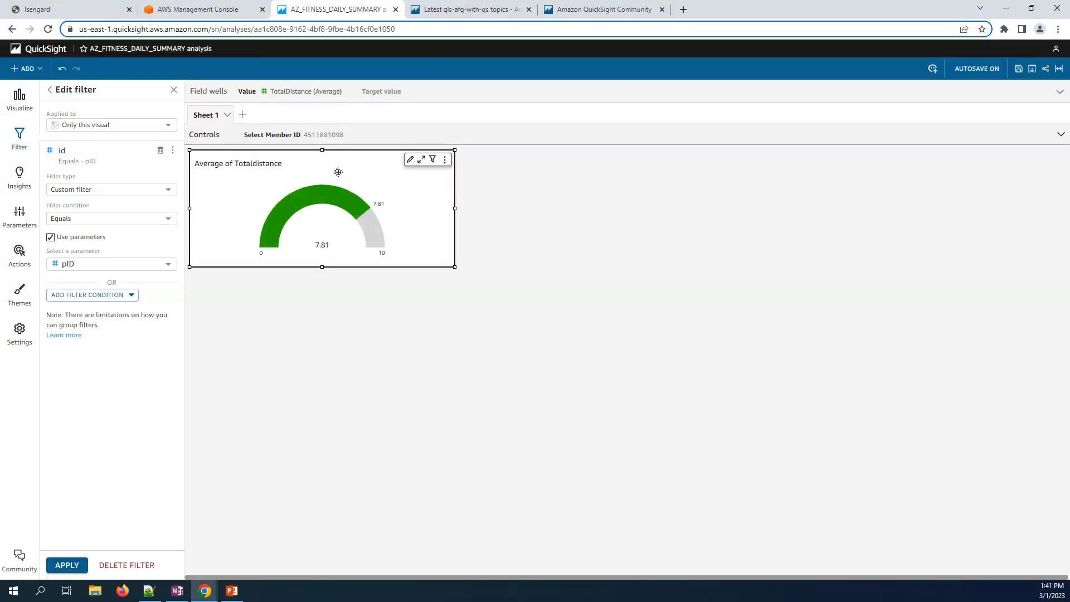
- Apply the id filter to all applicable visuals
{"action": "left_click", "coordinate": [112, 125]}
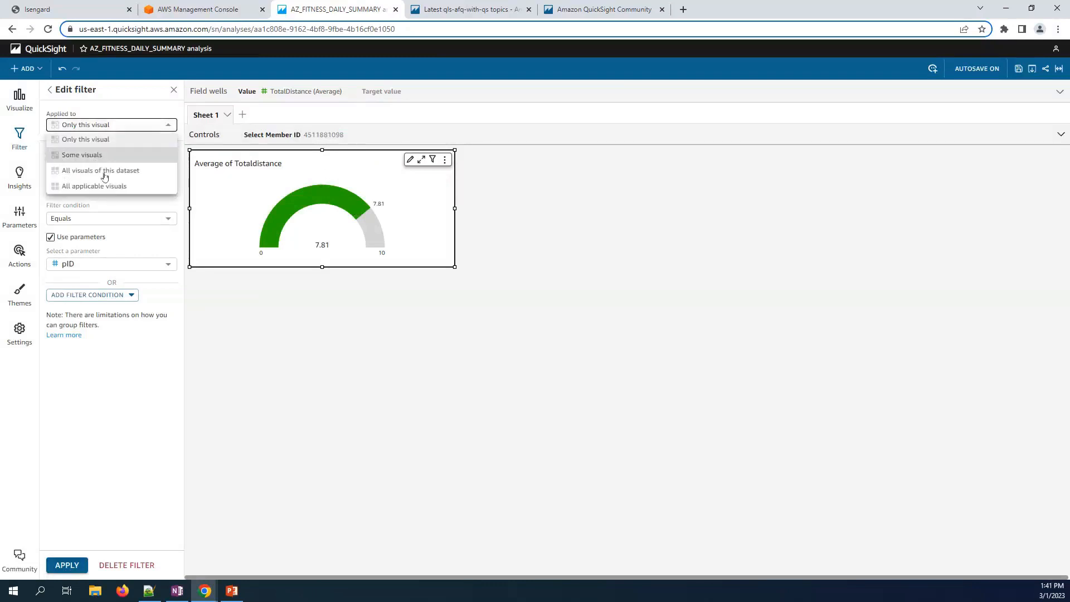
{"action": "left_click", "coordinate": [114, 184]}
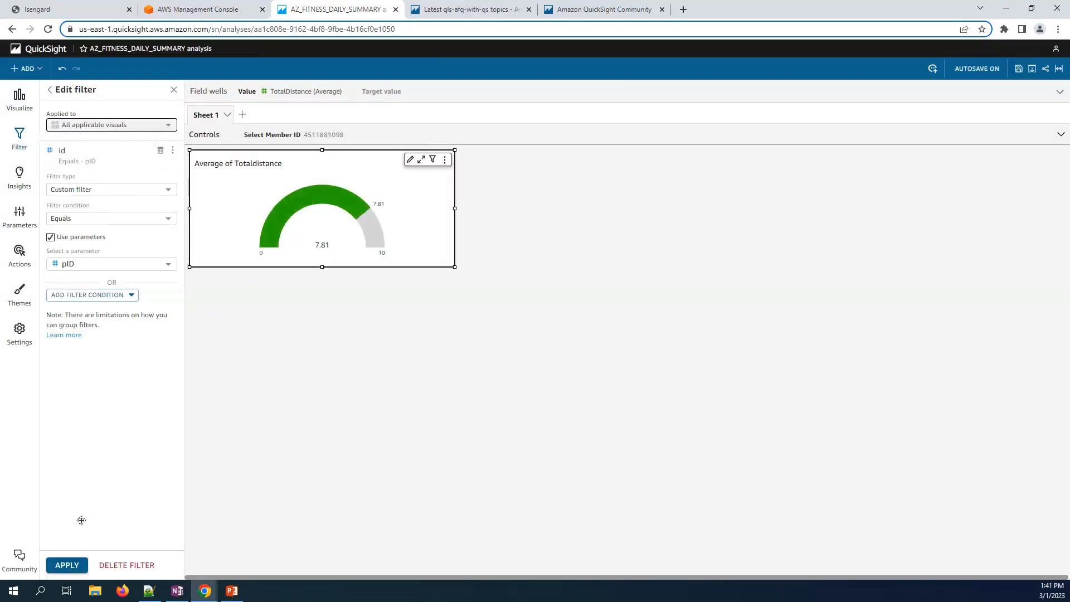
{"action": "left_click", "coordinate": [71, 569]}
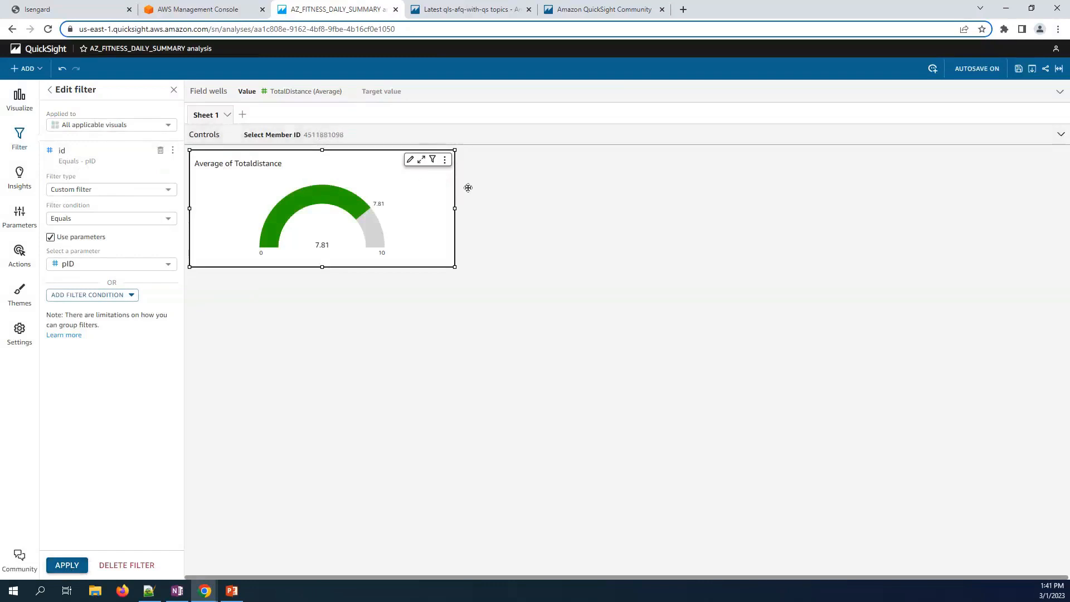
{"action": "left_click", "coordinate": [474, 187]}
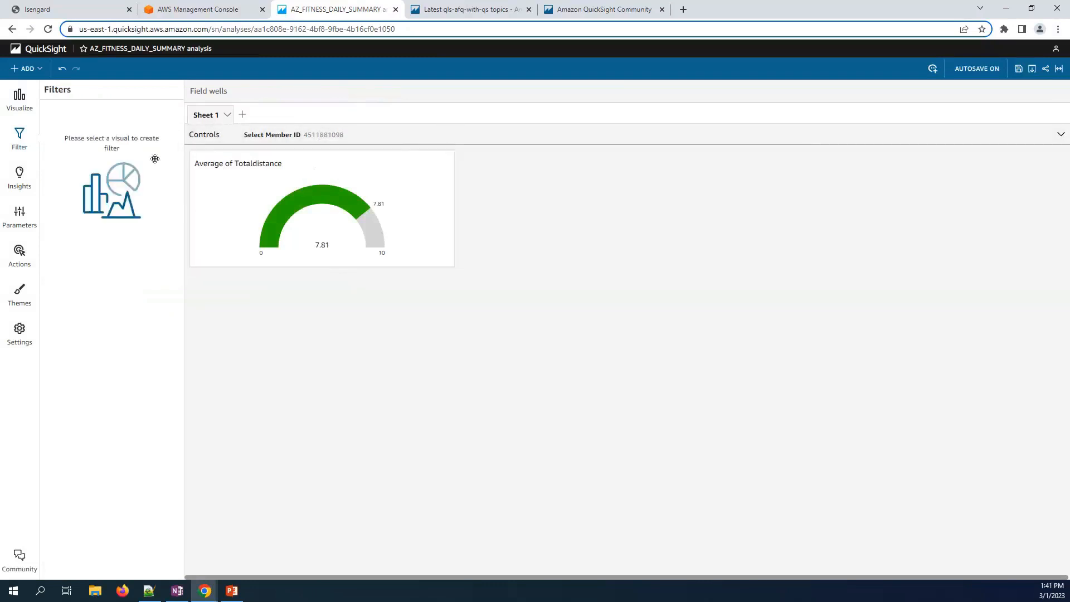
- Add a line chart of summed TotalDistance by ActivityDate beside the gauge
{"action": "left_click", "coordinate": [25, 68]}
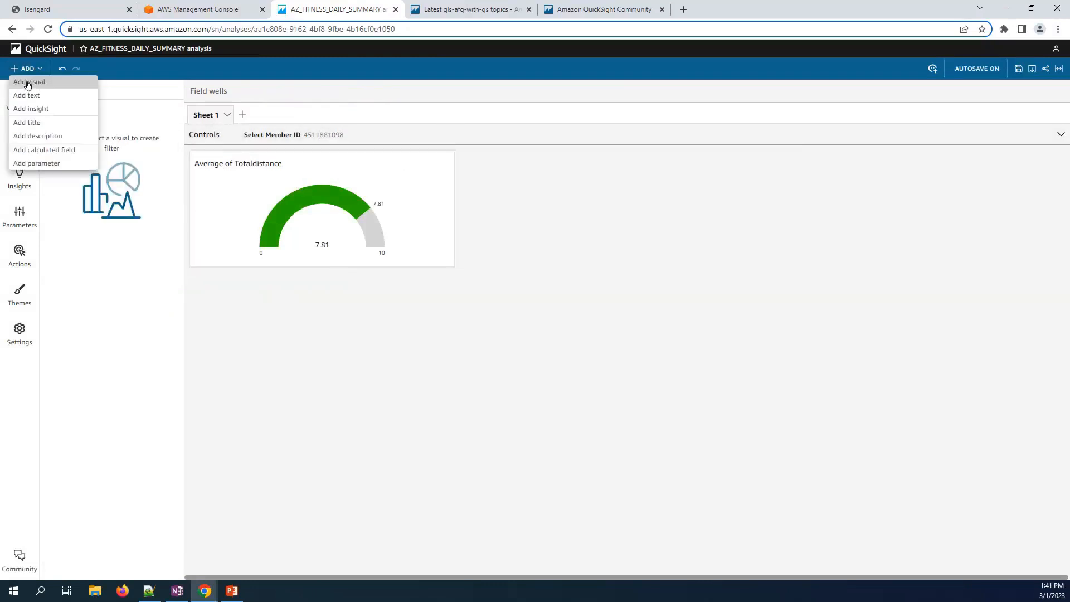
{"action": "left_click", "coordinate": [27, 84]}
{"action": "left_click_drag", "start_coordinate": [878, 419], "coordinate": [743, 300]}
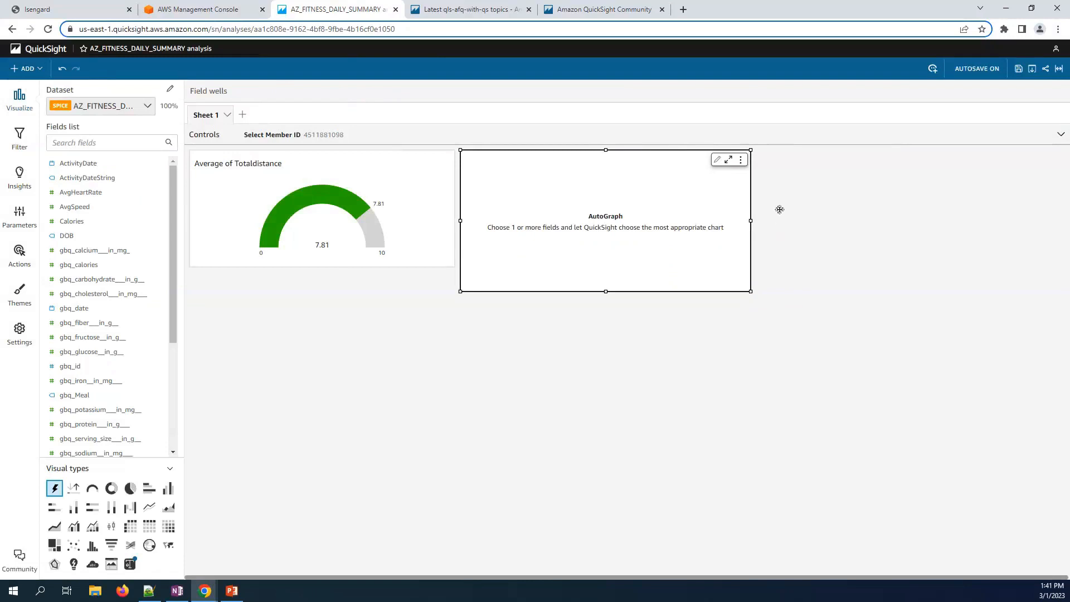
{"action": "left_click", "coordinate": [88, 144]}
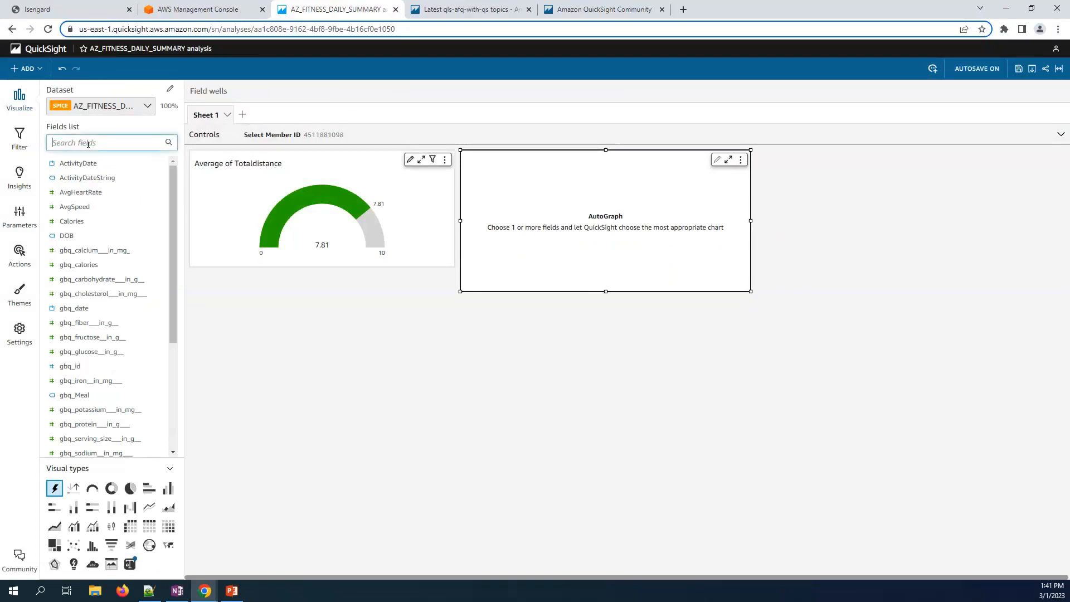
{"action": "type", "text": "tot"}
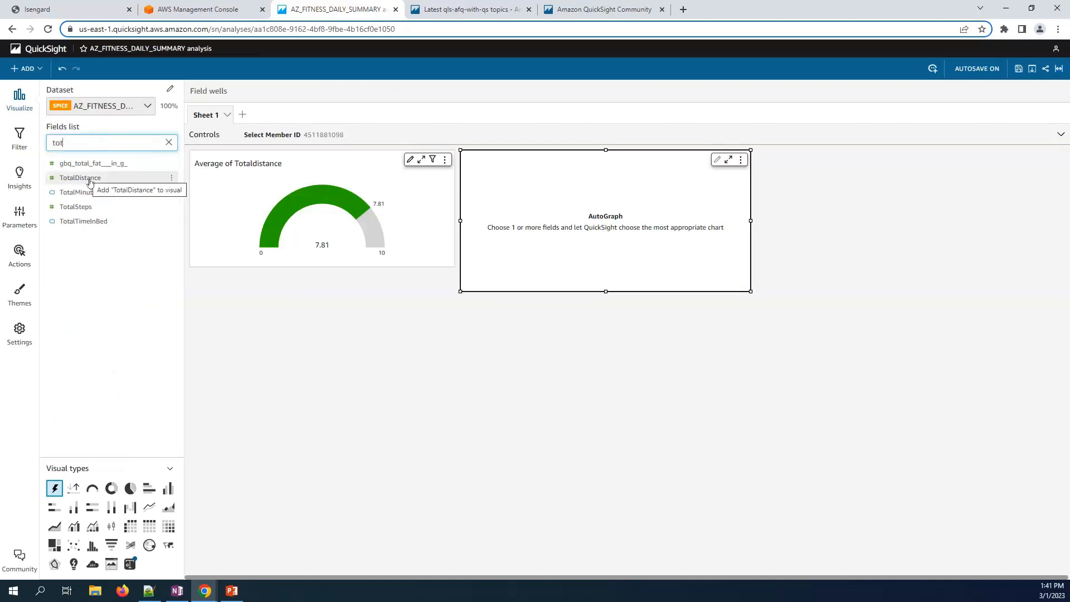
{"action": "left_click", "coordinate": [90, 178]}
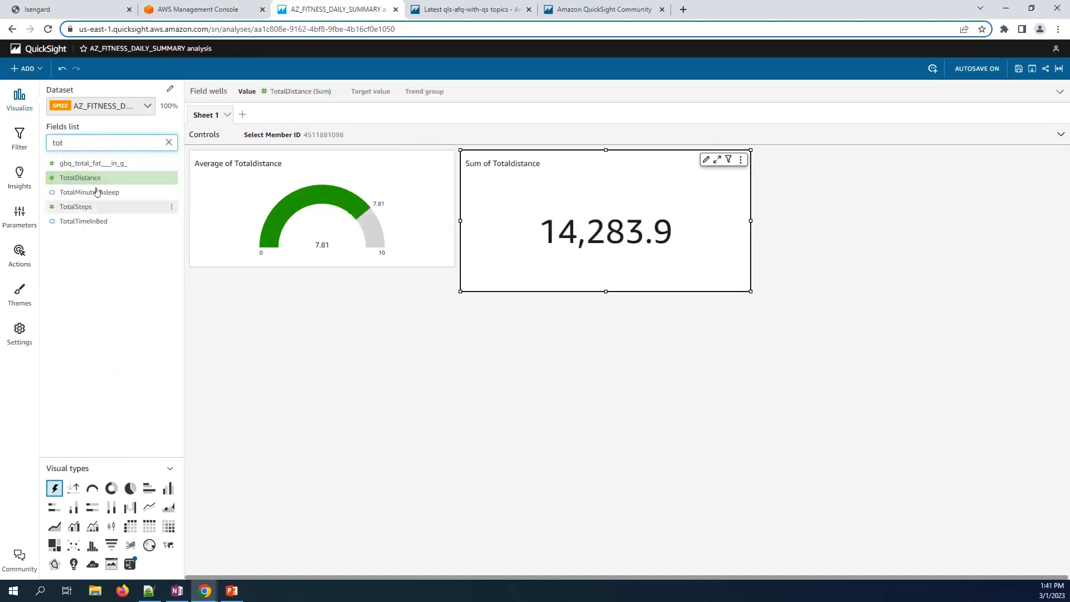
{"action": "double_click", "coordinate": [54, 139]}
{"action": "type", "text": "act"}
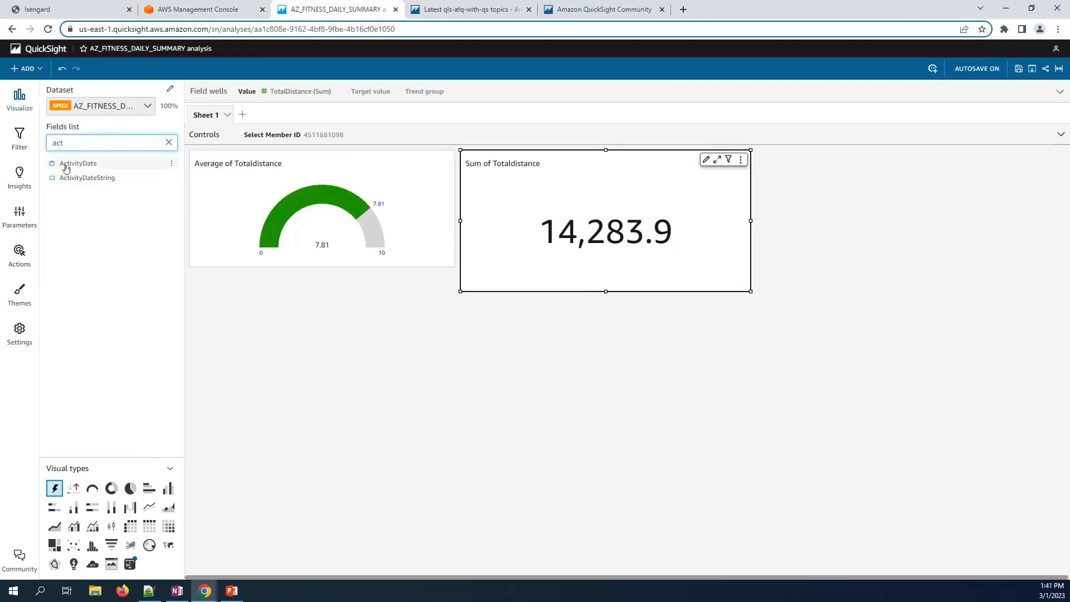
{"action": "left_click_drag", "start_coordinate": [66, 169], "coordinate": [502, 246]}
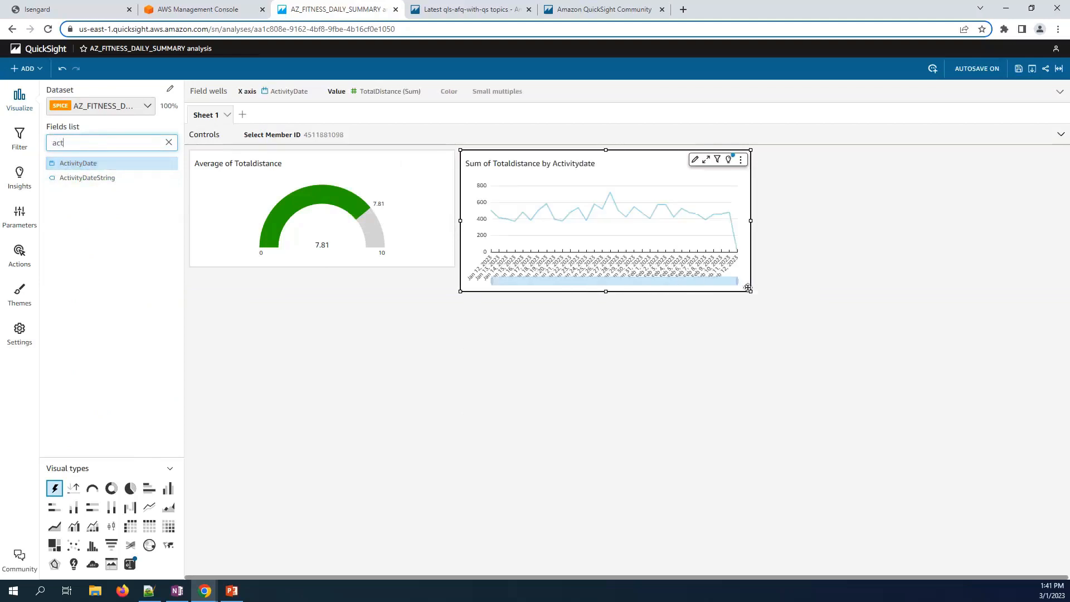
{"action": "left_click_drag", "start_coordinate": [751, 291], "coordinate": [726, 291]}
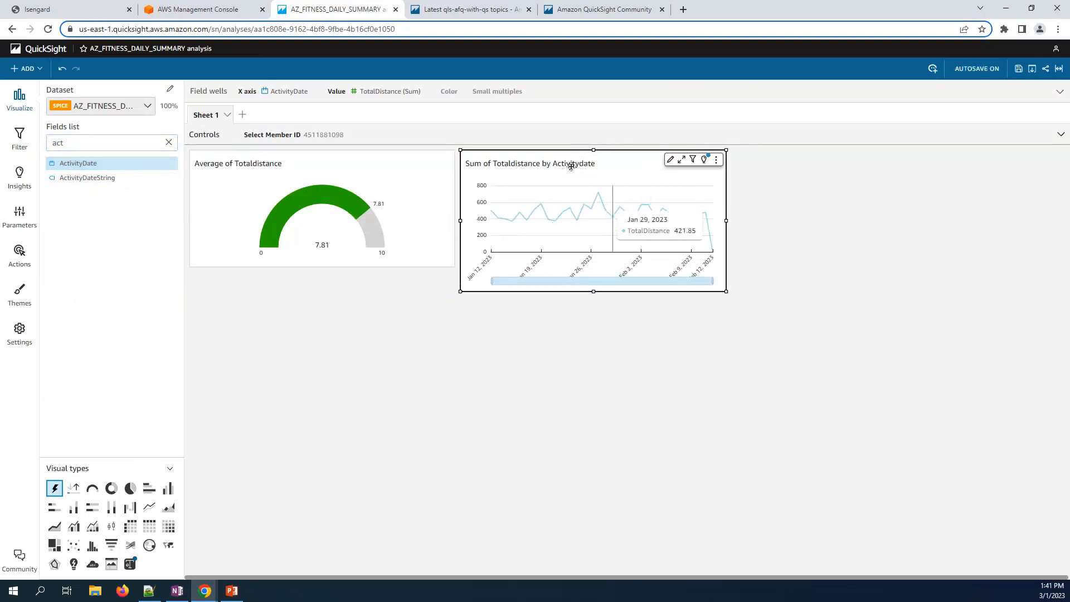
- Turn off the line chart's x-axis data zoom bar
{"action": "left_click", "coordinate": [21, 147]}
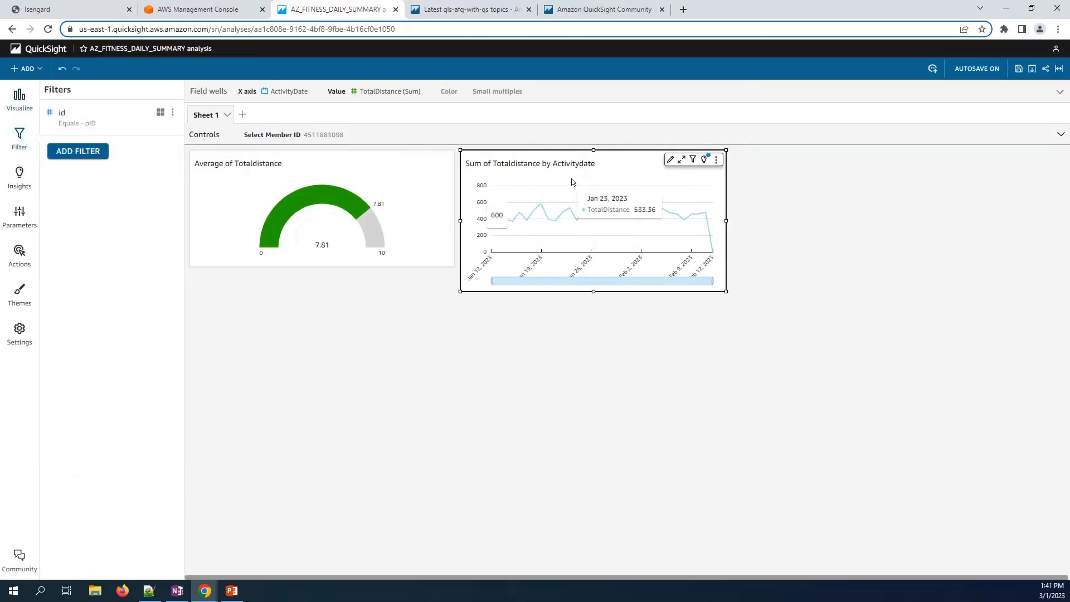
{"action": "left_click", "coordinate": [670, 160]}
{"action": "left_click", "coordinate": [97, 238]}
{"action": "left_click", "coordinate": [65, 227]}
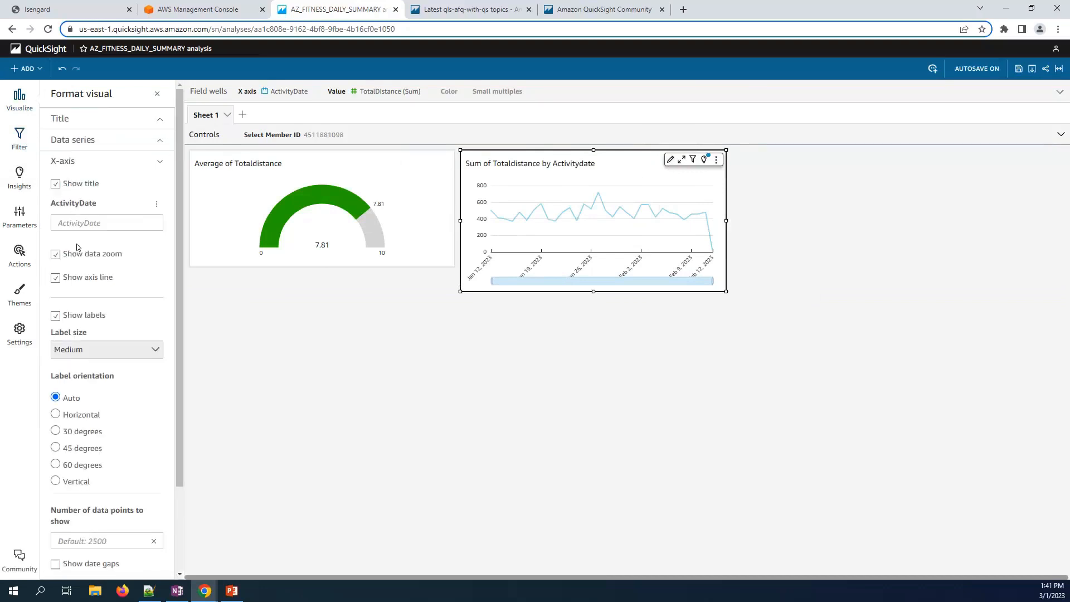
{"action": "left_click", "coordinate": [79, 261]}
{"action": "left_click", "coordinate": [573, 296]}
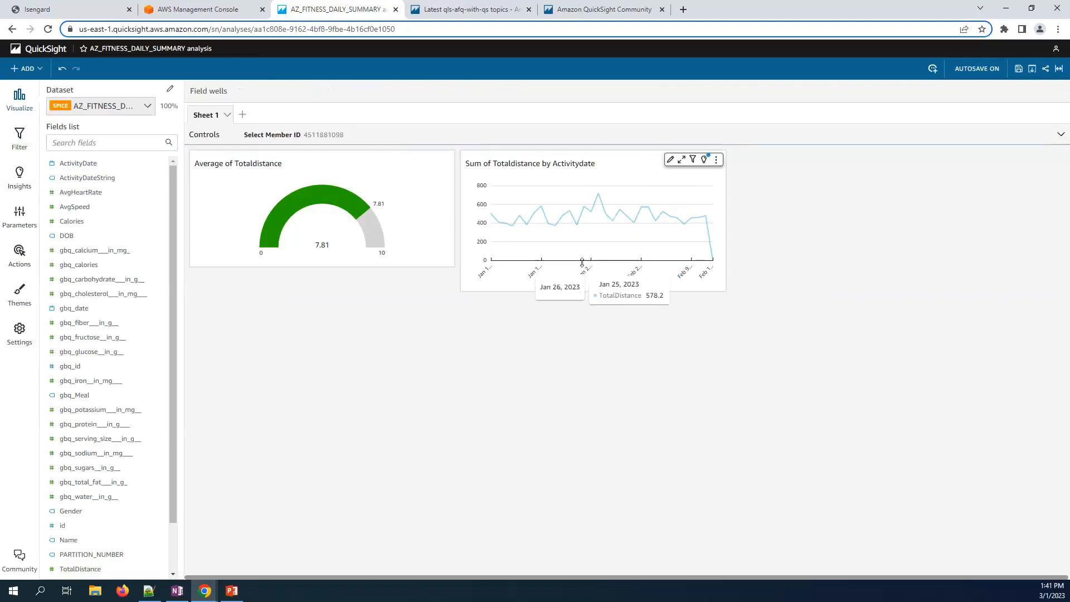
{"action": "left_click", "coordinate": [584, 276]}
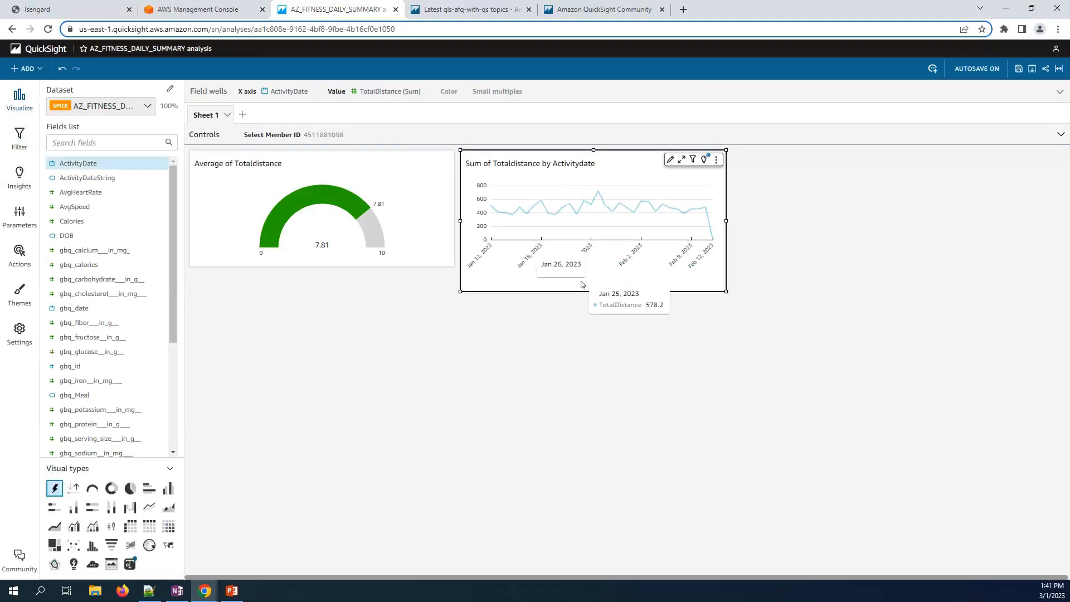
{"action": "left_click", "coordinate": [716, 160]}
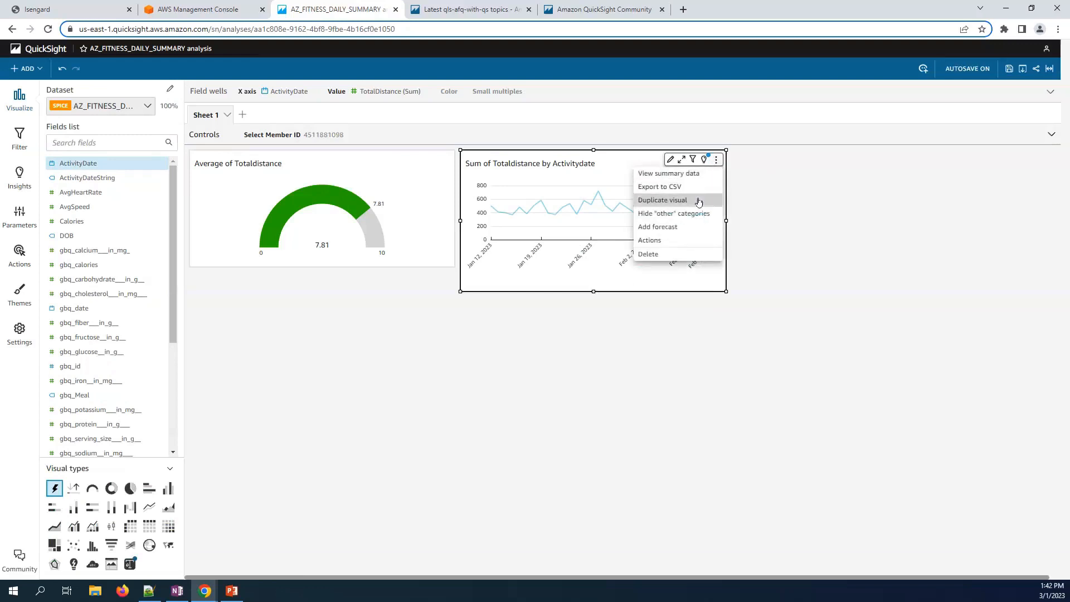
- Duplicate the distance chart, place the copy to its right, and add Calories to it
{"action": "left_click", "coordinate": [699, 202]}
{"action": "left_click_drag", "start_coordinate": [485, 342], "coordinate": [832, 148]}
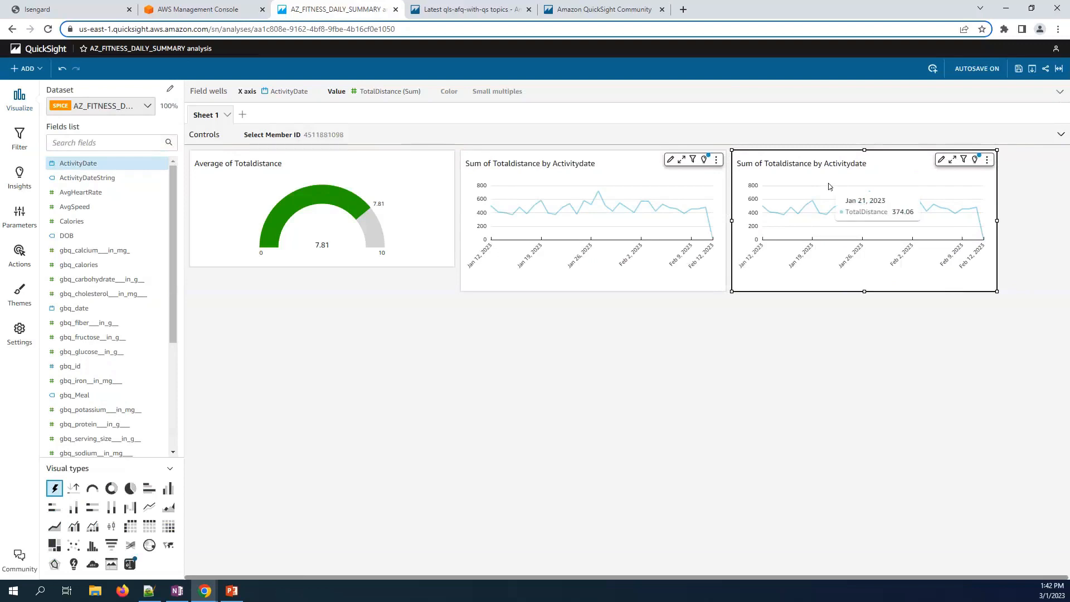
{"action": "left_click", "coordinate": [99, 142]}
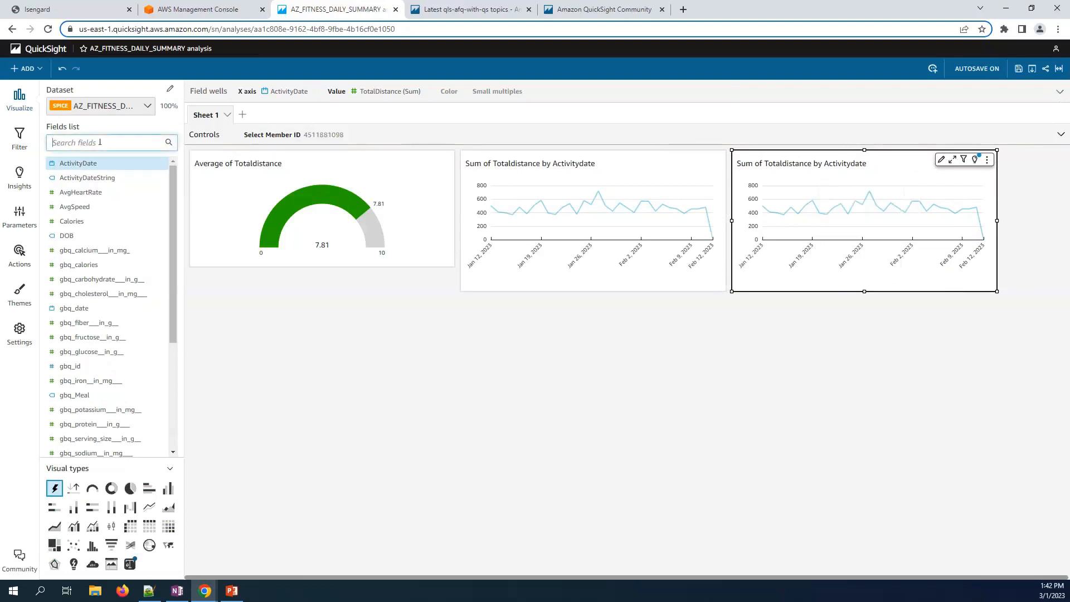
{"action": "type", "text": "ca"}
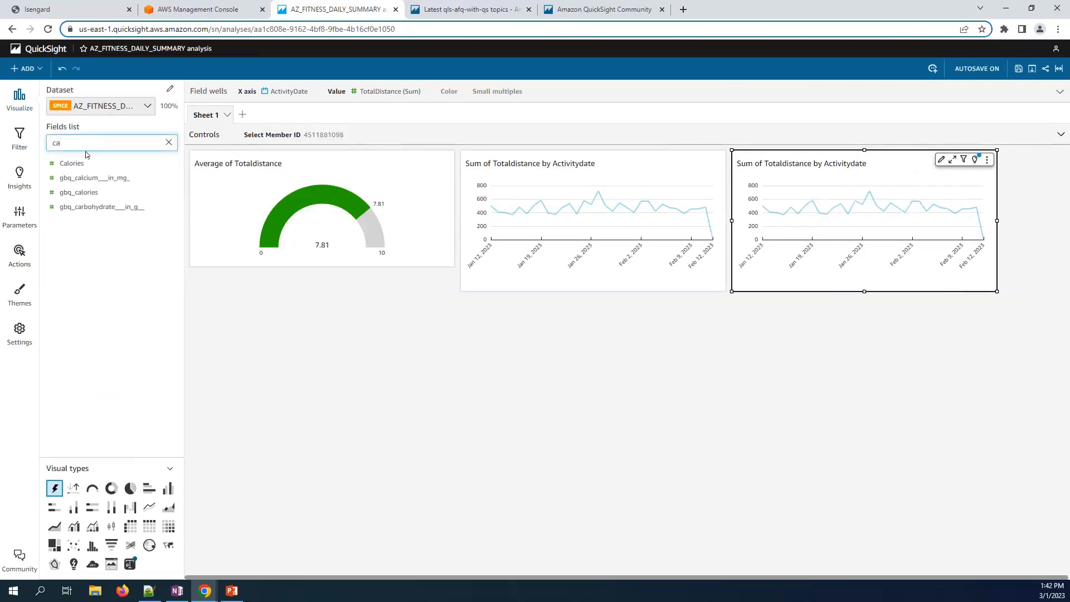
{"action": "left_click", "coordinate": [80, 163]}
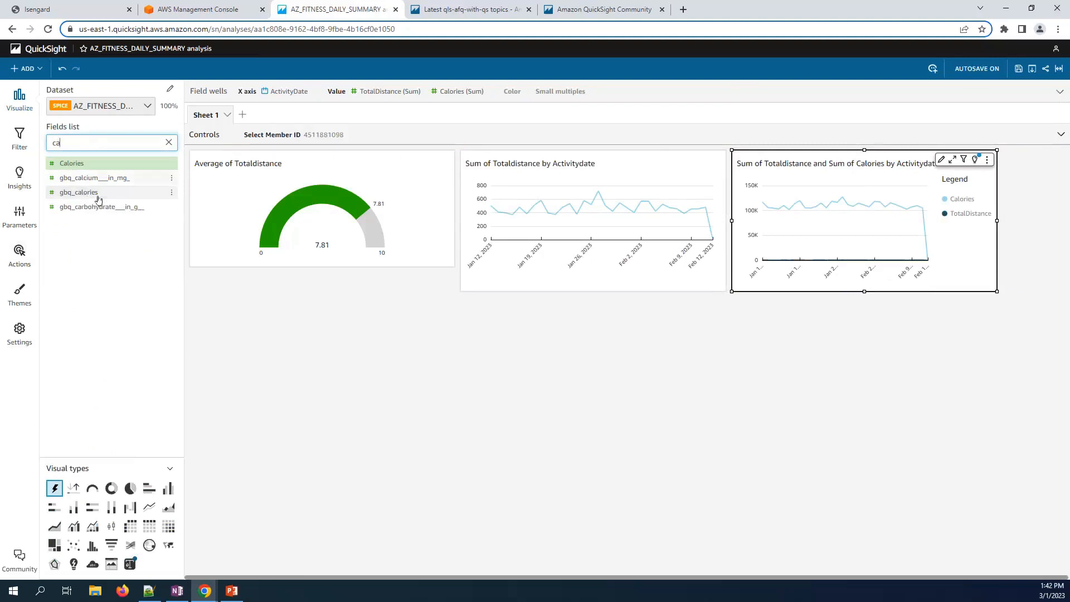
{"action": "left_click_drag", "start_coordinate": [994, 288], "coordinate": [985, 285]}
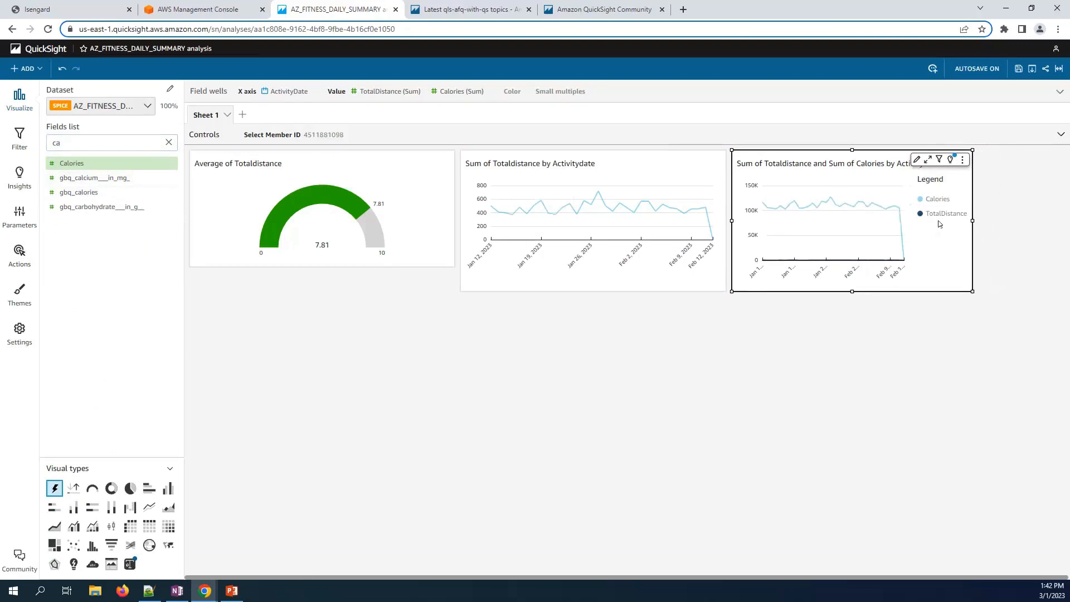
- Remove TotalDistance from the copy so it plots only Sum of Calories
{"action": "left_click", "coordinate": [437, 96]}
{"action": "left_click", "coordinate": [483, 130]}
{"action": "mouse_move", "coordinate": [522, 159]}
{"action": "left_click", "coordinate": [501, 238]}
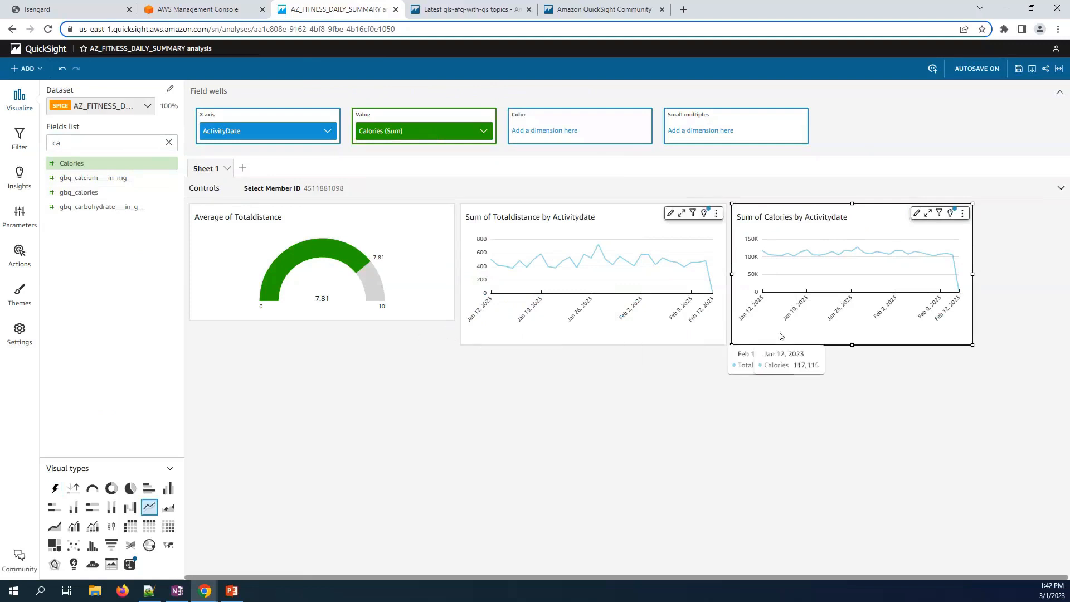
{"action": "left_click", "coordinate": [964, 215]}
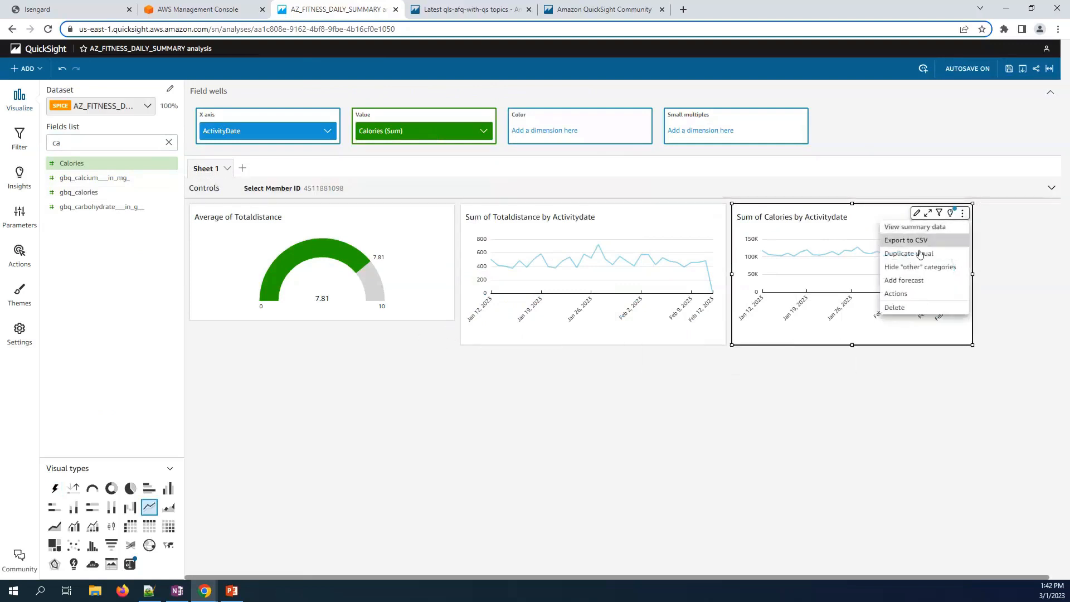
- Duplicate the calories chart twice, plotting AvgSpeed in one copy and AvgHeartRate in the other
{"action": "left_click", "coordinate": [918, 255]}
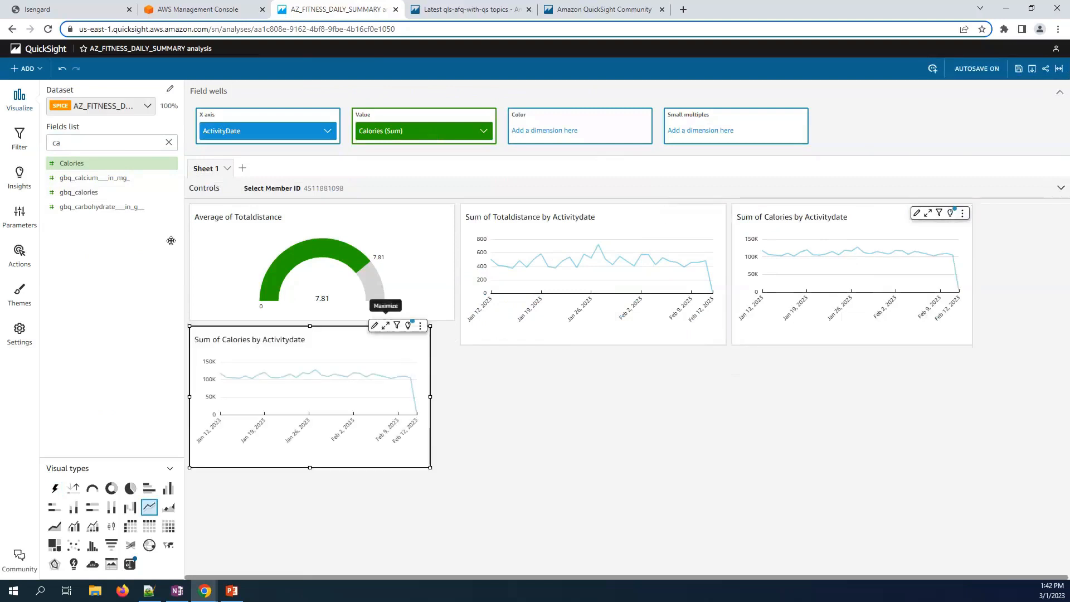
{"action": "left_click_drag", "start_coordinate": [83, 146], "coordinate": [24, 141]}
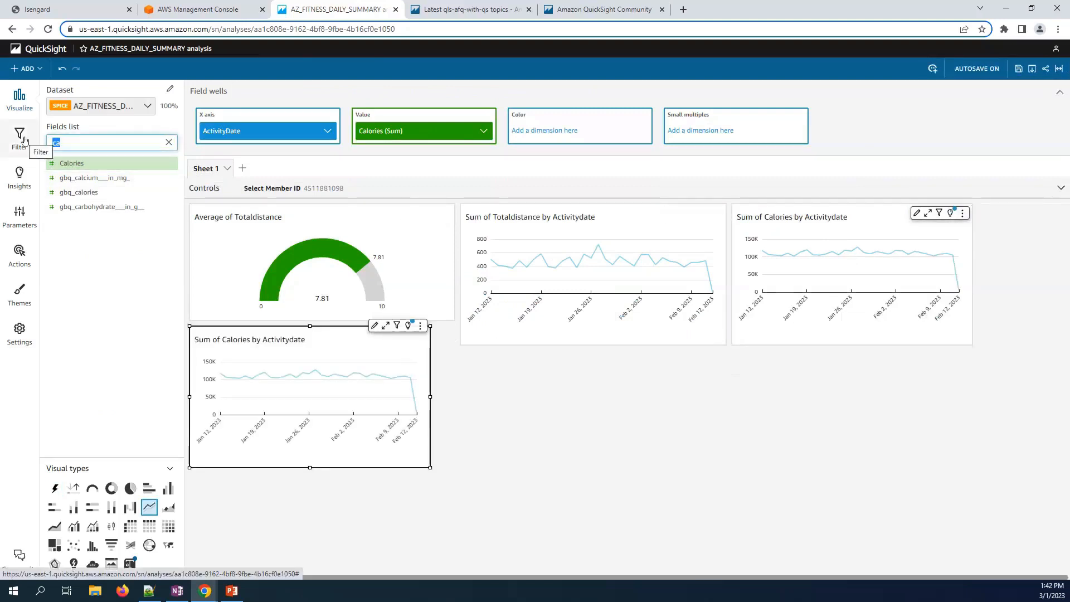
{"action": "type", "text": "avg"}
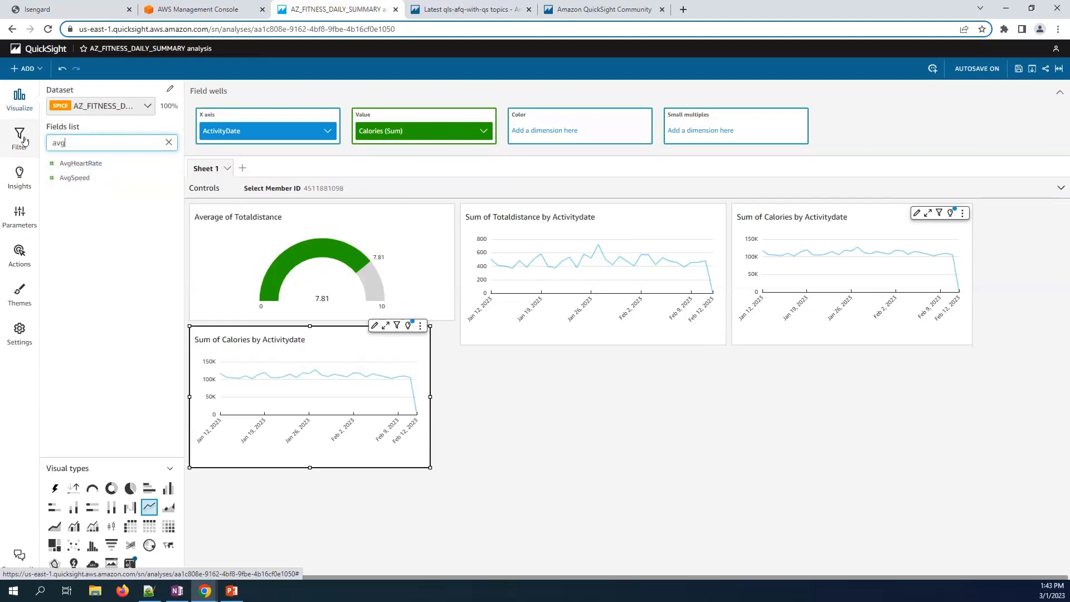
{"action": "left_click_drag", "start_coordinate": [72, 178], "coordinate": [401, 134]}
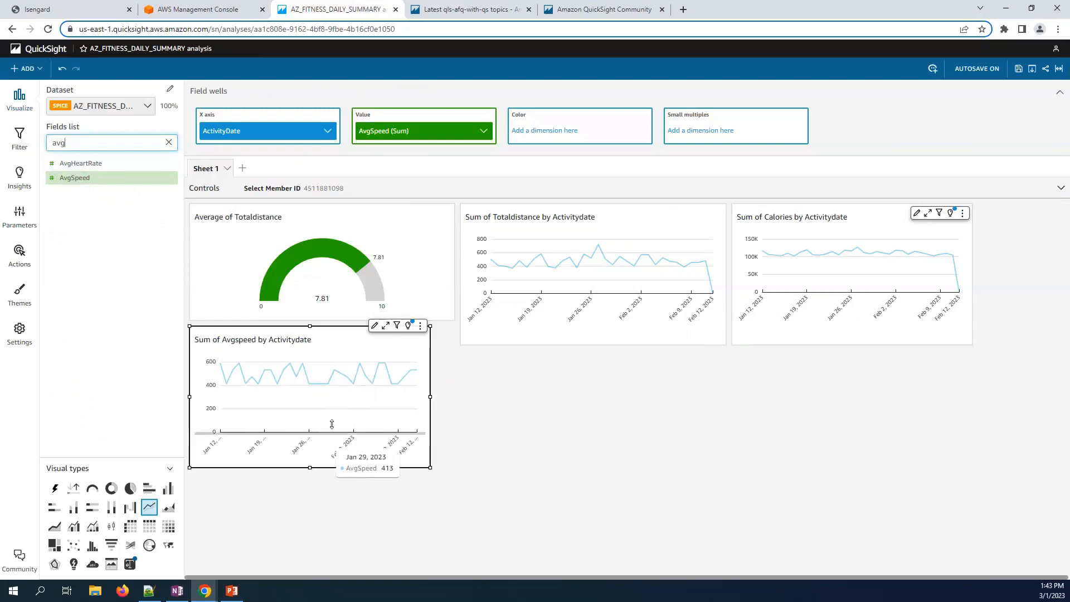
{"action": "left_click", "coordinate": [420, 326]}
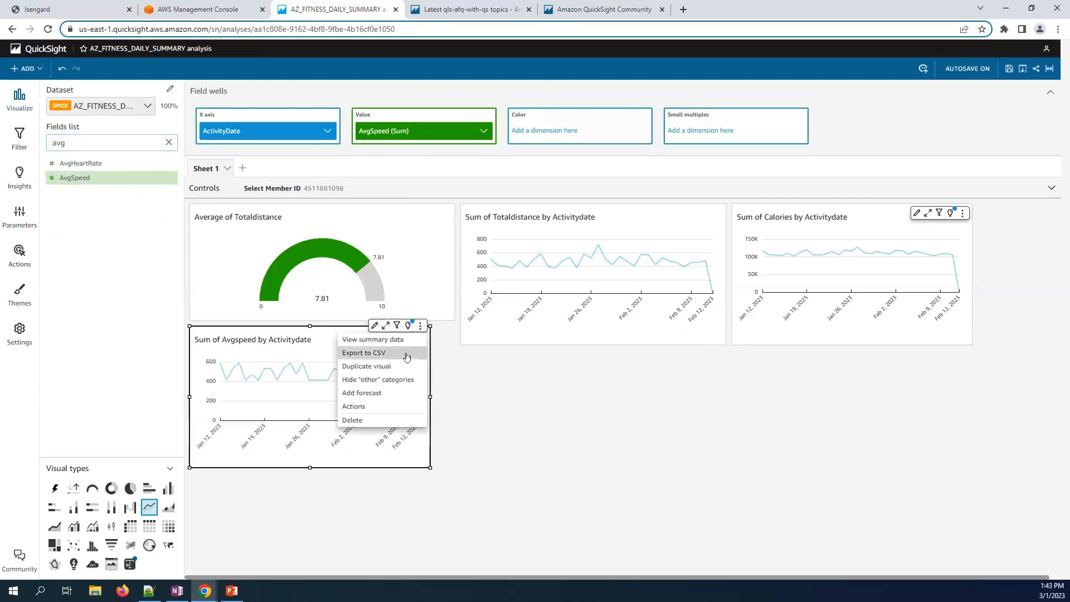
{"action": "left_click", "coordinate": [382, 365]}
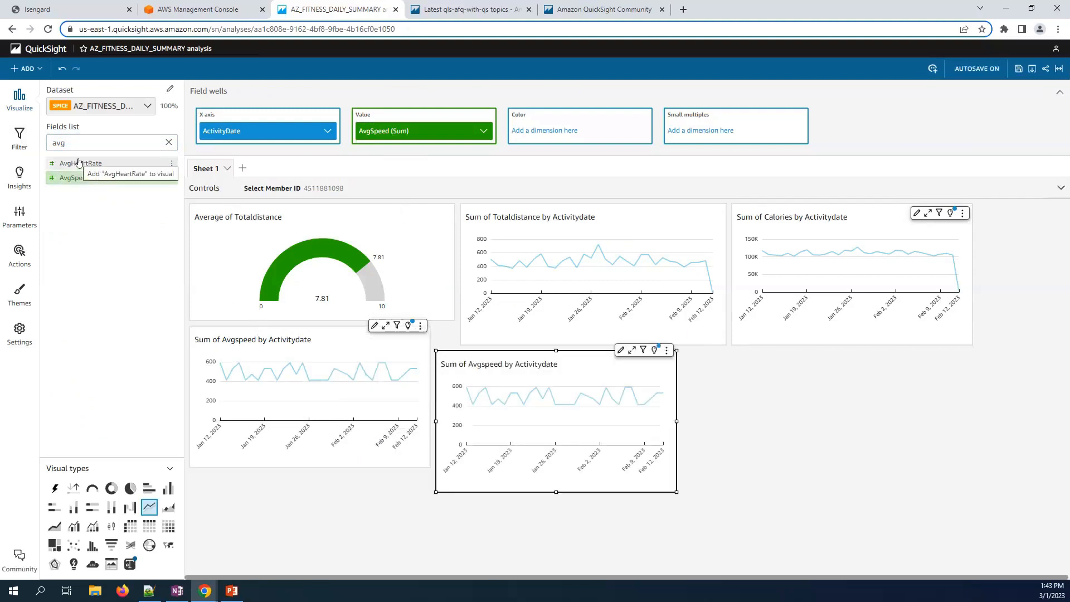
{"action": "left_click_drag", "start_coordinate": [81, 164], "coordinate": [416, 133]}
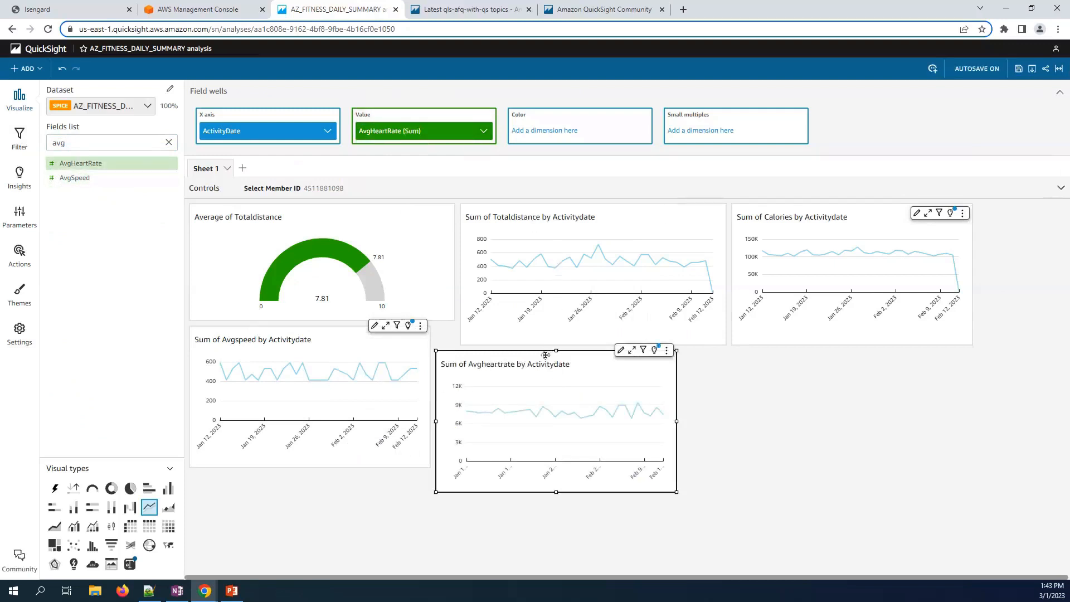
- Place the AvgSpeed chart under distance and the AvgHeartRate chart under calories
{"action": "left_click_drag", "start_coordinate": [635, 356], "coordinate": [932, 356]}
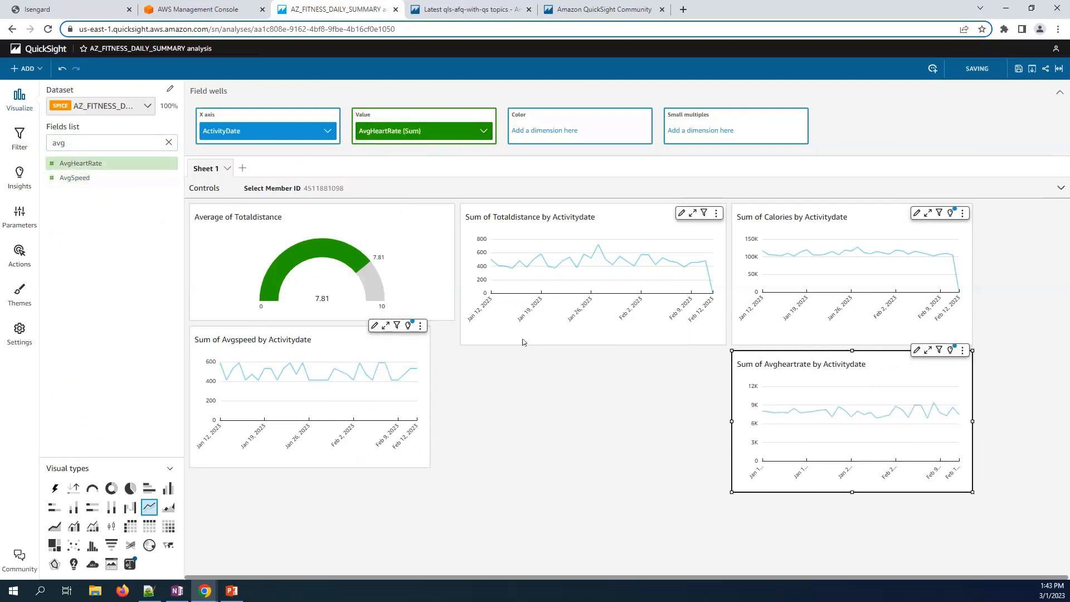
{"action": "left_click", "coordinate": [322, 333]}
{"action": "left_click_drag", "start_coordinate": [429, 336], "coordinate": [724, 362]}
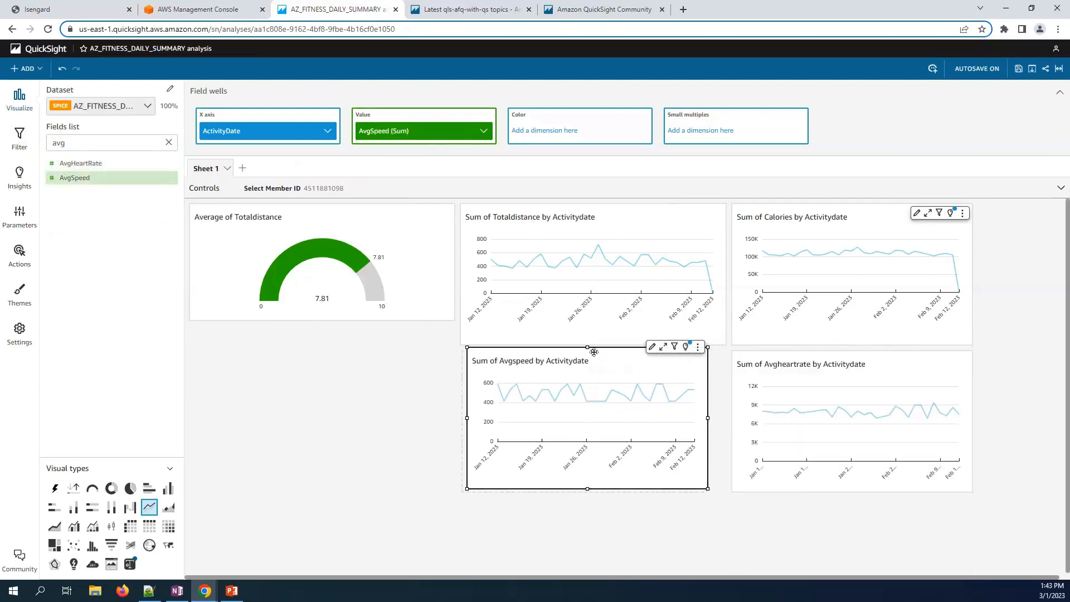
{"action": "left_click_drag", "start_coordinate": [702, 491], "coordinate": [725, 491]}
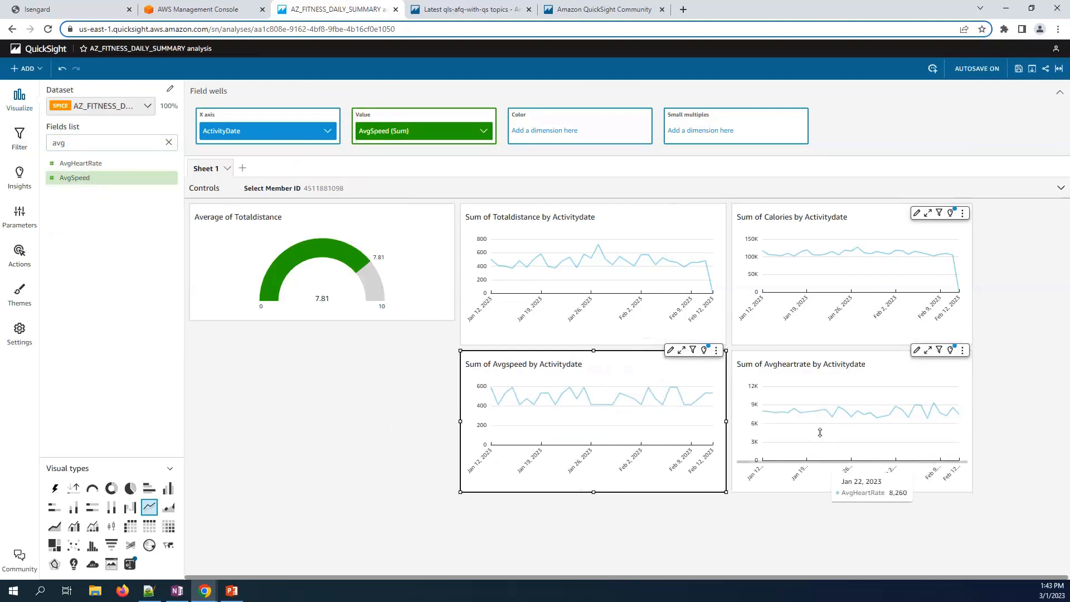
{"action": "left_click", "coordinate": [819, 435]}
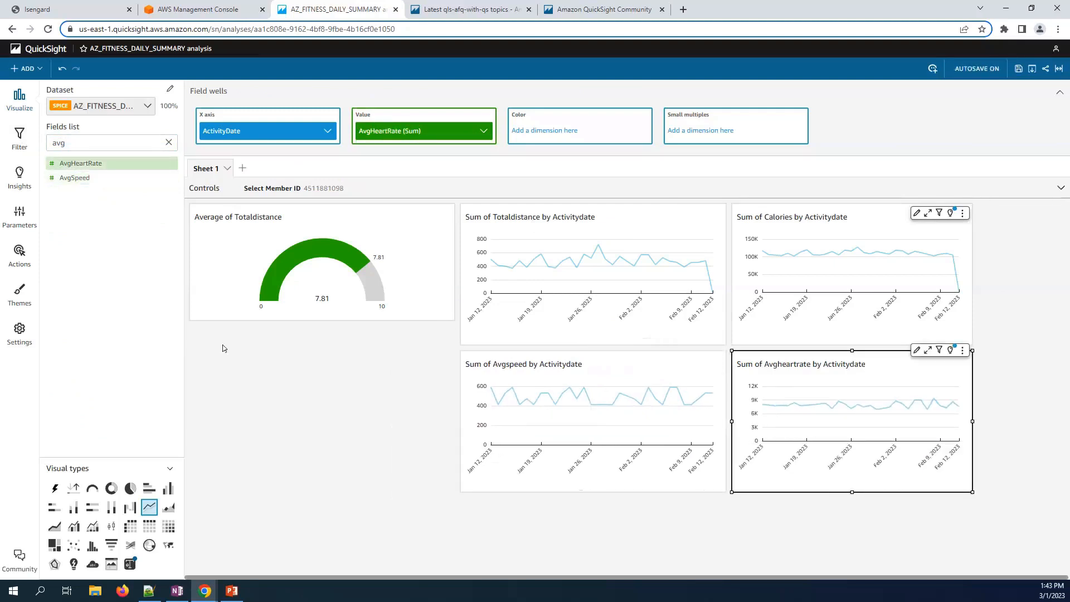
{"action": "left_click", "coordinate": [501, 229]}
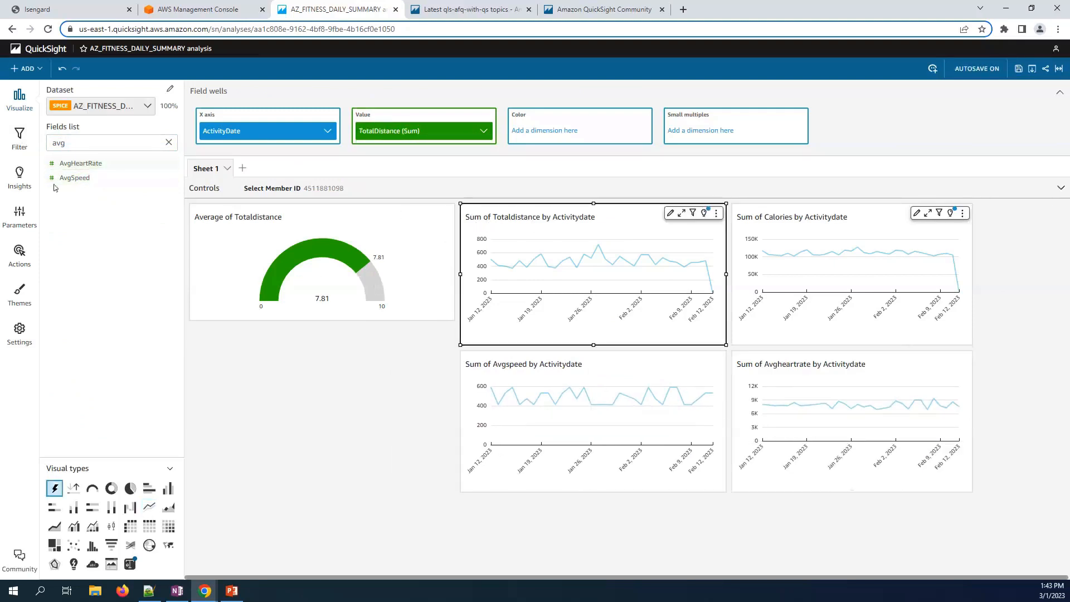
- Add the Highest Day insight (Jan 27, 2023, 720.39) as a small card without a title
{"action": "left_click", "coordinate": [23, 179]}
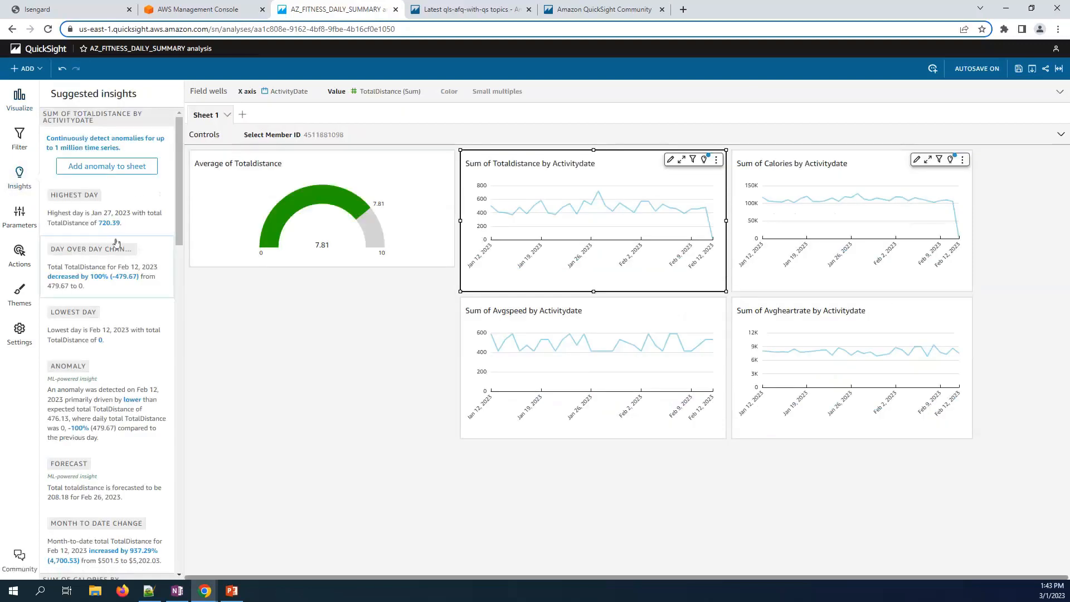
{"action": "left_click", "coordinate": [138, 199]}
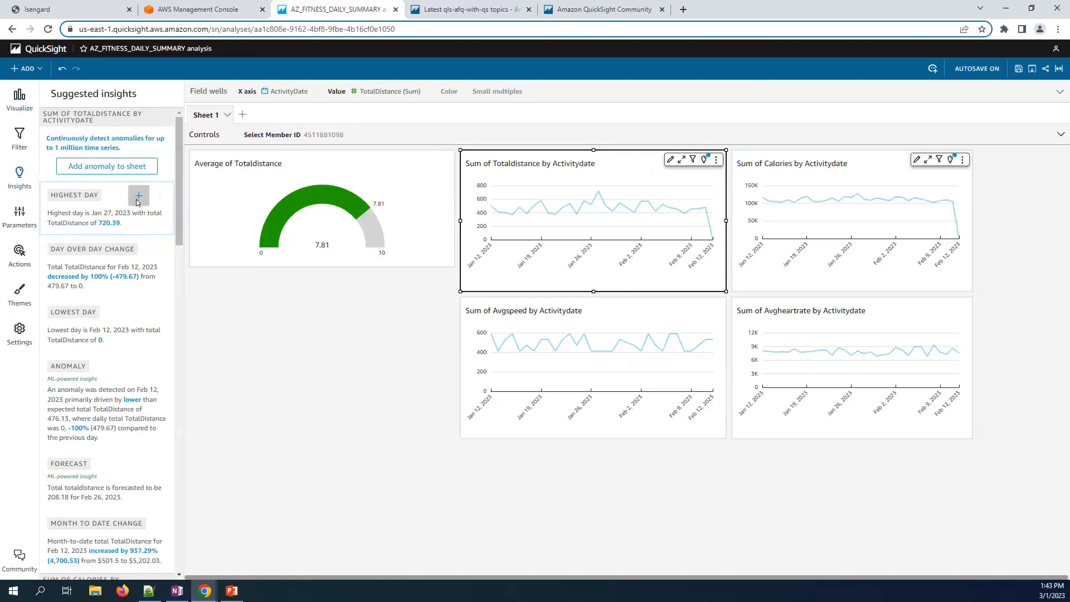
{"action": "mouse_move", "coordinate": [624, 437]}
{"action": "left_mouse_down"}
{"action": "mouse_move", "coordinate": [498, 264]}
{"action": "mouse_move", "coordinate": [431, 217]}
{"action": "left_mouse_up"}
{"action": "left_click", "coordinate": [386, 159]}
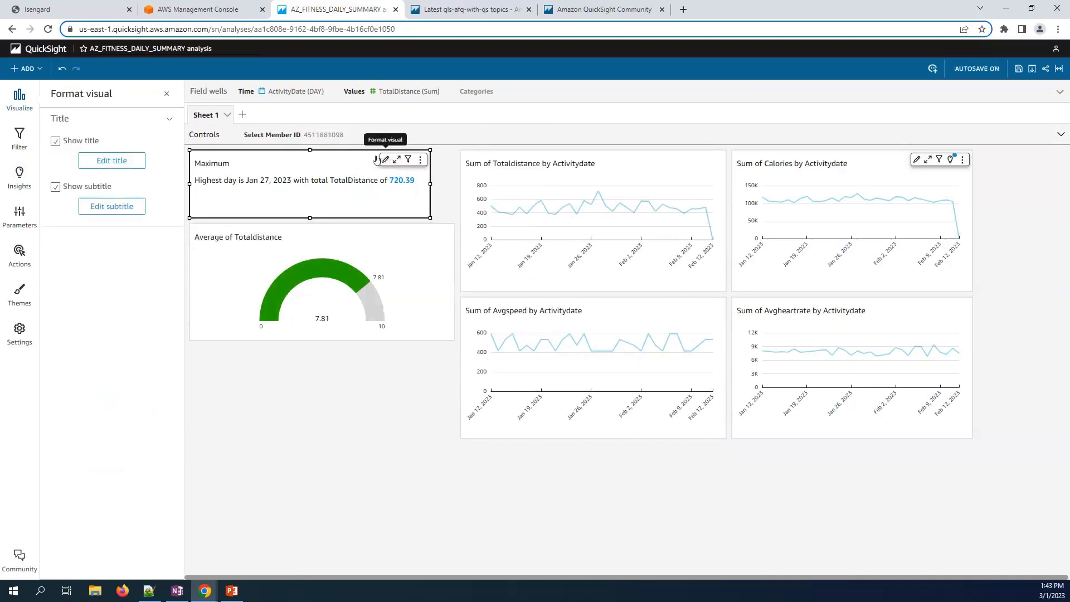
{"action": "left_click", "coordinate": [96, 144]}
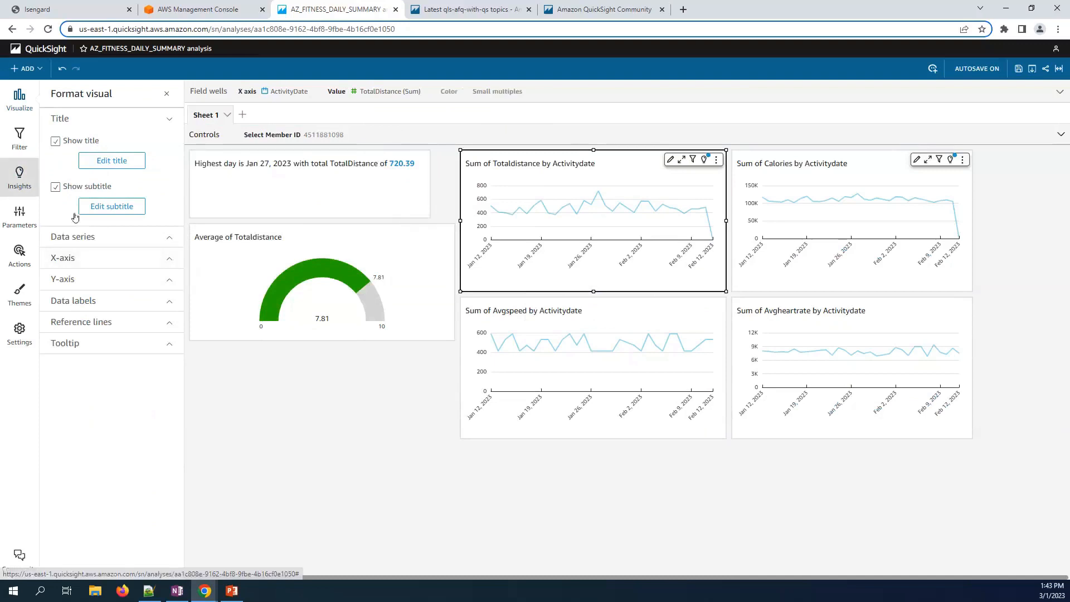
{"action": "left_click", "coordinate": [19, 177]}
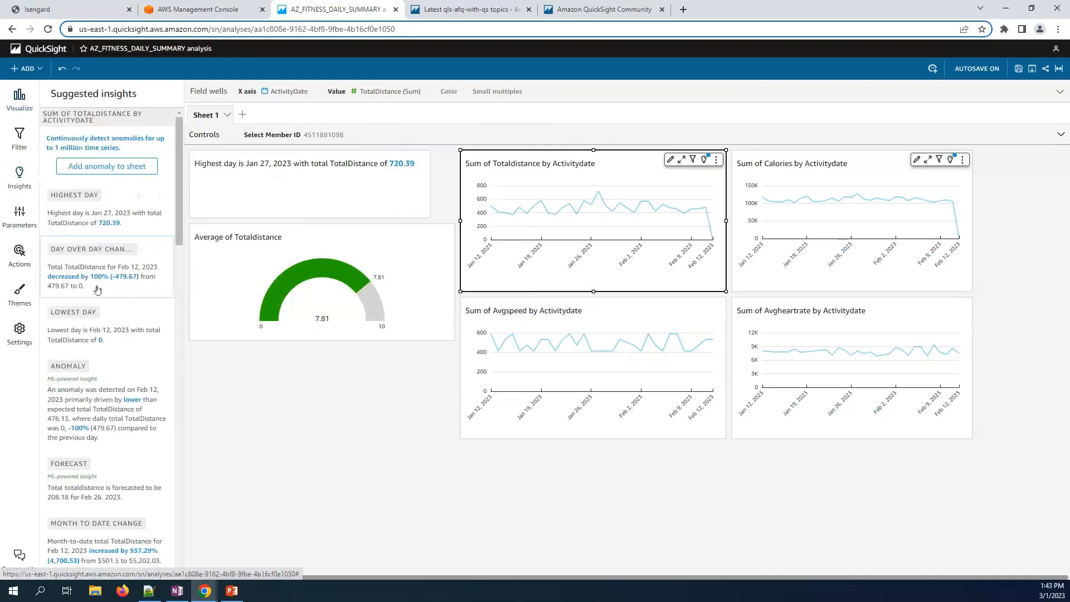
- Add the Day over day change insight as a small card with its title hidden
{"action": "left_click", "coordinate": [139, 250]}
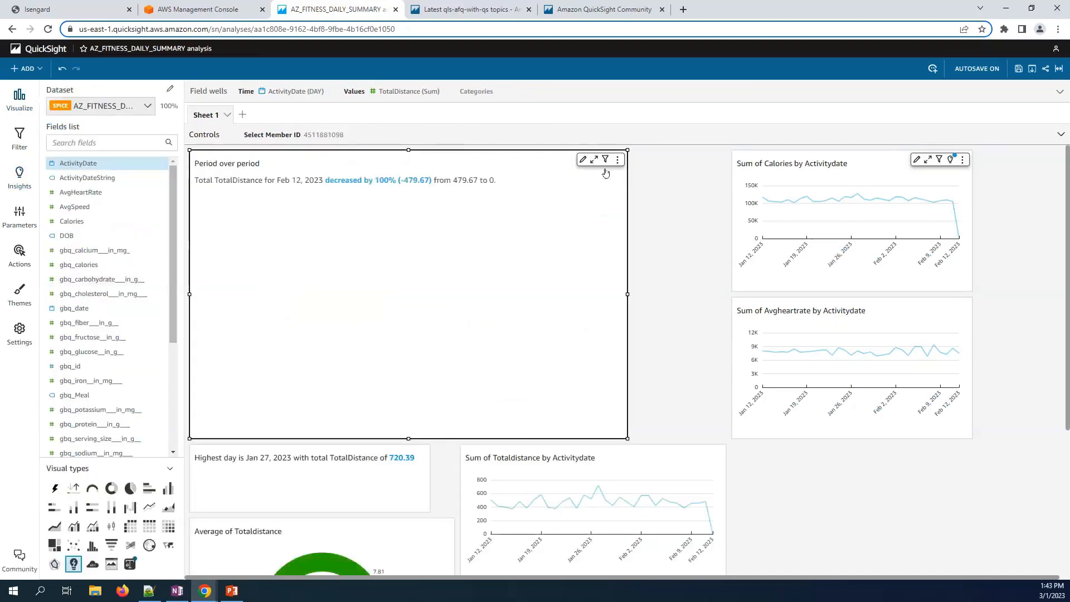
{"action": "left_click", "coordinate": [583, 160]}
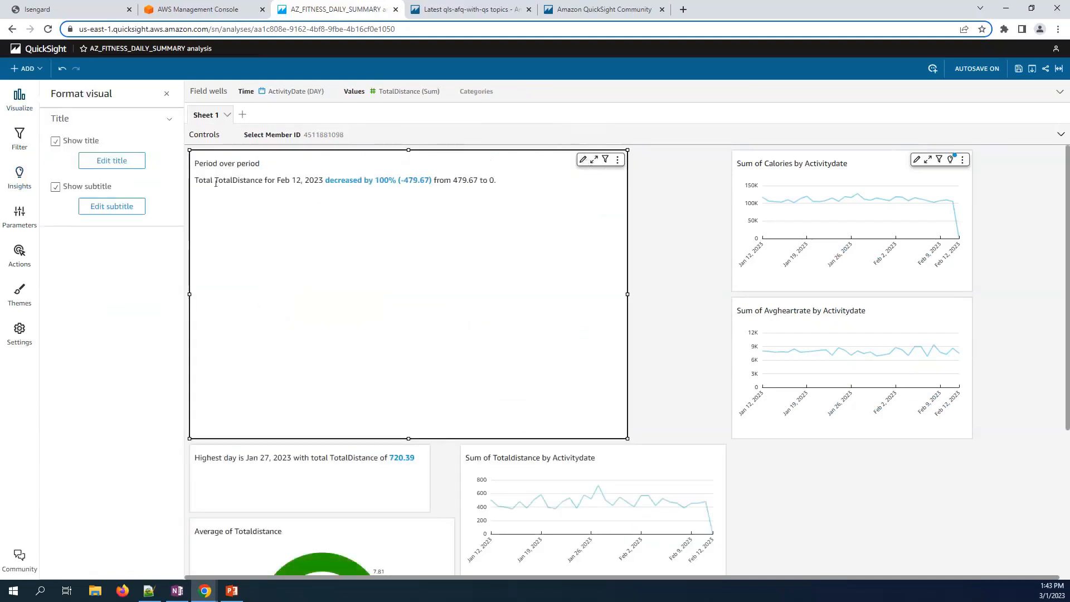
{"action": "left_click", "coordinate": [56, 142]}
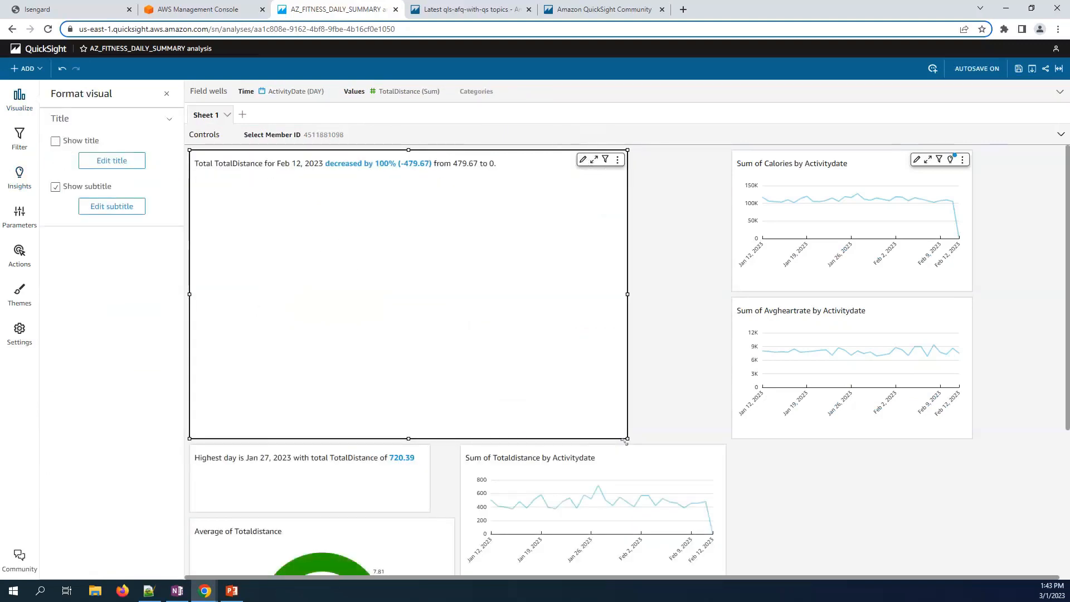
{"action": "left_click_drag", "start_coordinate": [624, 436], "coordinate": [426, 239]}
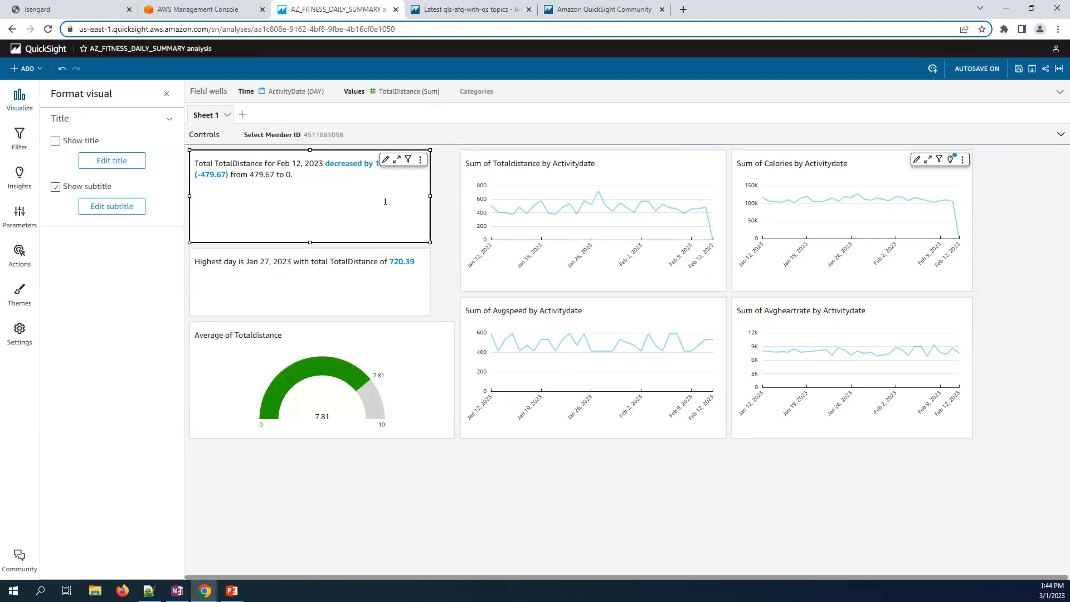
- Confirm the insight's ActivityDate aggregation stays at Day
{"action": "left_click", "coordinate": [330, 93]}
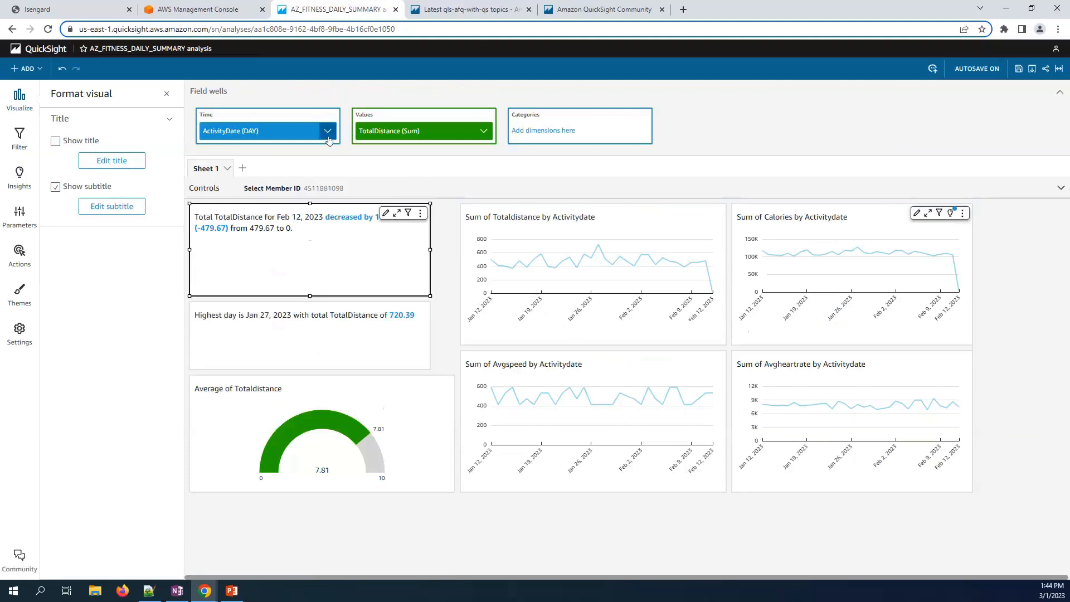
{"action": "left_click", "coordinate": [328, 137]}
{"action": "mouse_move", "coordinate": [444, 176]}
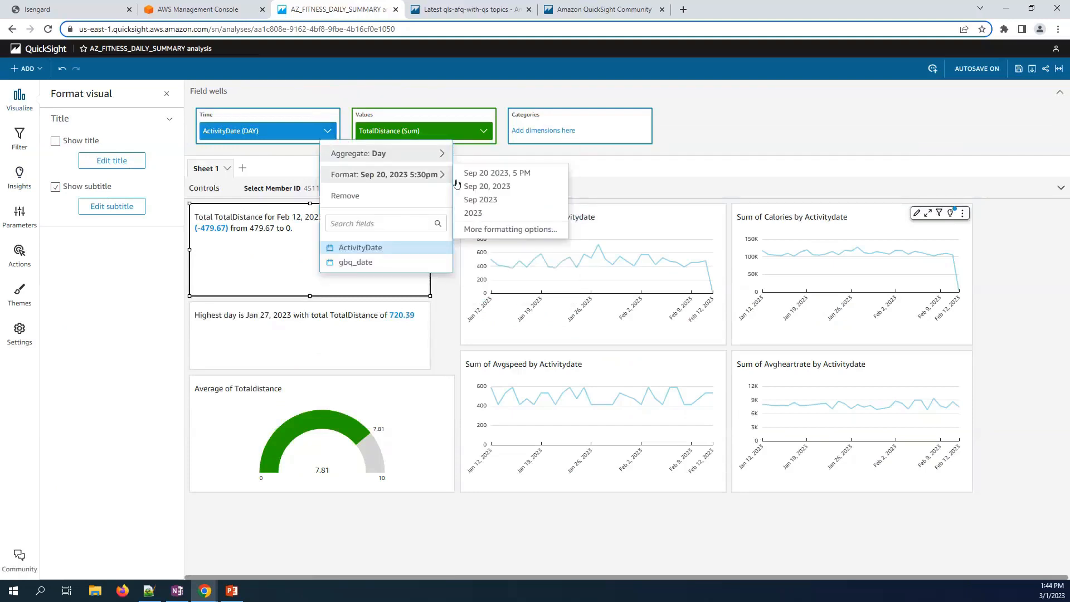
{"action": "mouse_move", "coordinate": [390, 154]}
{"action": "left_click", "coordinate": [509, 232]}
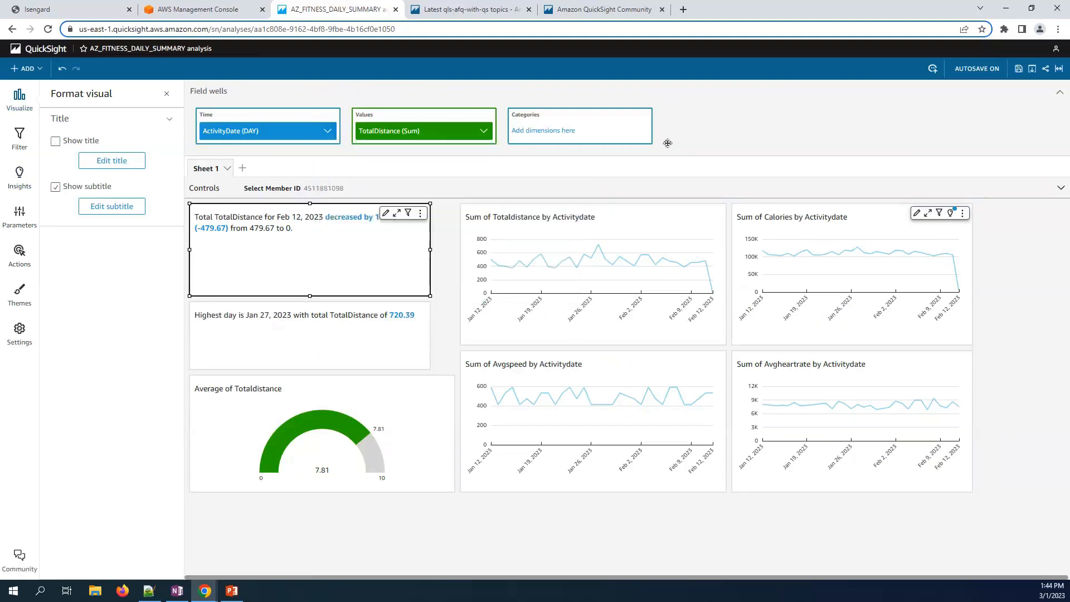
{"action": "left_click", "coordinate": [490, 339]}
- Add the Calories Forecast insight (10,921.6 for Feb 26, 2023) and shrink it to a small card
{"action": "left_click", "coordinate": [22, 176]}
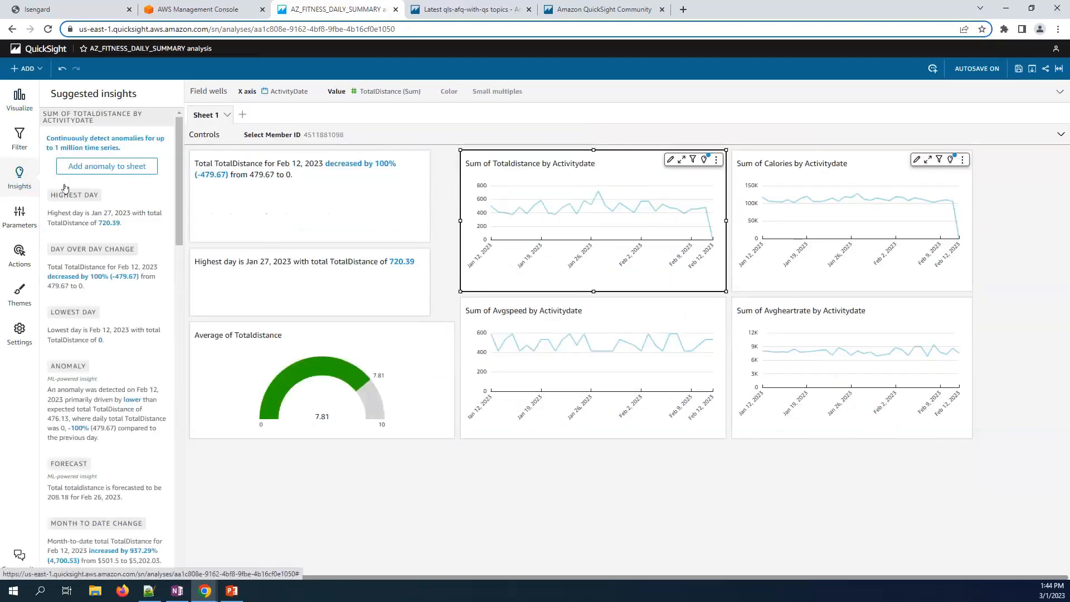
{"action": "scroll", "coordinate": [106, 193], "scroll_direction": "down", "scroll_amount": 3}
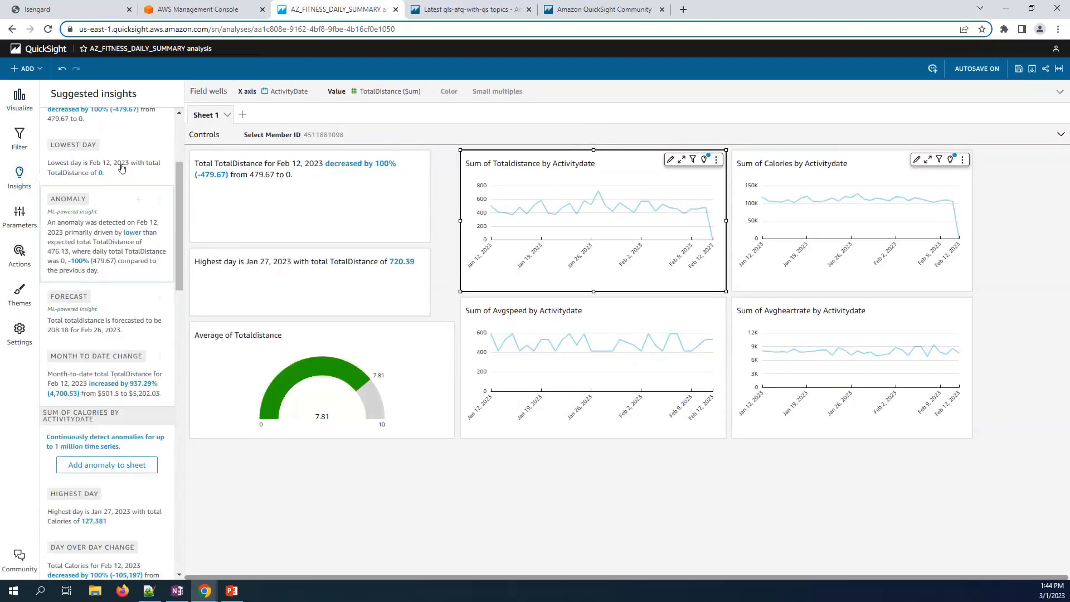
{"action": "scroll", "coordinate": [112, 322], "scroll_direction": "down", "scroll_amount": 3}
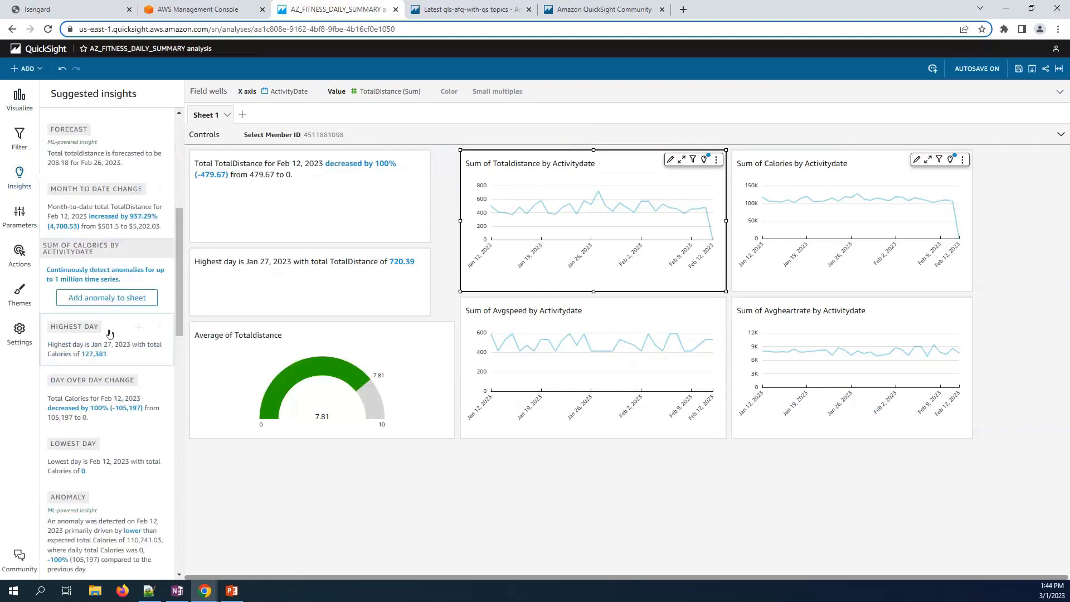
{"action": "scroll", "coordinate": [94, 334], "scroll_direction": "down", "scroll_amount": 3}
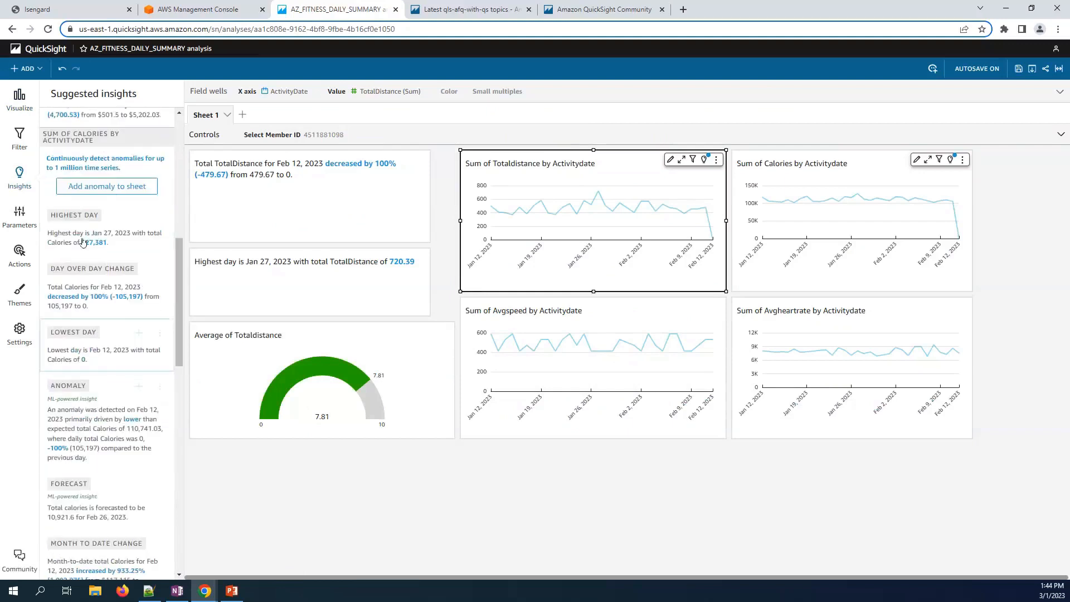
{"action": "left_click", "coordinate": [137, 486]}
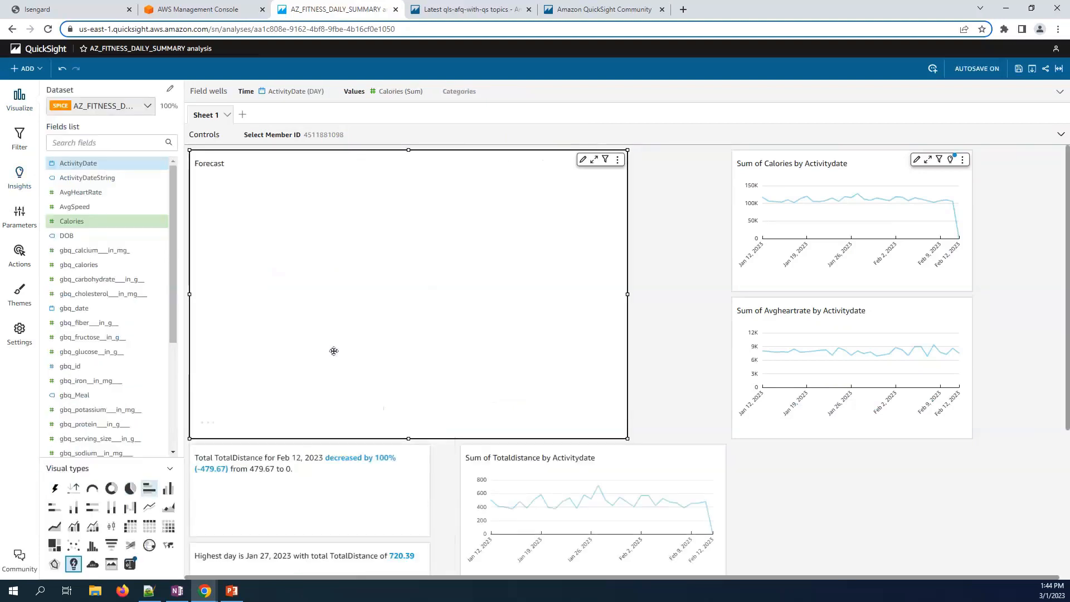
{"action": "left_click_drag", "start_coordinate": [626, 439], "coordinate": [480, 219]}
{"action": "left_click", "coordinate": [619, 259]}
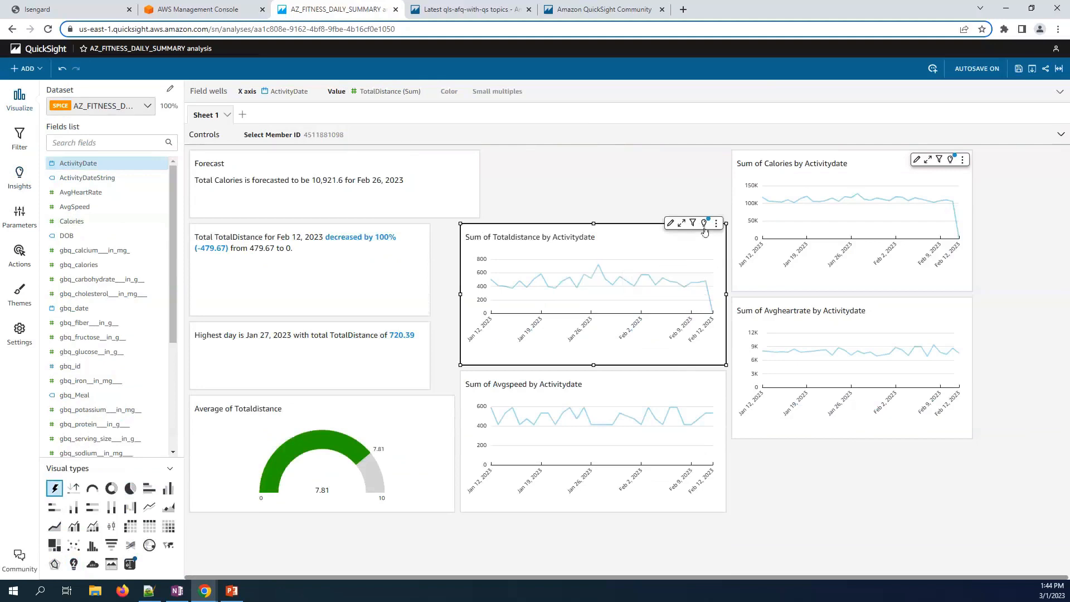
{"action": "left_click", "coordinate": [716, 223]}
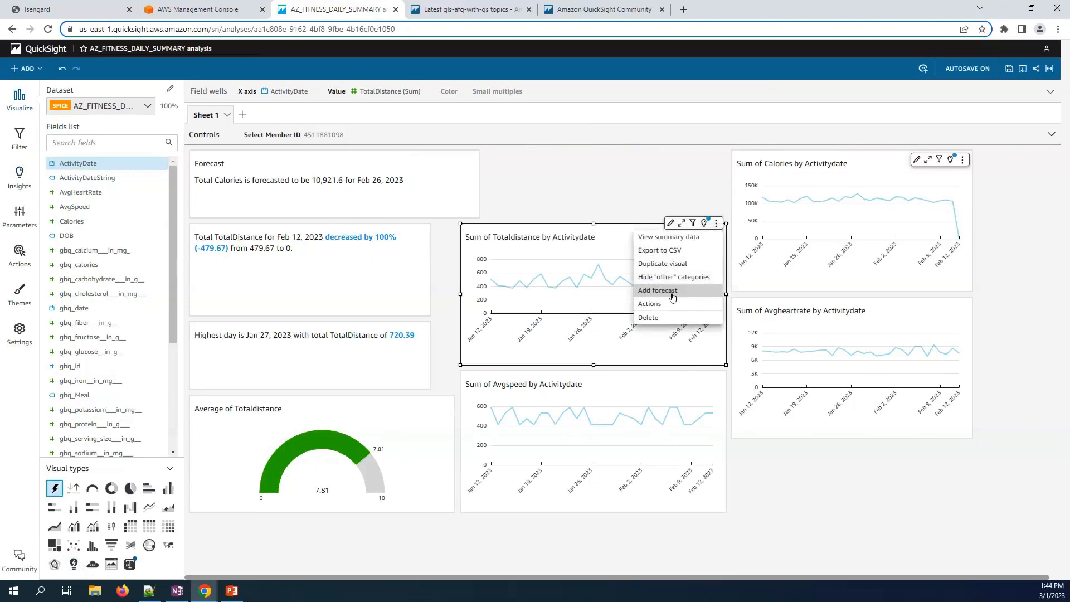
{"action": "left_click", "coordinate": [463, 214]}
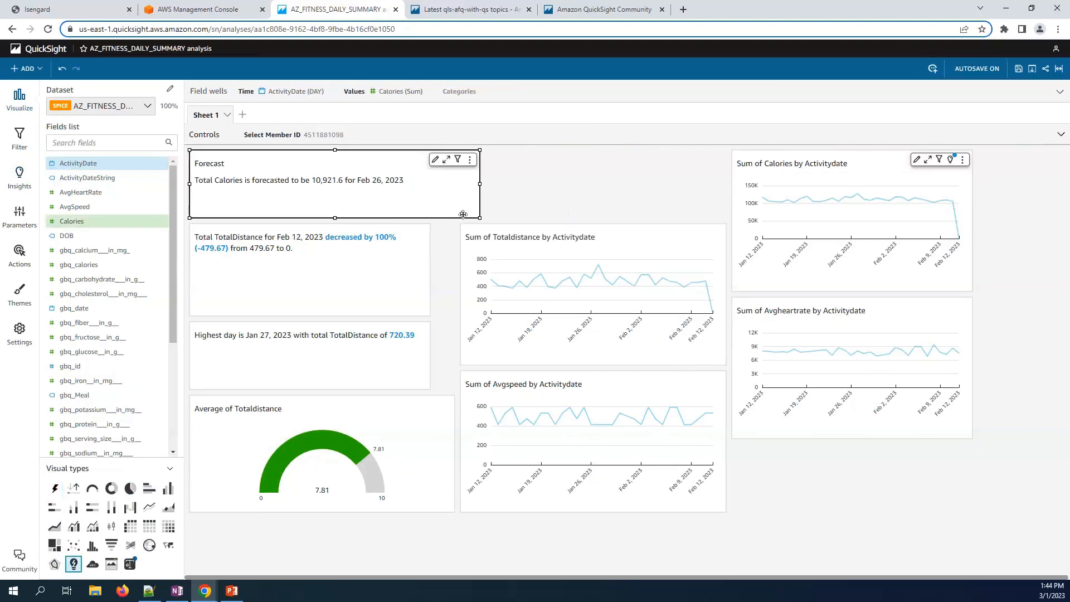
{"action": "left_click_drag", "start_coordinate": [475, 216], "coordinate": [422, 195]}
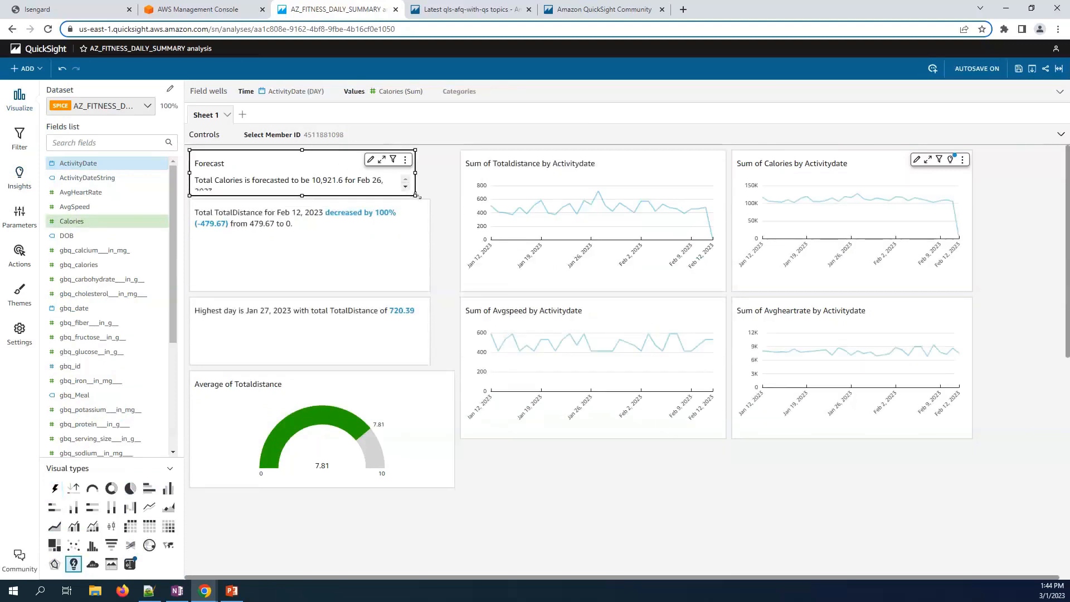
- Hide the Forecast card's title and stack the insight cards below the gauge
{"action": "left_click", "coordinate": [379, 160]}
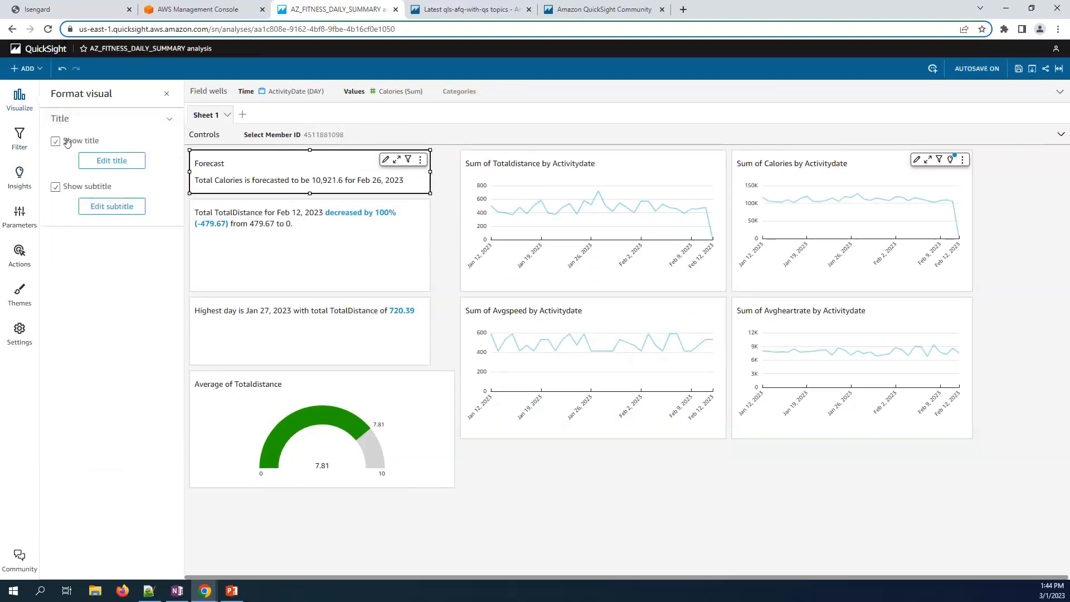
{"action": "left_click", "coordinate": [402, 351]}
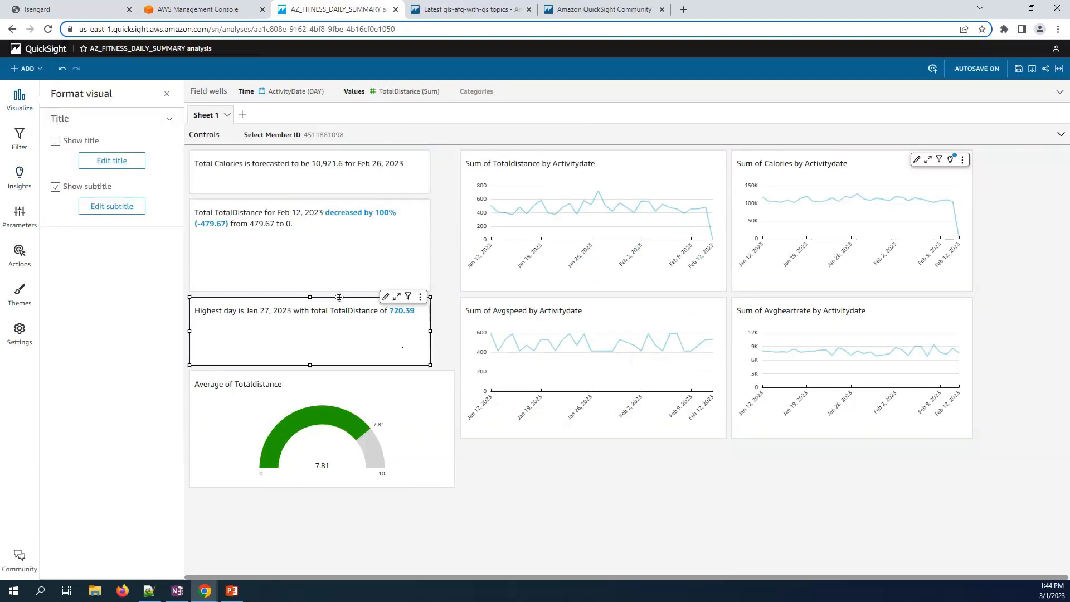
{"action": "left_click_drag", "start_coordinate": [333, 327], "coordinate": [340, 431]}
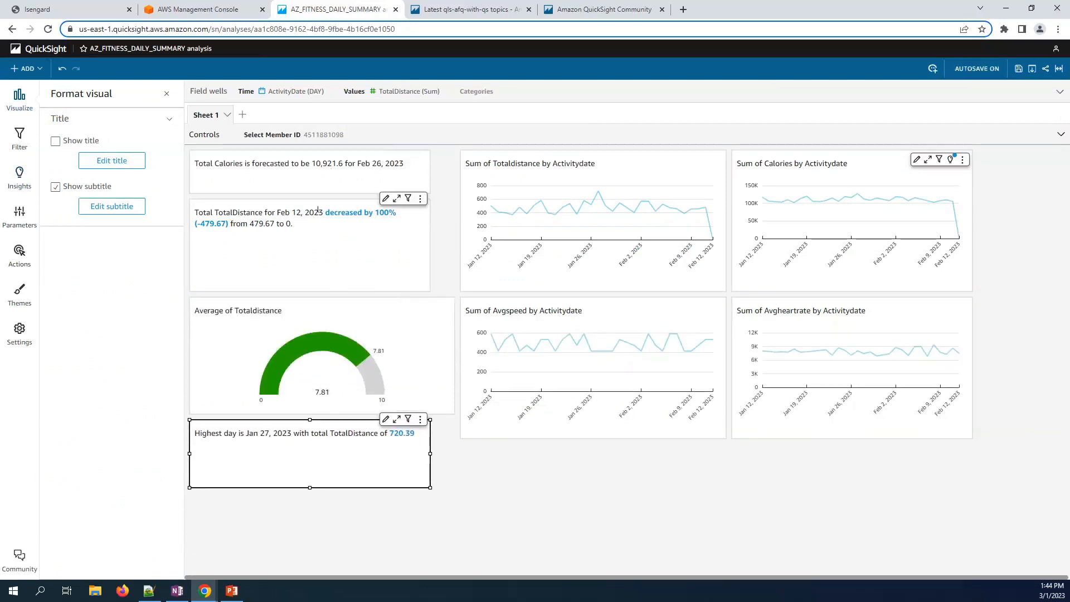
{"action": "left_click", "coordinate": [317, 199]}
{"action": "left_click_drag", "start_coordinate": [316, 199], "coordinate": [325, 439]}
{"action": "left_click", "coordinate": [313, 149]}
{"action": "left_click_drag", "start_coordinate": [313, 150], "coordinate": [317, 461]}
- Resize the Highest day, Calories forecast and TotalDistance change cards to the gauge's width
{"action": "left_click", "coordinate": [313, 456]}
{"action": "left_click_drag", "start_coordinate": [429, 461], "coordinate": [441, 439]}
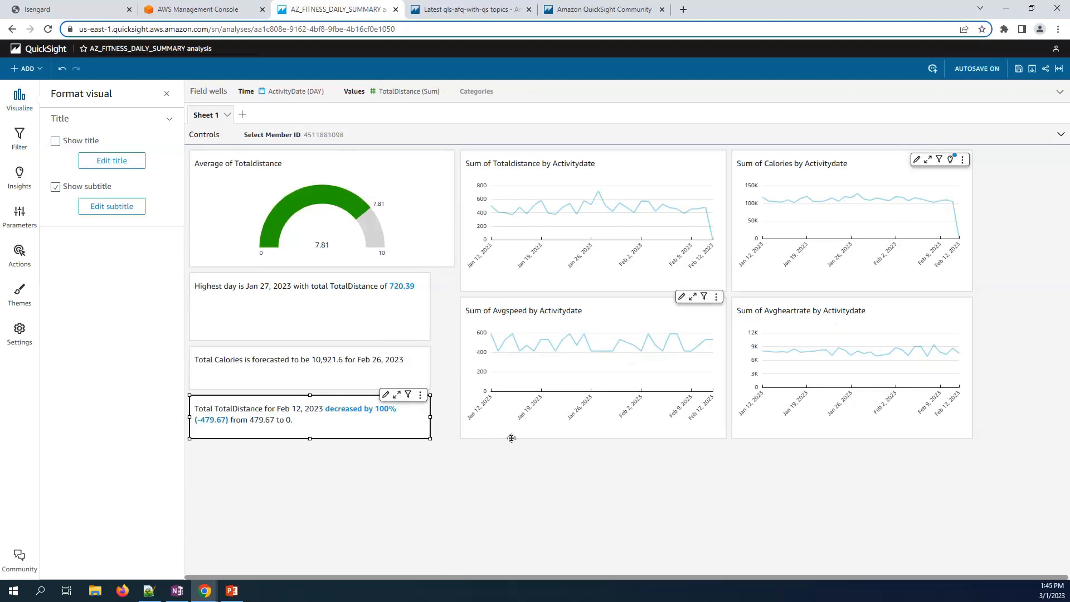
{"action": "left_click", "coordinate": [428, 324]}
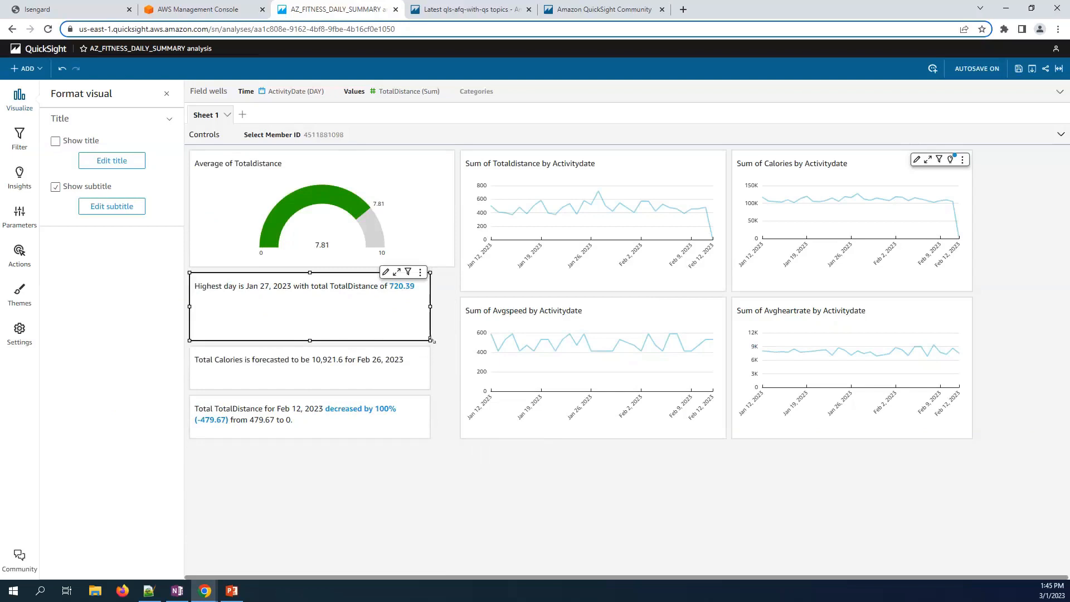
{"action": "left_click_drag", "start_coordinate": [440, 318], "coordinate": [454, 313]}
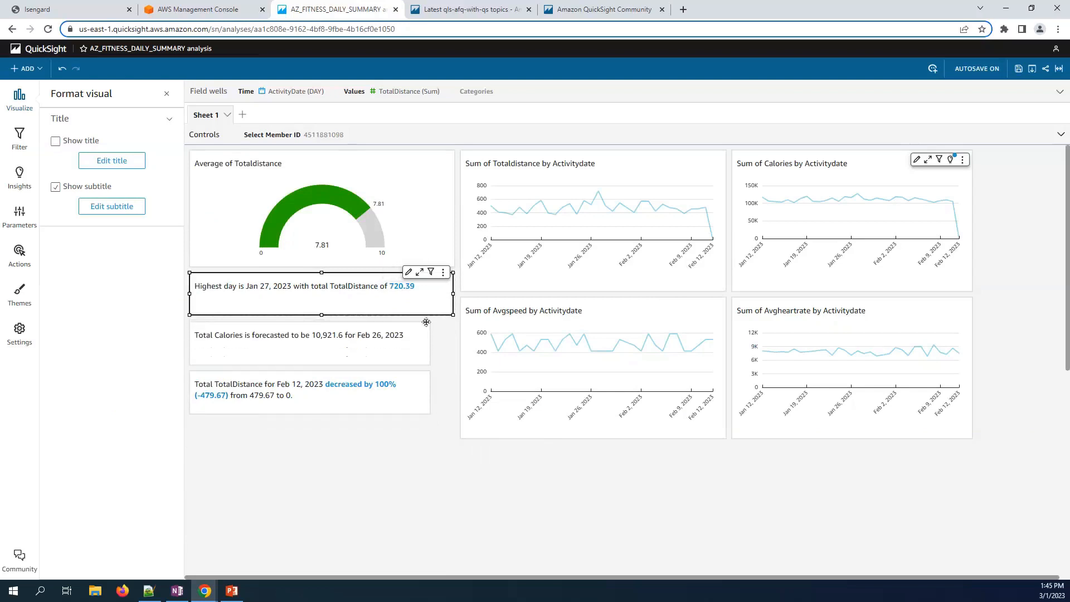
{"action": "left_click", "coordinate": [412, 351]}
{"action": "left_click_drag", "start_coordinate": [438, 365], "coordinate": [454, 365]}
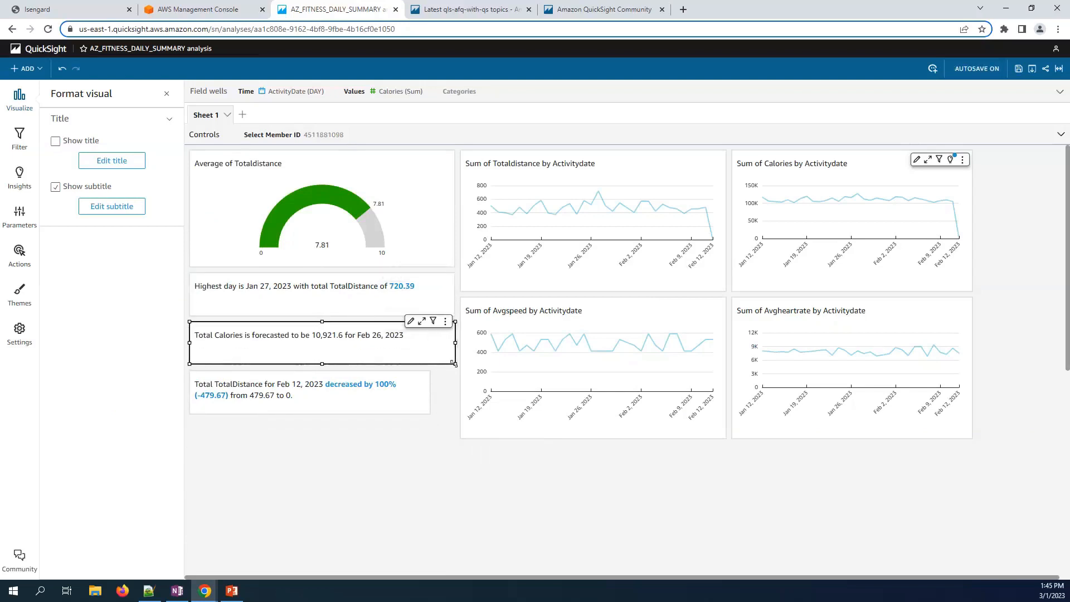
{"action": "left_click", "coordinate": [423, 412]}
{"action": "left_click_drag", "start_coordinate": [440, 418], "coordinate": [455, 438]}
{"action": "left_click", "coordinate": [467, 454]}
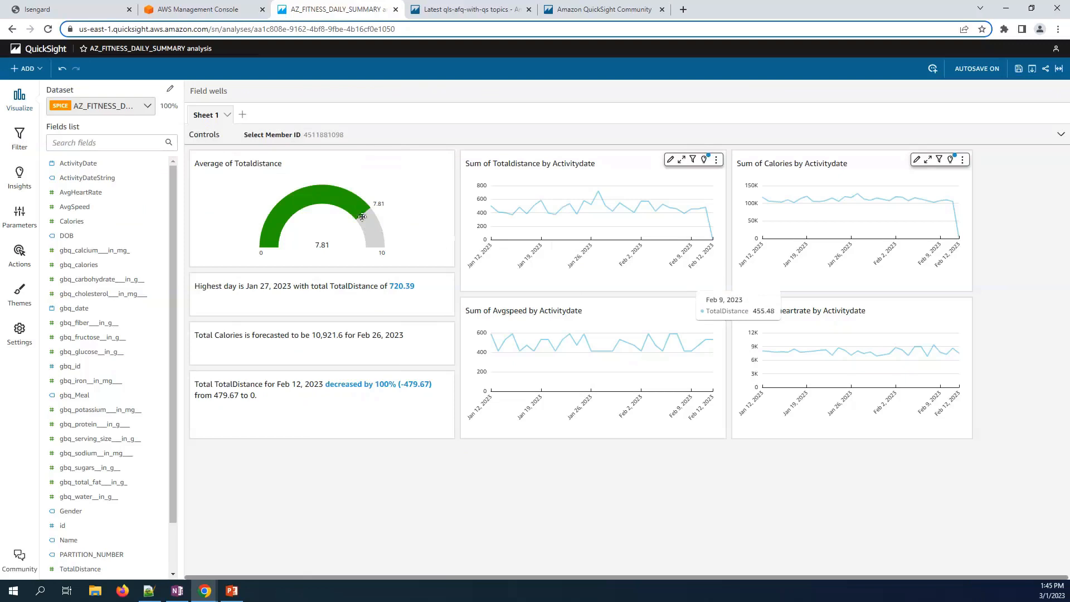
- Add a new visual plotting gbq_calories and cholesterol by gbq_date
{"action": "left_click", "coordinate": [65, 141]}
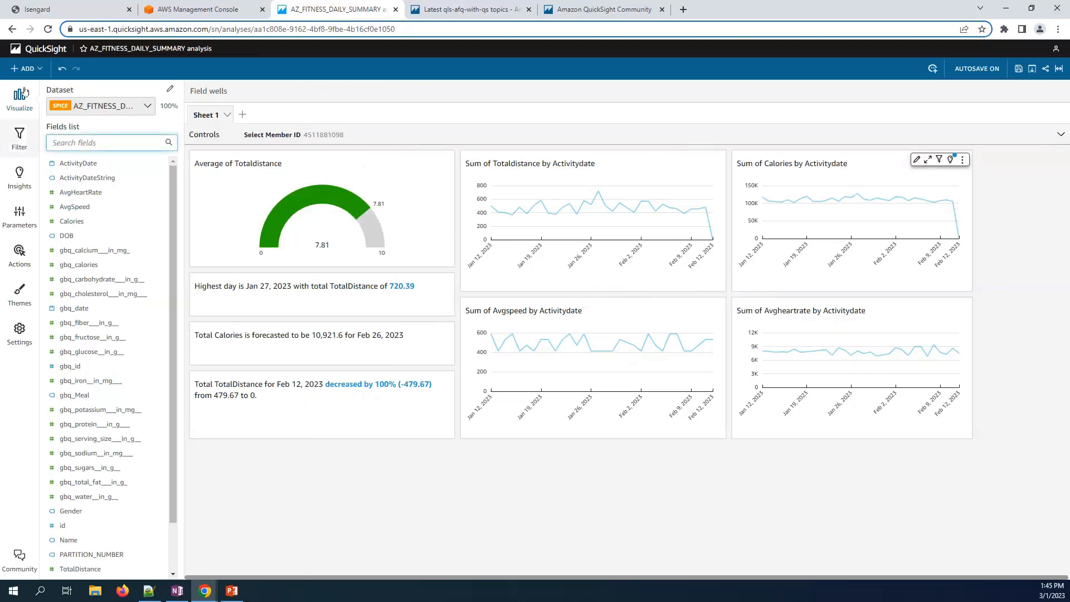
{"action": "left_click", "coordinate": [25, 68]}
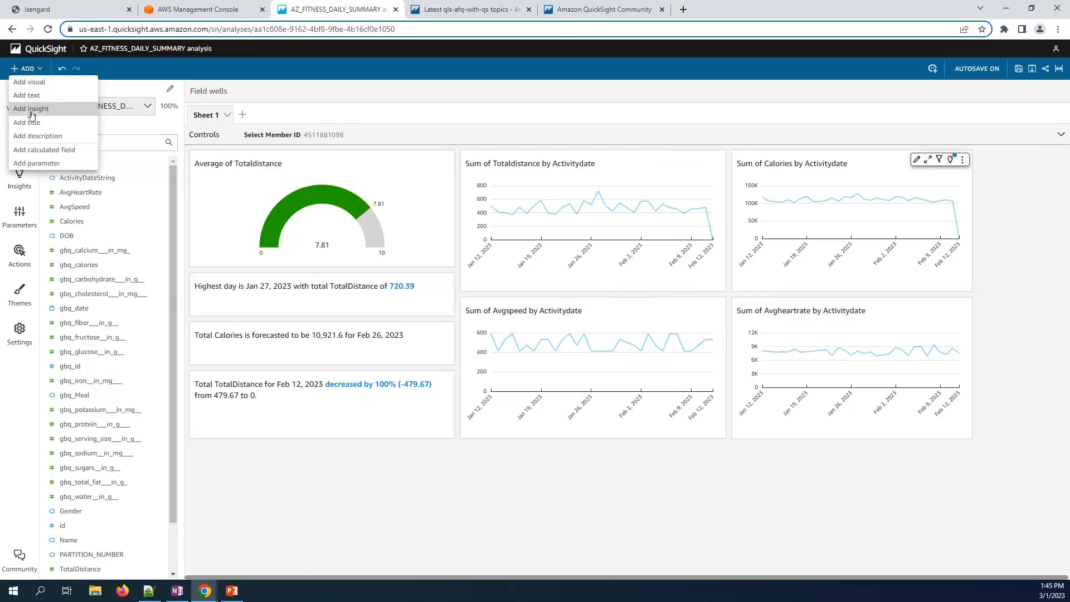
{"action": "left_click", "coordinate": [30, 82]}
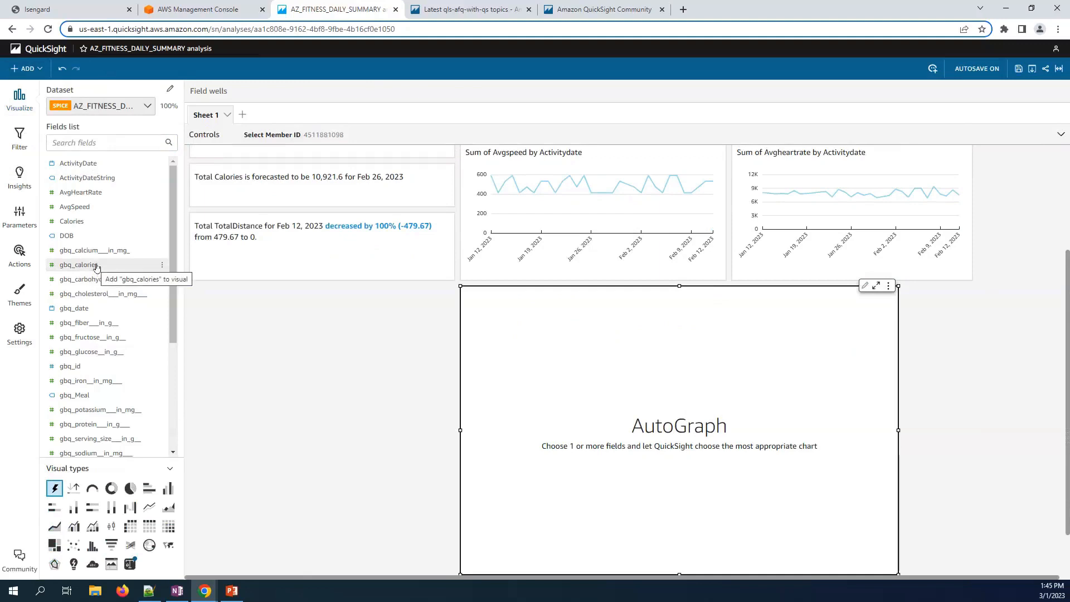
{"action": "left_click", "coordinate": [96, 266]}
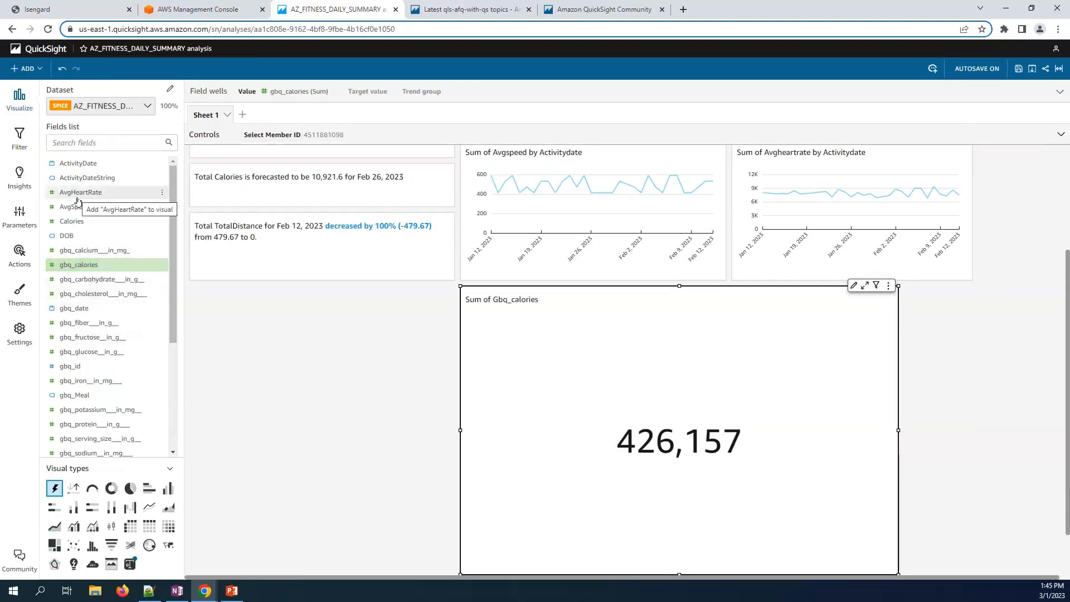
{"action": "left_click", "coordinate": [95, 309]}
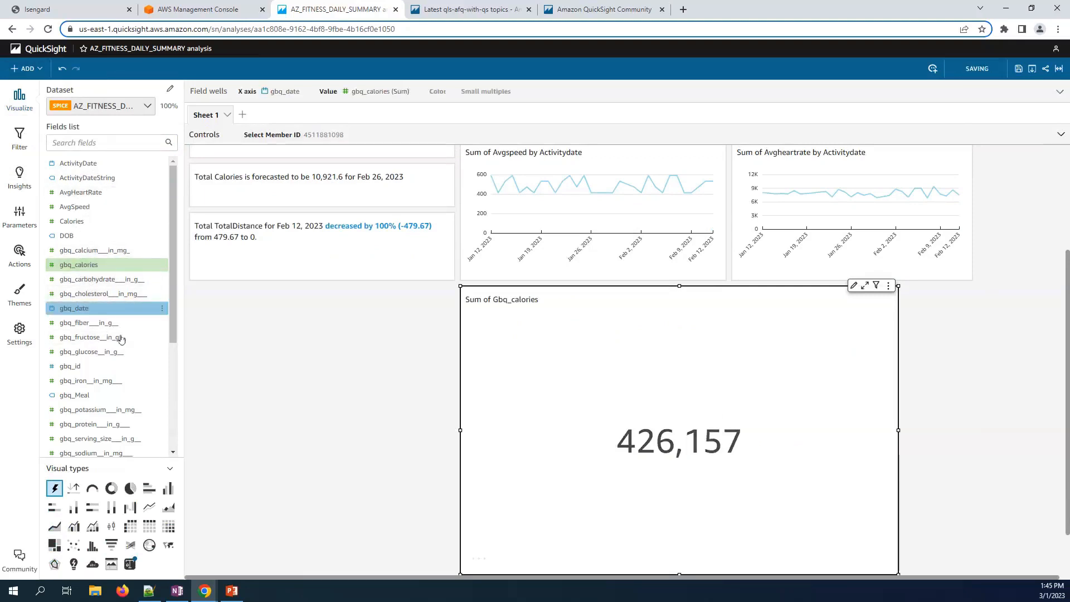
{"action": "left_click", "coordinate": [84, 294]}
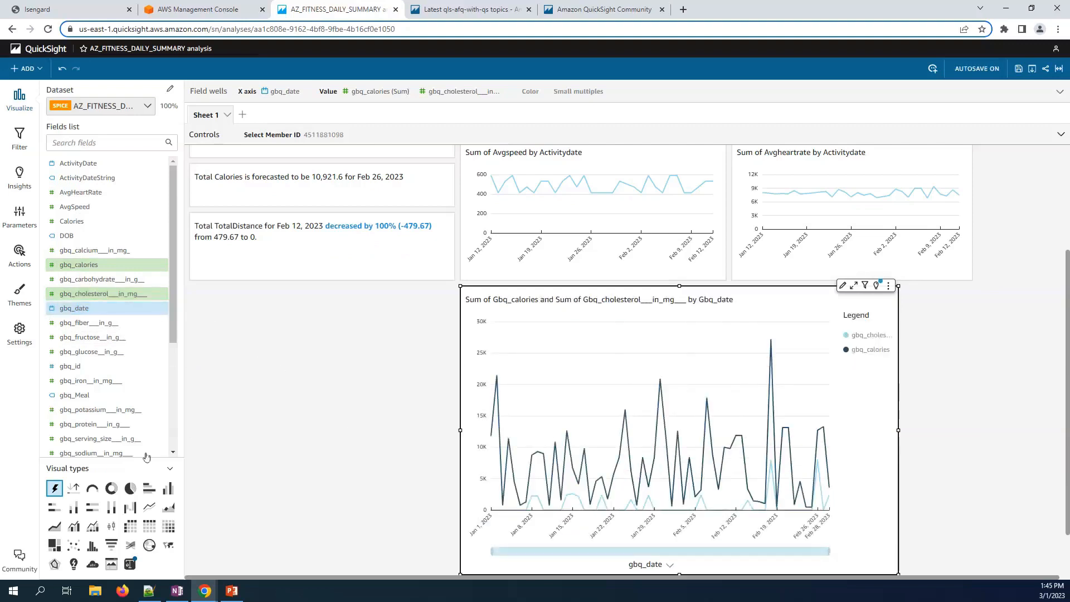
- Make it a bar combo chart with cholesterol as the line, resized wider and shorter
{"action": "left_click", "coordinate": [73, 525]}
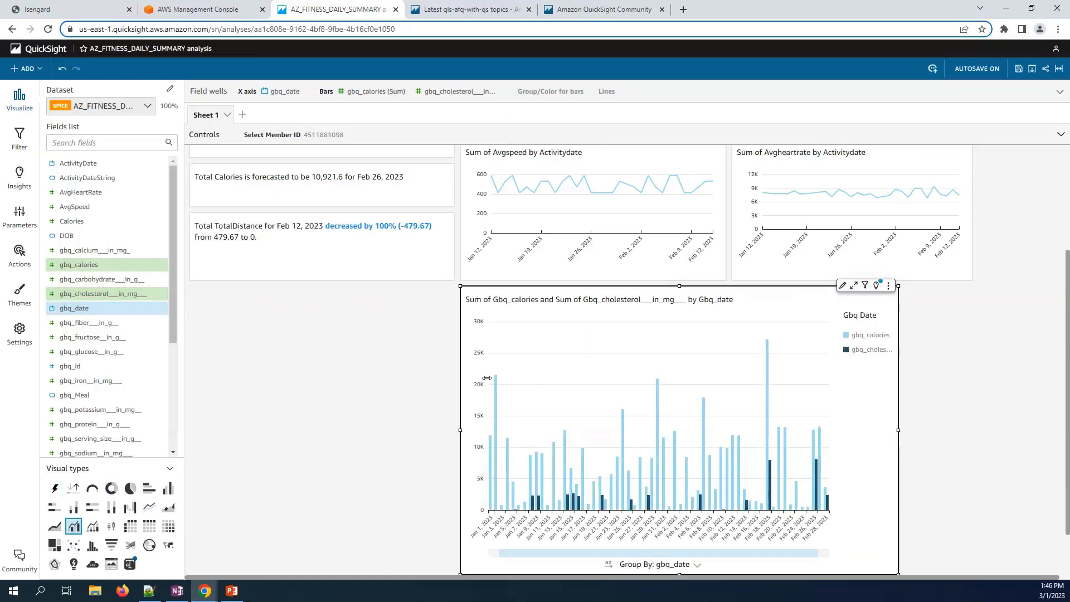
{"action": "scroll", "coordinate": [593, 290], "scroll_direction": "up", "scroll_amount": 1}
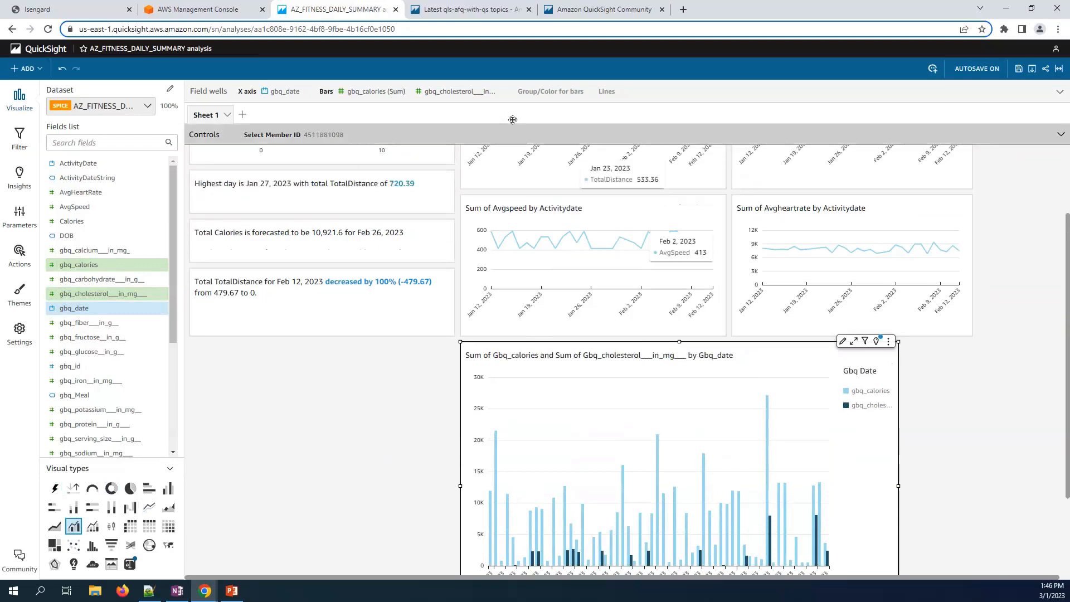
{"action": "left_click", "coordinate": [504, 92]}
{"action": "left_click_drag", "start_coordinate": [440, 152], "coordinate": [747, 157]}
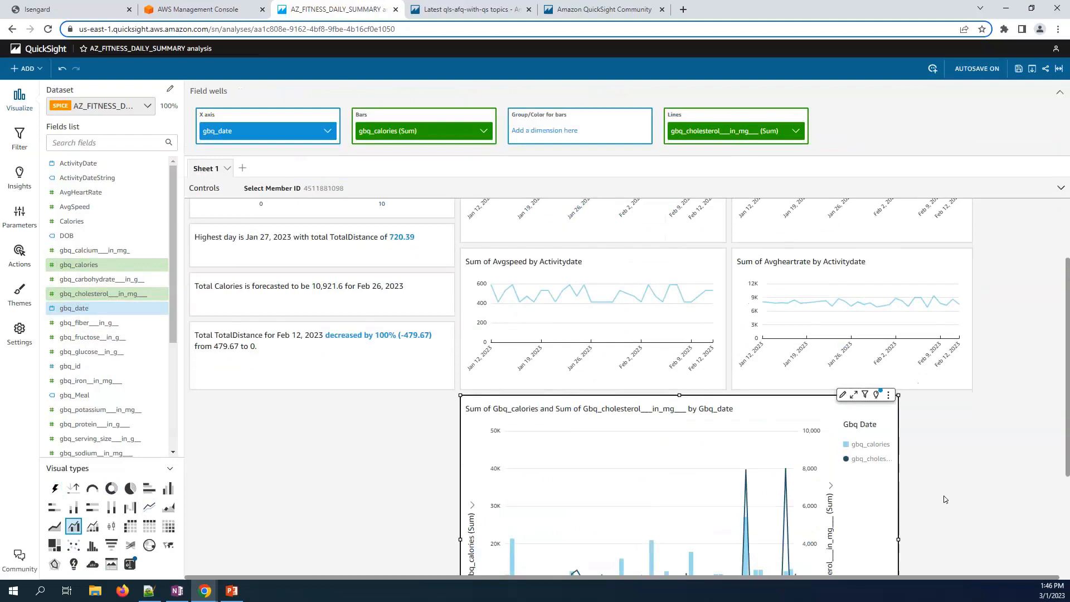
{"action": "scroll", "coordinate": [944, 496], "scroll_direction": "down", "scroll_amount": 2}
{"action": "left_click_drag", "start_coordinate": [898, 572], "coordinate": [972, 429]}
{"action": "scroll", "coordinate": [751, 420], "scroll_direction": "up", "scroll_amount": 2}
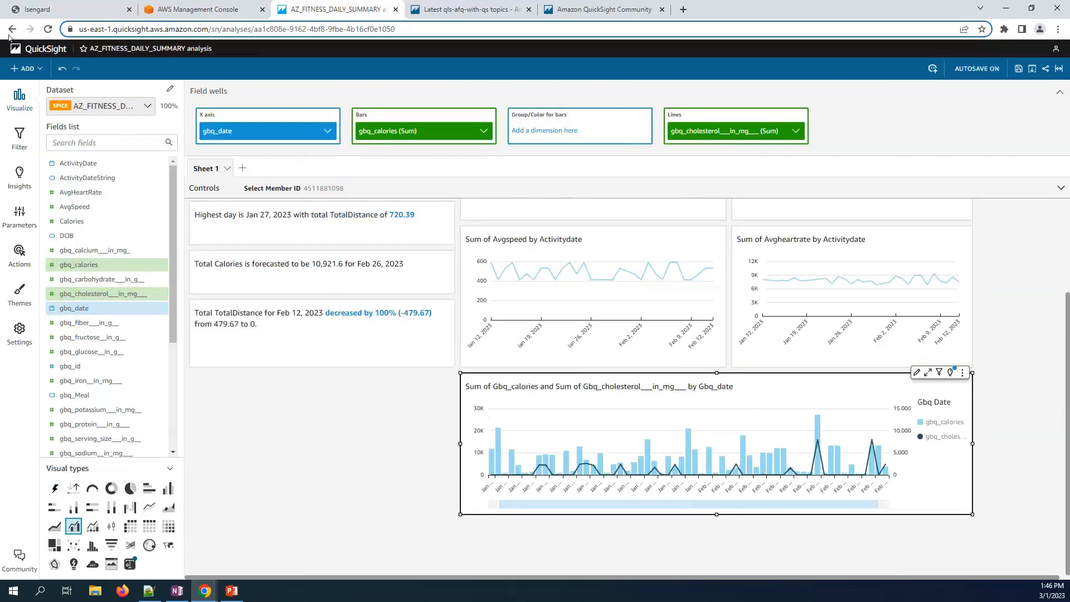
{"action": "left_click", "coordinate": [19, 136]}
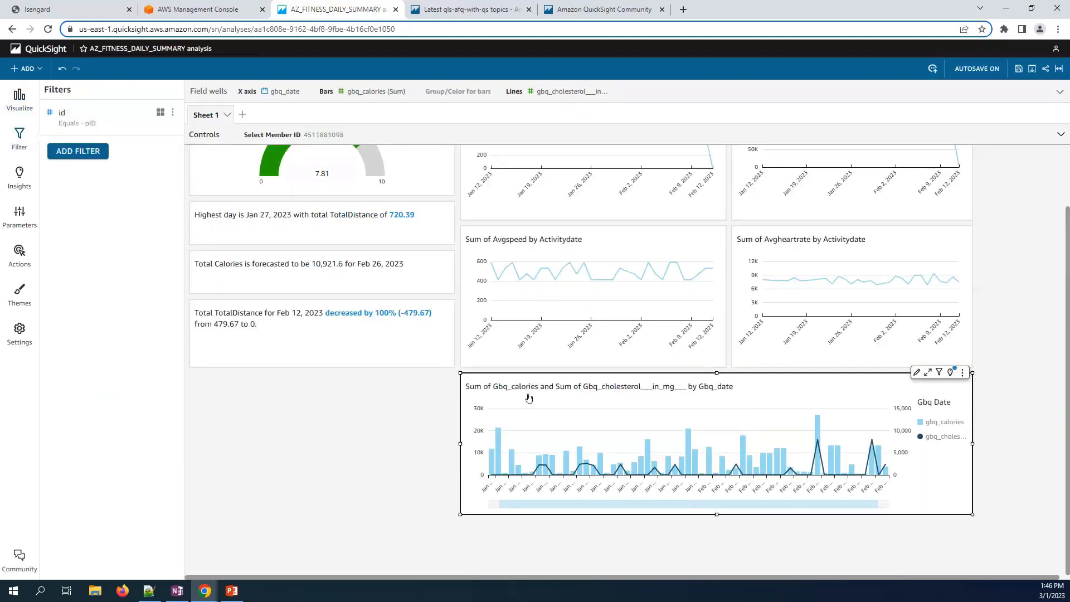
- Narrow the combo chart and place a new empty visual beside it
{"action": "left_click", "coordinate": [369, 402]}
{"action": "left_click", "coordinate": [484, 418]}
{"action": "left_click_drag", "start_coordinate": [461, 443], "coordinate": [608, 437]}
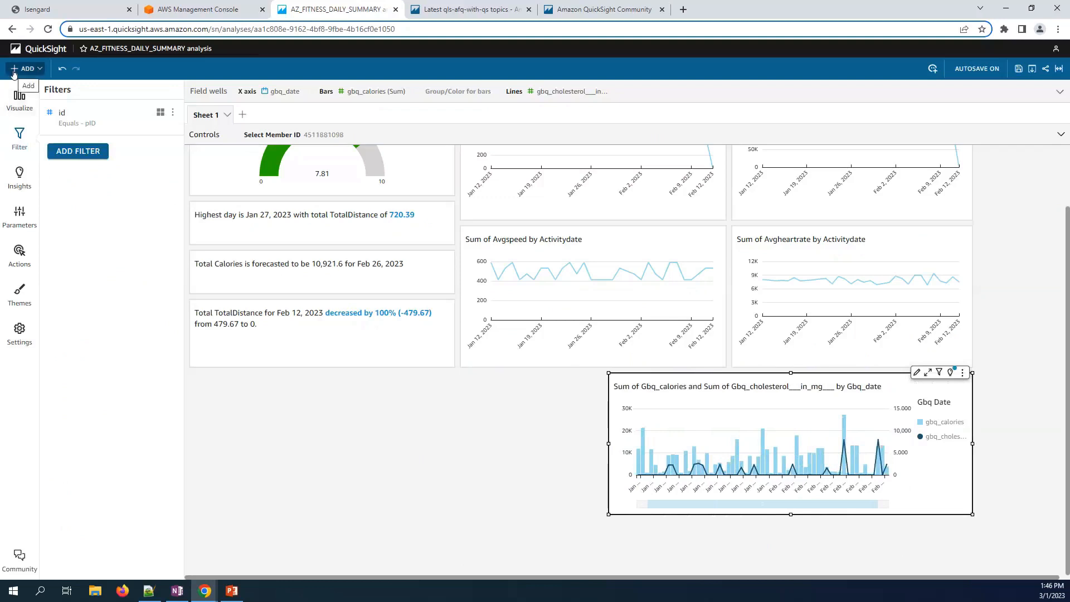
{"action": "left_click", "coordinate": [14, 72]}
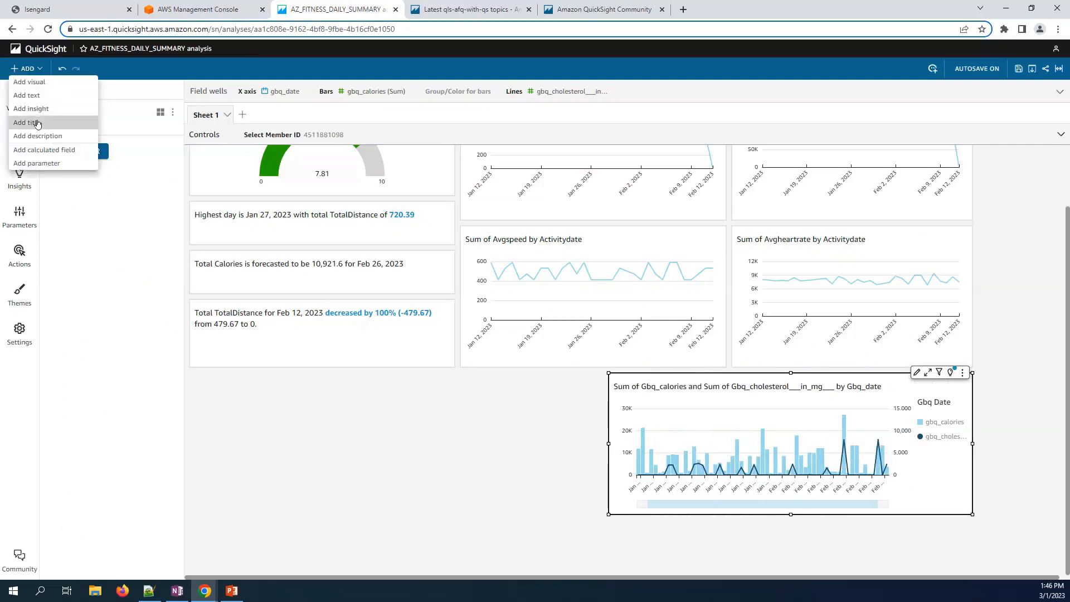
{"action": "left_click", "coordinate": [25, 82]}
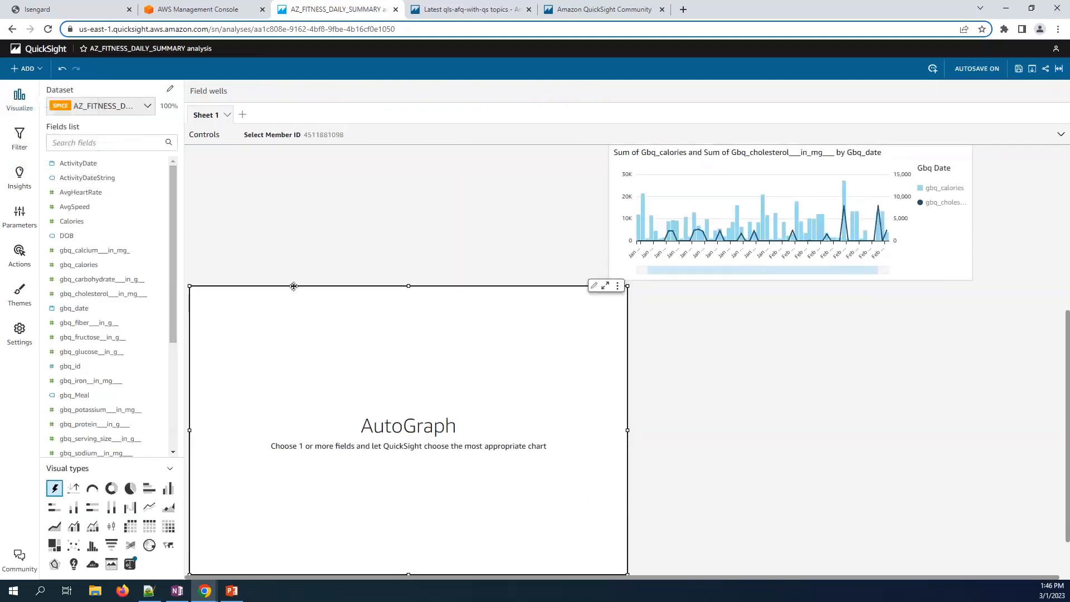
{"action": "left_click_drag", "start_coordinate": [294, 286], "coordinate": [291, 212]}
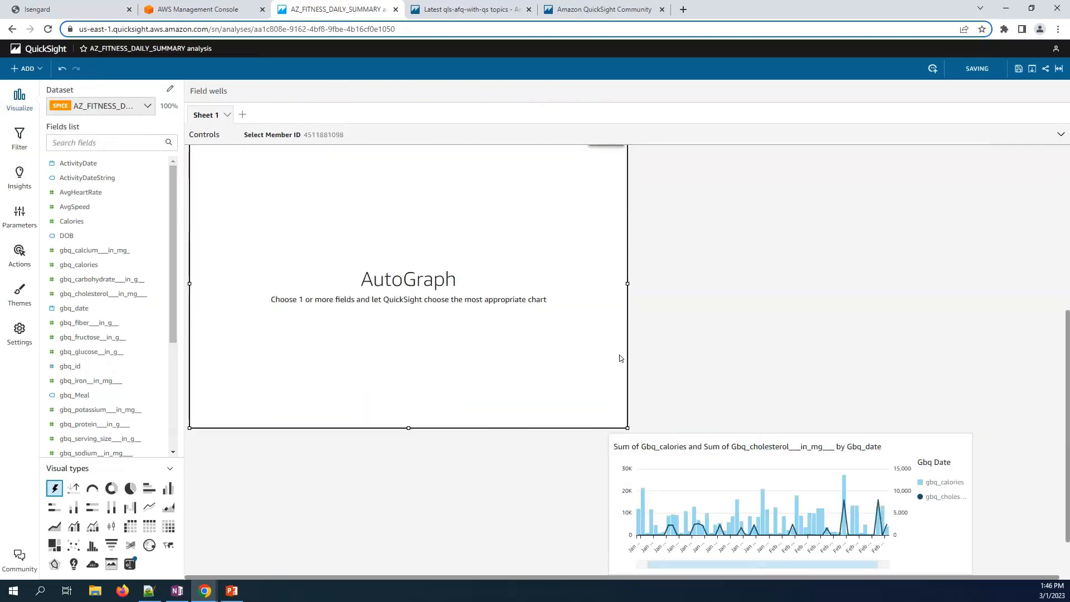
{"action": "left_click_drag", "start_coordinate": [590, 282], "coordinate": [603, 279]}
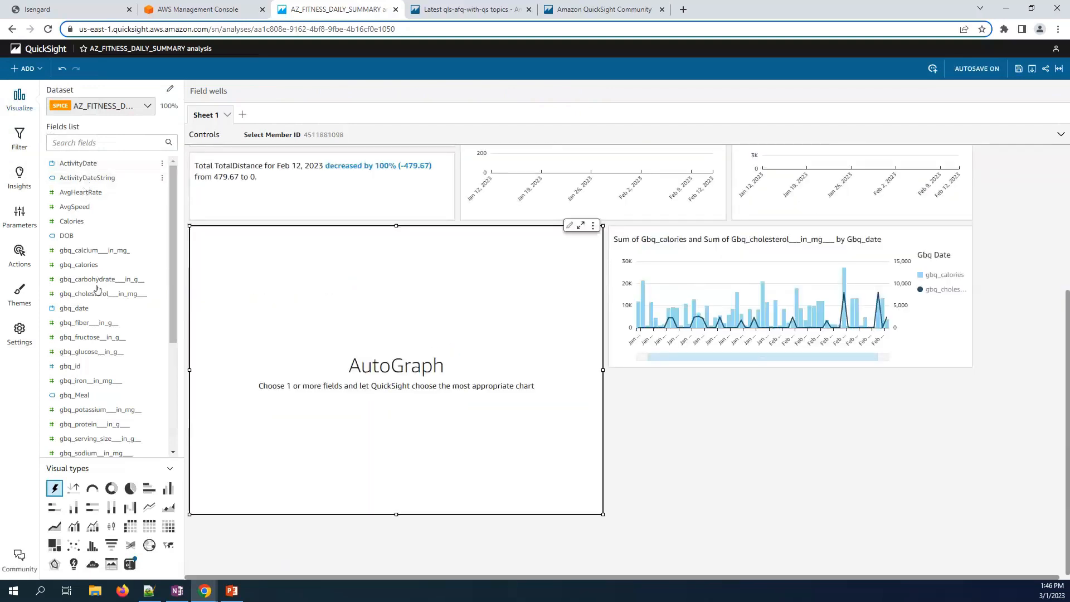
- Build a table of weekly gbq_fiber, gbq_glucose and gbq_total_fat sums by gbq_date
{"action": "left_click", "coordinate": [81, 308]}
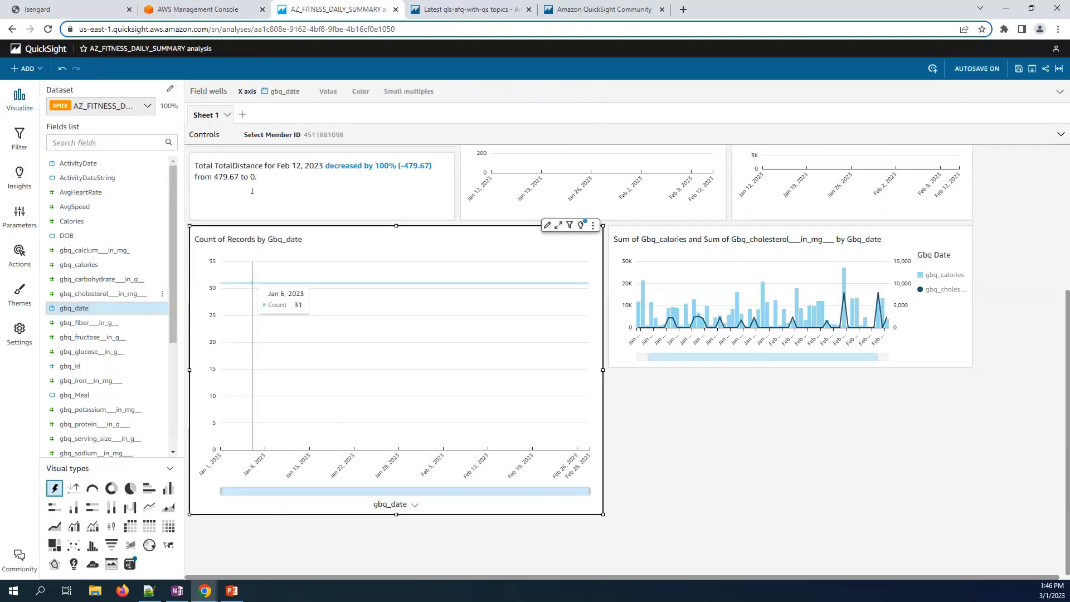
{"action": "left_click", "coordinate": [272, 92]}
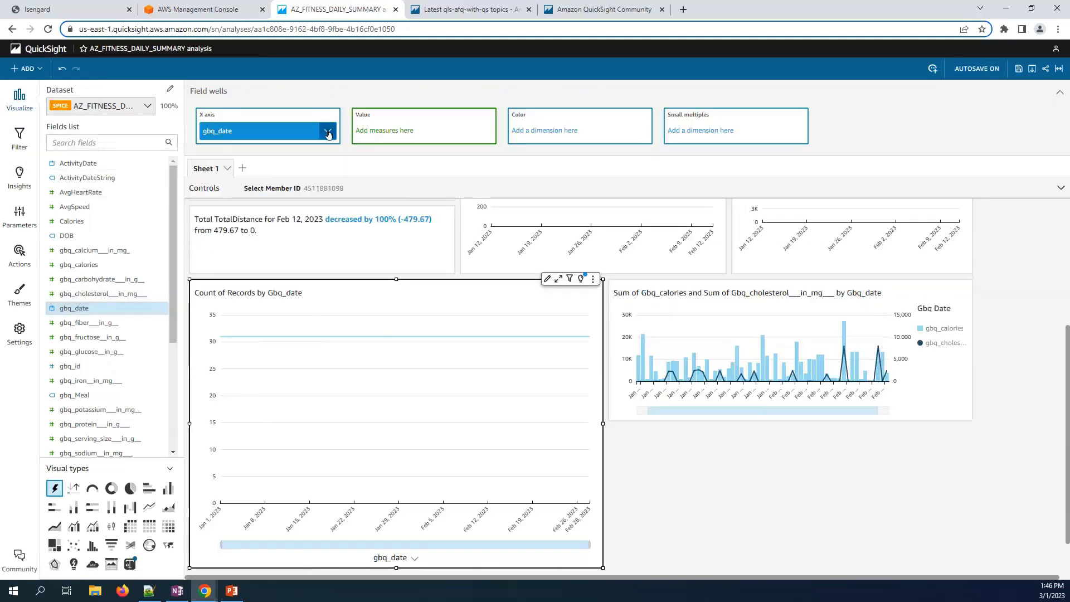
{"action": "left_click", "coordinate": [328, 132]}
{"action": "mouse_move", "coordinate": [447, 154]}
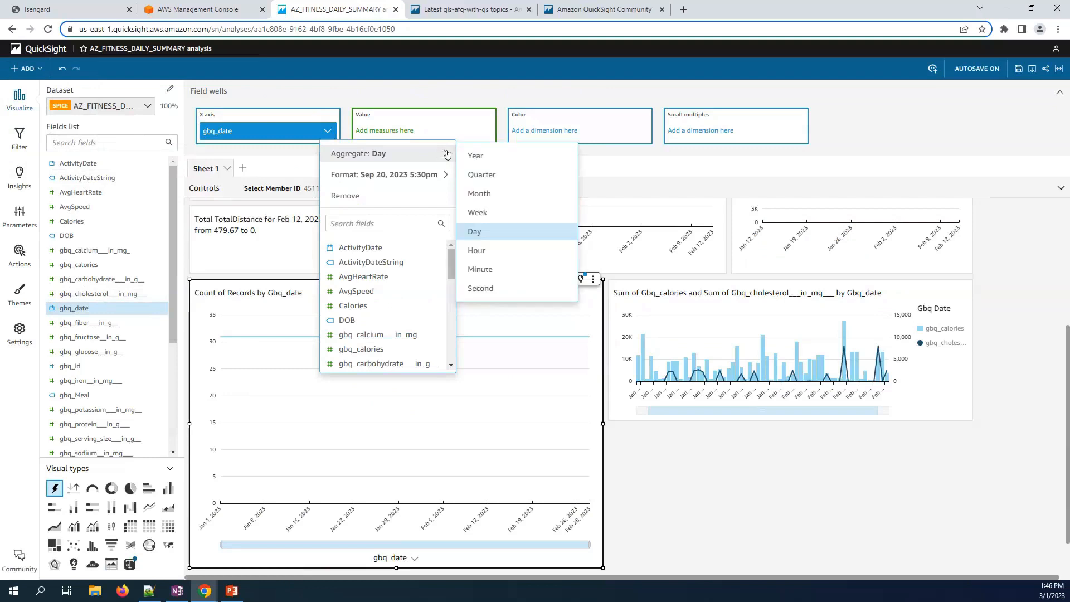
{"action": "left_click", "coordinate": [477, 213]}
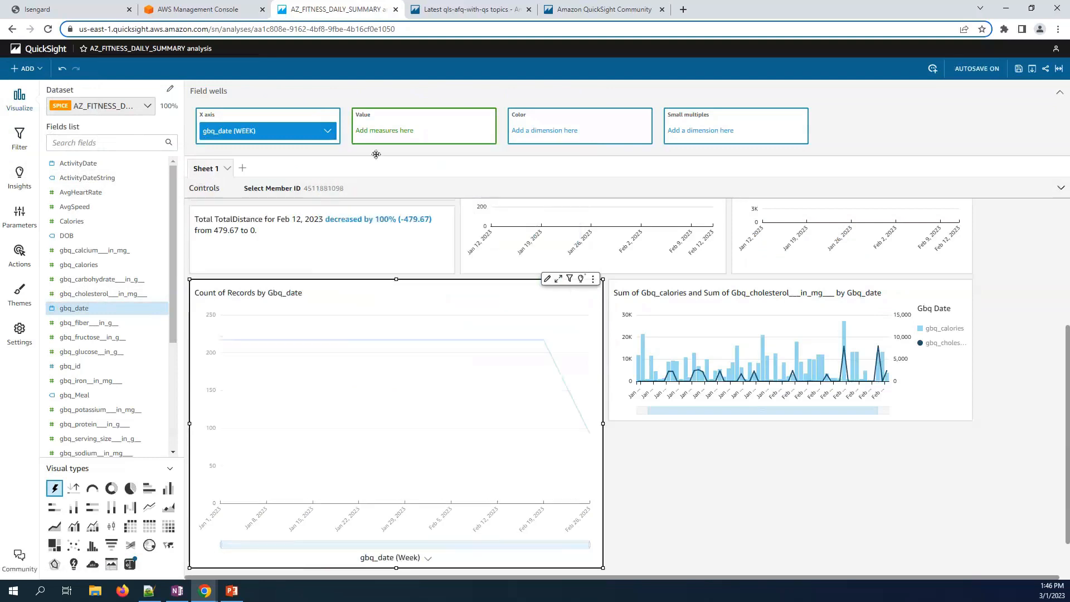
{"action": "left_click", "coordinate": [92, 327]}
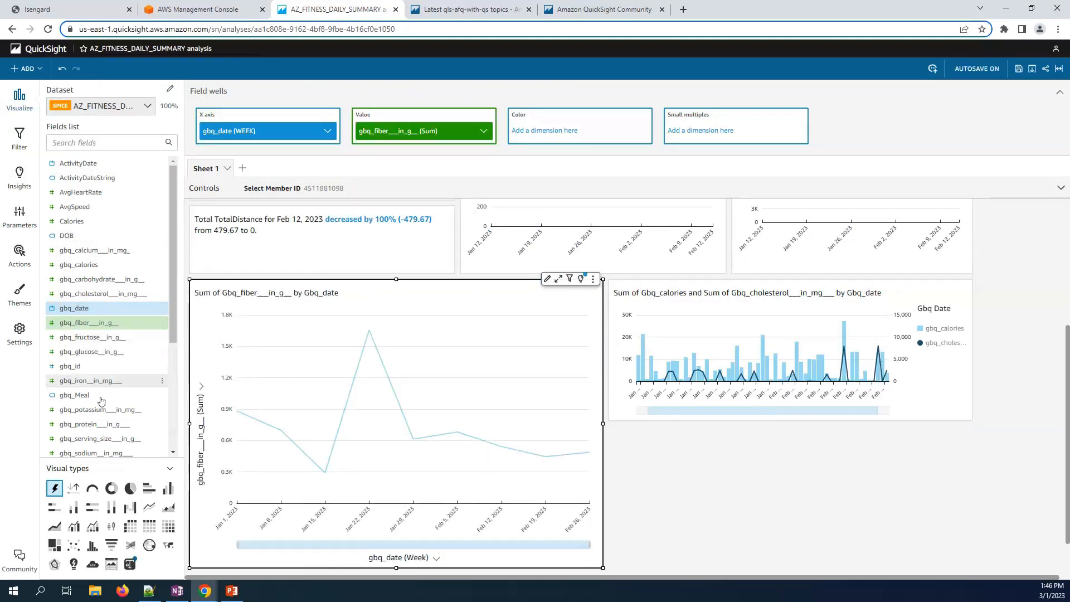
{"action": "left_click", "coordinate": [92, 354]}
{"action": "scroll", "coordinate": [104, 448], "scroll_direction": "down", "scroll_amount": 1}
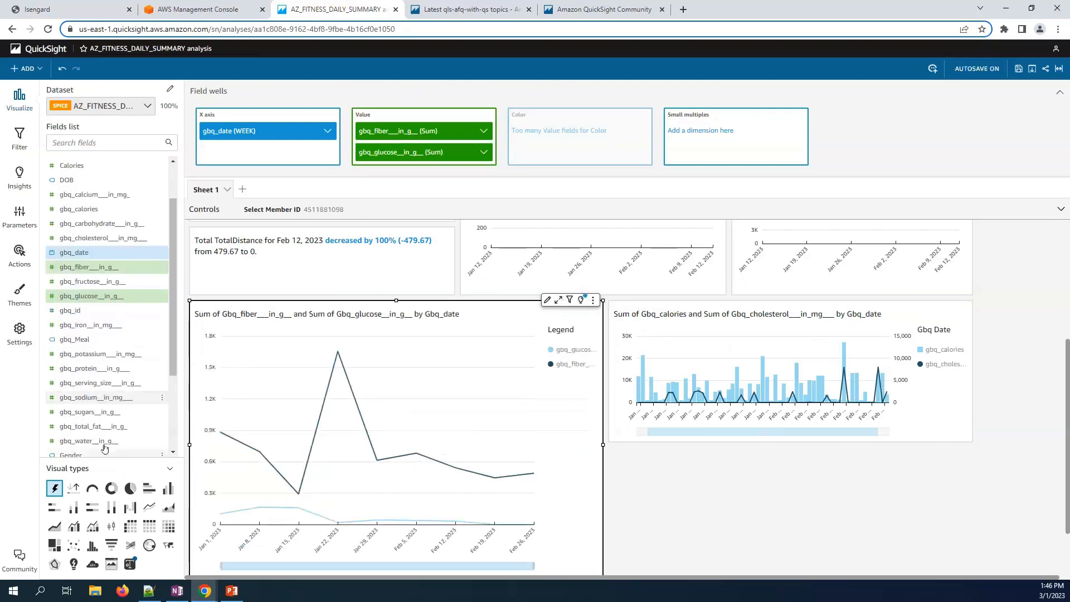
{"action": "left_click", "coordinate": [92, 426]}
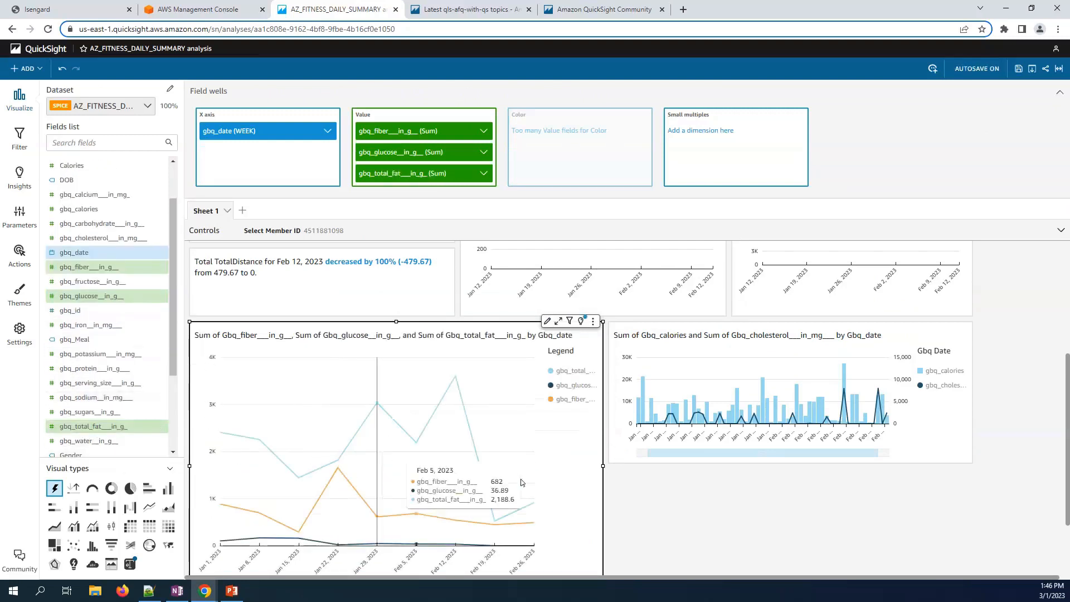
{"action": "left_click", "coordinate": [150, 525]}
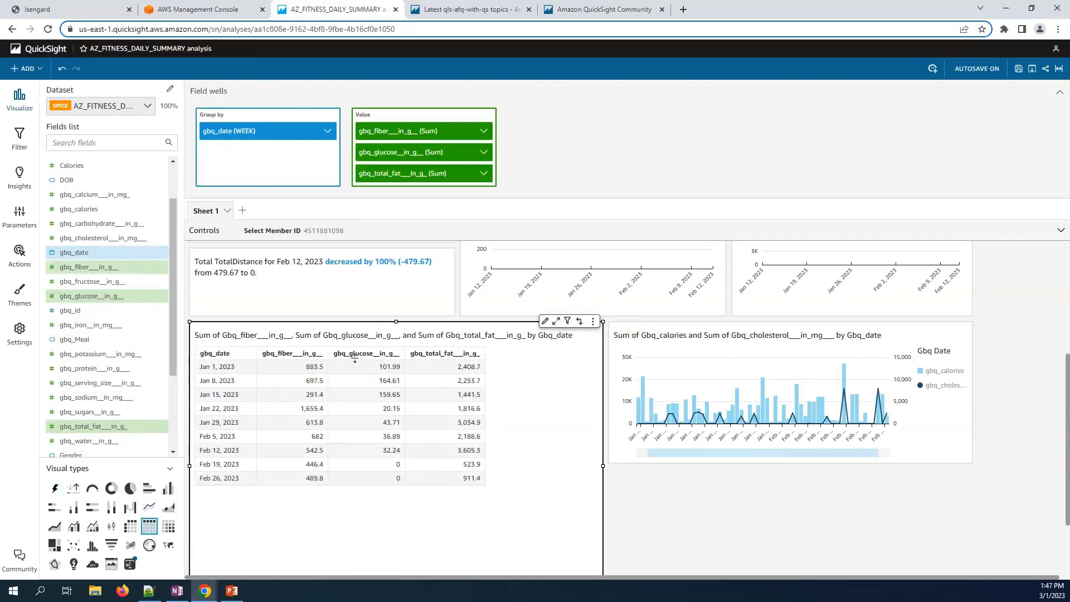
- Add data bars to the gbq_fiber, gbq_glucose and gbq_total_fat table columns
{"action": "left_click", "coordinate": [545, 321]}
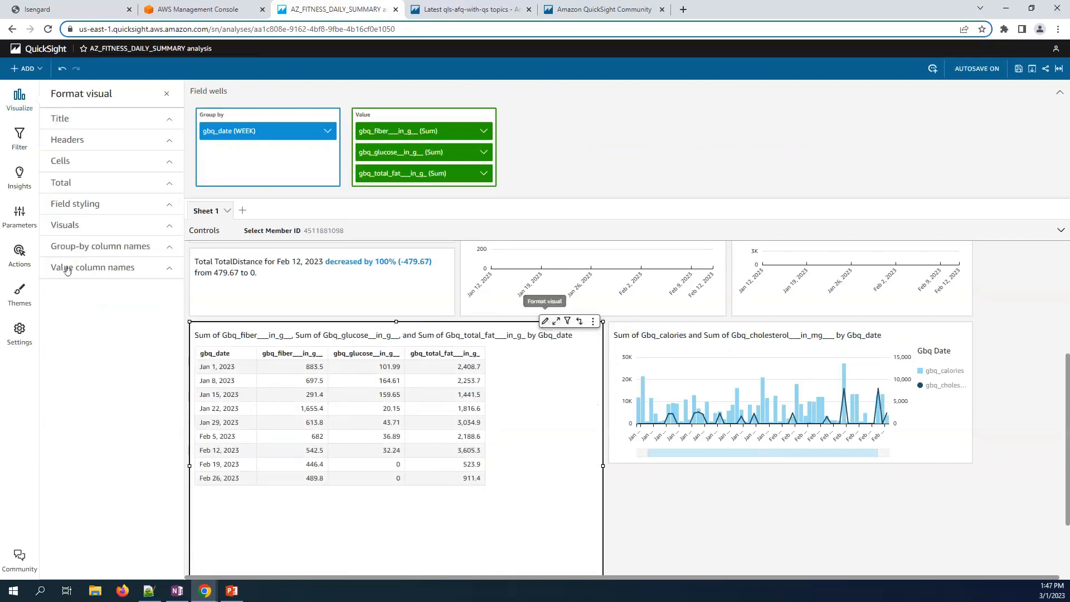
{"action": "left_click", "coordinate": [76, 223]}
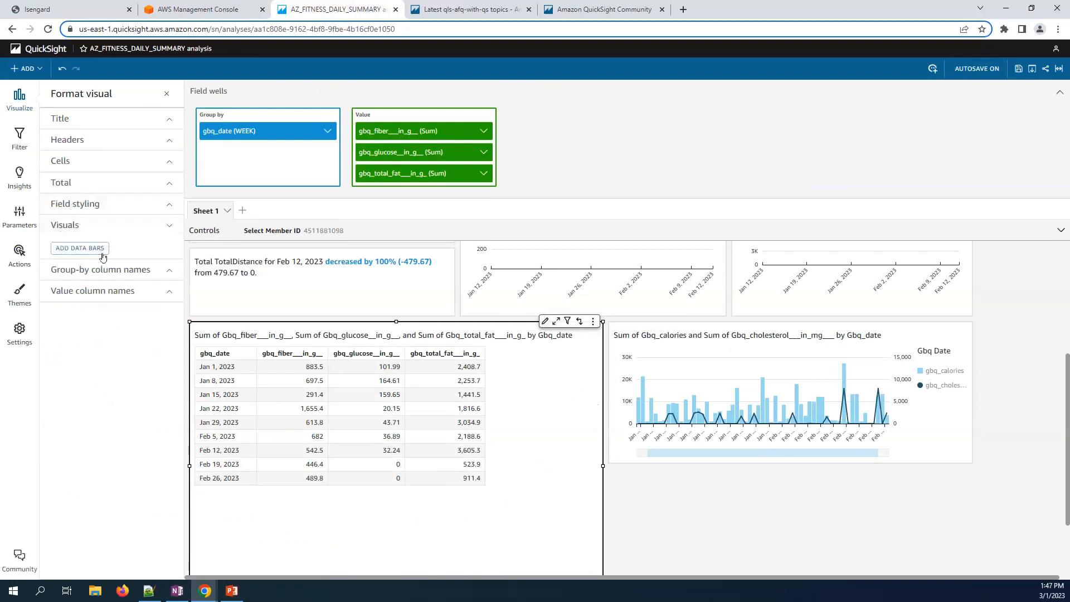
{"action": "left_click", "coordinate": [105, 270]}
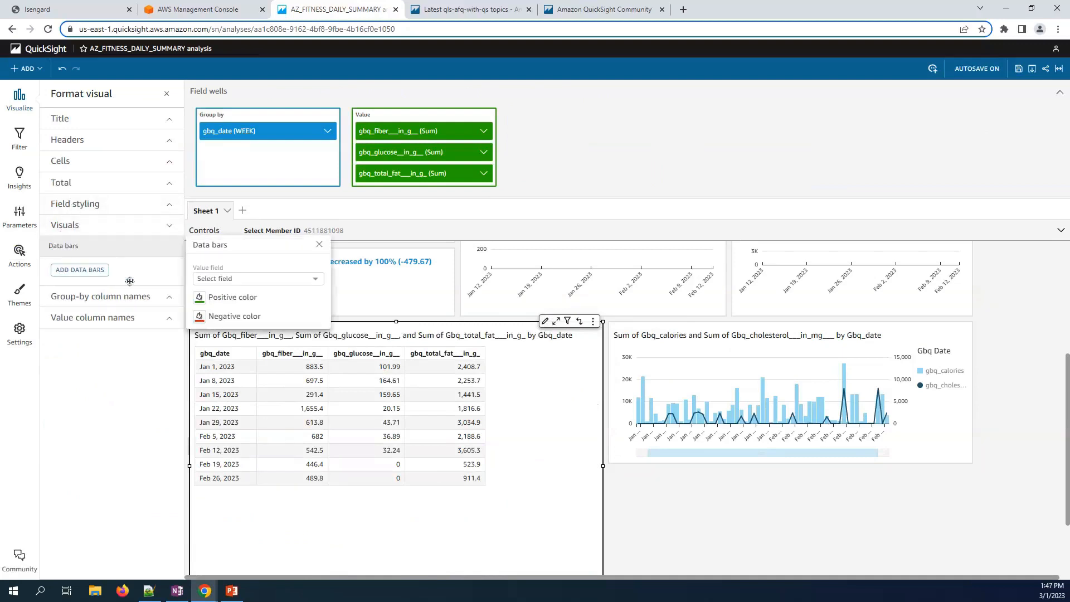
{"action": "left_click", "coordinate": [233, 281]}
{"action": "left_click", "coordinate": [234, 292]}
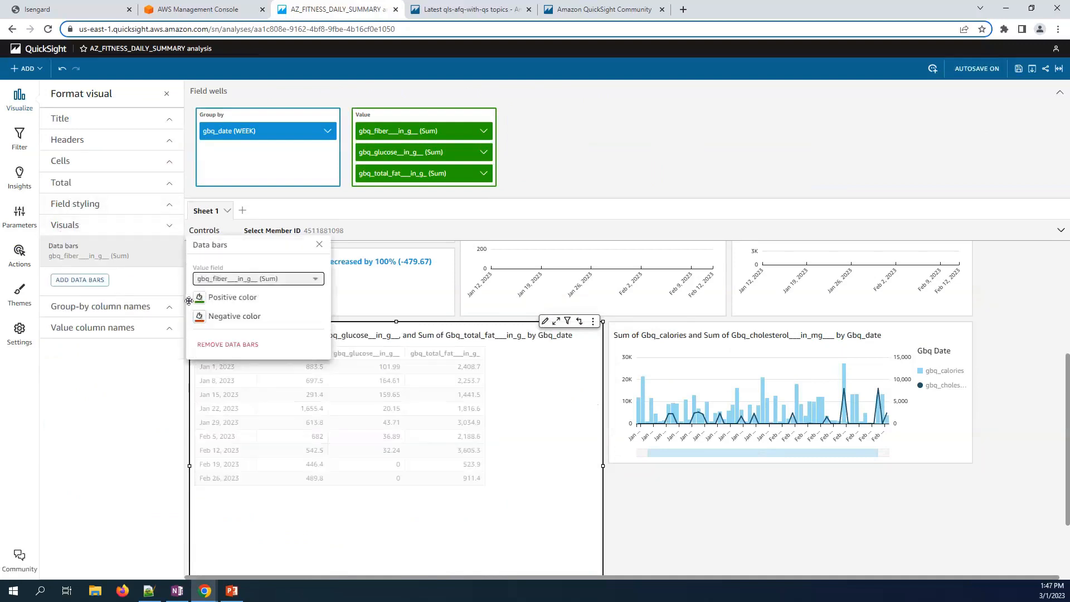
{"action": "left_click", "coordinate": [102, 281]}
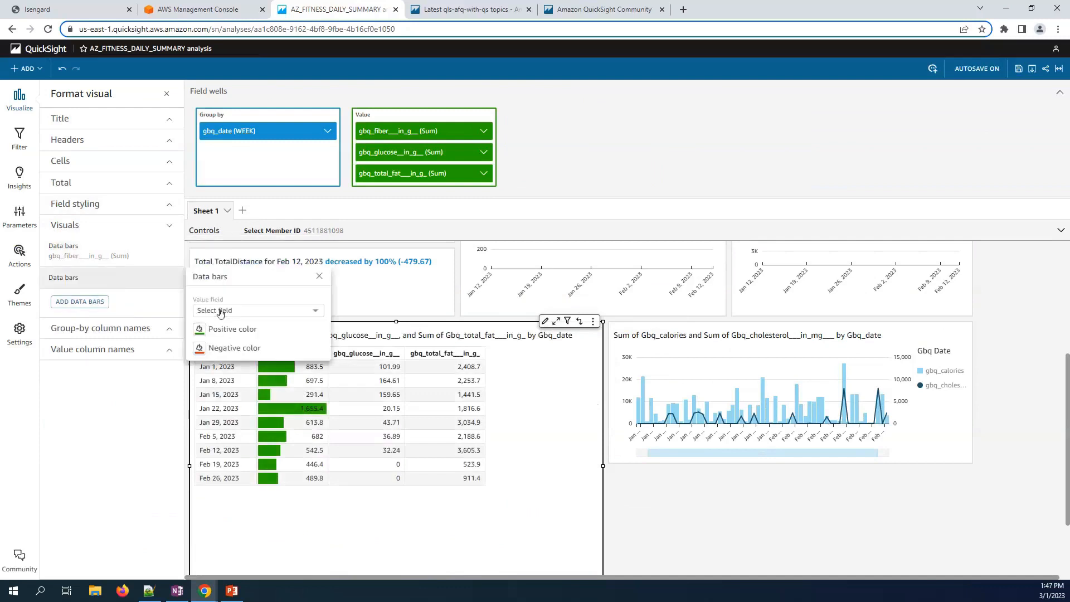
{"action": "left_click", "coordinate": [223, 311]}
{"action": "left_click", "coordinate": [224, 324]}
{"action": "left_click", "coordinate": [99, 312]}
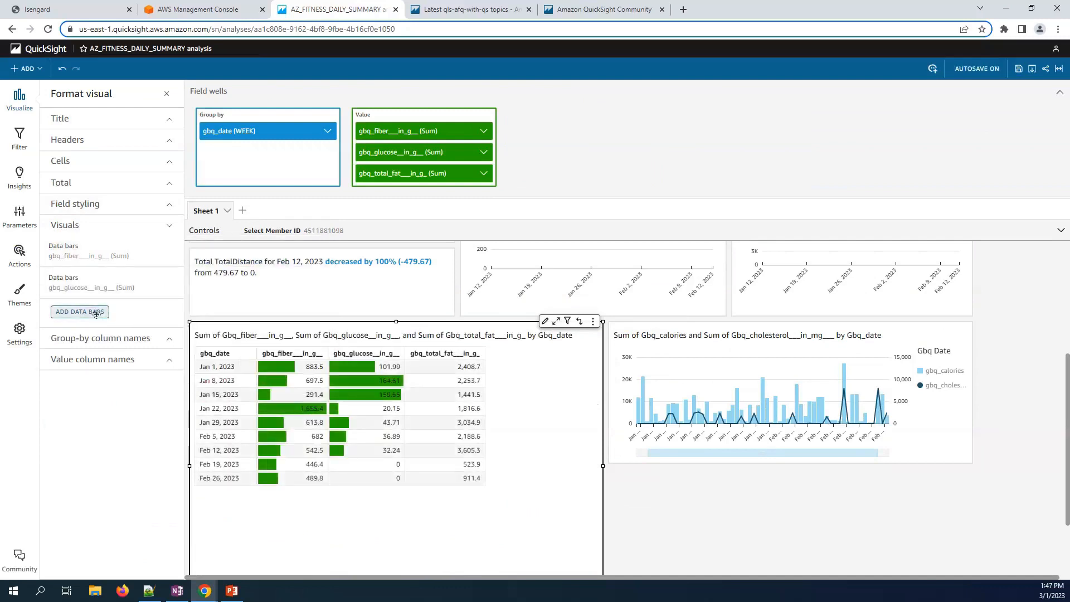
{"action": "left_click", "coordinate": [228, 342]}
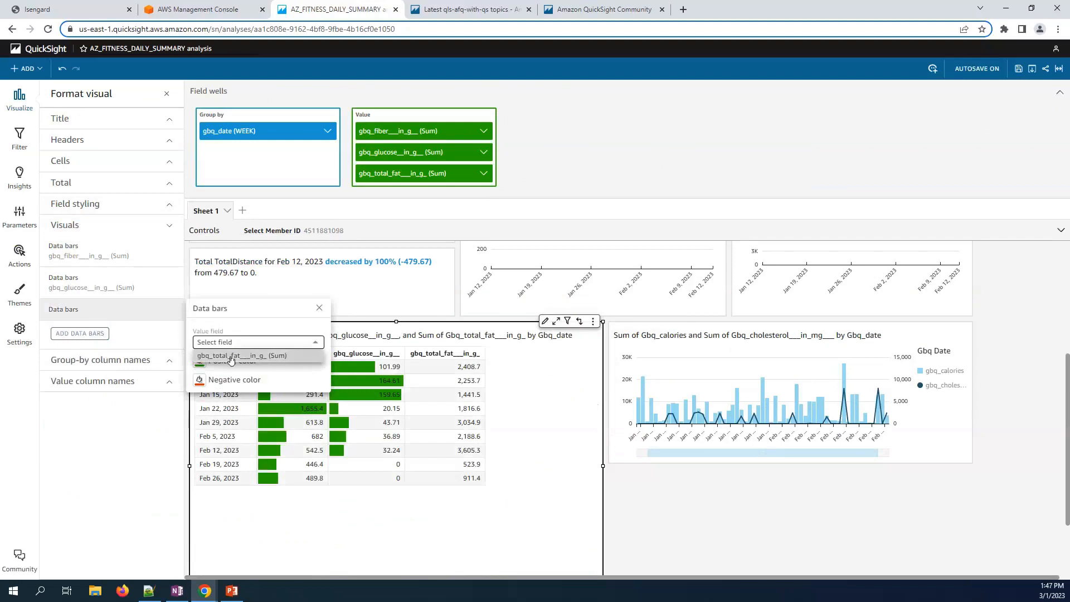
{"action": "left_click", "coordinate": [228, 360]}
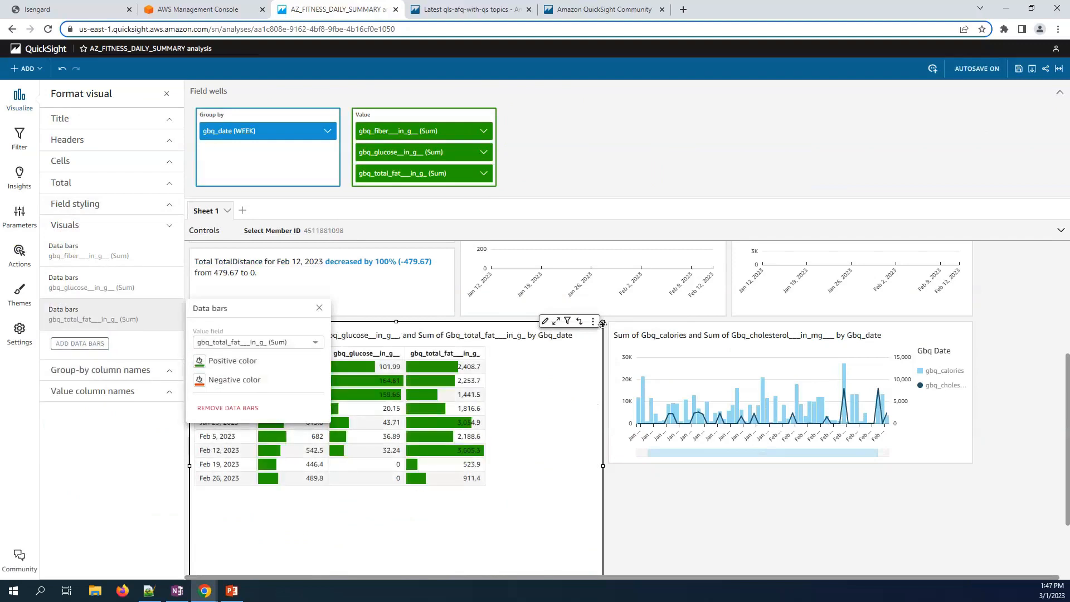
{"action": "left_click", "coordinate": [592, 341]}
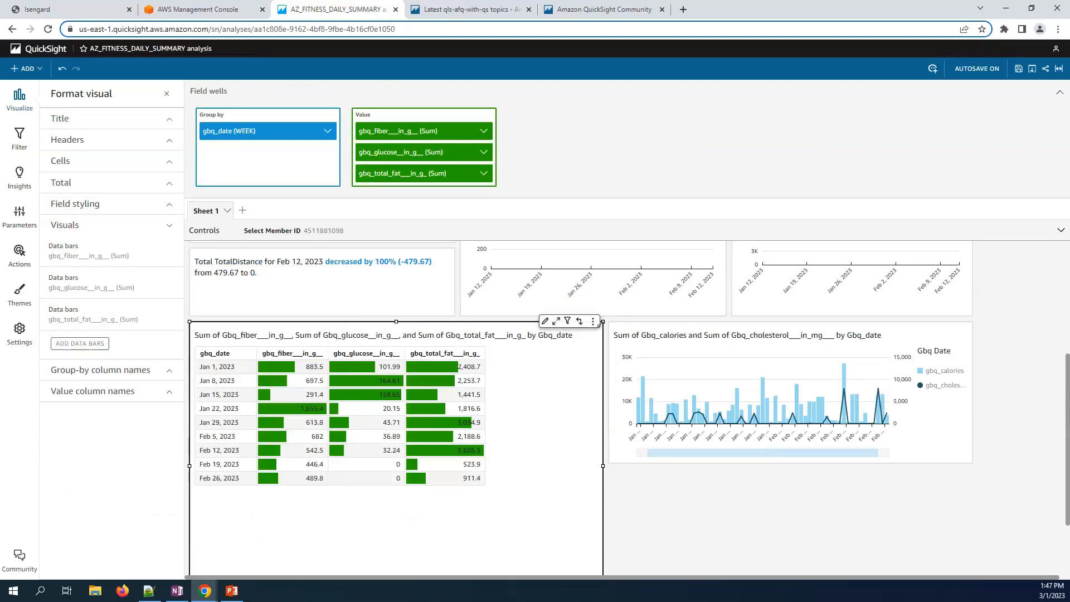
- Resize the nutrition table narrower and shorter to fit its rows
{"action": "left_click_drag", "start_coordinate": [602, 321], "coordinate": [583, 410]}
{"action": "left_click_drag", "start_coordinate": [583, 412], "coordinate": [597, 447]}
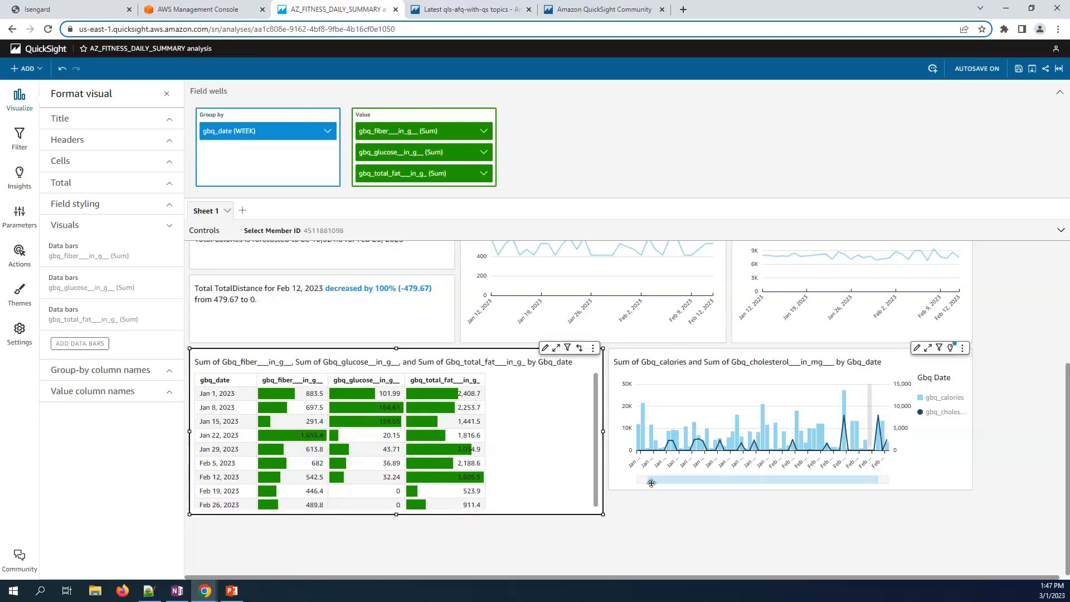
{"action": "left_click_drag", "start_coordinate": [603, 492], "coordinate": [602, 468]}
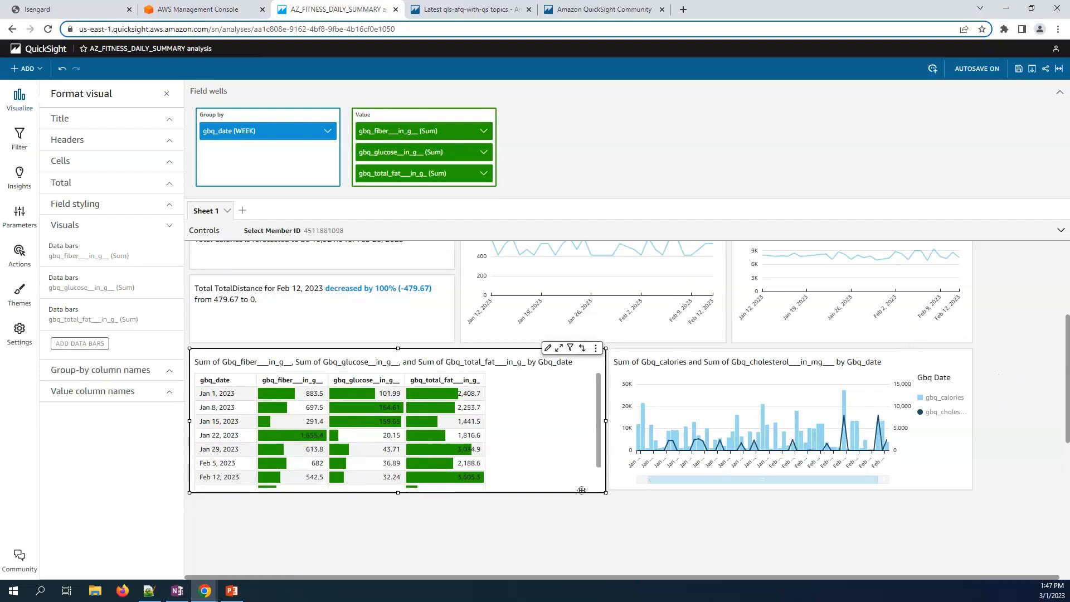
- Apply the dark Fitness theme to the analysis in place of Classic
{"action": "left_click", "coordinate": [19, 290]}
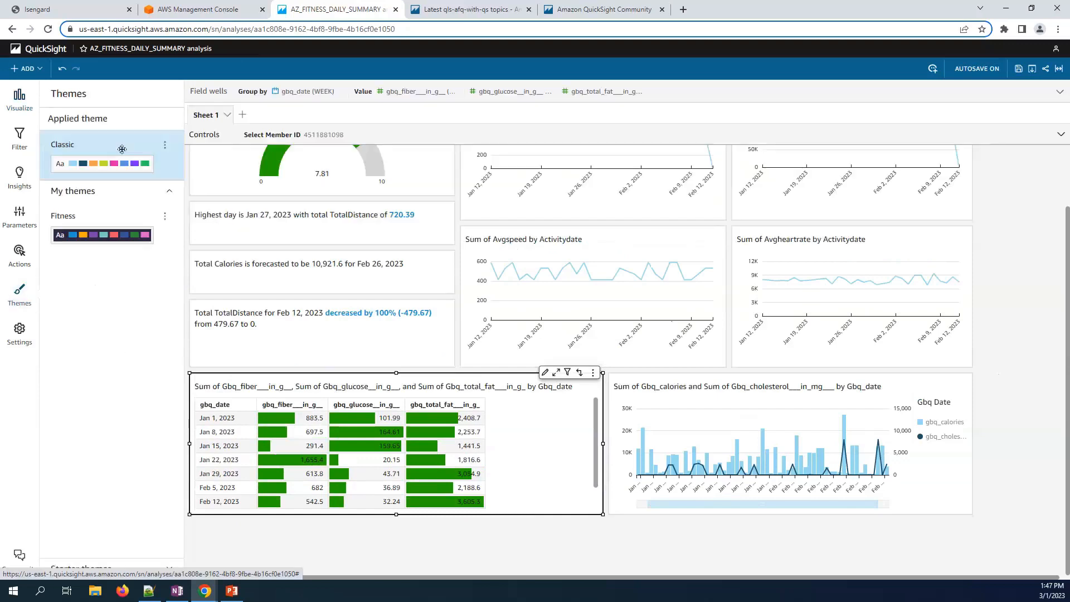
{"action": "left_click", "coordinate": [165, 216]}
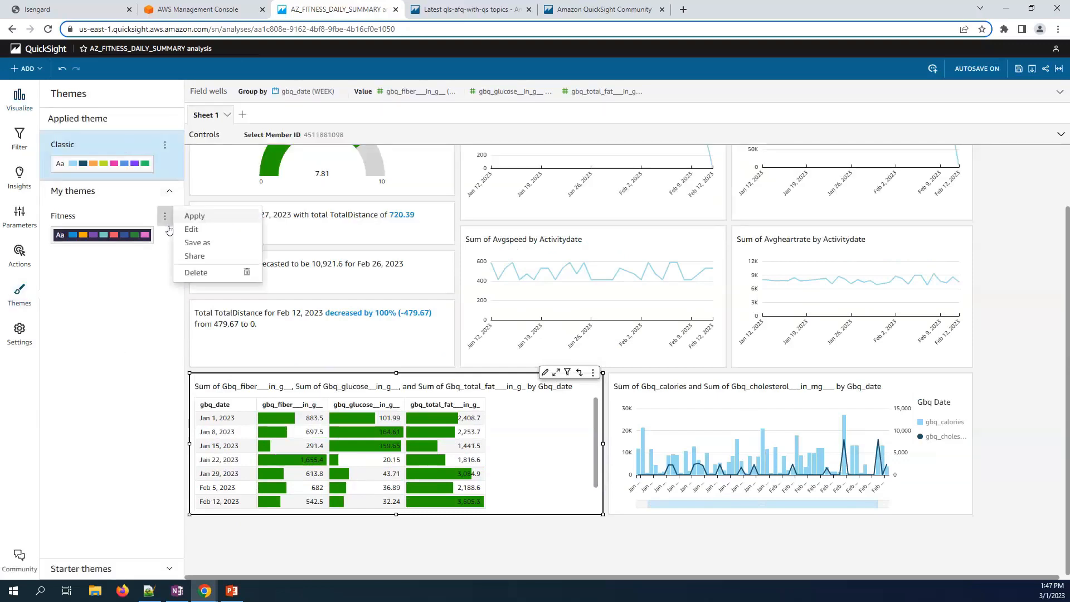
{"action": "left_click", "coordinate": [193, 216]}
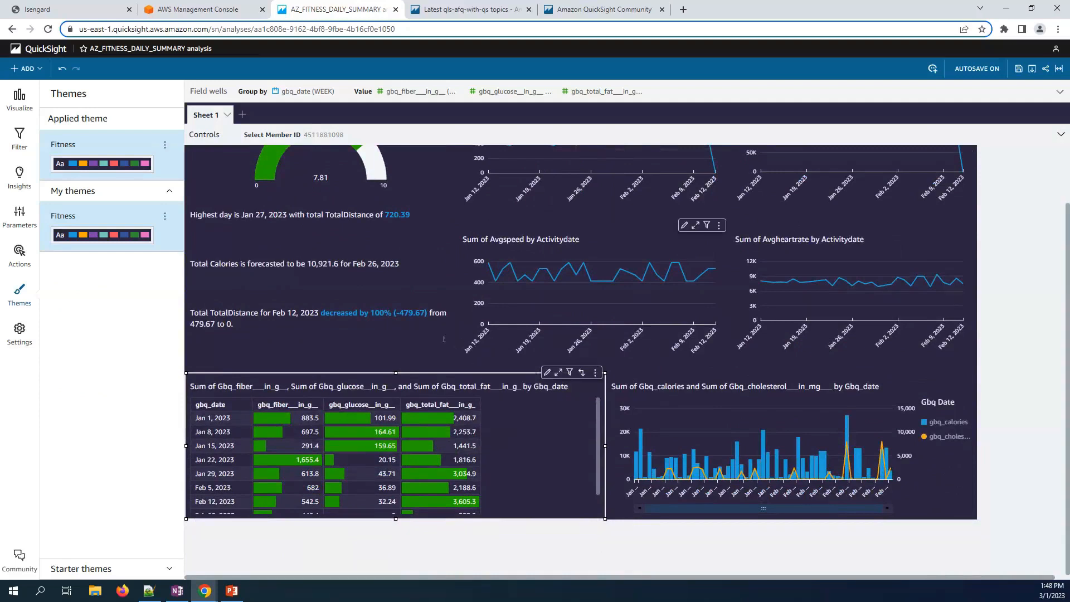
{"action": "left_click", "coordinate": [25, 68]}
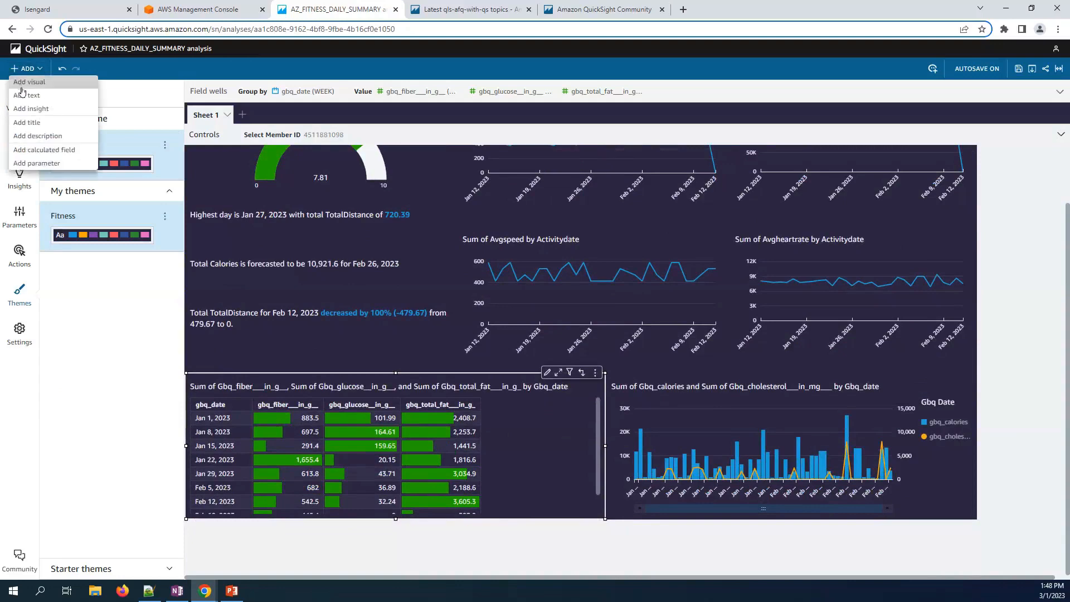
- Add a 'Fitness Dashboard' text box stretched across the top of the sheet
{"action": "left_click", "coordinate": [24, 96]}
{"action": "left_click_drag", "start_coordinate": [406, 501], "coordinate": [556, 501]}
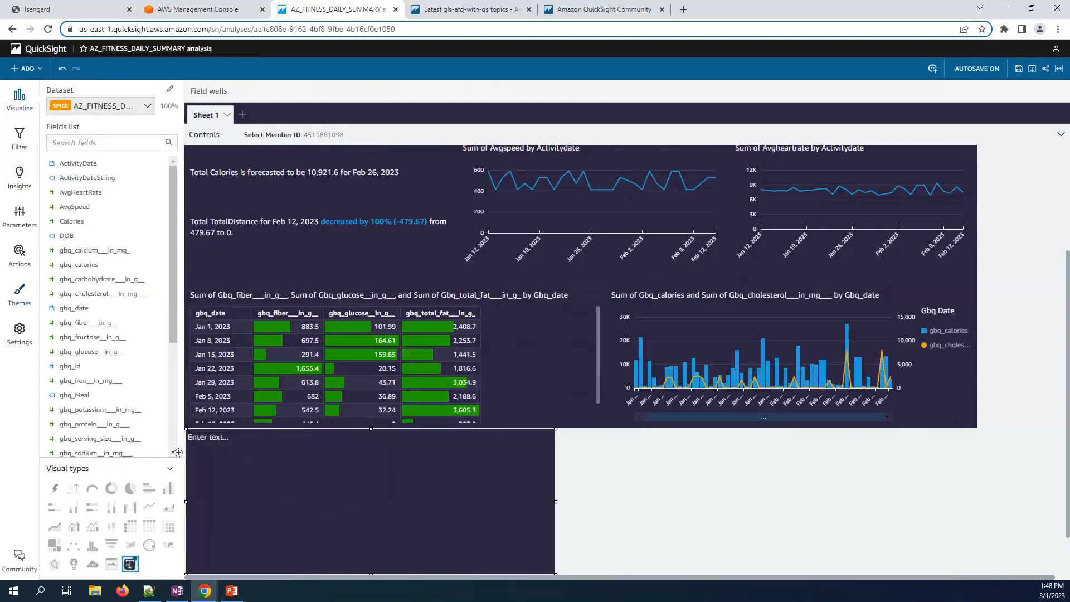
{"action": "left_click", "coordinate": [209, 438]}
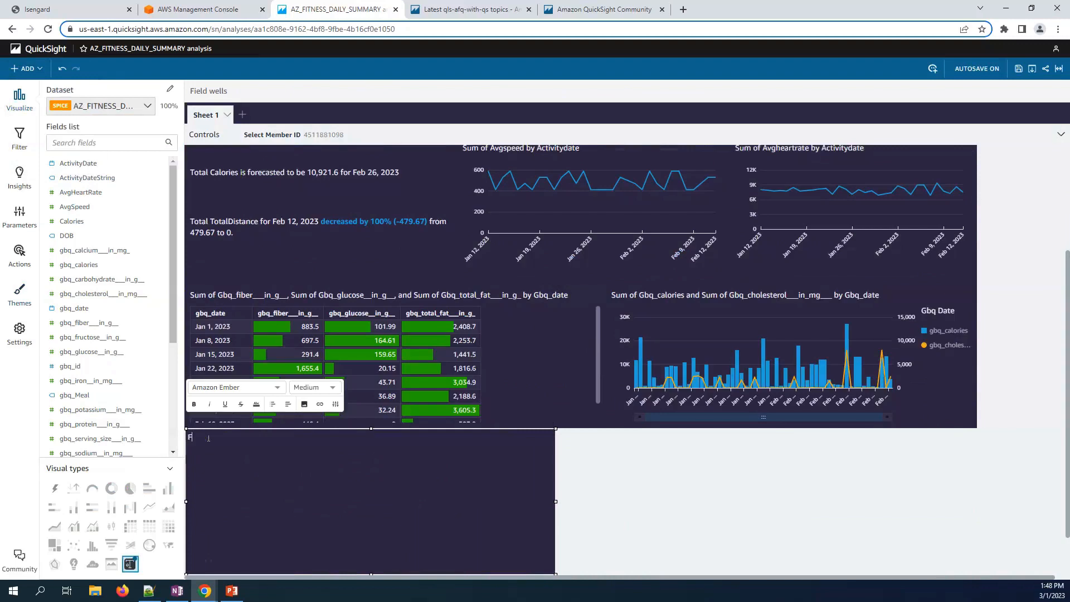
{"action": "type", "text": "Fitness Dashboard"}
{"action": "left_click_drag", "start_coordinate": [558, 434], "coordinate": [535, 538]}
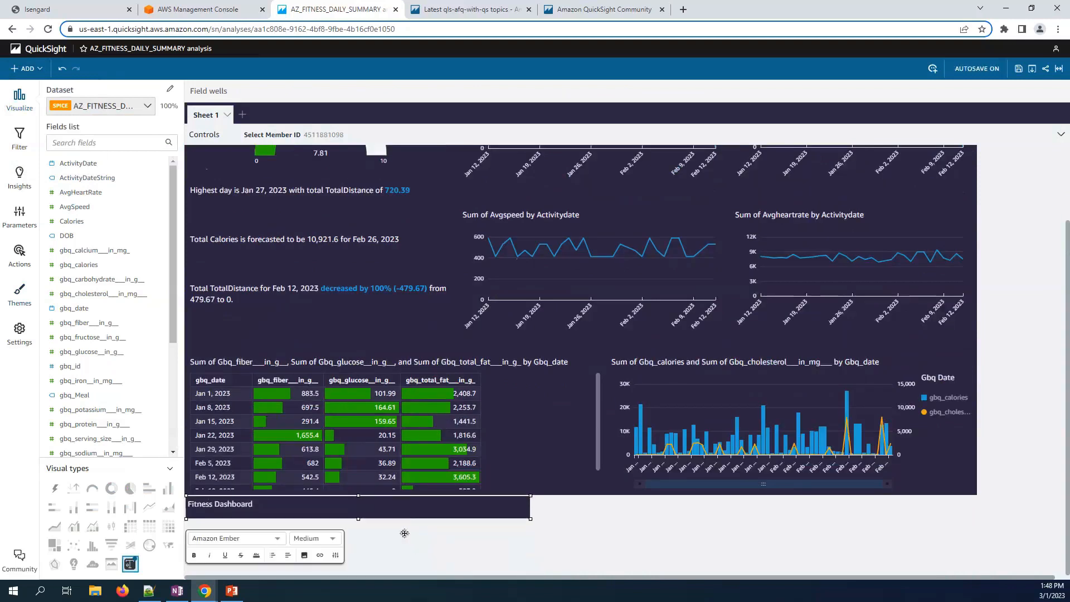
{"action": "left_click_drag", "start_coordinate": [406, 519], "coordinate": [401, 149]}
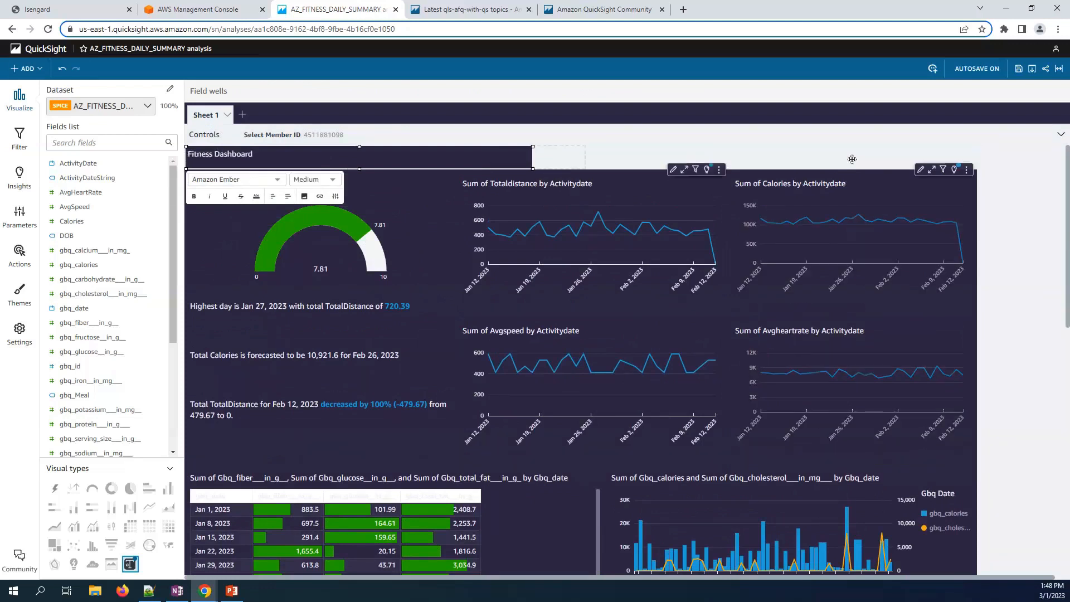
{"action": "left_click_drag", "start_coordinate": [852, 159], "coordinate": [958, 161]}
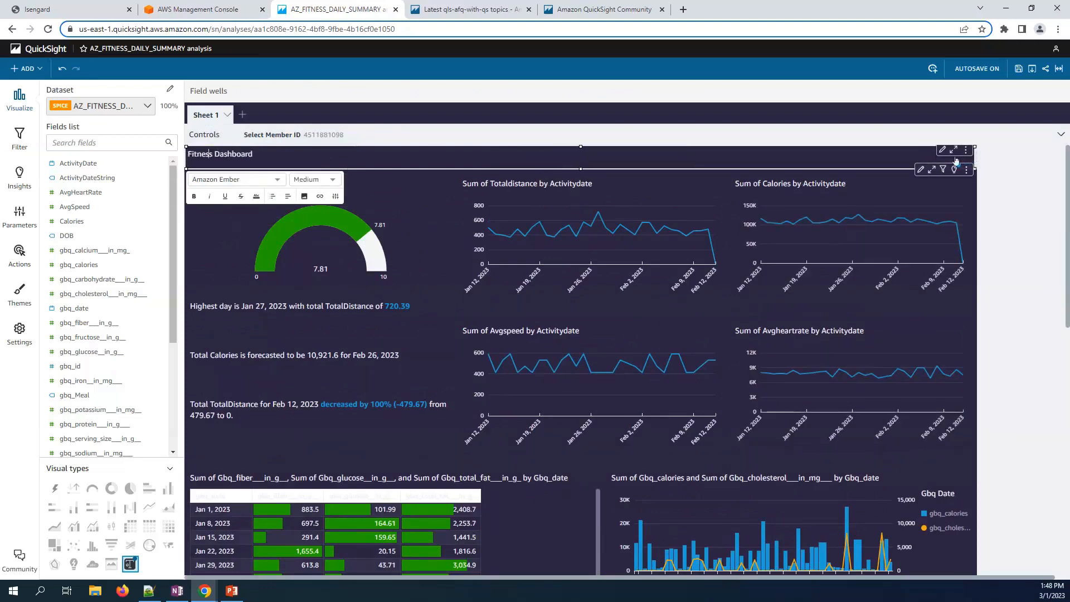
- Format the title centred, extra large and in gold #C4A02F
{"action": "left_click_drag", "start_coordinate": [254, 154], "coordinate": [179, 169]}
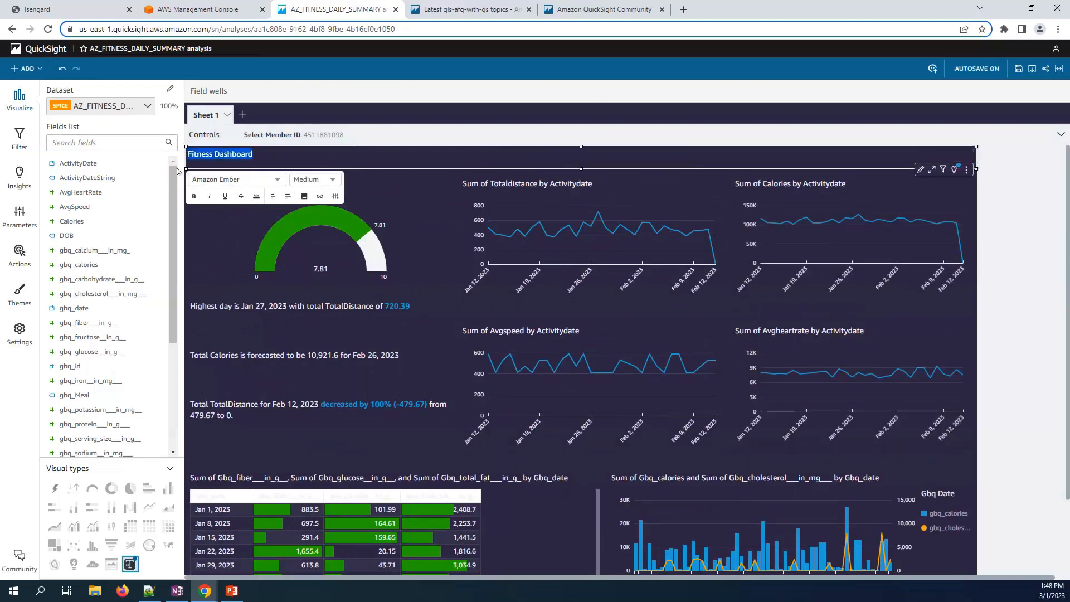
{"action": "left_click", "coordinate": [287, 196]}
{"action": "left_click", "coordinate": [309, 226]}
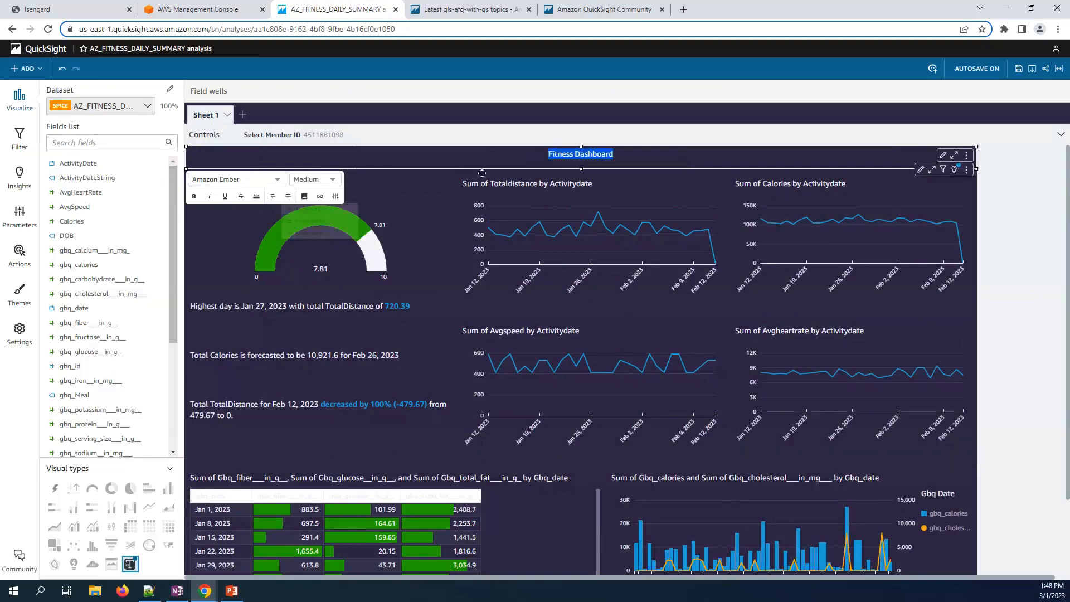
{"action": "left_click", "coordinate": [315, 179]}
{"action": "left_click", "coordinate": [315, 247]}
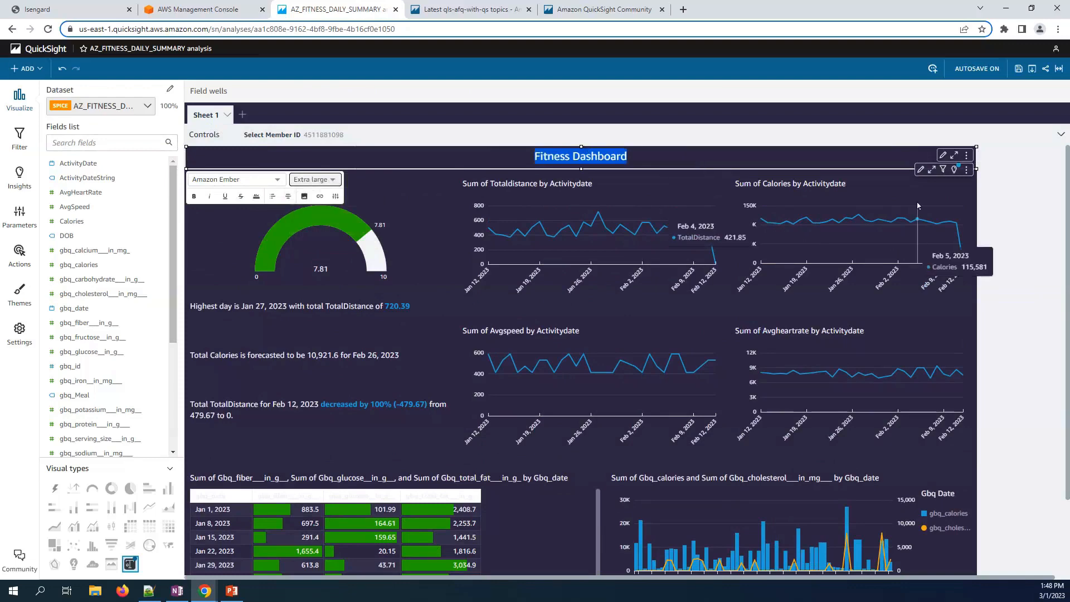
{"action": "left_click", "coordinate": [257, 197]}
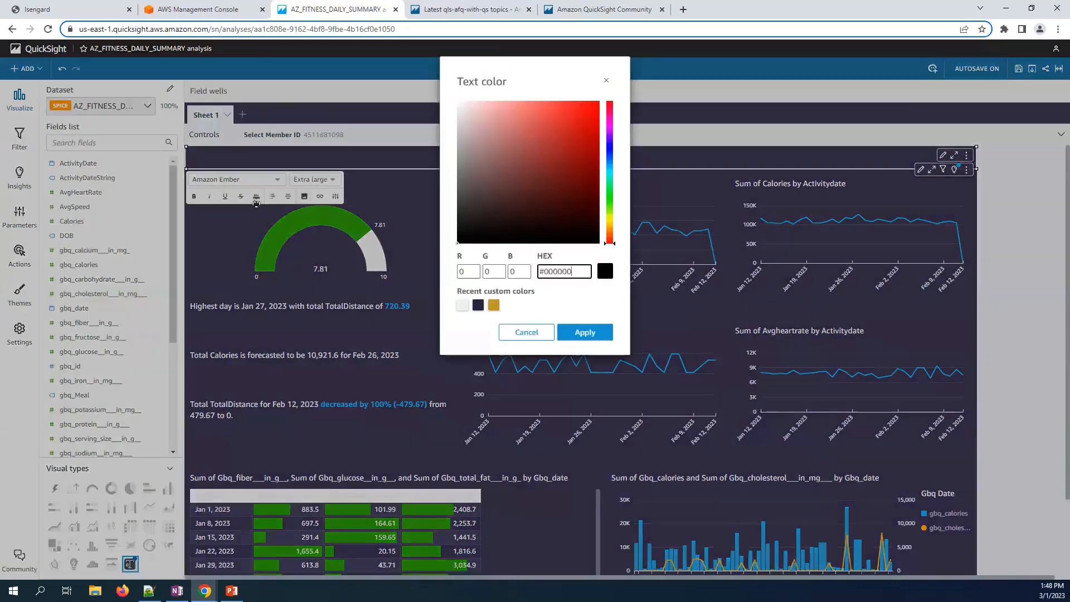
{"action": "left_click", "coordinate": [494, 305]}
{"action": "left_click", "coordinate": [580, 333]}
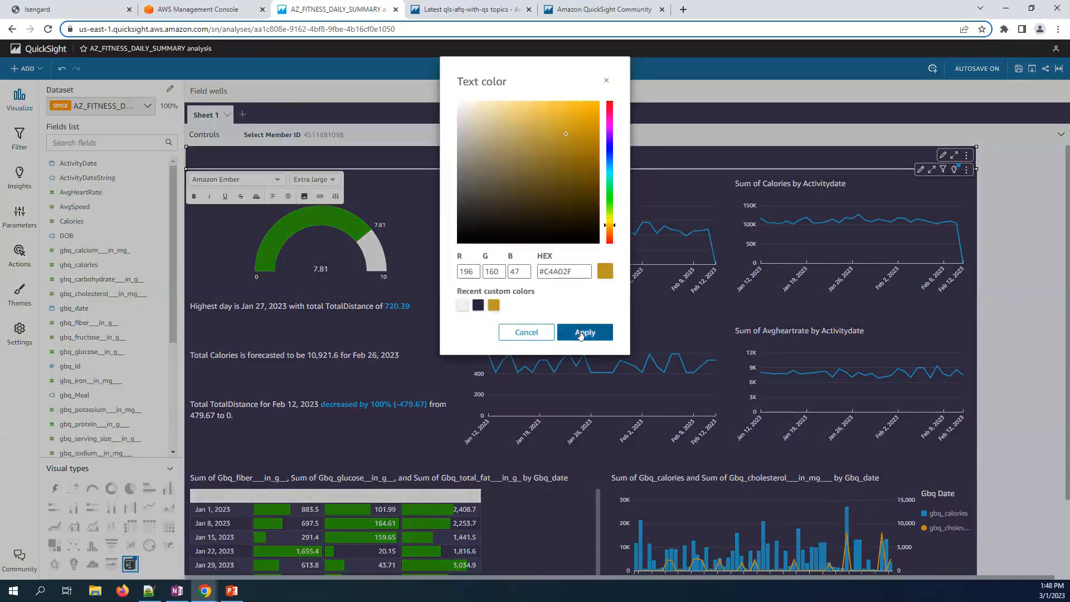
{"action": "left_click", "coordinate": [985, 212]}
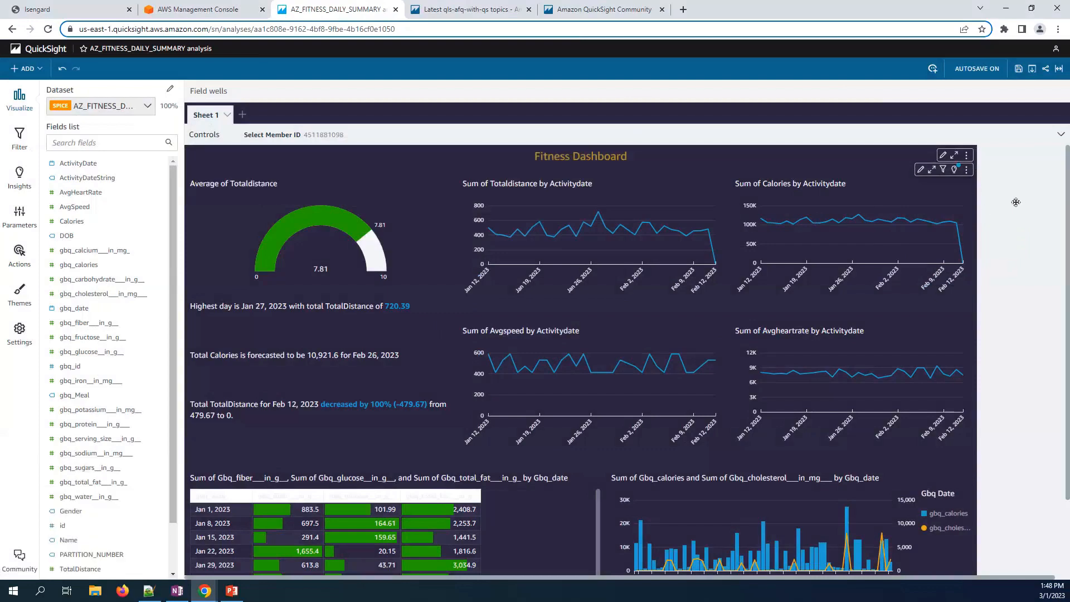
- Review the finished sheet with its 7.81 gauge and charts, then return to the QuickSight Home page
{"action": "scroll", "coordinate": [1015, 203], "scroll_direction": "down", "scroll_amount": 3}
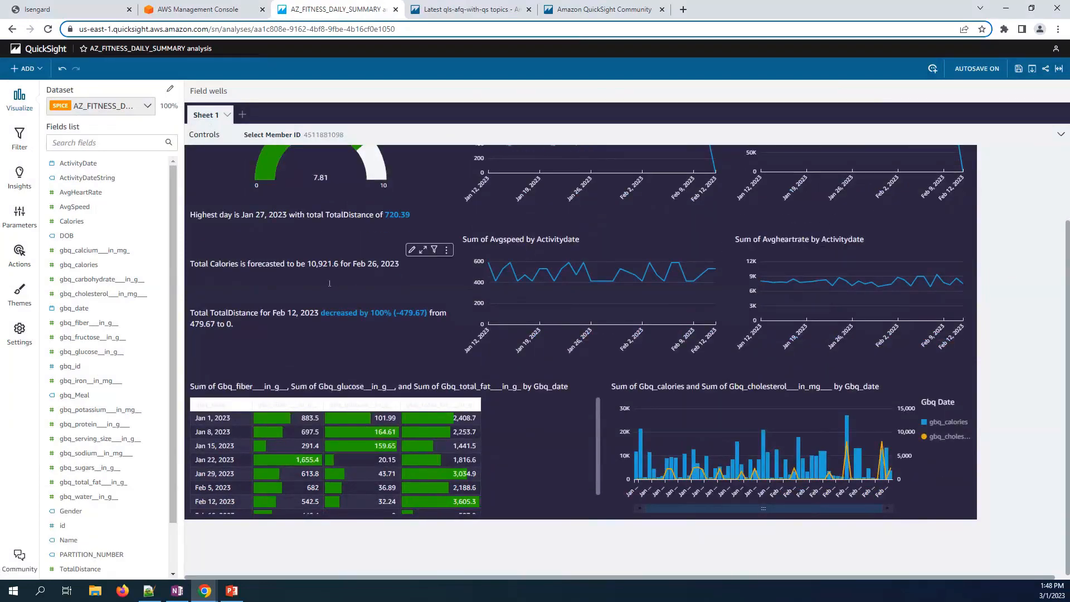
{"action": "scroll", "coordinate": [329, 283], "scroll_direction": "up", "scroll_amount": 3}
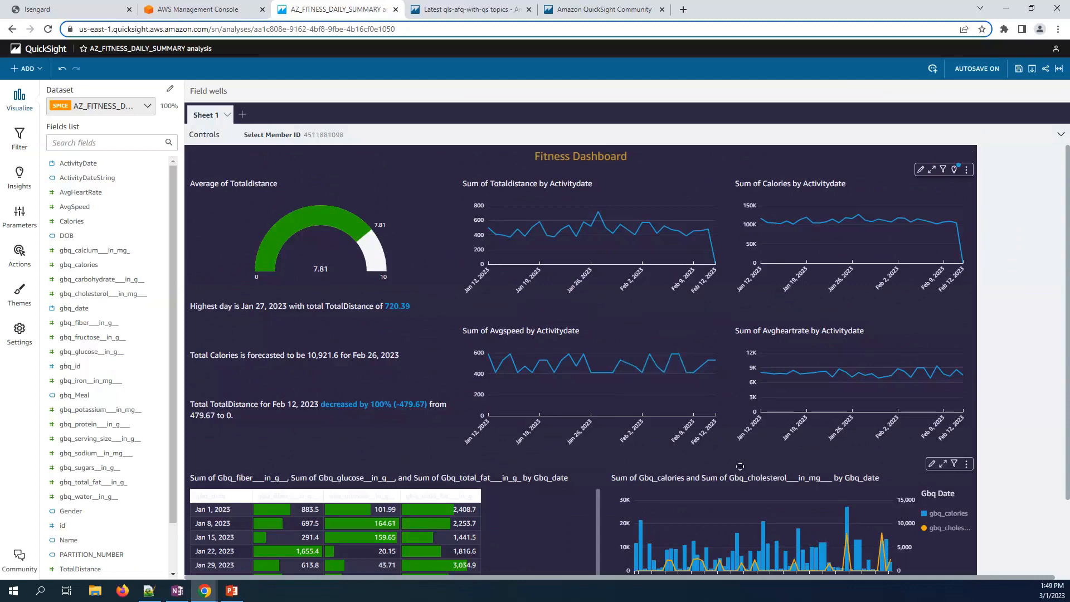
{"action": "scroll", "coordinate": [741, 466], "scroll_direction": "down", "scroll_amount": 1}
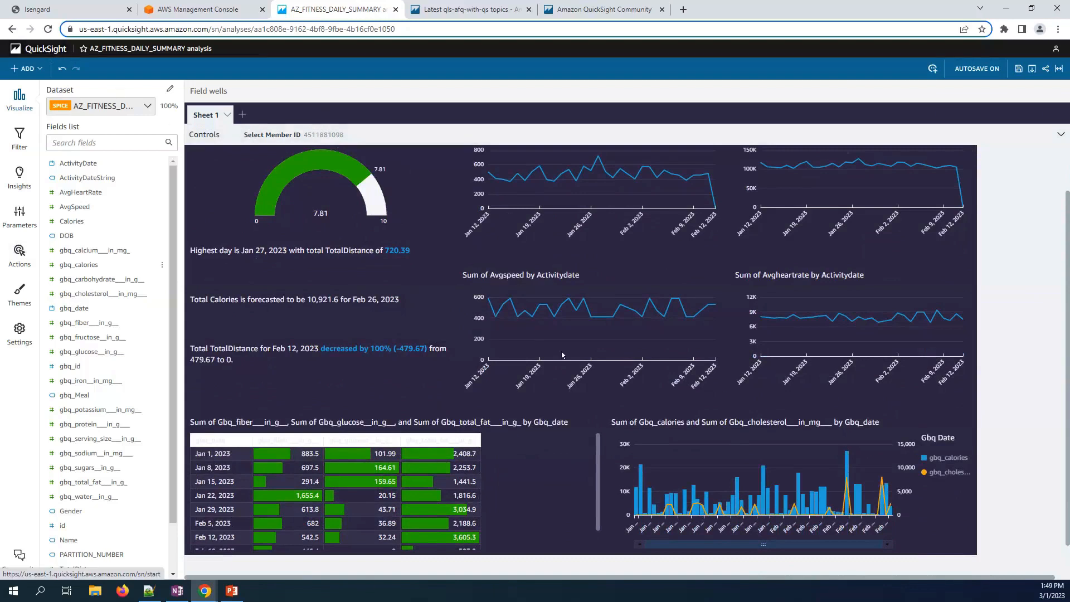
{"action": "left_click", "coordinate": [39, 48]}
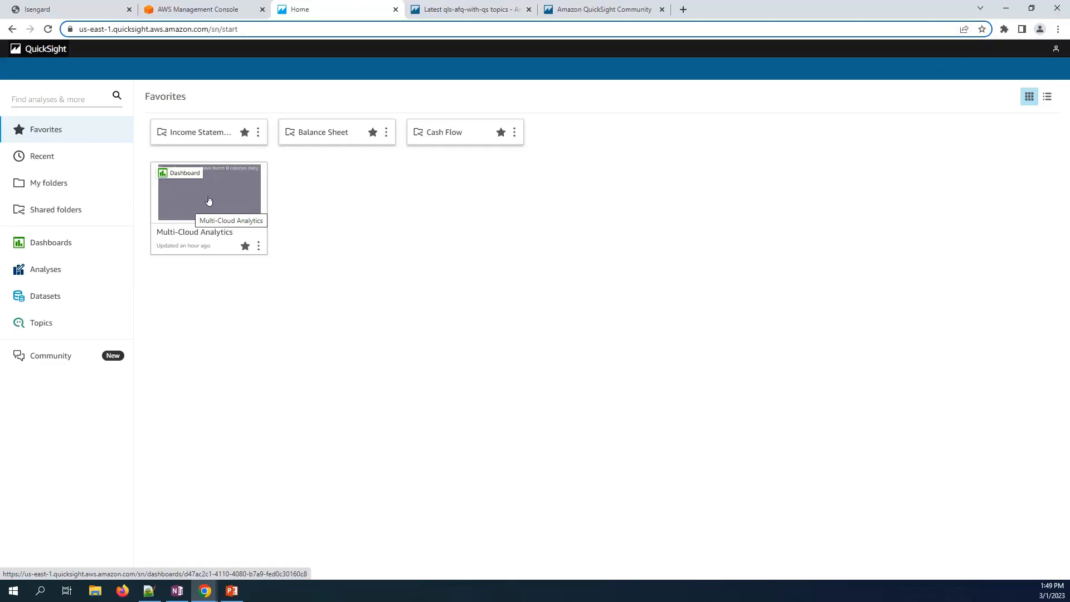
- Open the published Multi-Cloud Analytics dashboard and filter it to a different member ID
{"action": "left_click", "coordinate": [209, 201]}
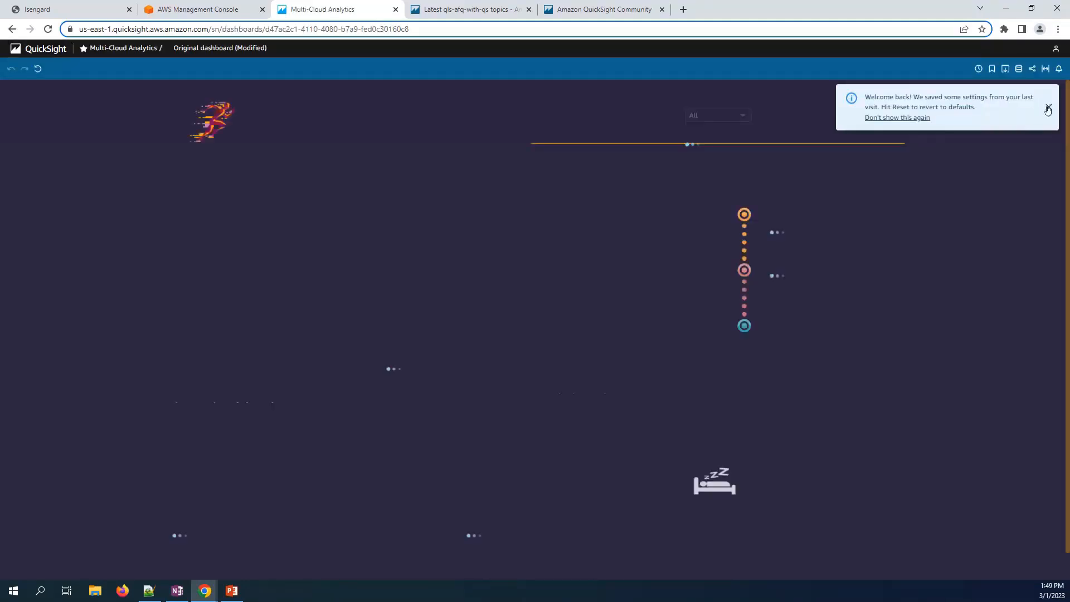
{"action": "left_click", "coordinate": [1049, 107]}
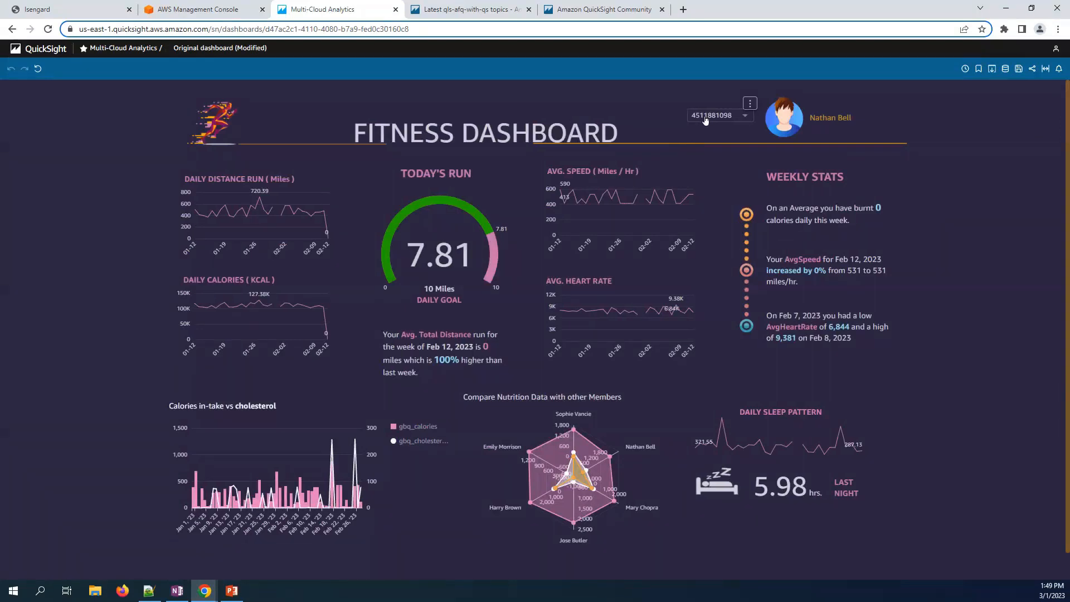
{"action": "left_click", "coordinate": [704, 117]}
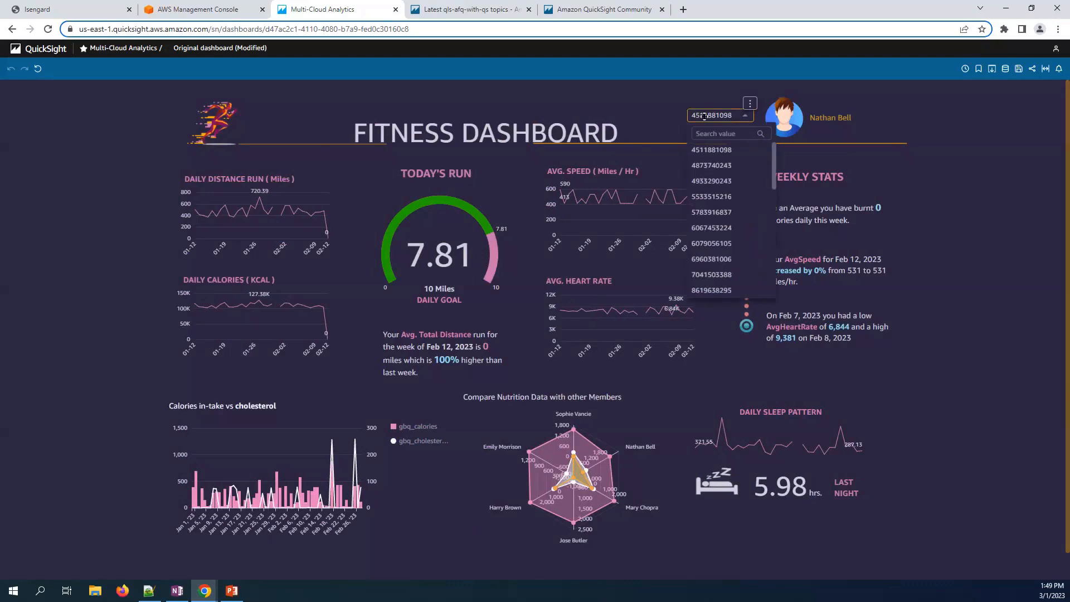
{"action": "left_click", "coordinate": [711, 166]}
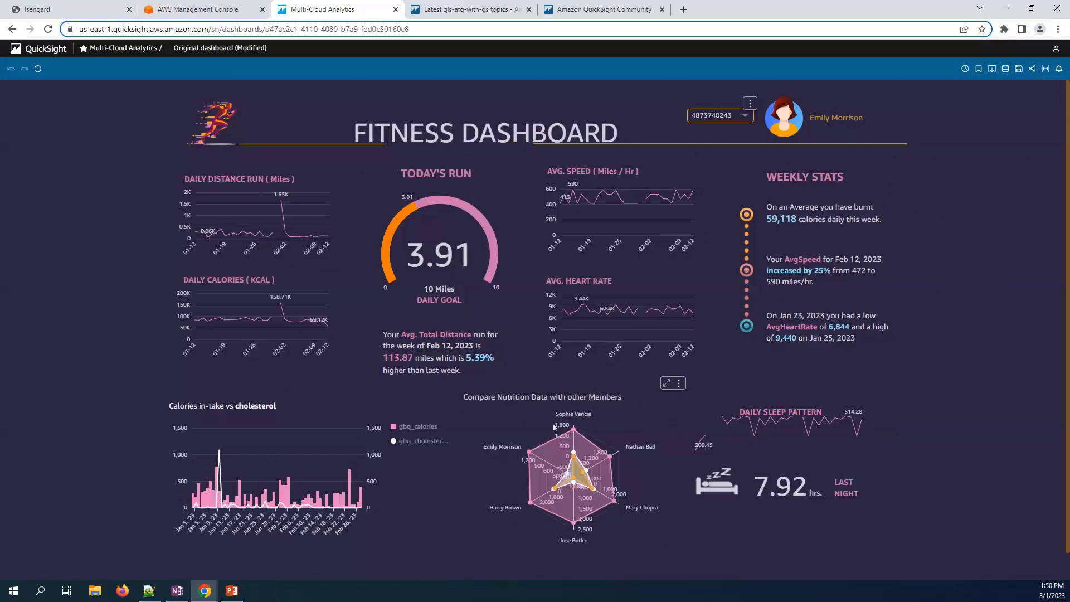
- Filter the dashboard to a third member, open the Share menu, and switch to the PowerPoint slides
{"action": "left_click", "coordinate": [737, 117]}
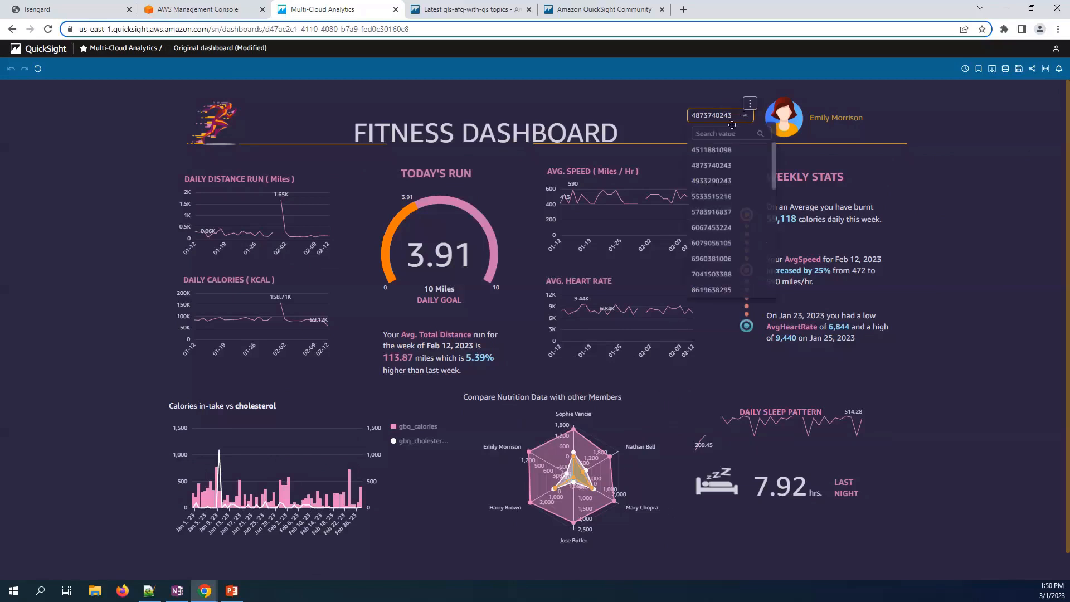
{"action": "left_click", "coordinate": [722, 181]}
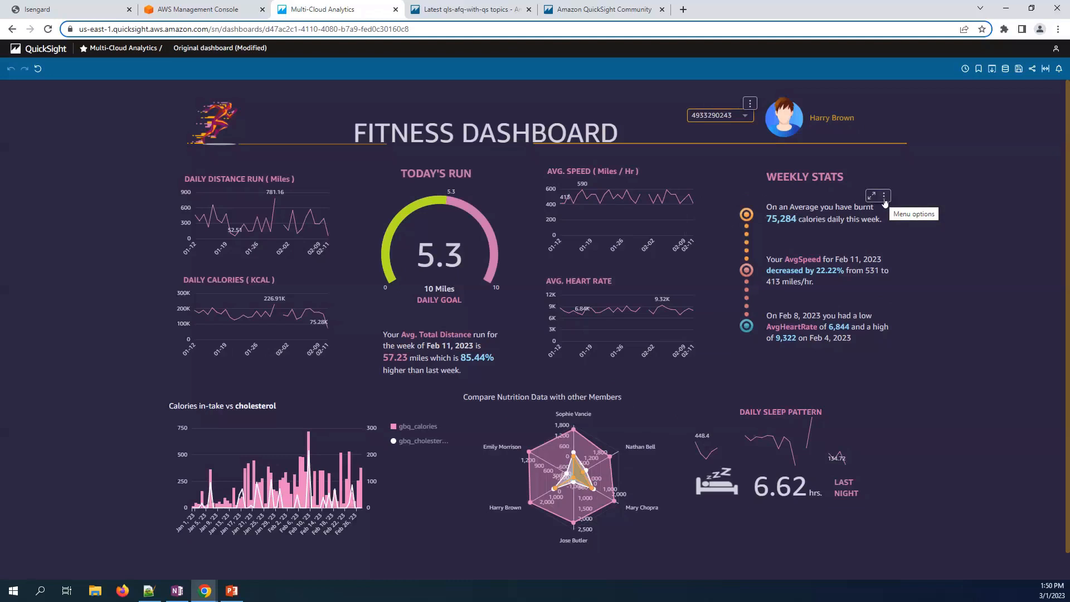
{"action": "left_click", "coordinate": [1033, 71]}
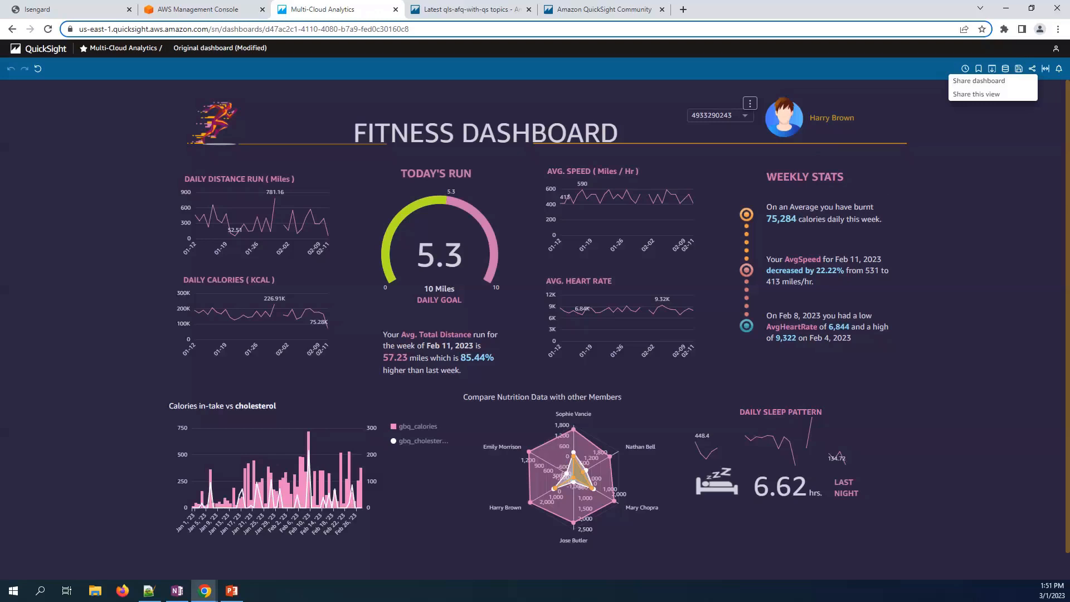
{"action": "key", "text": "alt+Tab"}
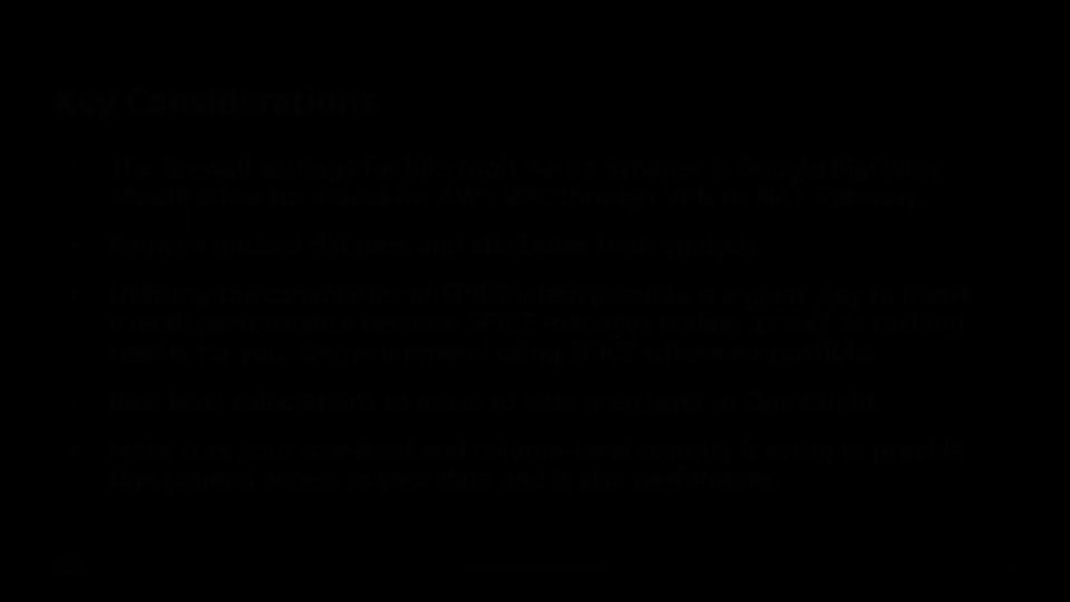